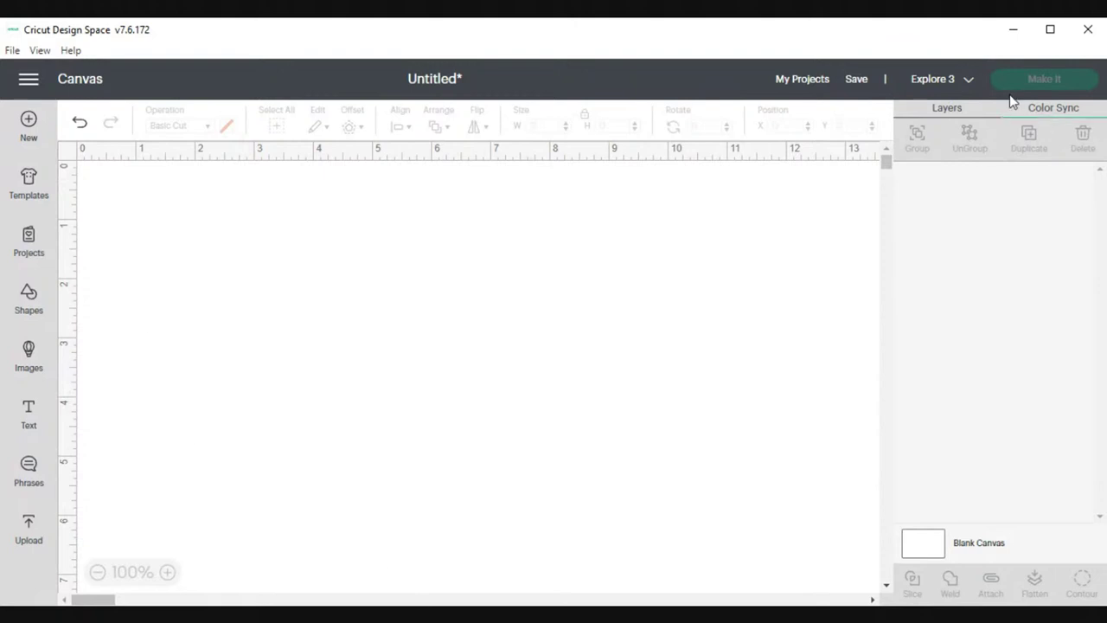
# Optimize the canvas for the Cricut Explore Family machine.
pyautogui.click(963, 87)
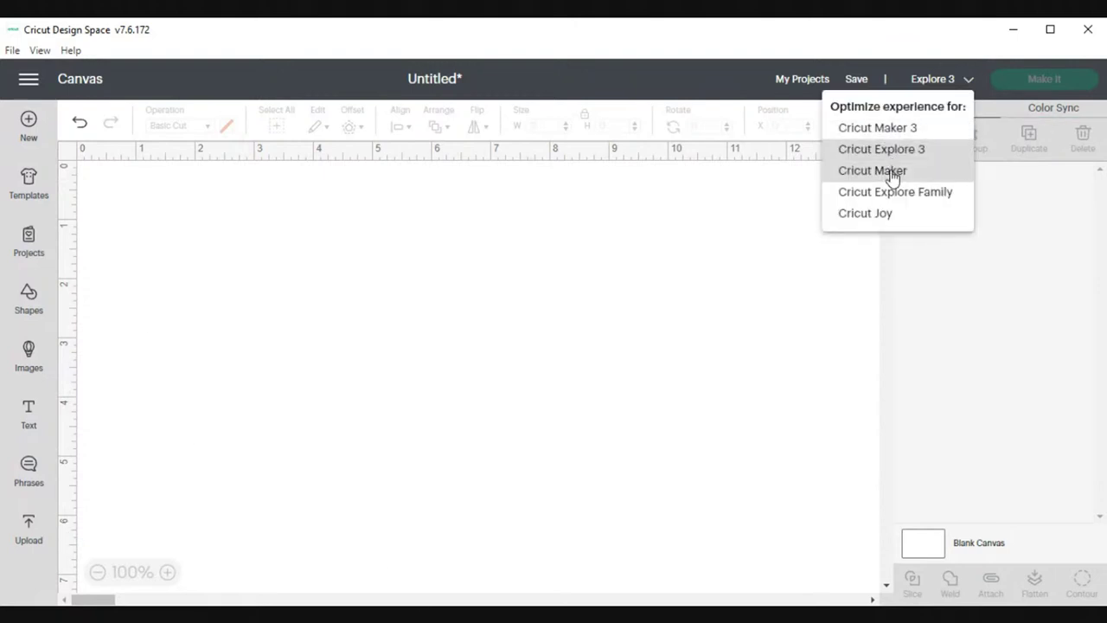
pyautogui.click(884, 193)
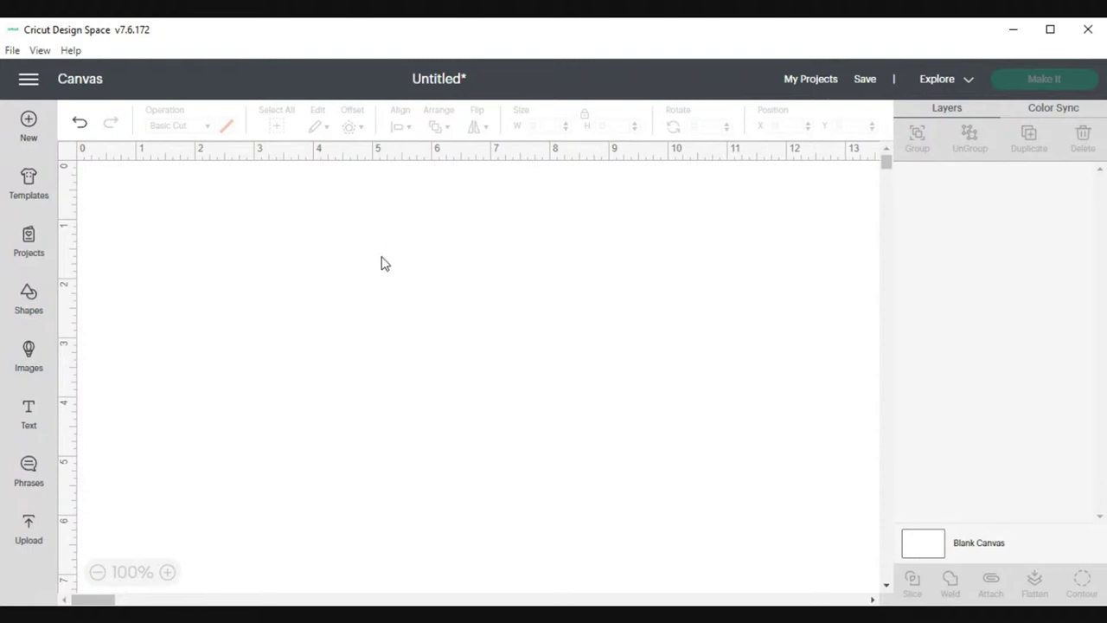
# Add a text object and format it in Times New Roman with the Bold style.
pyautogui.click(28, 414)
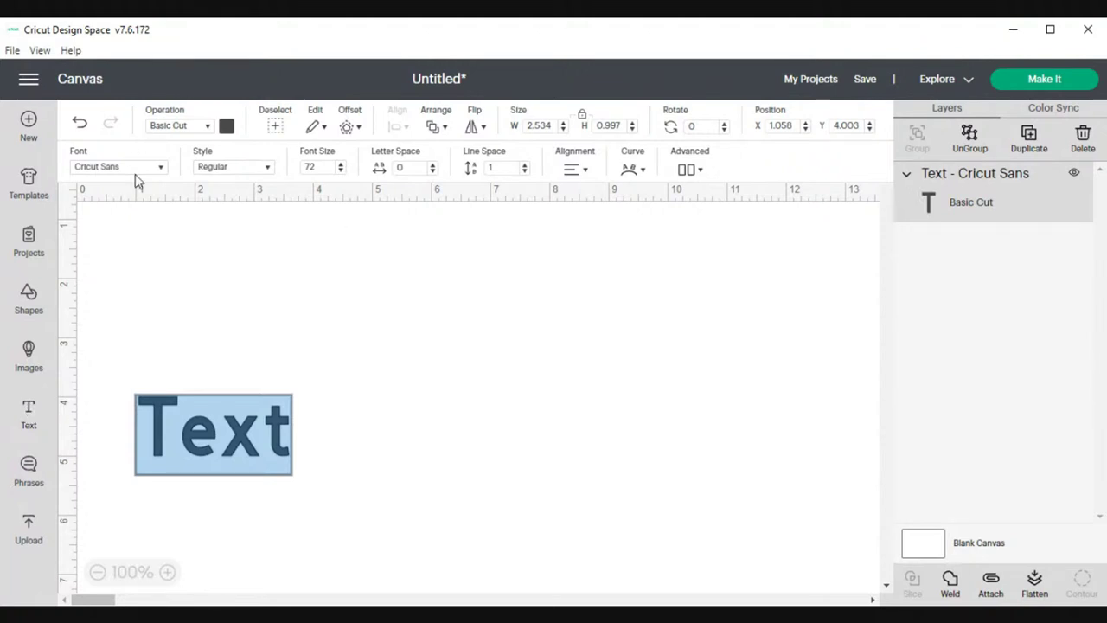
pyautogui.click(162, 167)
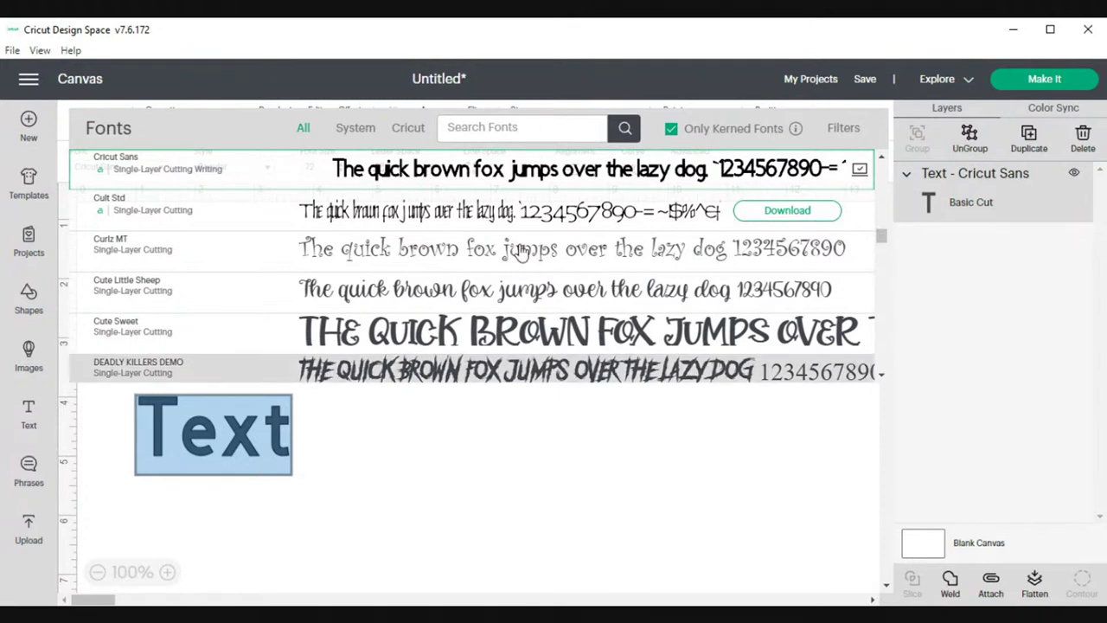
pyautogui.click(482, 127)
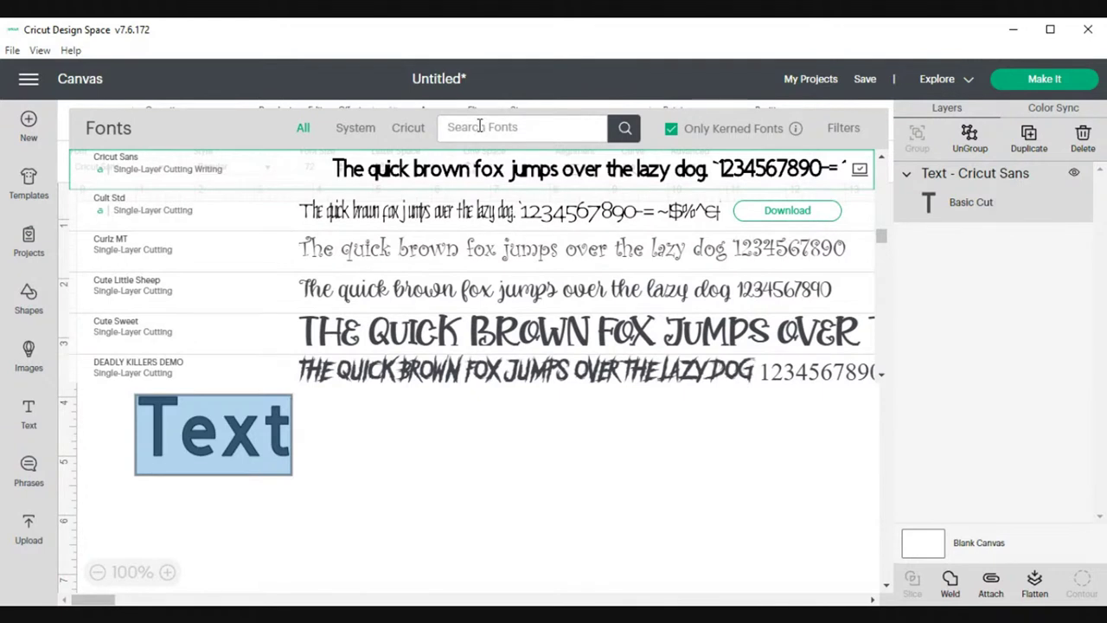
pyautogui.write('times')
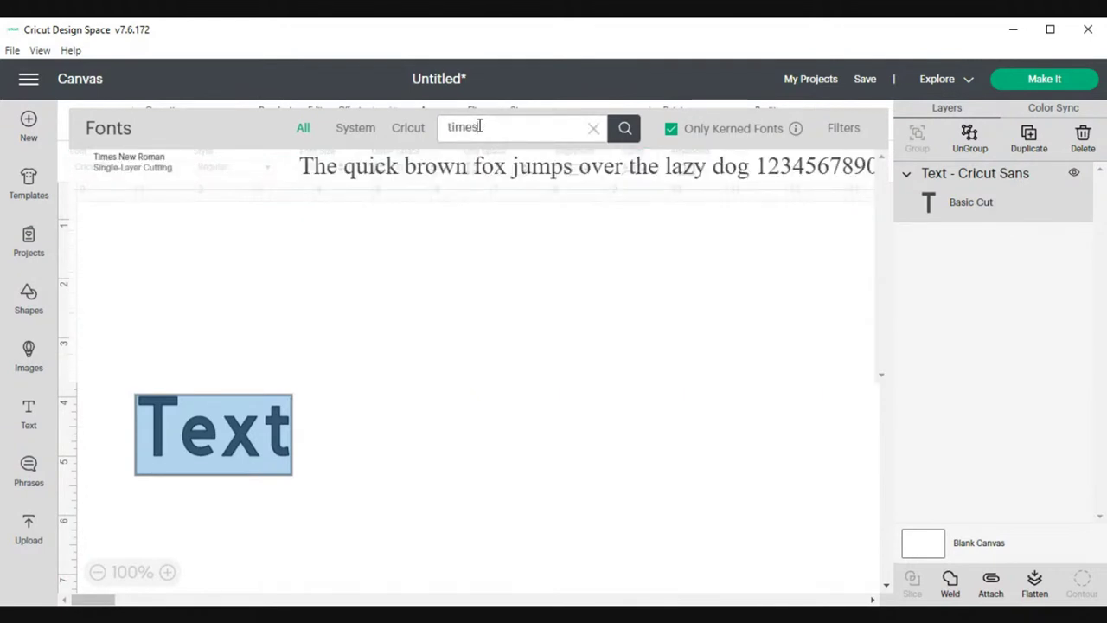
pyautogui.click(477, 176)
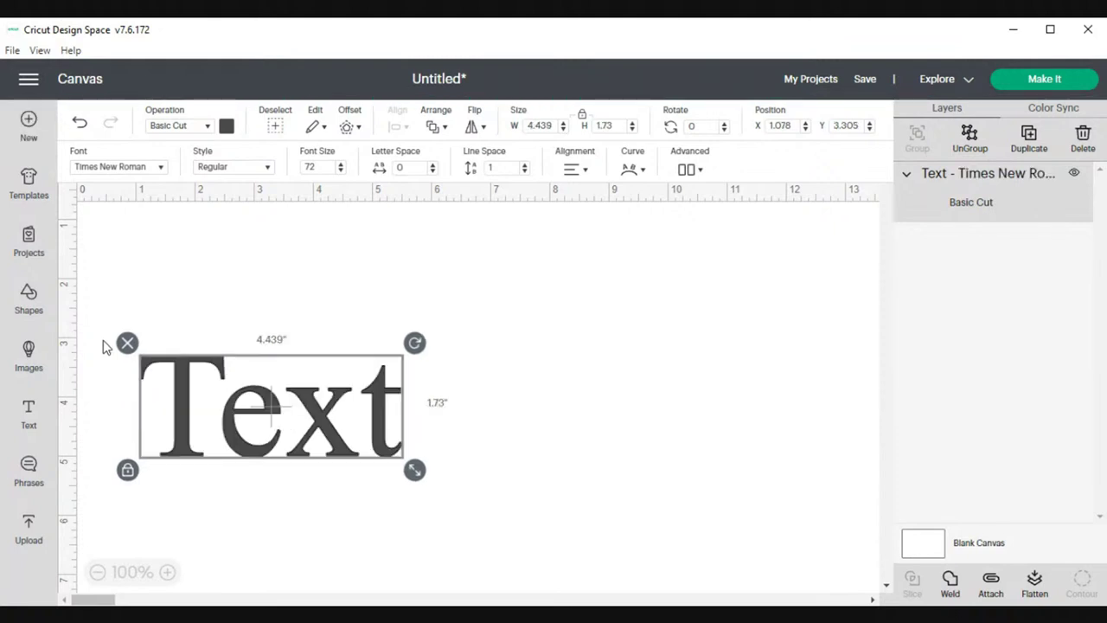
pyautogui.click(266, 168)
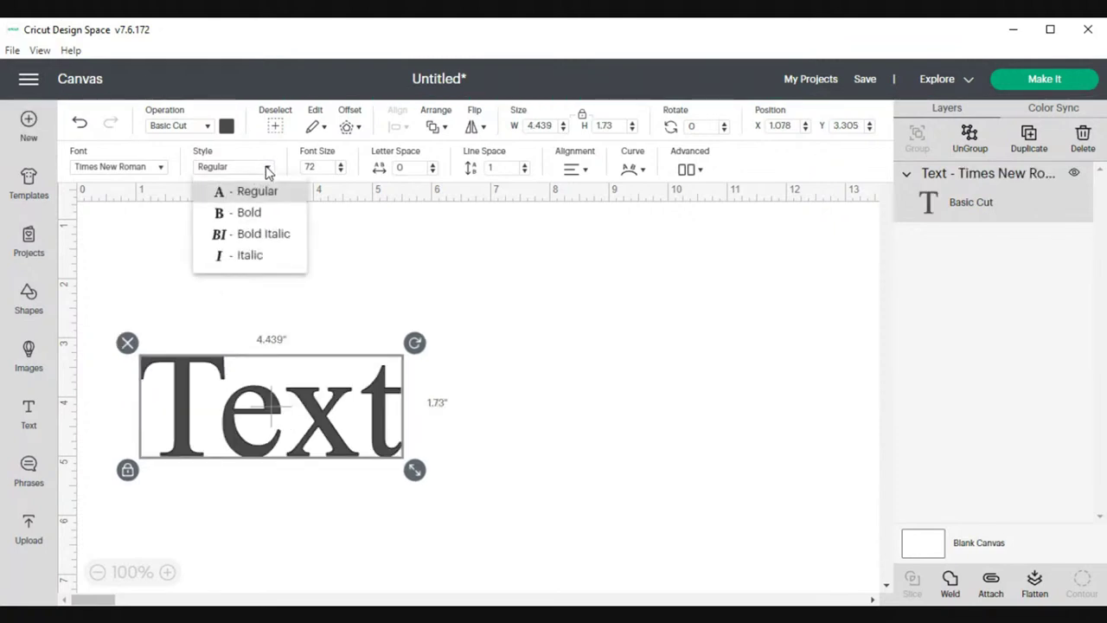
pyautogui.click(267, 214)
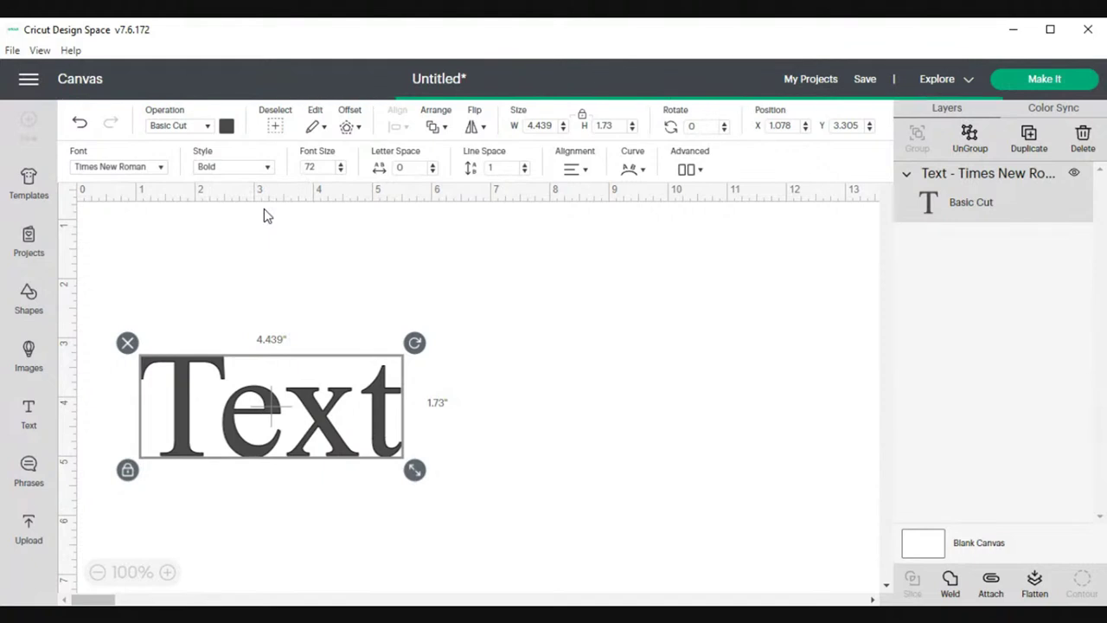
# Replace the placeholder text with MOMMY.
pyautogui.doubleClick(290, 407)
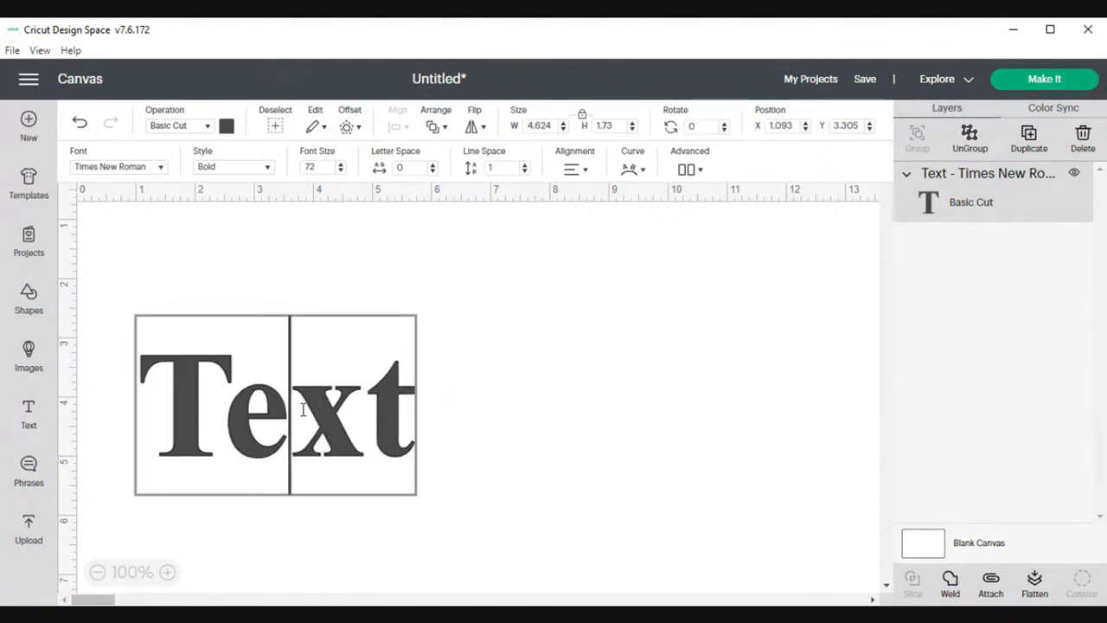
pyautogui.moveTo(138, 405); pyautogui.dragTo(418, 425)
pyautogui.write('MOMMY')
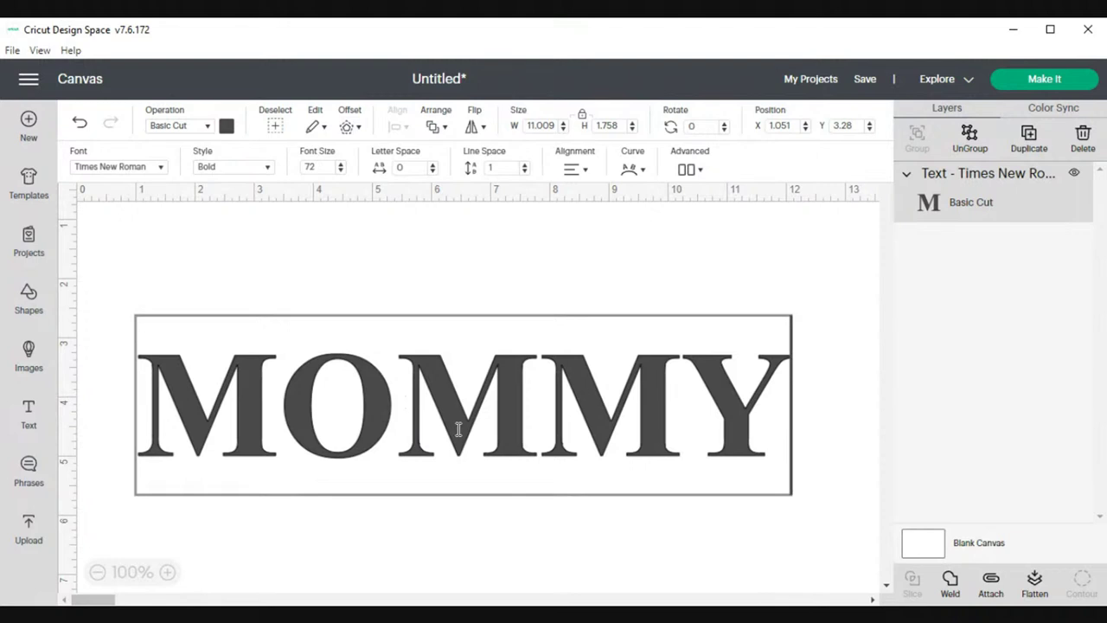
pyautogui.click(441, 526)
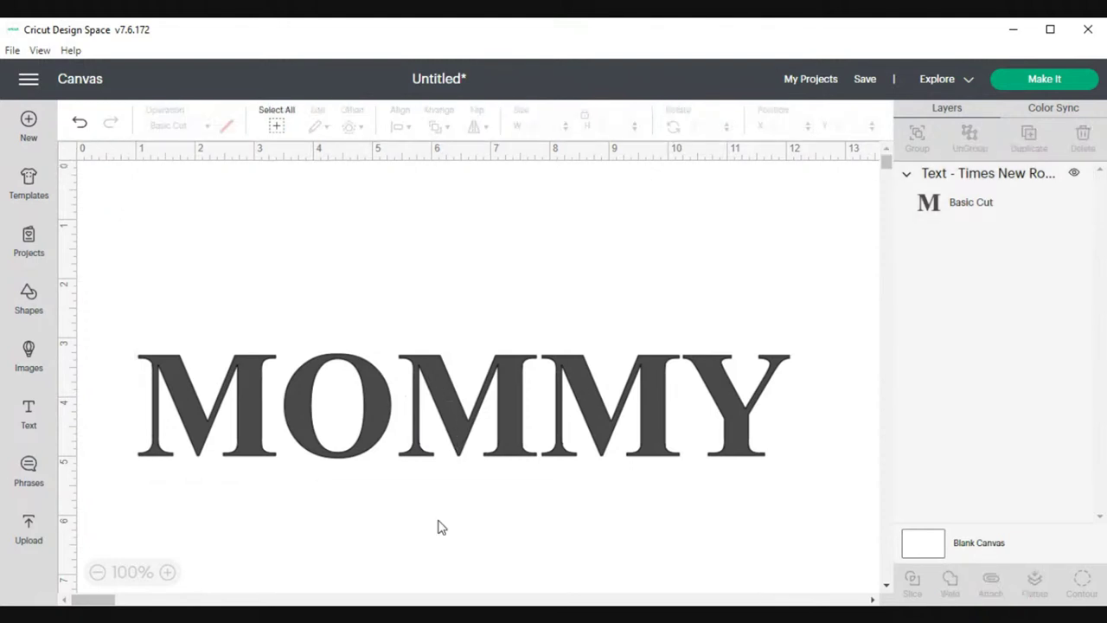
# Unlock the MOMMY text's proportions, stretch it to about 11.34 by 4.02 inches, and position it near the canvas's upper-left corner.
pyautogui.click(494, 432)
pyautogui.moveTo(494, 432); pyautogui.dragTo(494, 370)
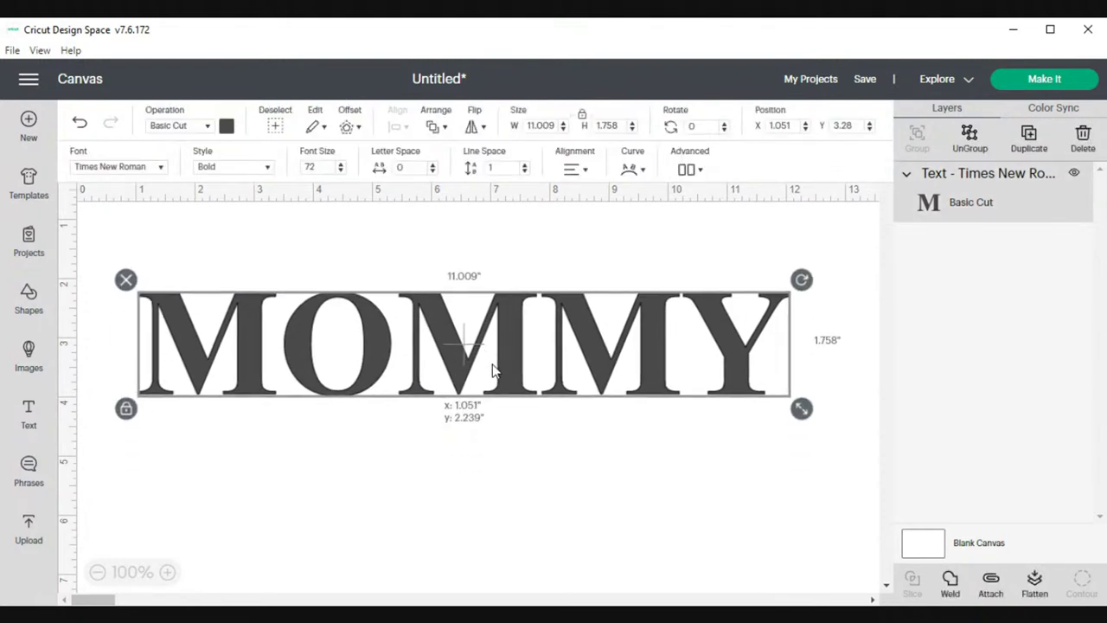
pyautogui.click(126, 409)
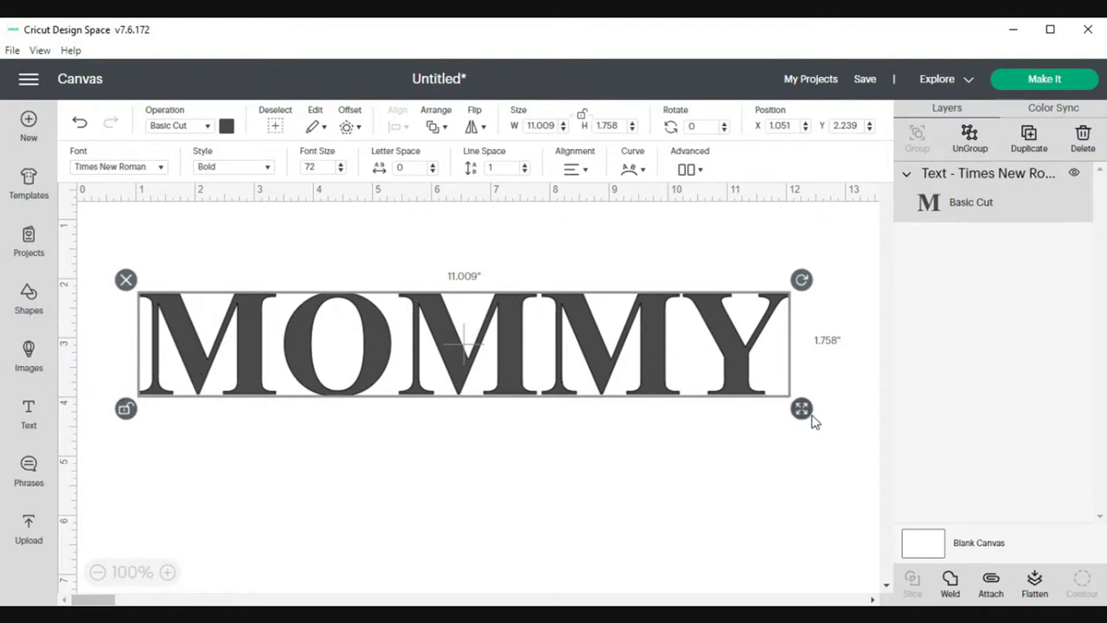
pyautogui.moveTo(805, 415); pyautogui.dragTo(826, 548)
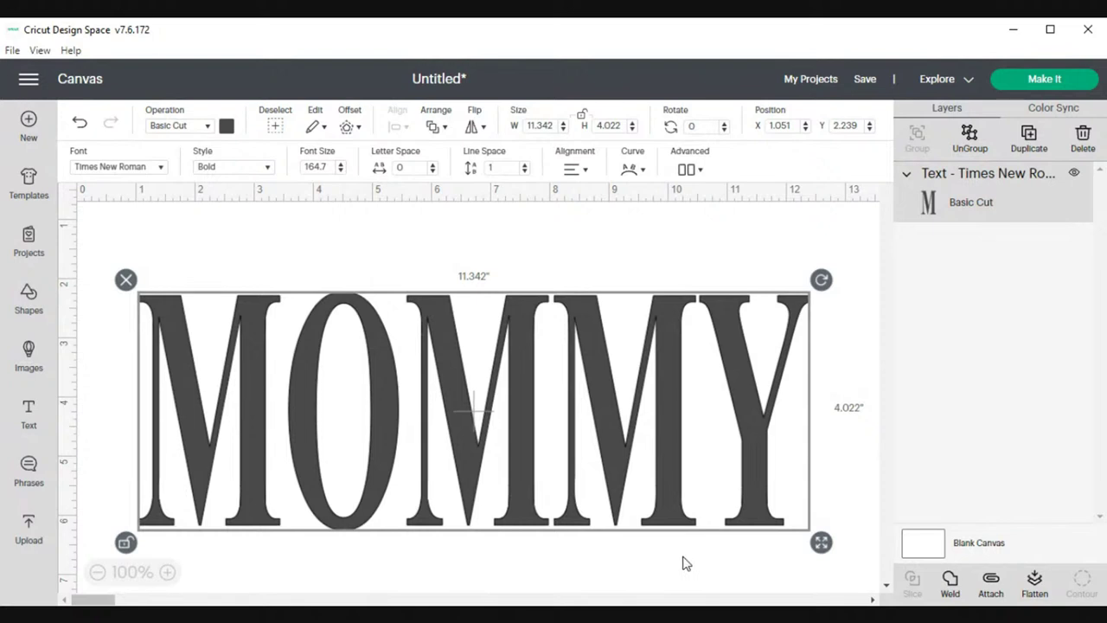
pyautogui.moveTo(648, 476); pyautogui.dragTo(652, 444)
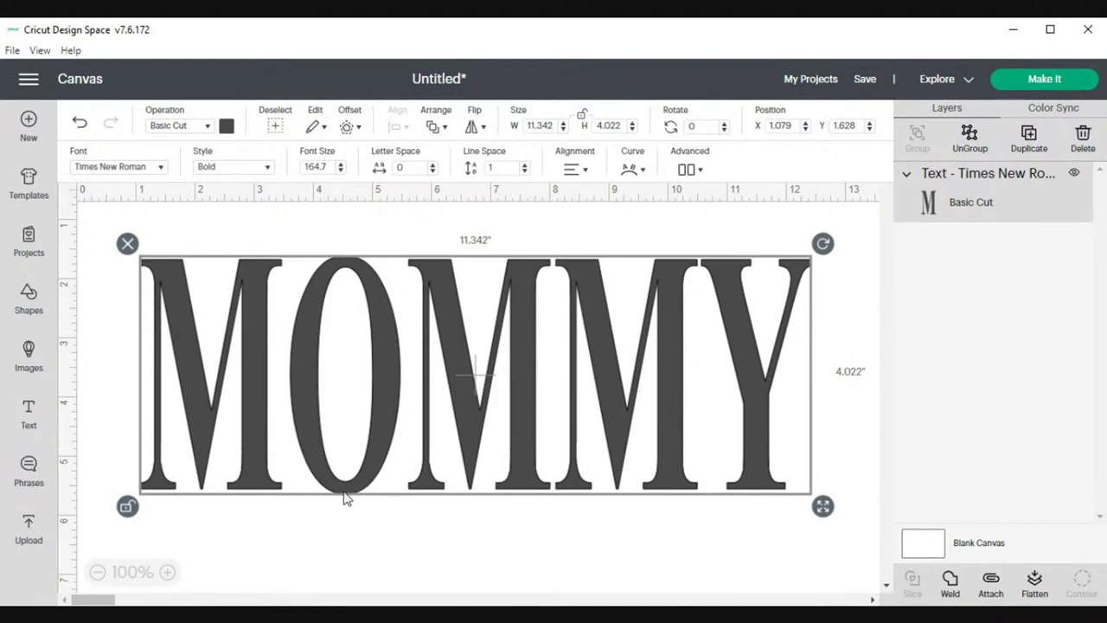
pyautogui.click(96, 575)
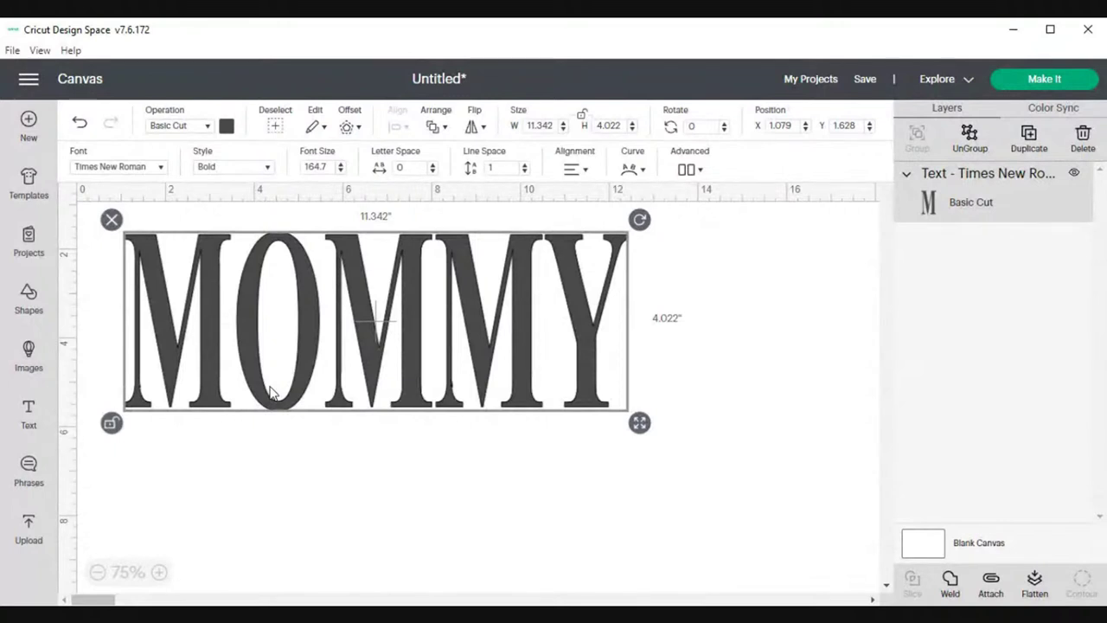
pyautogui.moveTo(278, 321); pyautogui.dragTo(258, 320)
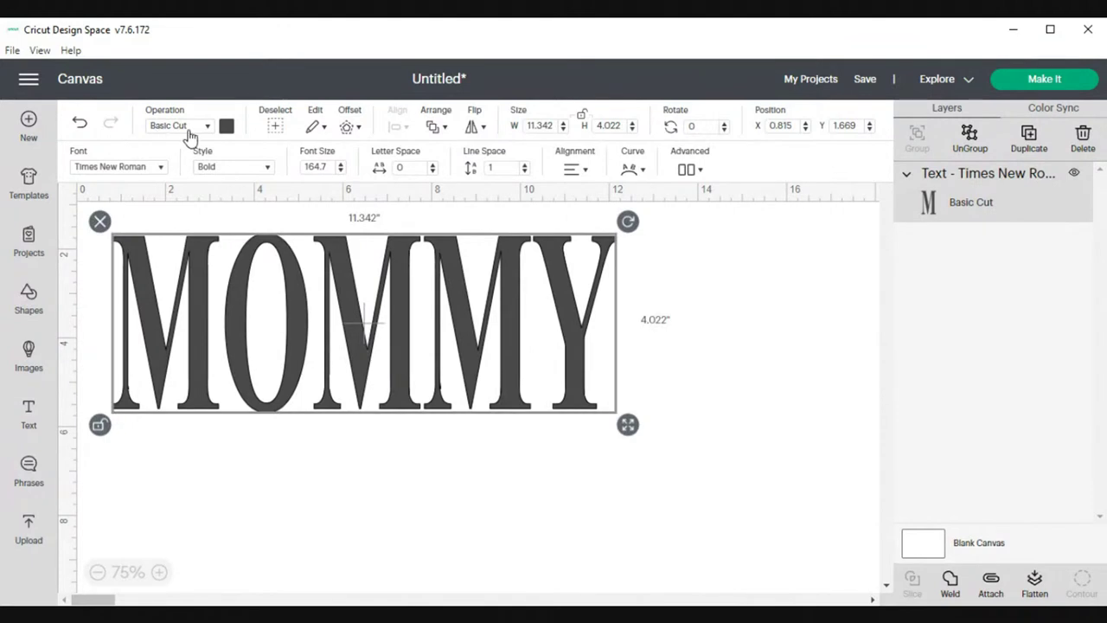
# Change the MOMMY text's material color to white and shift it slightly upward to about Y 1.39.
pyautogui.click(227, 127)
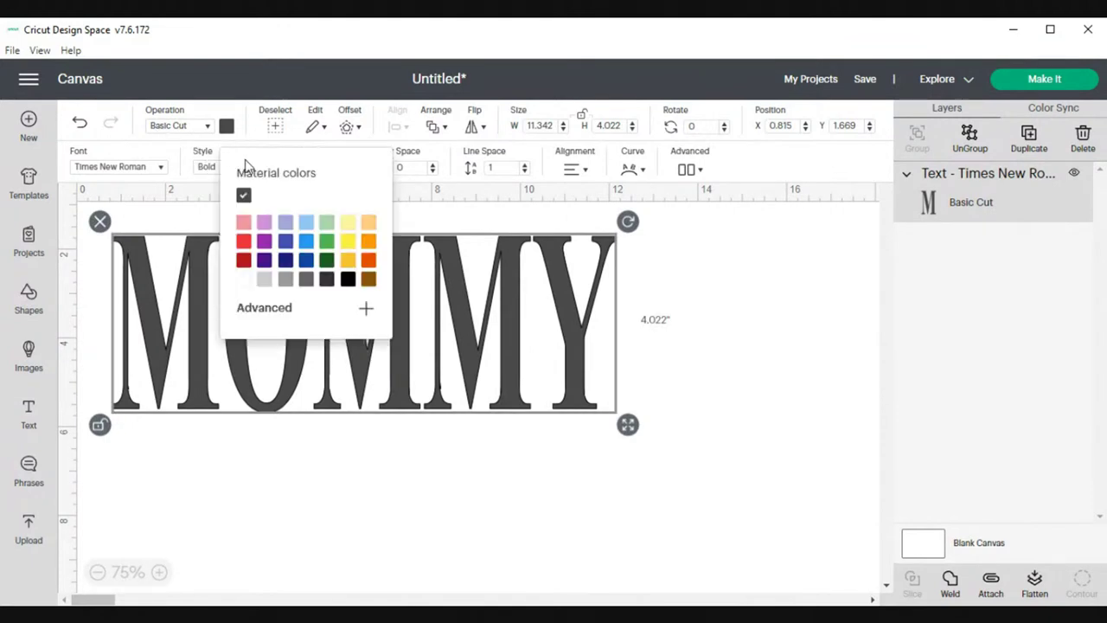
pyautogui.click(243, 279)
pyautogui.click(258, 459)
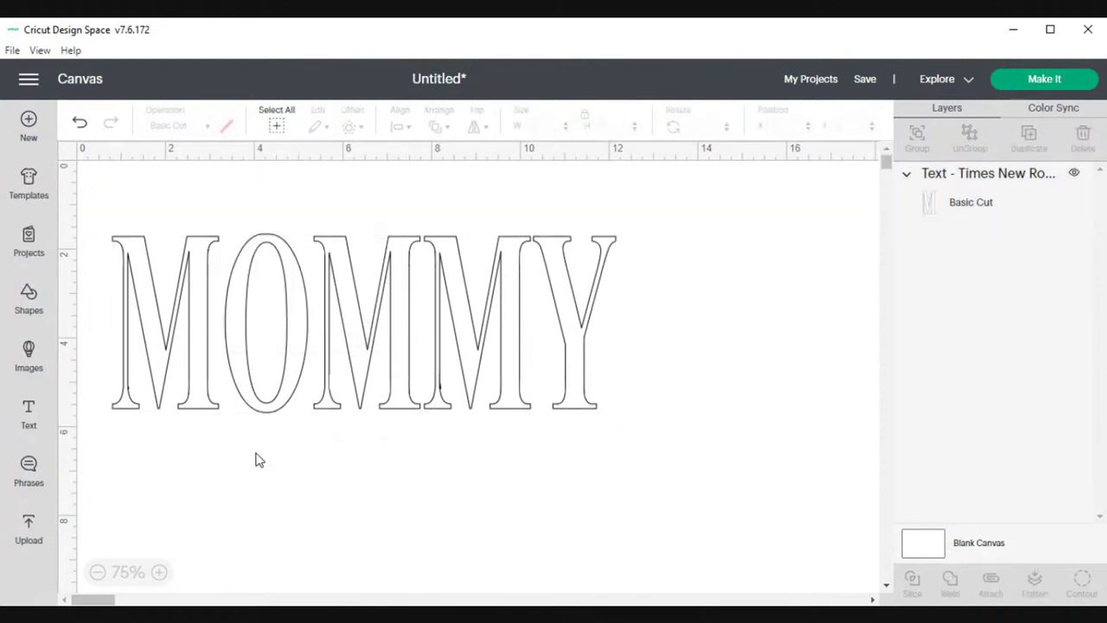
pyautogui.click(282, 372)
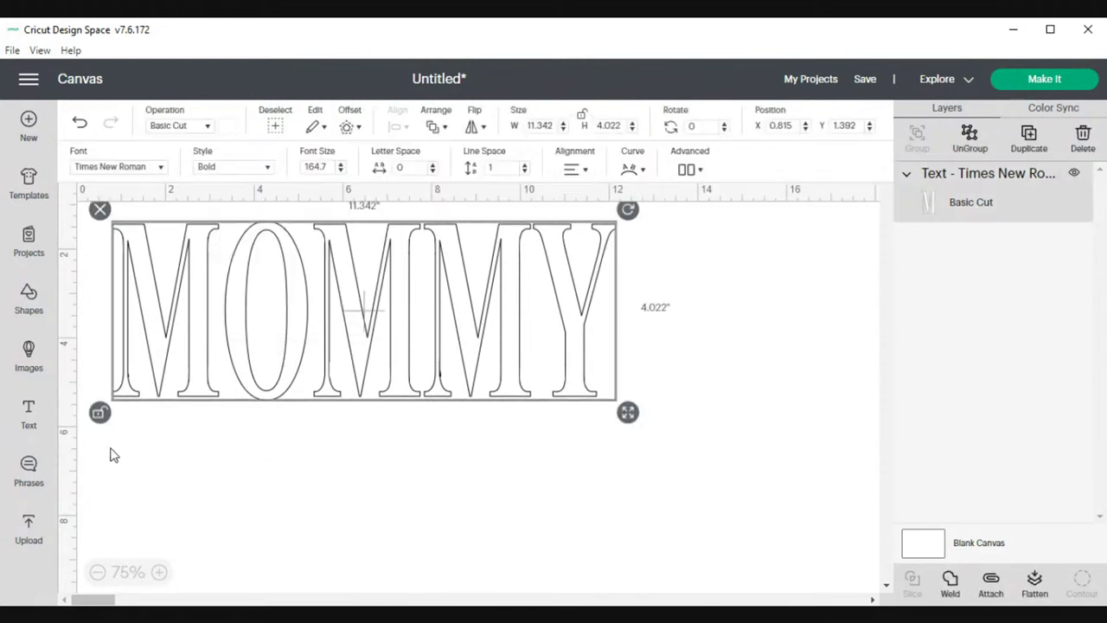
# Add a second text object and place it below MOMMY.
pyautogui.click(28, 411)
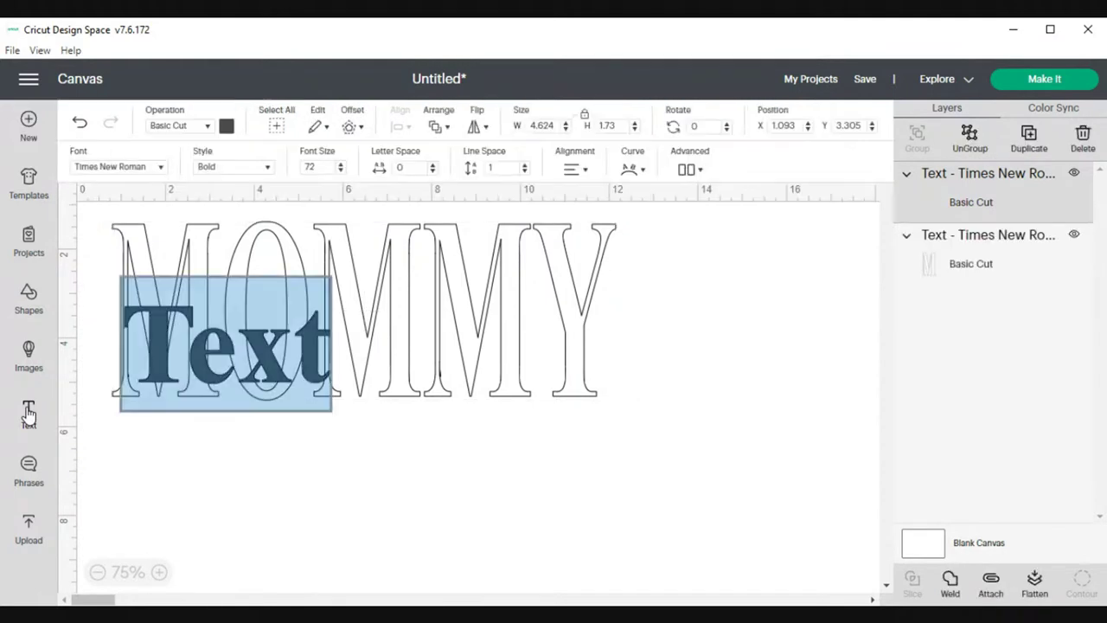
pyautogui.click(291, 358)
pyautogui.click(261, 436)
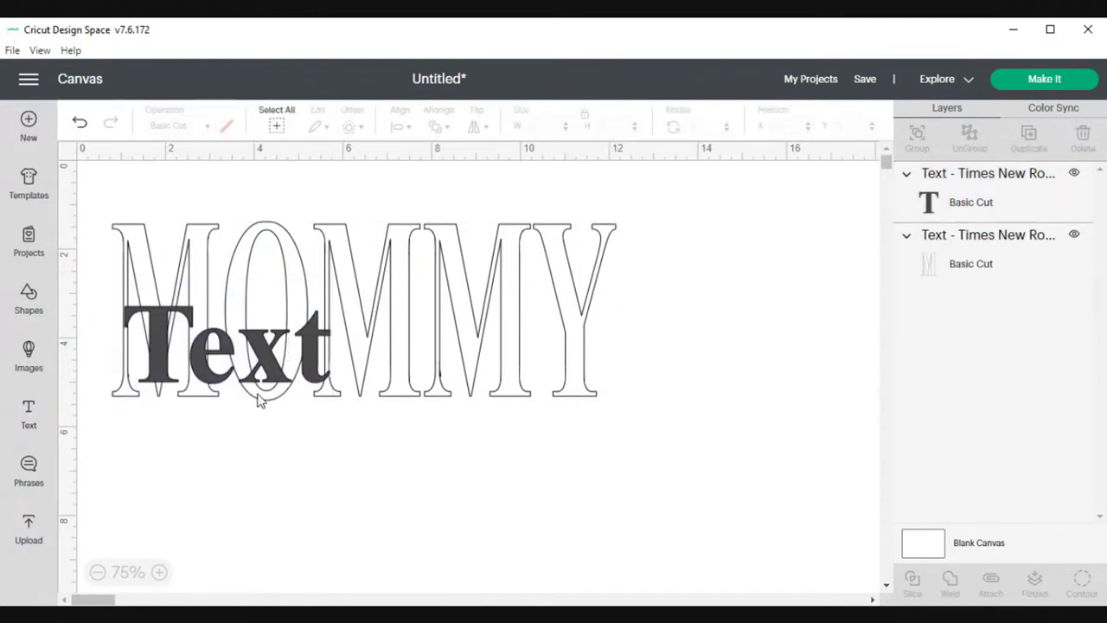
pyautogui.moveTo(254, 378); pyautogui.dragTo(365, 518)
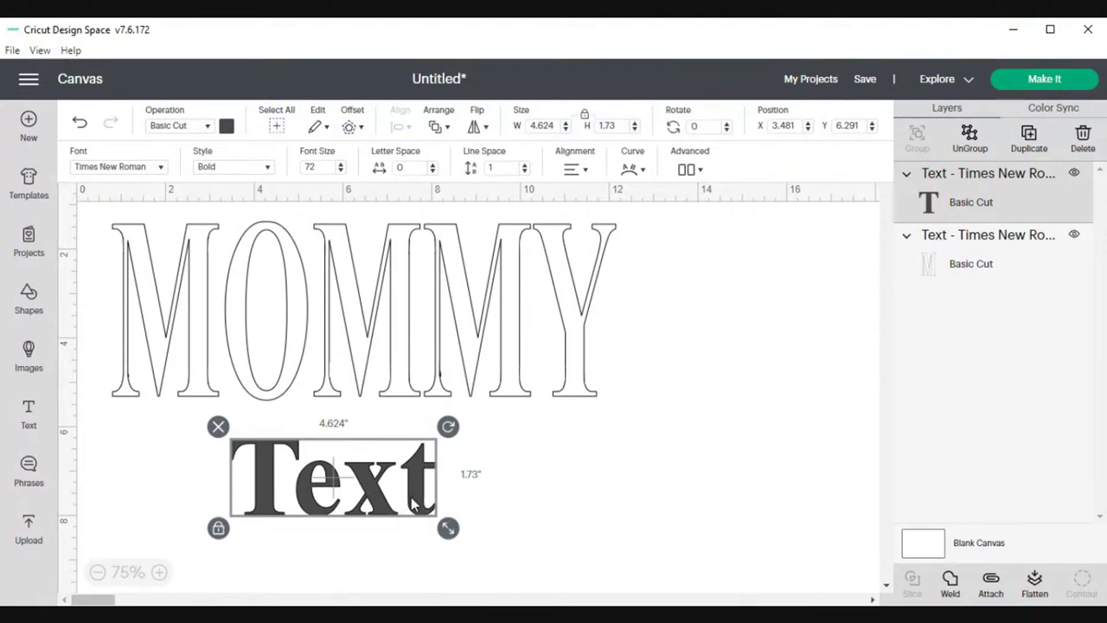
# Change the second text object's font to josephsophia.
pyautogui.click(159, 168)
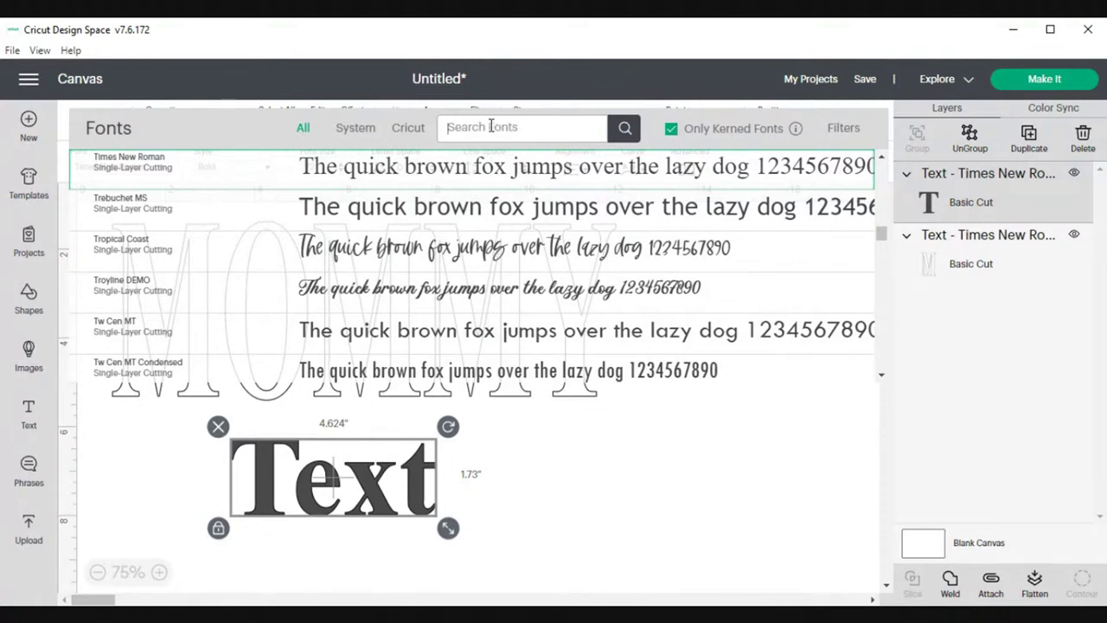
pyautogui.write('josep')
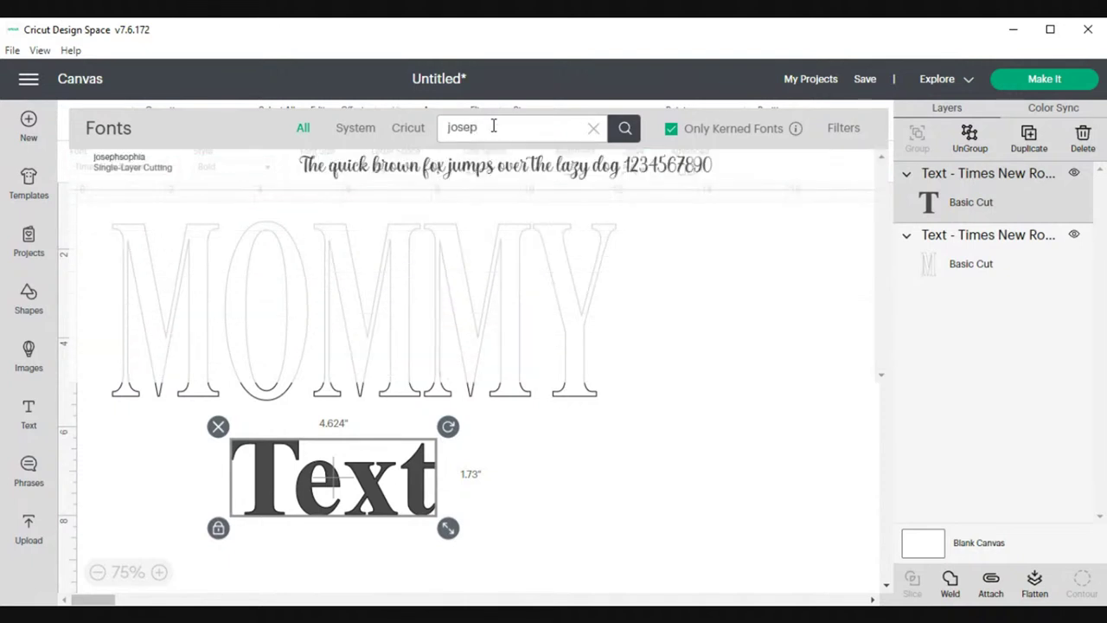
pyautogui.click(407, 166)
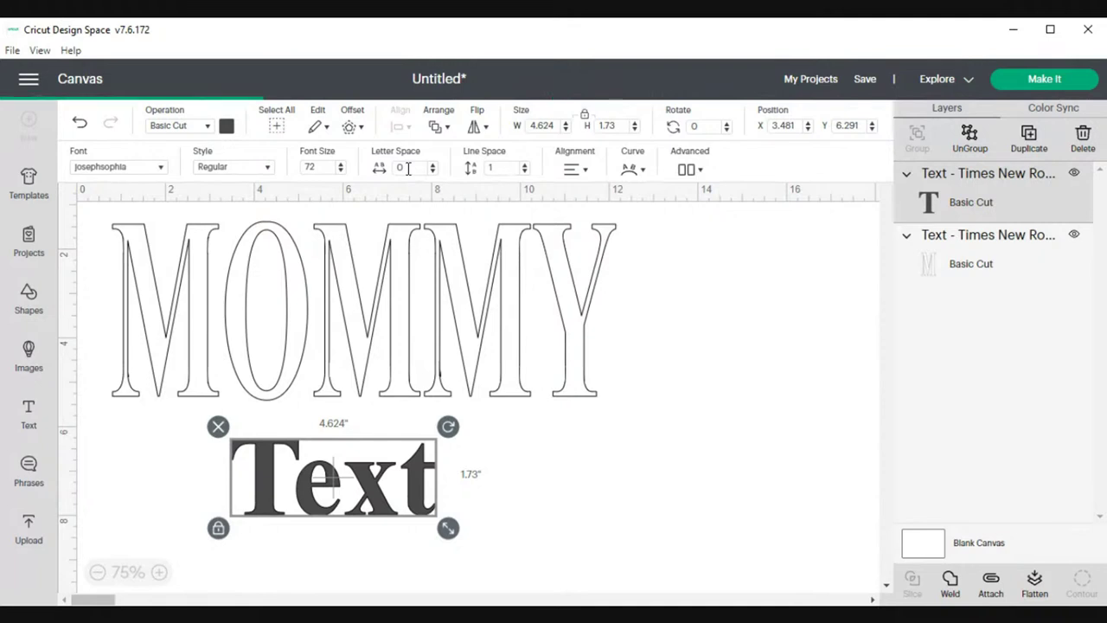
# Replace the second text object's placeholder with the three first names on one line, separated by spaces.
pyautogui.doubleClick(273, 478)
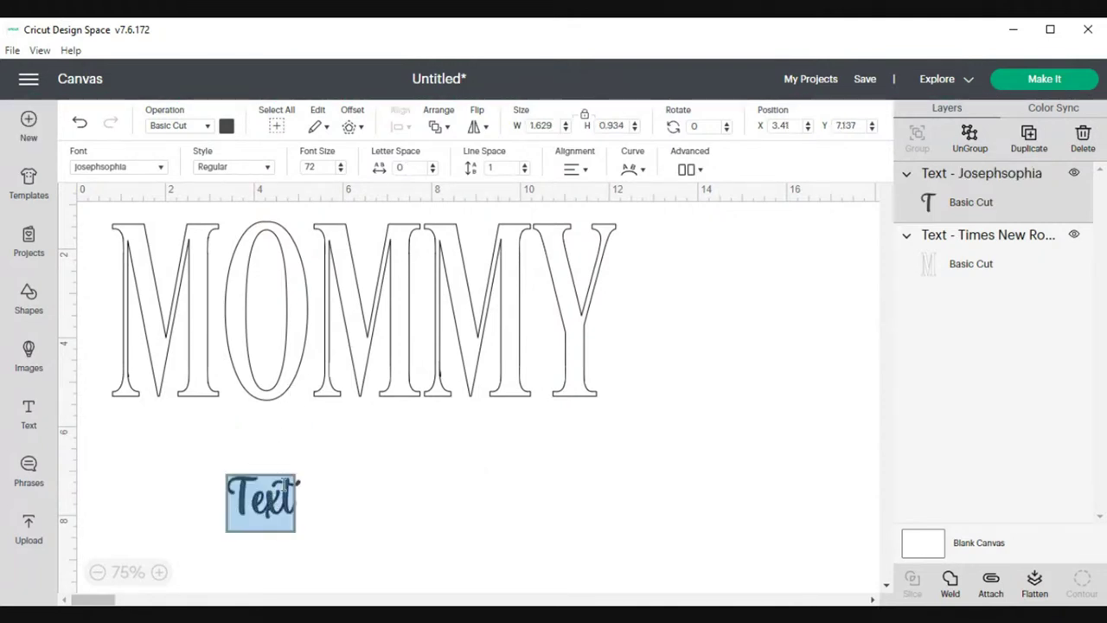
pyautogui.write('Myle')
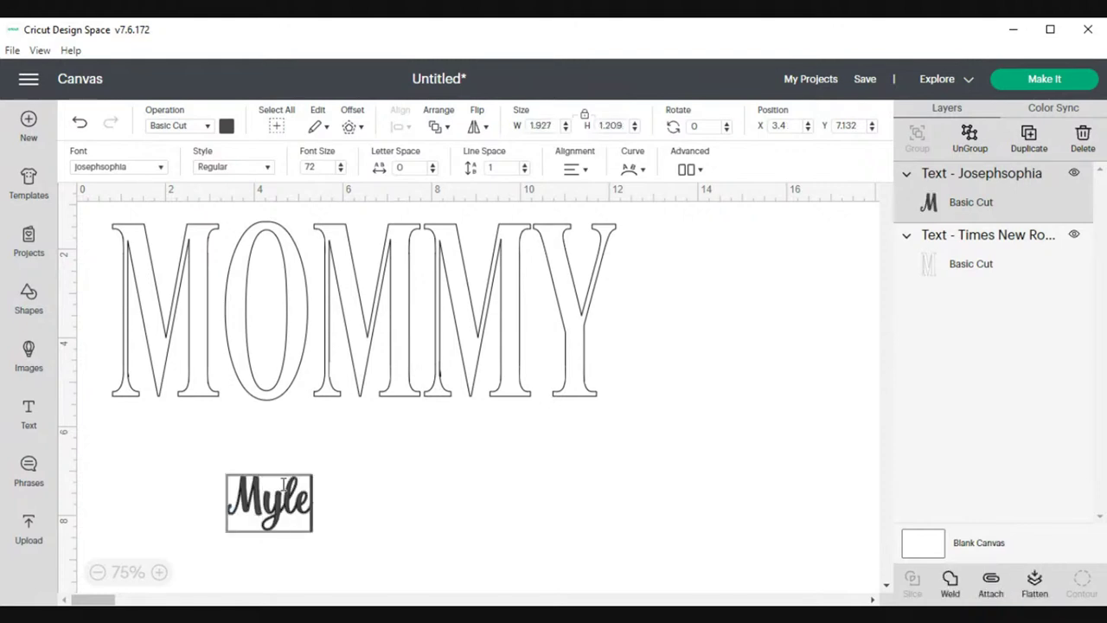
pyautogui.write('s')
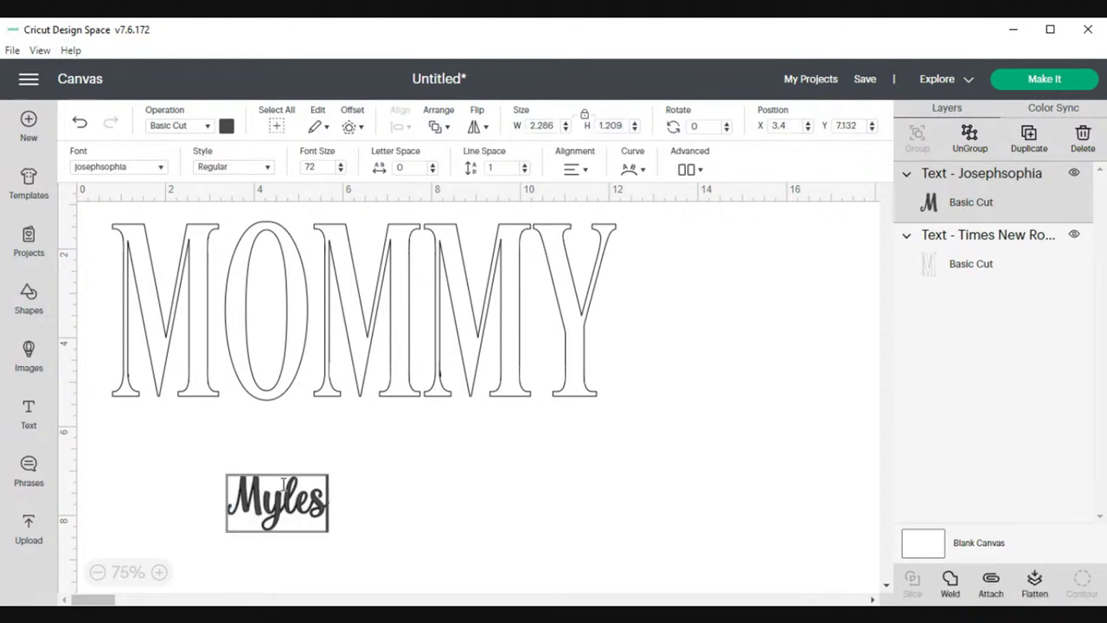
pyautogui.write('   Madi')
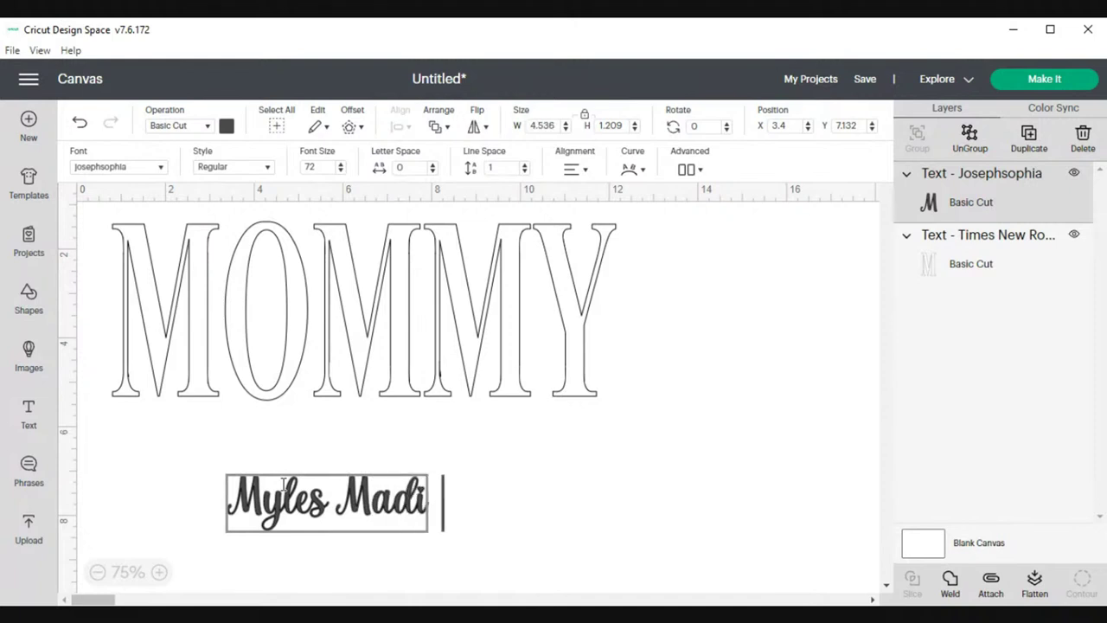
pyautogui.write('son')
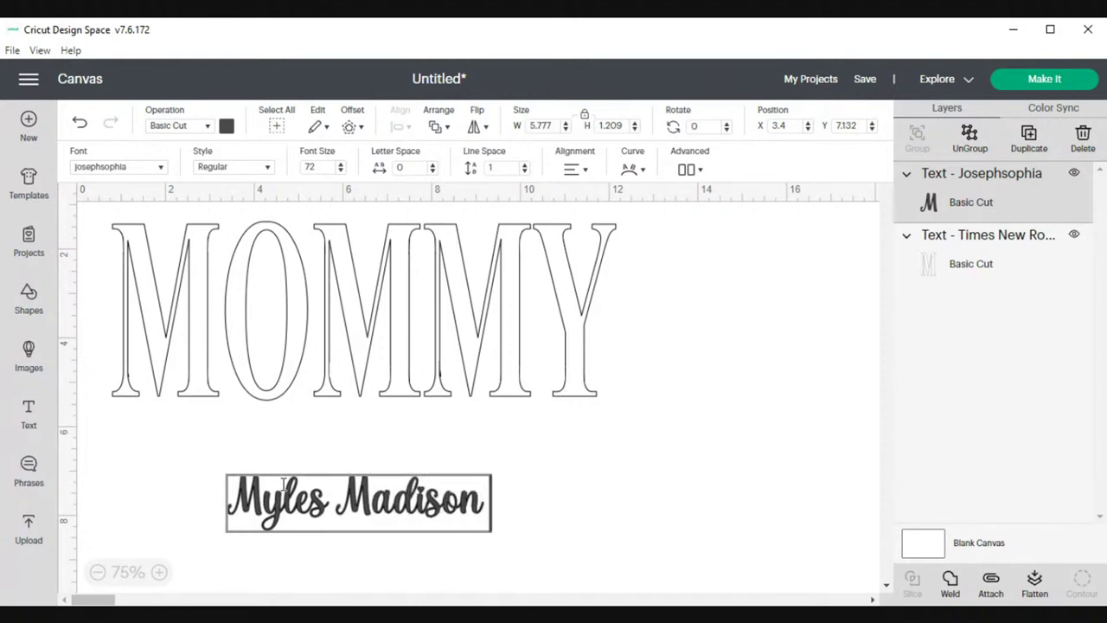
pyautogui.write(' M organ')
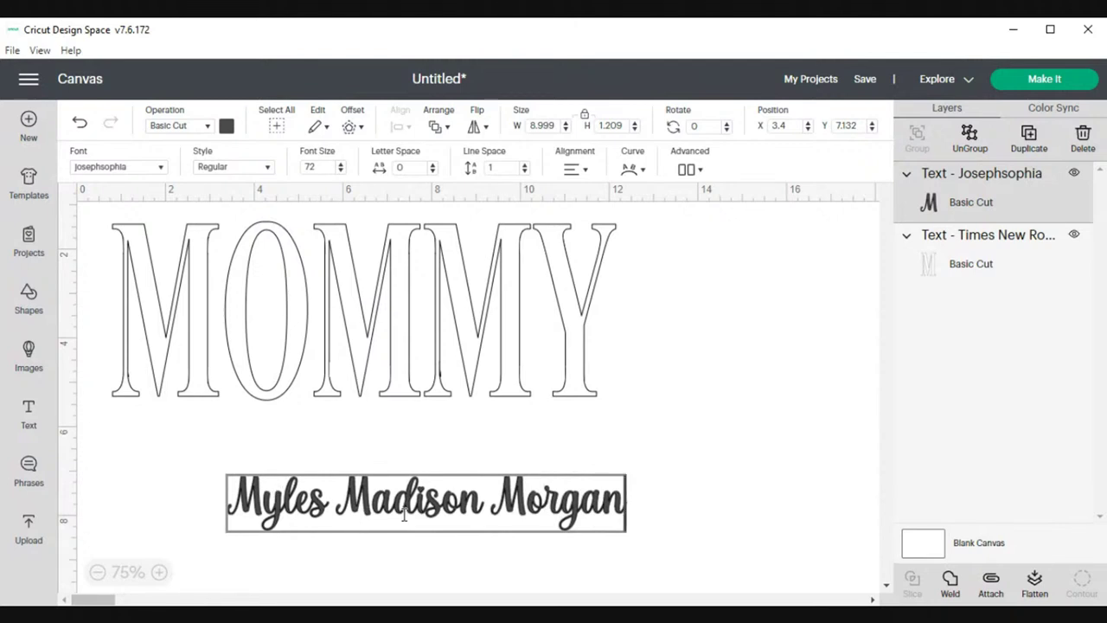
# Move the line of names to just beneath MOMMY, roughly centered, at about X 2.12, Y 6.26.
pyautogui.moveTo(396, 506); pyautogui.dragTo(373, 500)
pyautogui.click(494, 470)
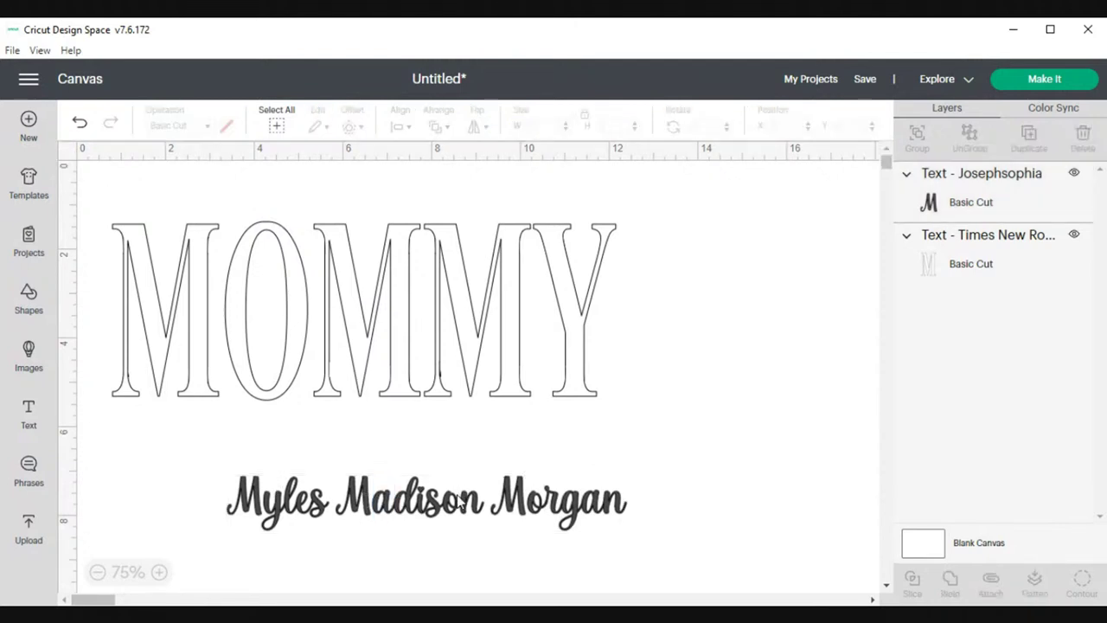
pyautogui.click(462, 503)
pyautogui.moveTo(462, 503); pyautogui.dragTo(405, 465)
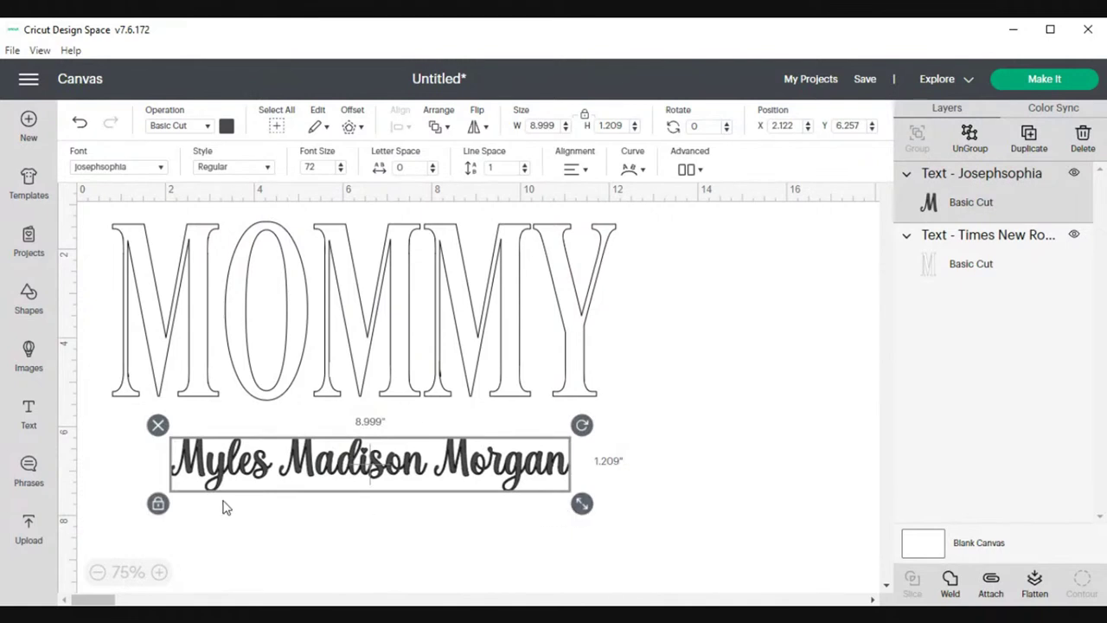
# Stretch the line of names to 10.54 wide by 2.112 high without keeping its proportions, and duplicate it.
pyautogui.moveTo(581, 512); pyautogui.dragTo(648, 554)
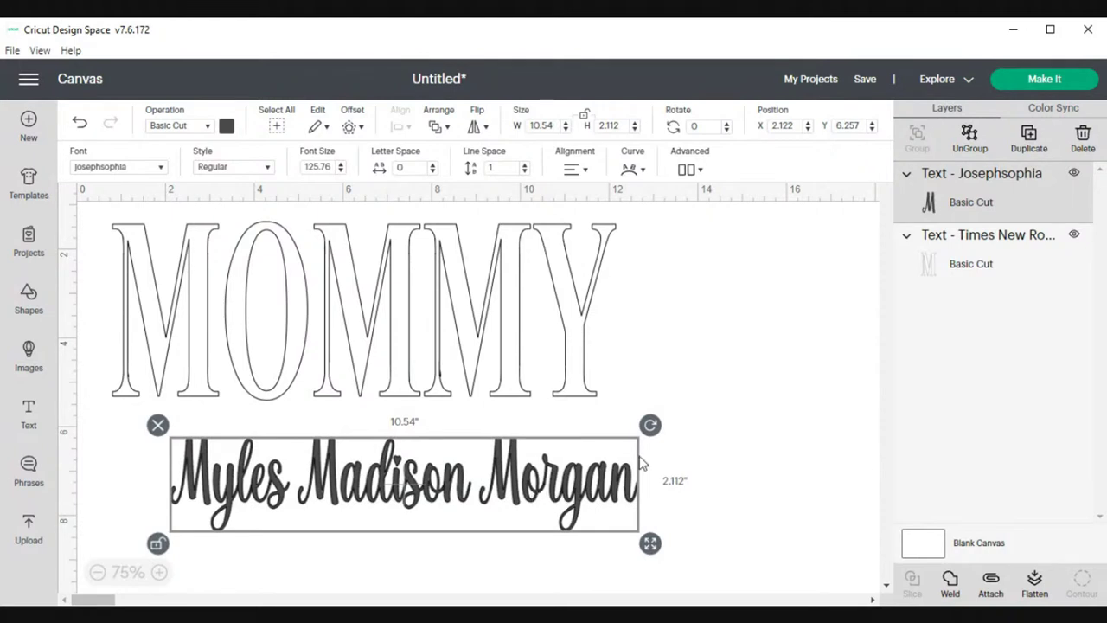
pyautogui.click(1030, 136)
# Move MOMMY well to the right of the names and place the duplicated line above the original, at about X 2.30, Y 3.09.
pyautogui.moveTo(473, 506)
pyautogui.mouseDown()
pyautogui.moveTo(573, 506)
pyautogui.moveTo(662, 441)
pyautogui.moveTo(485, 519)
pyautogui.mouseUp()
pyautogui.moveTo(424, 351); pyautogui.dragTo(1030, 351)
pyautogui.moveTo(495, 488); pyautogui.dragTo(469, 325)
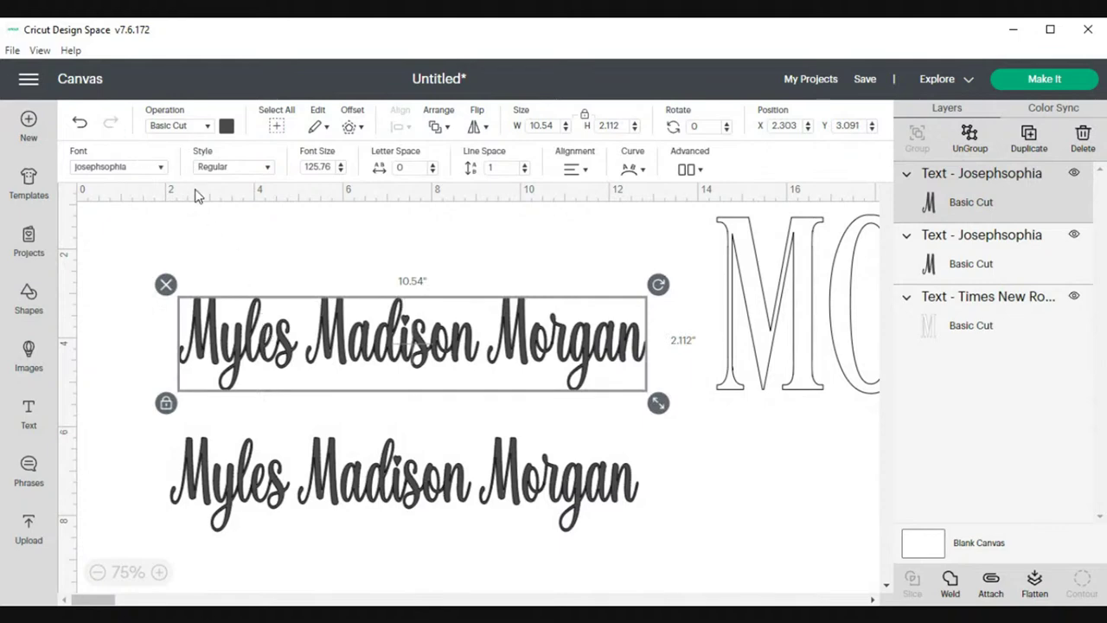
# Change the duplicated names line's font to I Love Glitter.
pyautogui.click(160, 171)
pyautogui.click(519, 127)
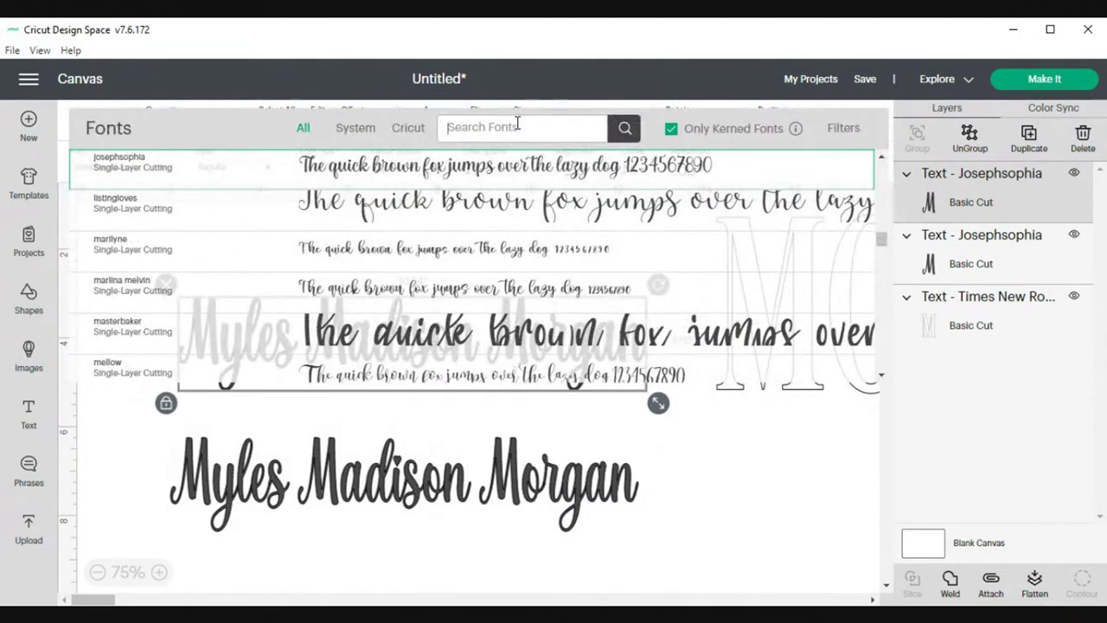
pyautogui.write('l love g')
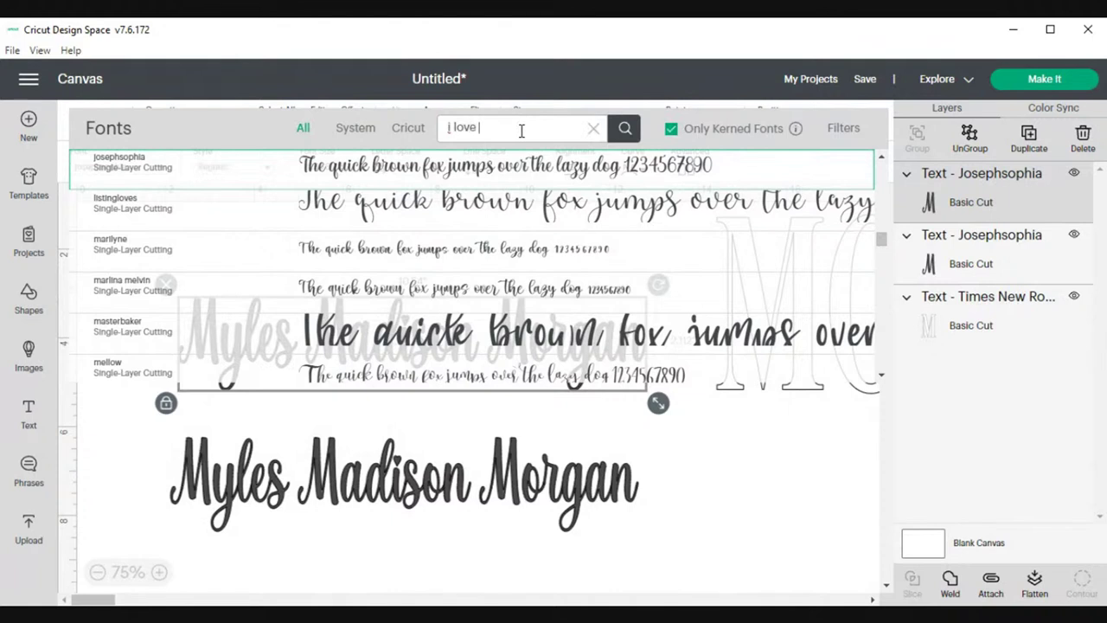
pyautogui.write('litte')
pyautogui.click(481, 168)
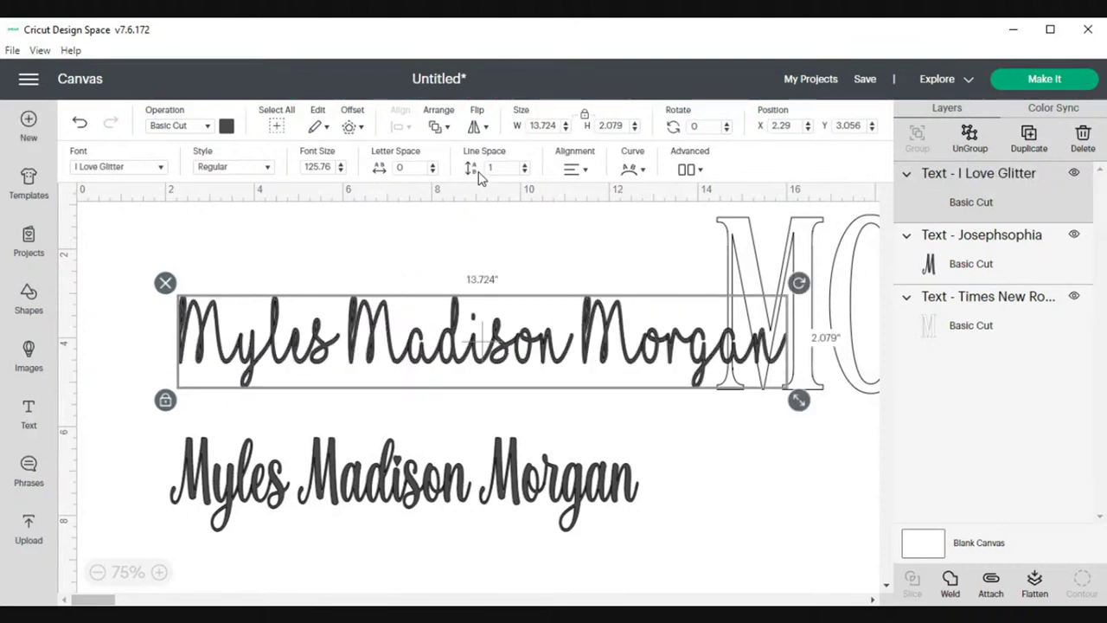
# Move the I Love Glitter line up and left, and the josephsophia line closely beneath it at about X 1.01, Y 4.92.
pyautogui.moveTo(497, 350); pyautogui.dragTo(410, 313)
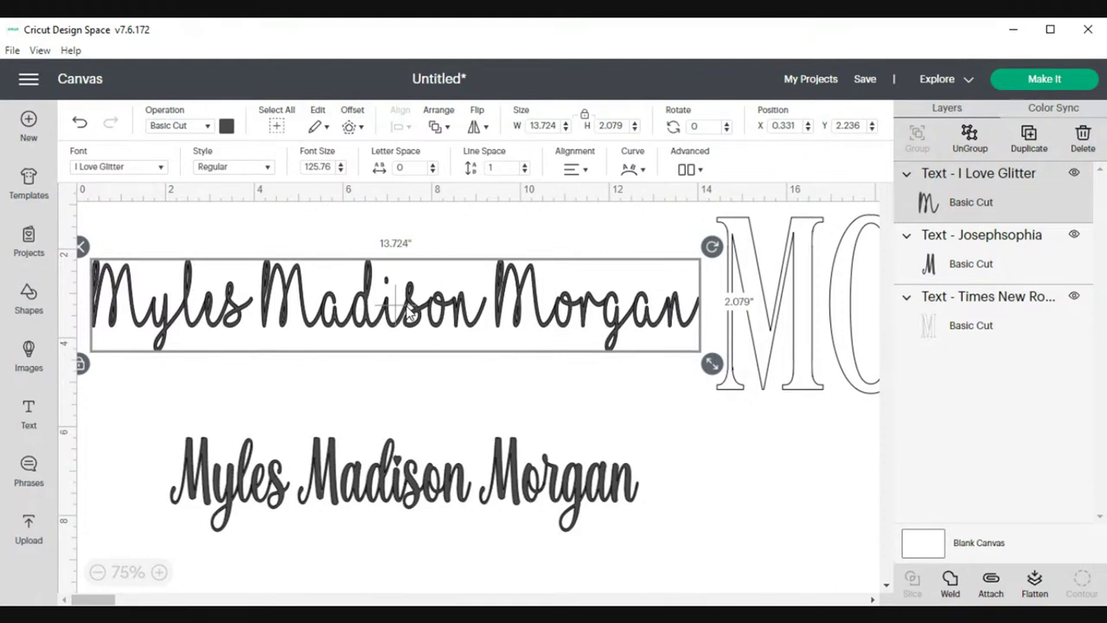
pyautogui.moveTo(415, 337); pyautogui.dragTo(432, 325)
pyautogui.moveTo(434, 484); pyautogui.dragTo(387, 426)
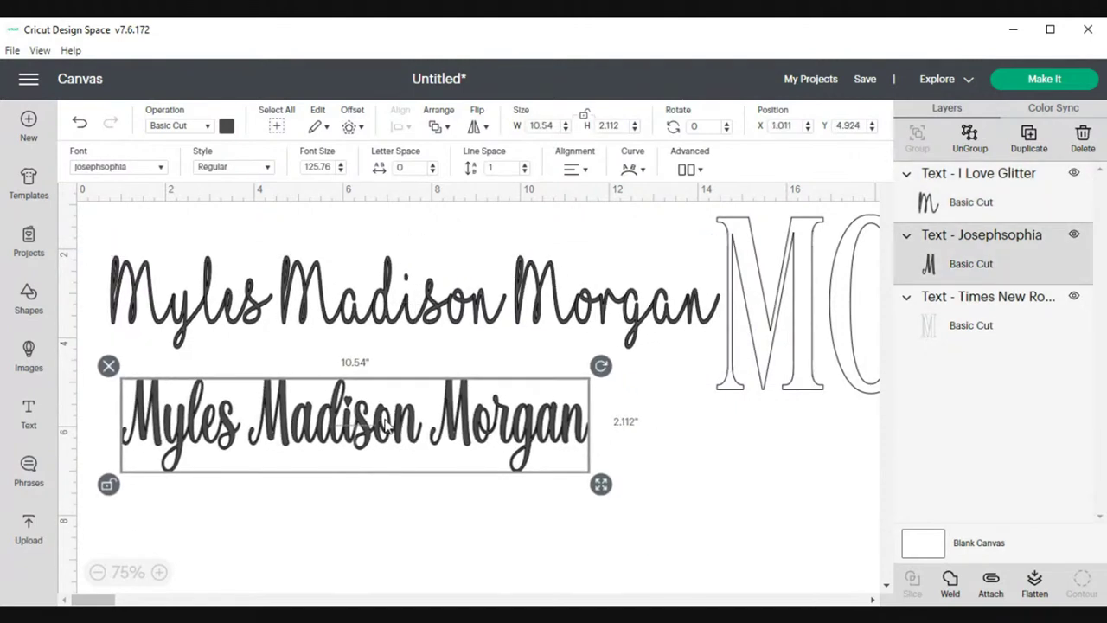
pyautogui.click(477, 322)
pyautogui.click(448, 420)
pyautogui.click(452, 315)
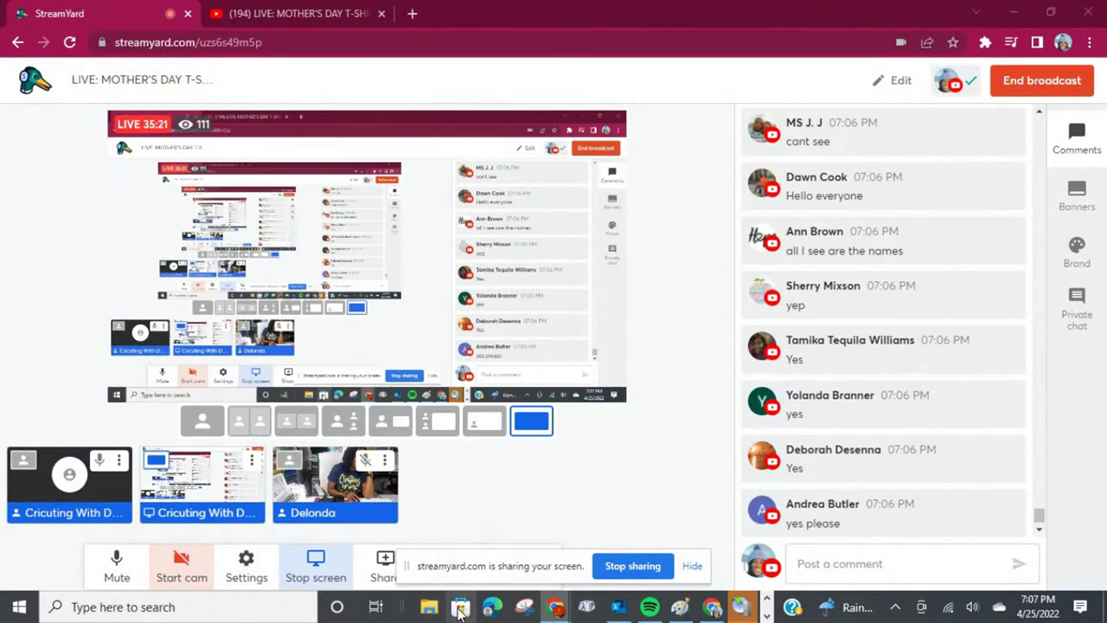
# In the StreamYard browser window, hide the screen-sharing notice.
pyautogui.moveTo(556, 608)
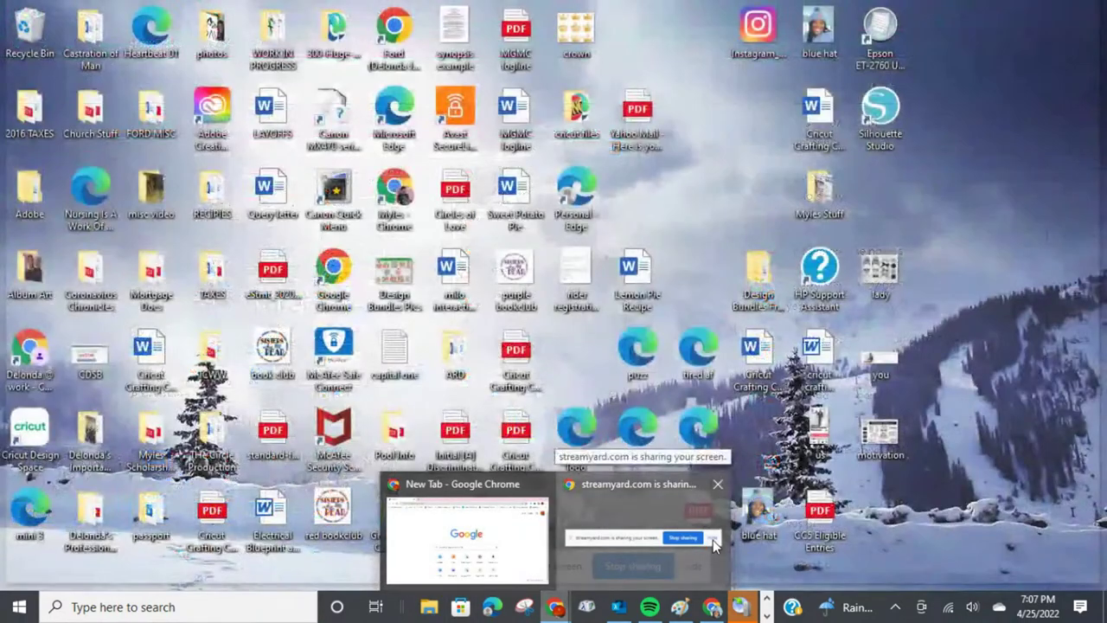
pyautogui.click(713, 540)
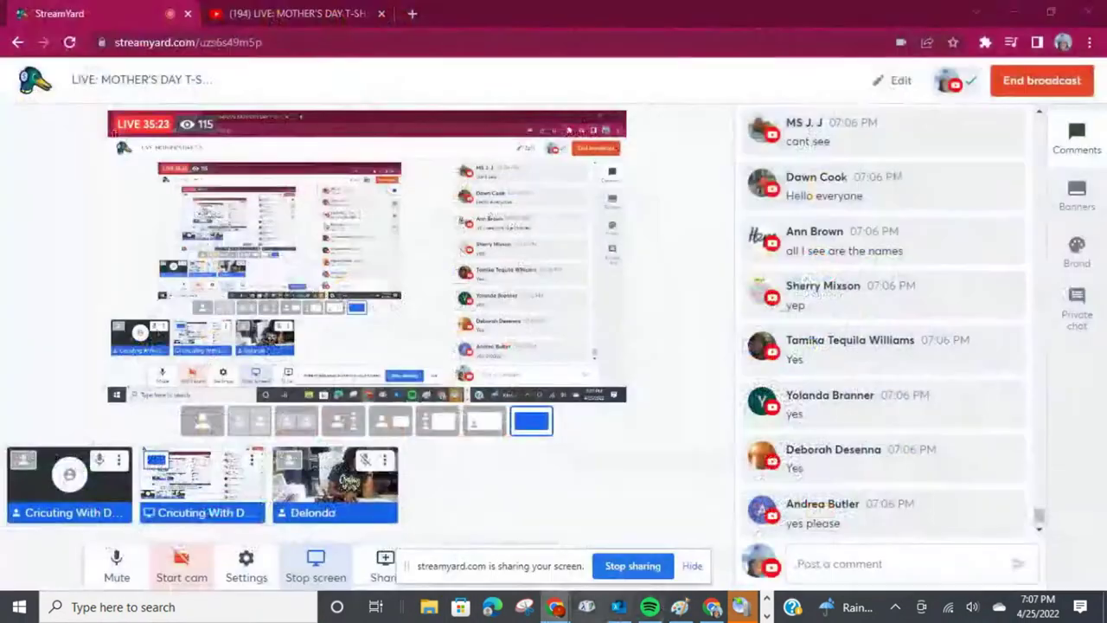
pyautogui.click(692, 566)
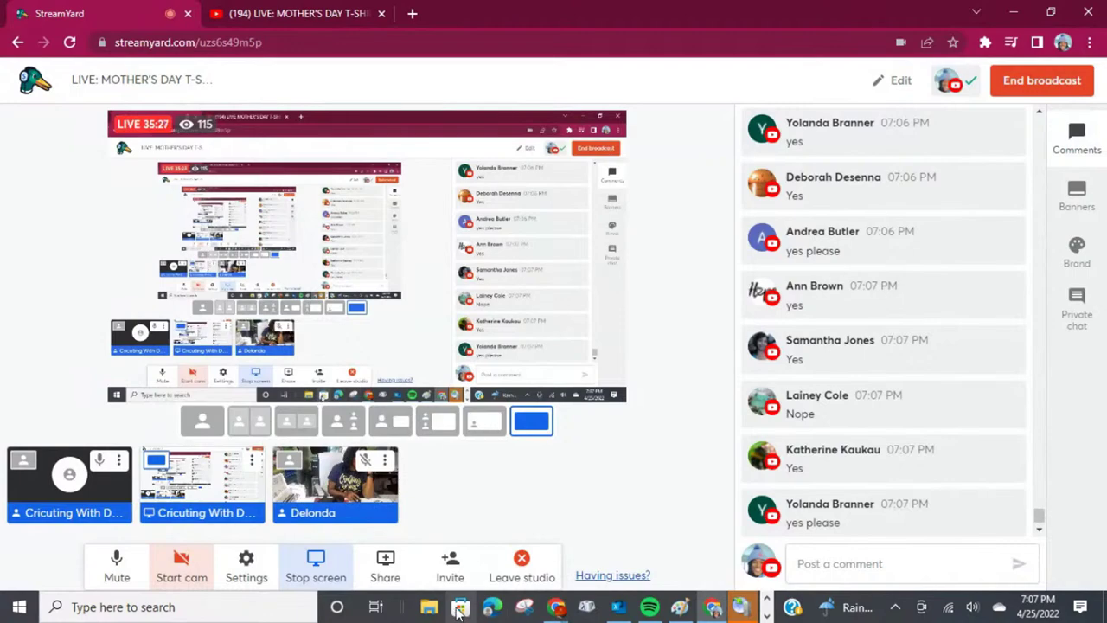
# Switch to Microsoft Store, search for "character map uwp", and launch Character Map UWP from its product page.
pyautogui.click(459, 609)
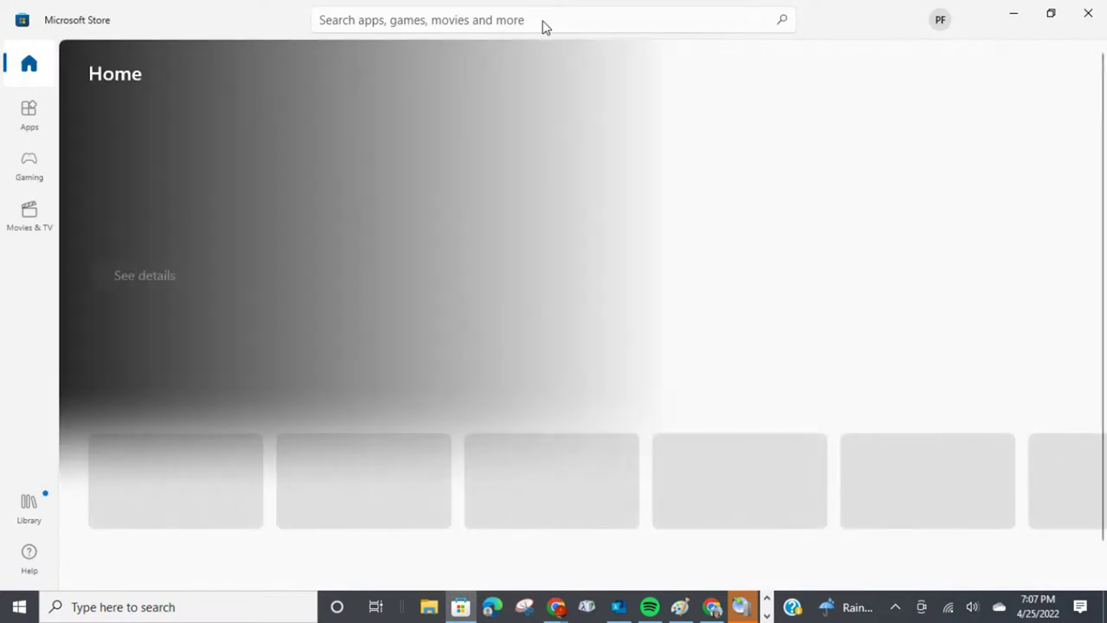
pyautogui.click(544, 20)
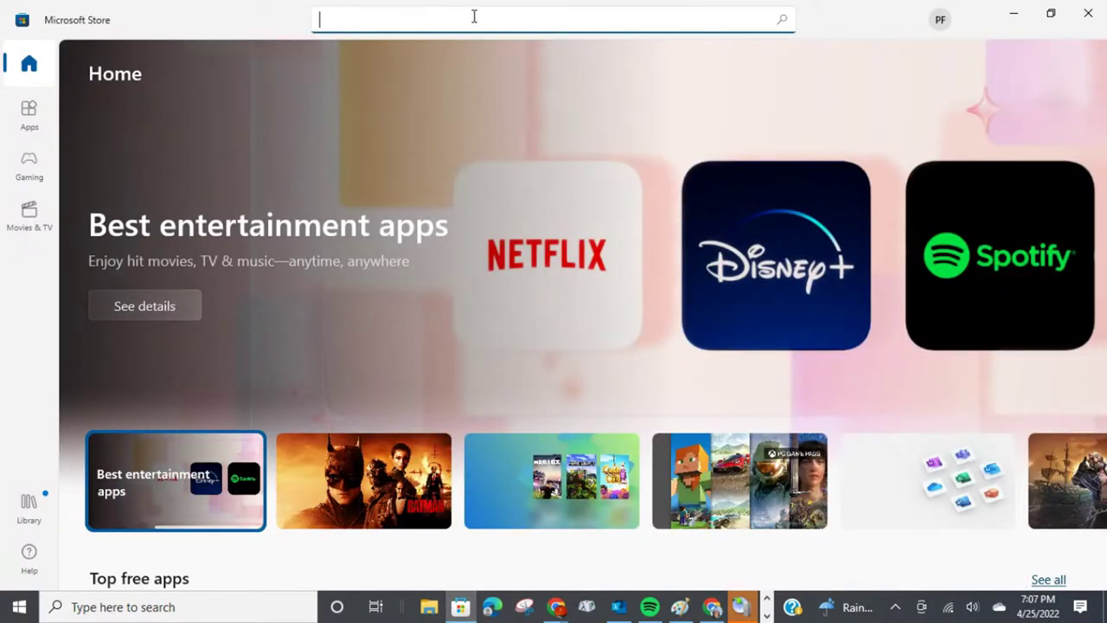
pyautogui.write('ch')
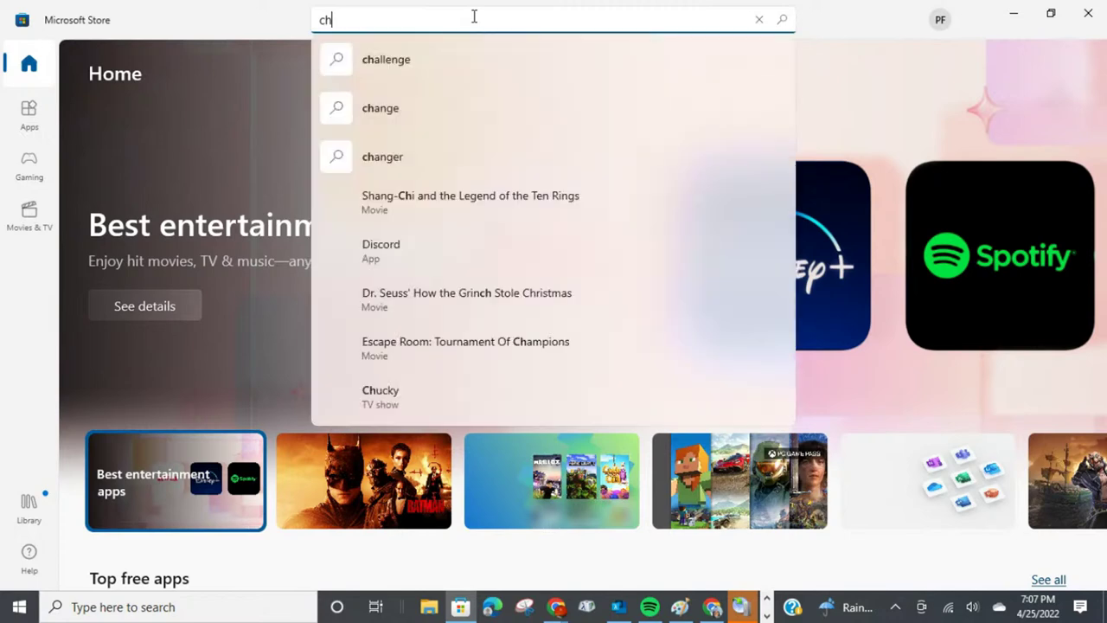
pyautogui.write('aracter ')
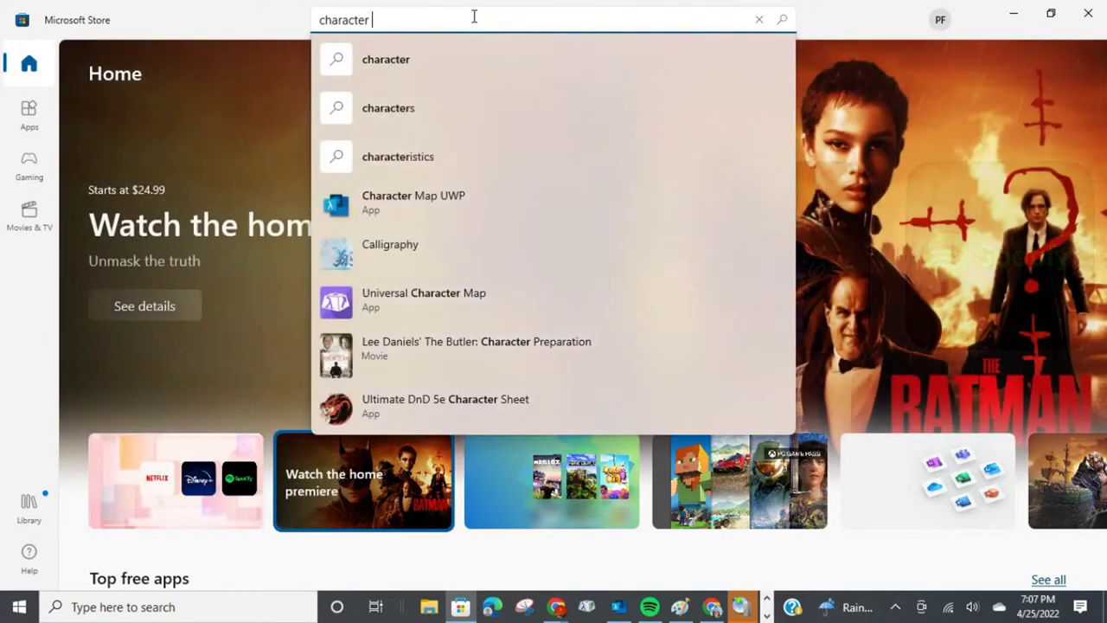
pyautogui.write('map uwp')
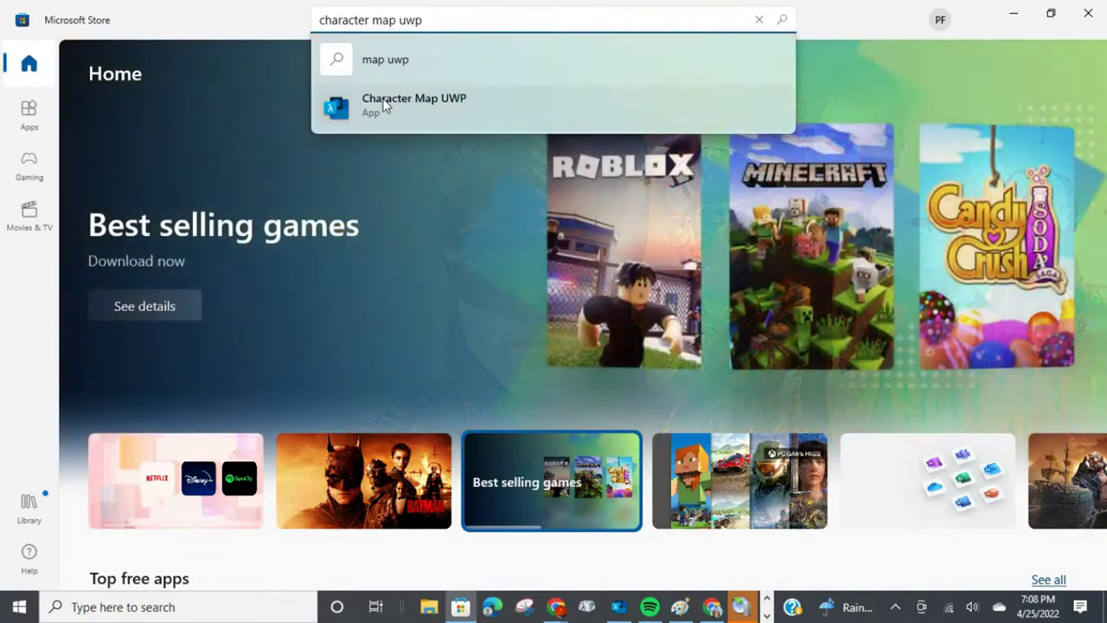
pyautogui.click(385, 104)
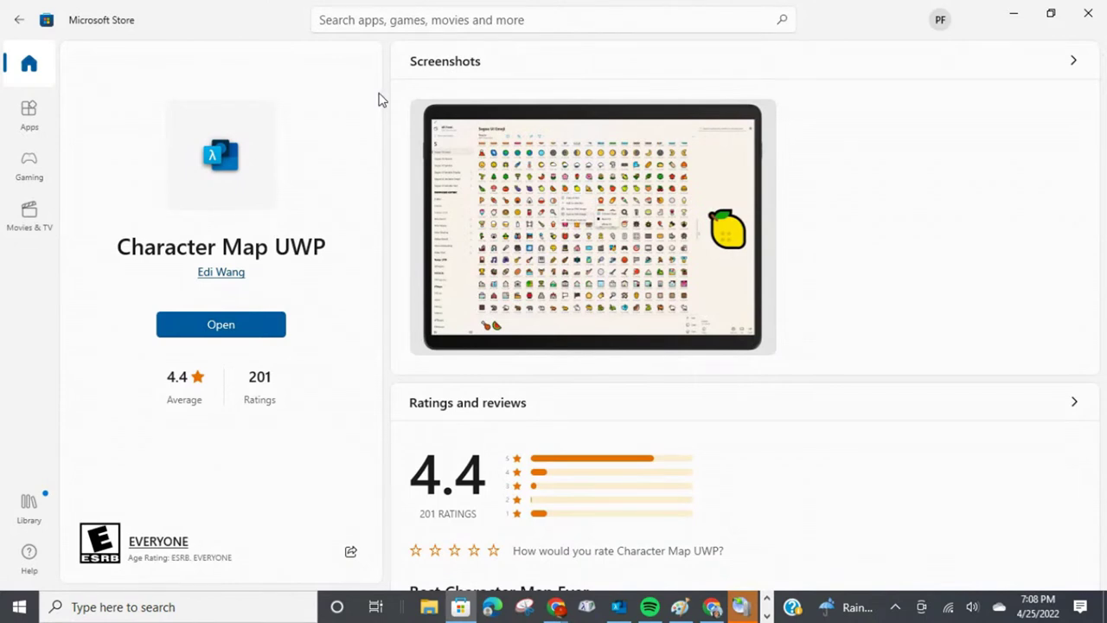
pyautogui.click(217, 327)
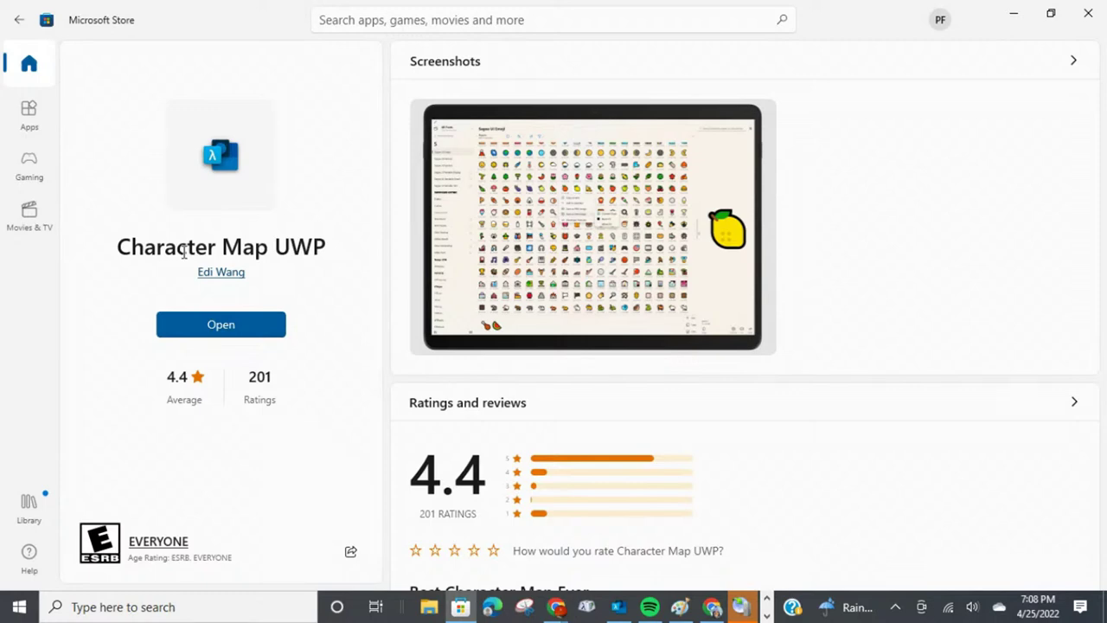
pyautogui.click(213, 325)
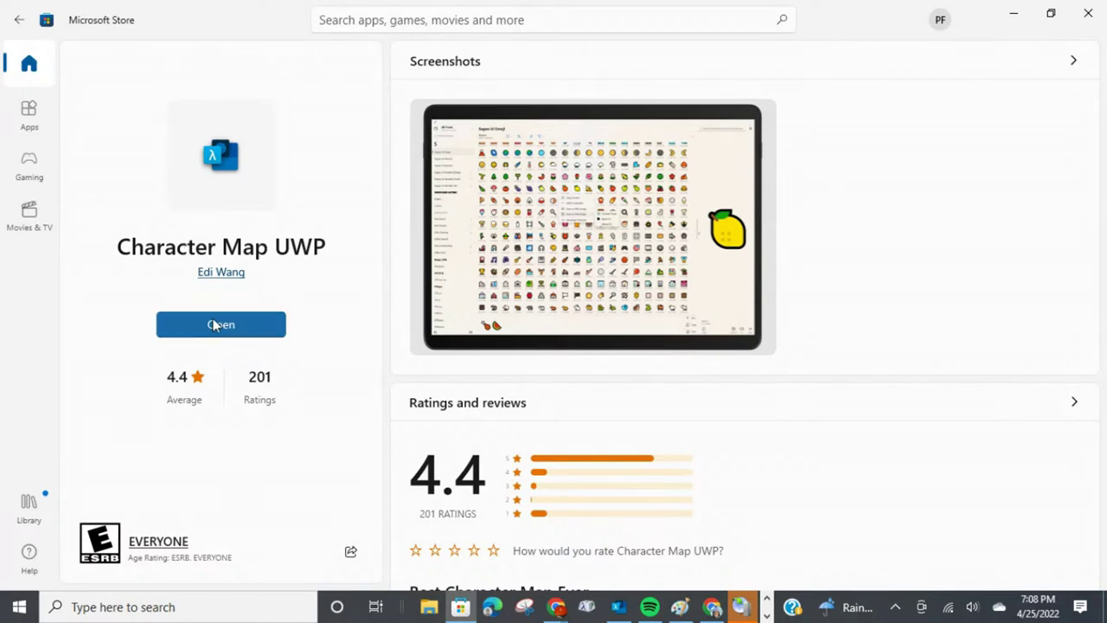
# Go to the start of the font list and examine the full character set of 212 Baby Girl, including its last special characters.
pyautogui.scroll(15, 164, 143)
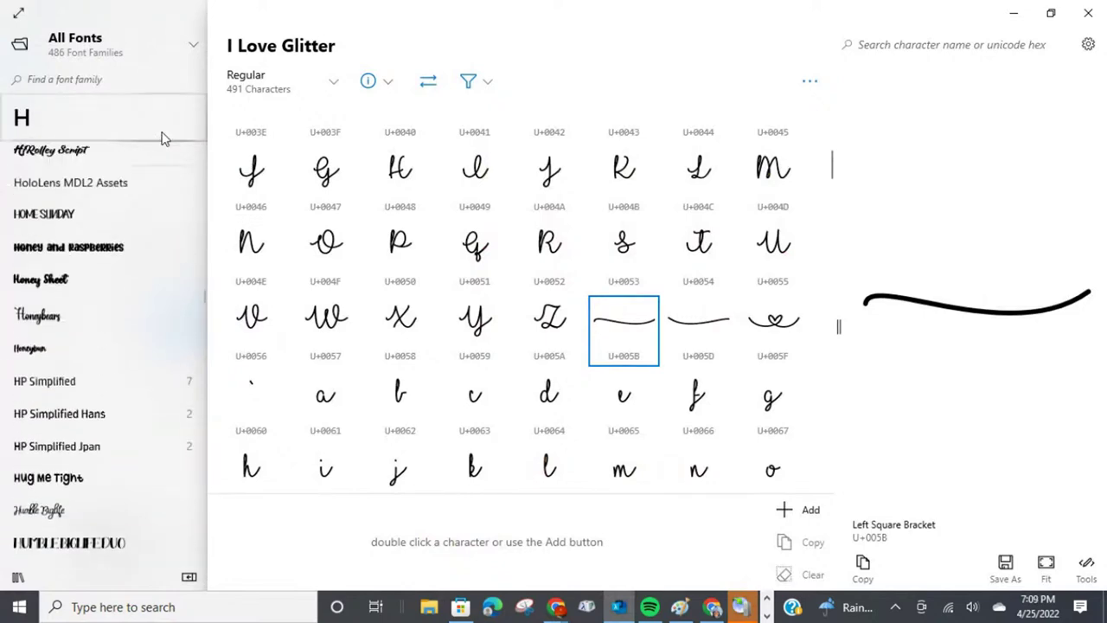
pyautogui.scroll(15, 164, 138)
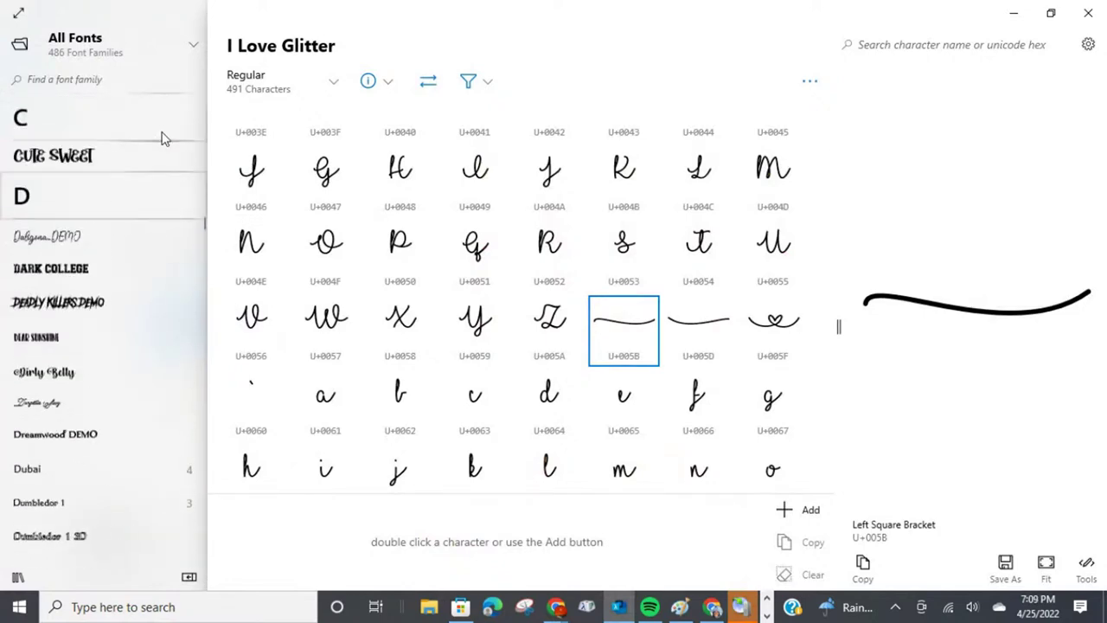
pyautogui.scroll(15, 164, 139)
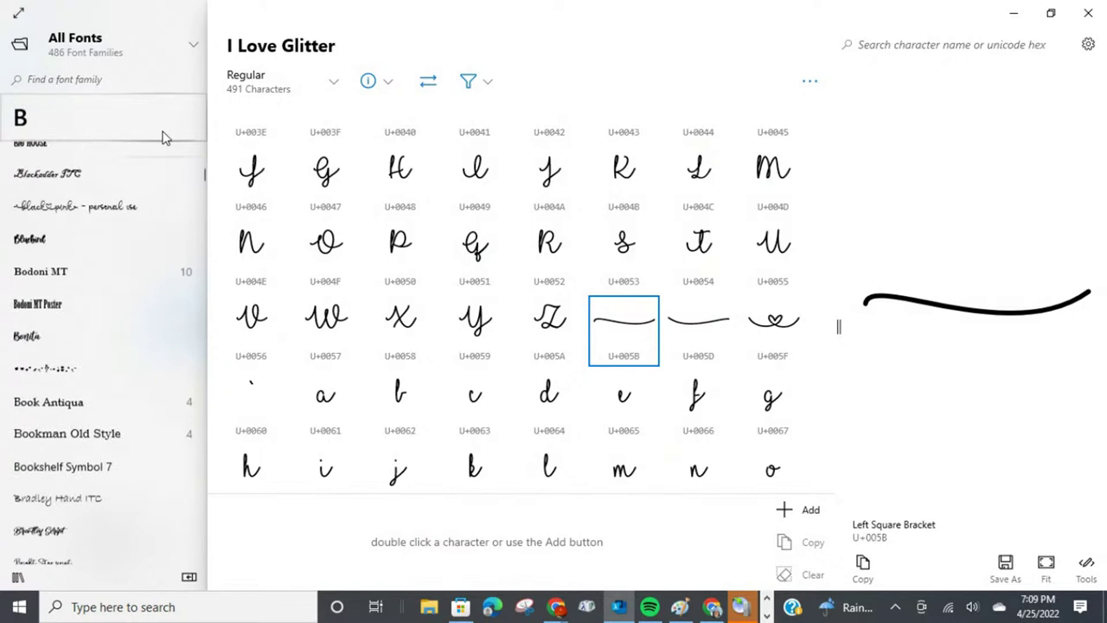
pyautogui.scroll(5, 159, 152)
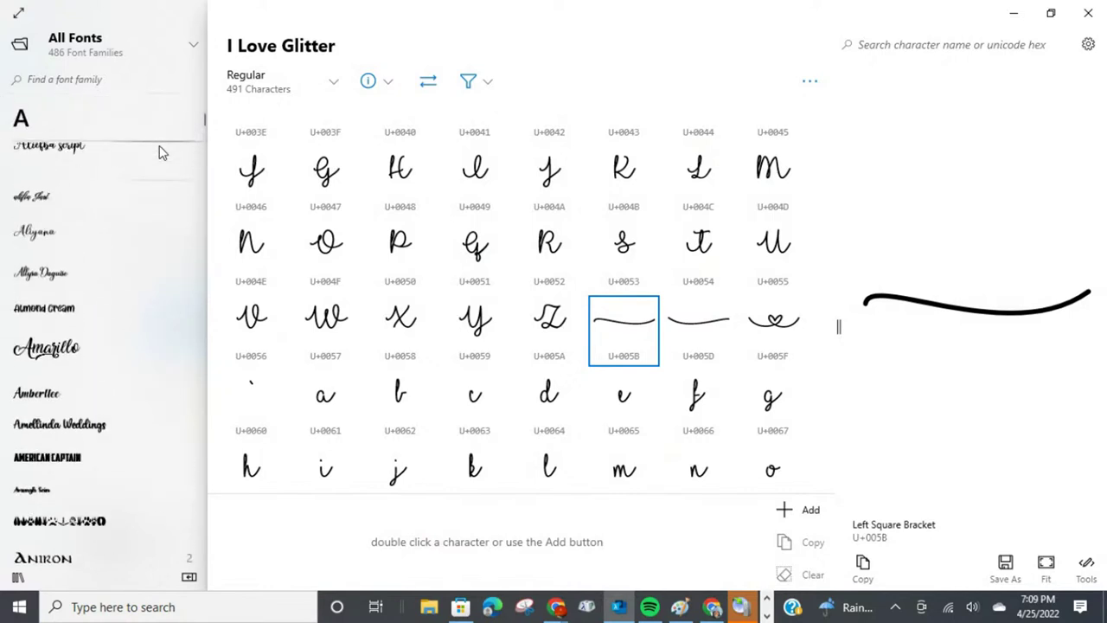
pyautogui.scroll(8, 159, 152)
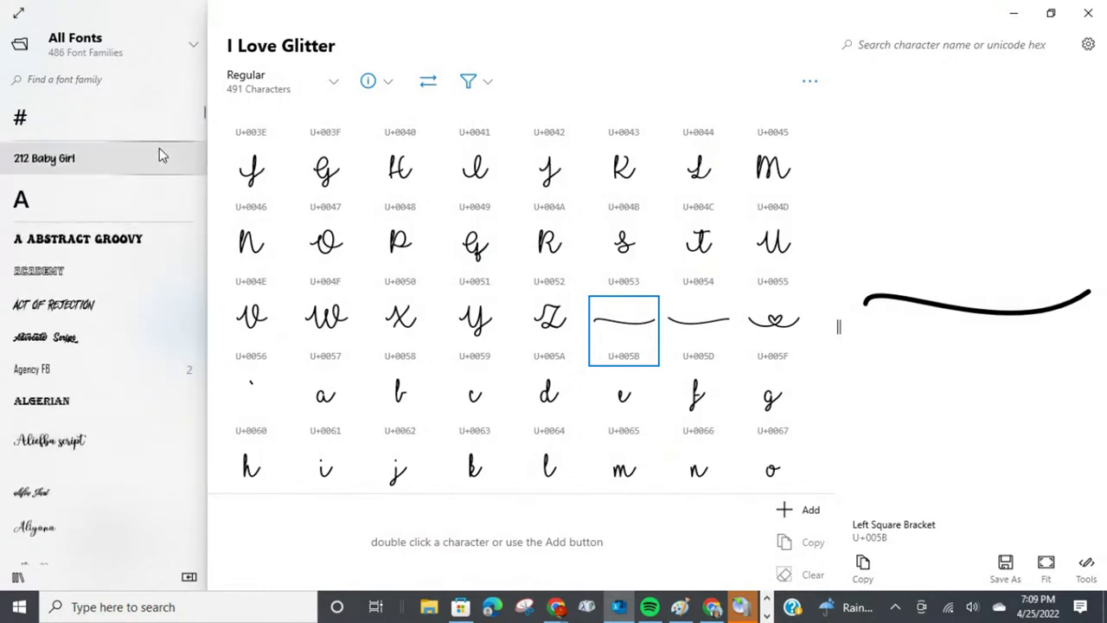
pyautogui.click(54, 161)
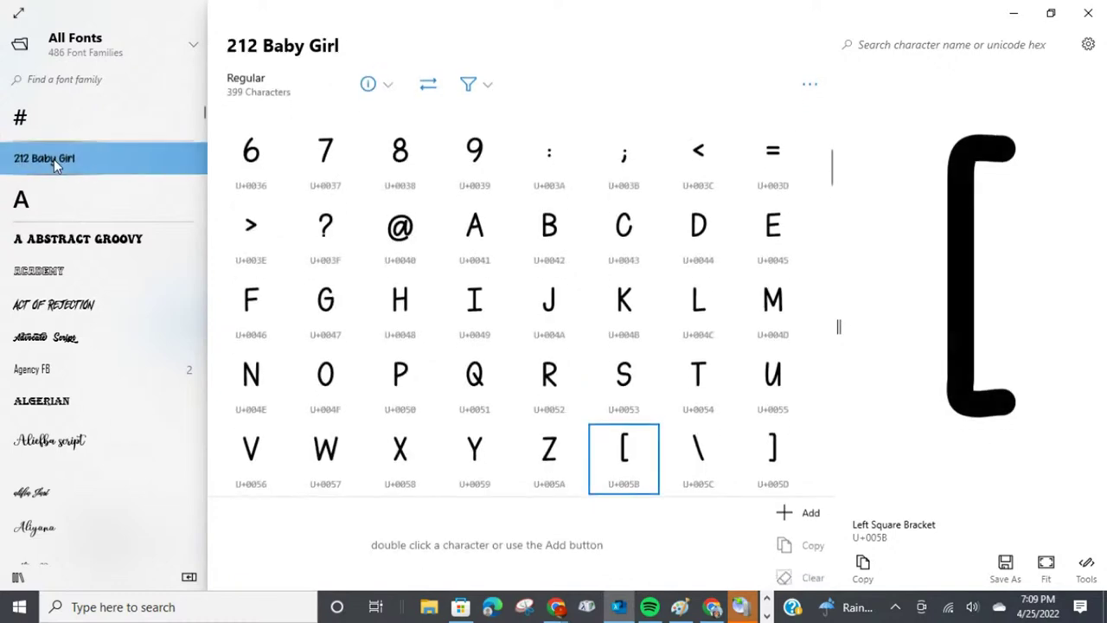
pyautogui.scroll(-8, 447, 303)
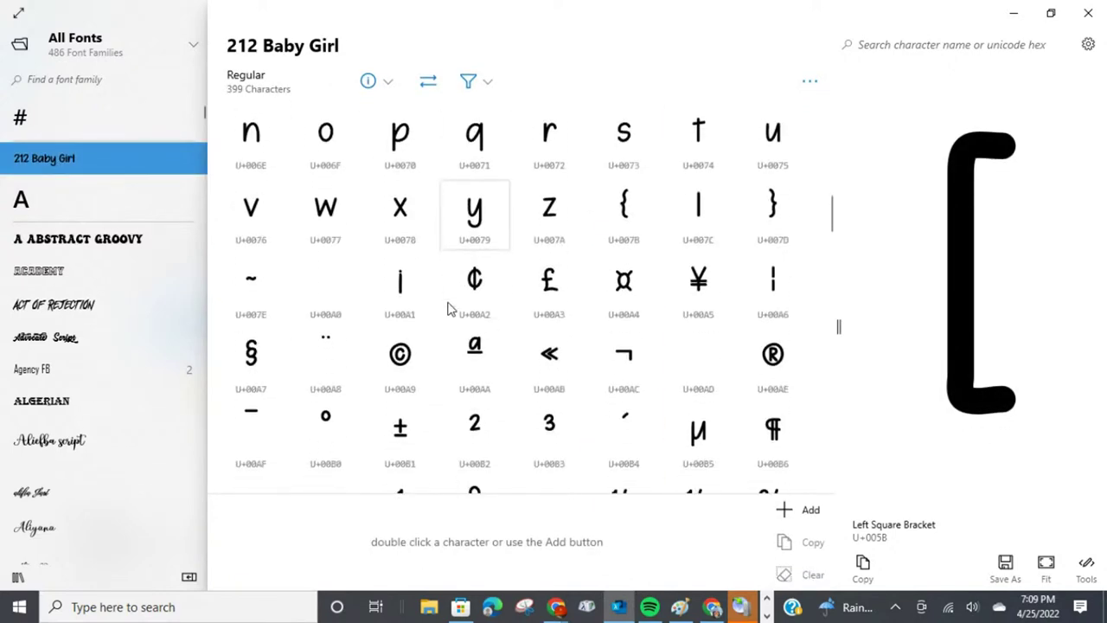
pyautogui.scroll(-10, 448, 307)
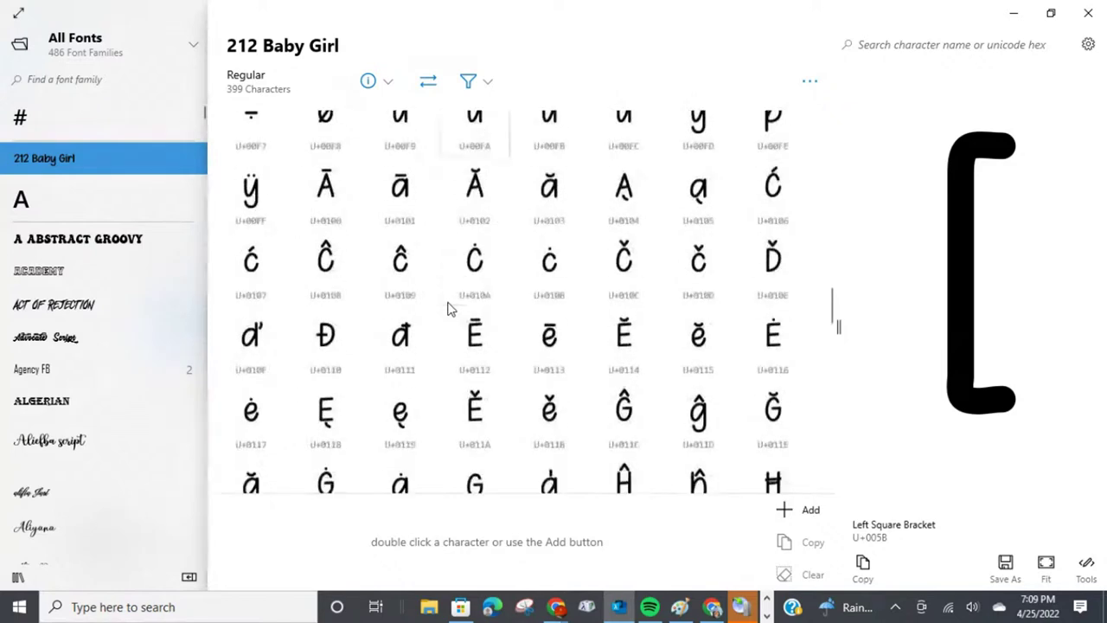
pyautogui.scroll(-10, 447, 310)
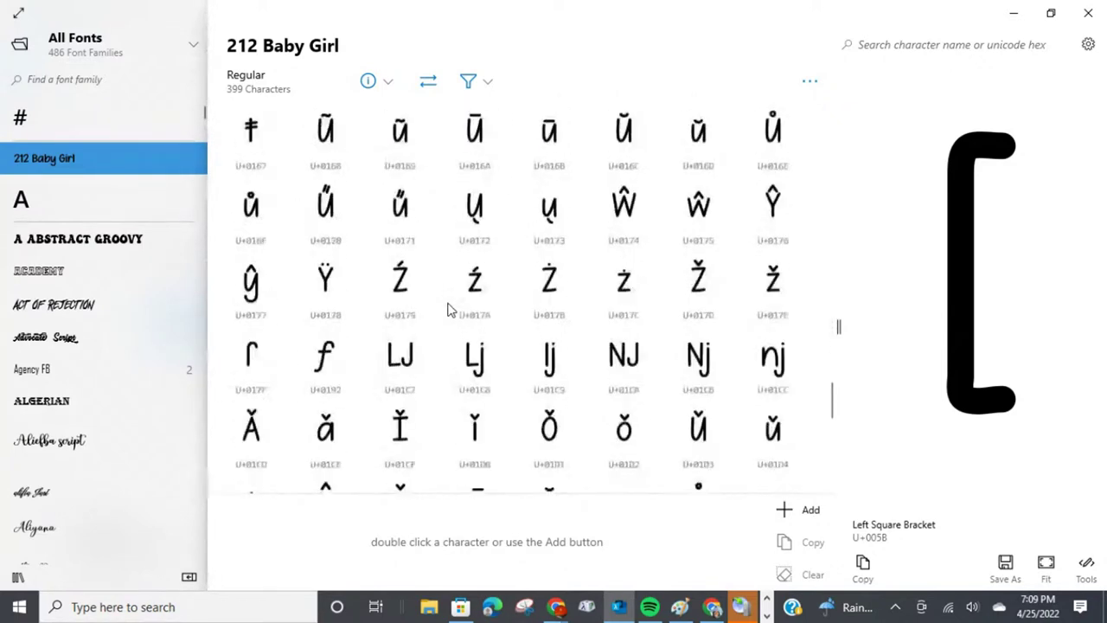
pyautogui.scroll(-2, 447, 309)
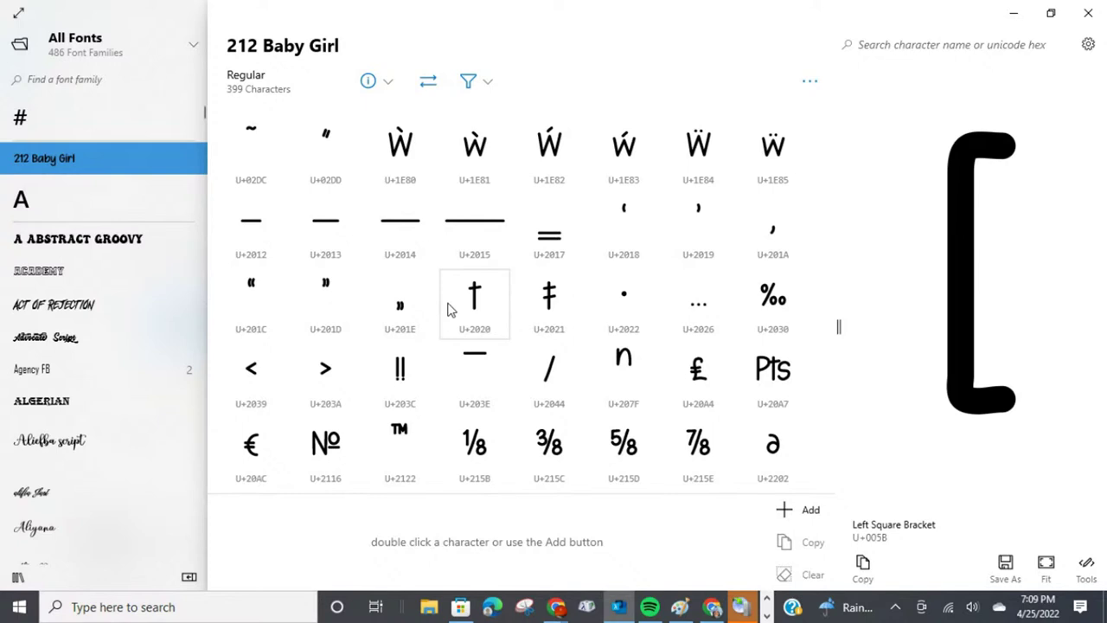
pyautogui.scroll(-2, 448, 310)
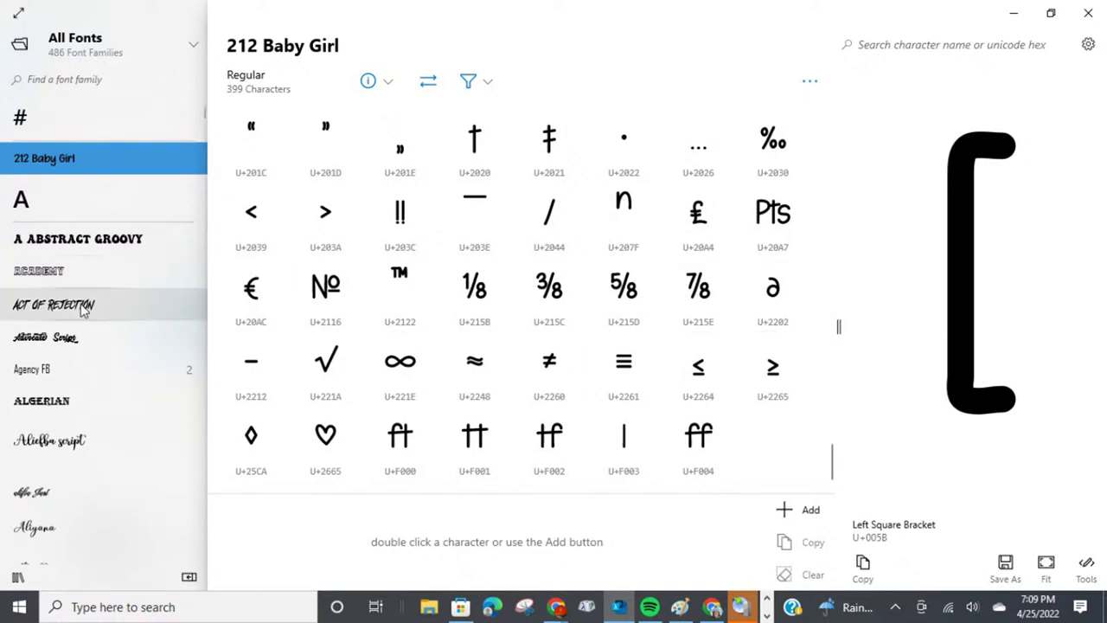
# Open the Advocate Script font and look through its characters for alternate letters.
pyautogui.click(70, 336)
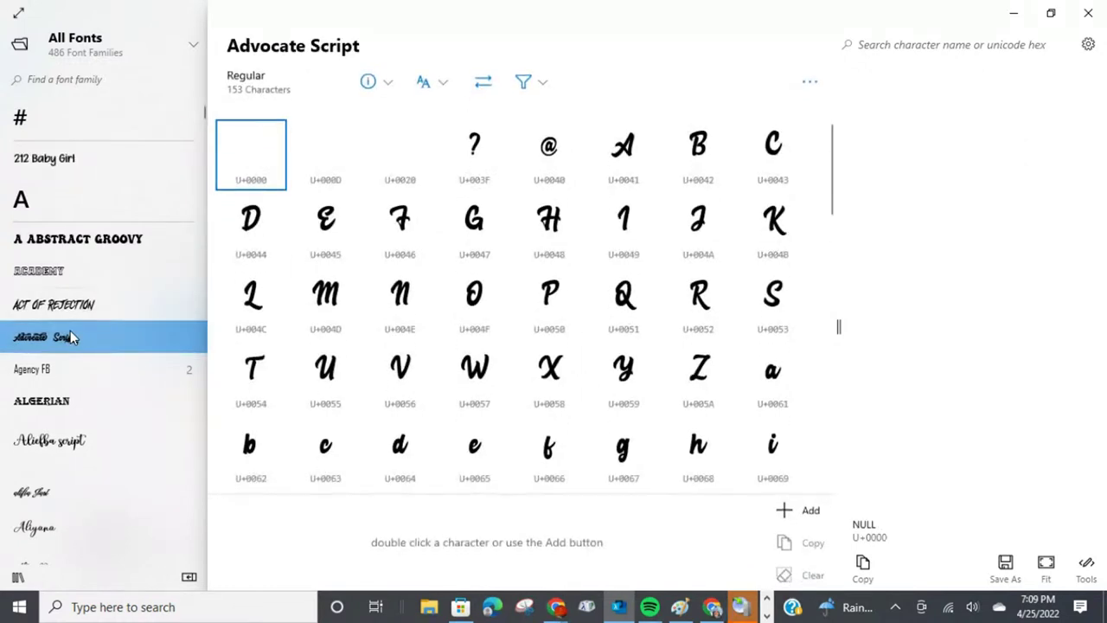
pyautogui.scroll(-7, 667, 329)
pyautogui.scroll(-8, 666, 328)
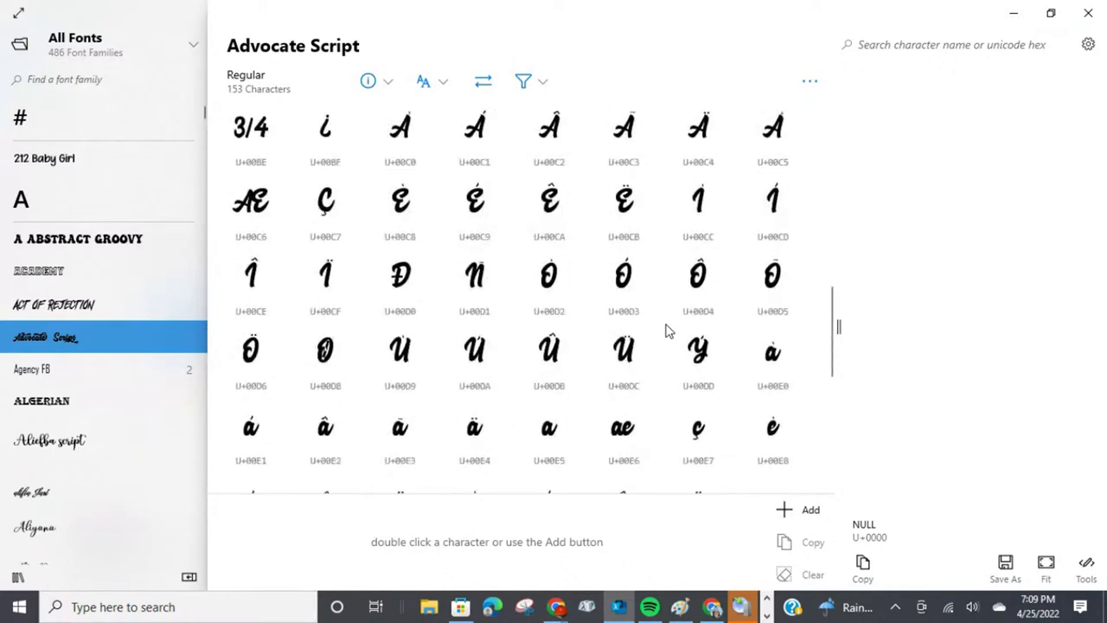
# Open the Aliefba script font and look through its characters down to the swash alternates of the lowercase letters.
pyautogui.click(80, 434)
pyautogui.scroll(-7, 234, 471)
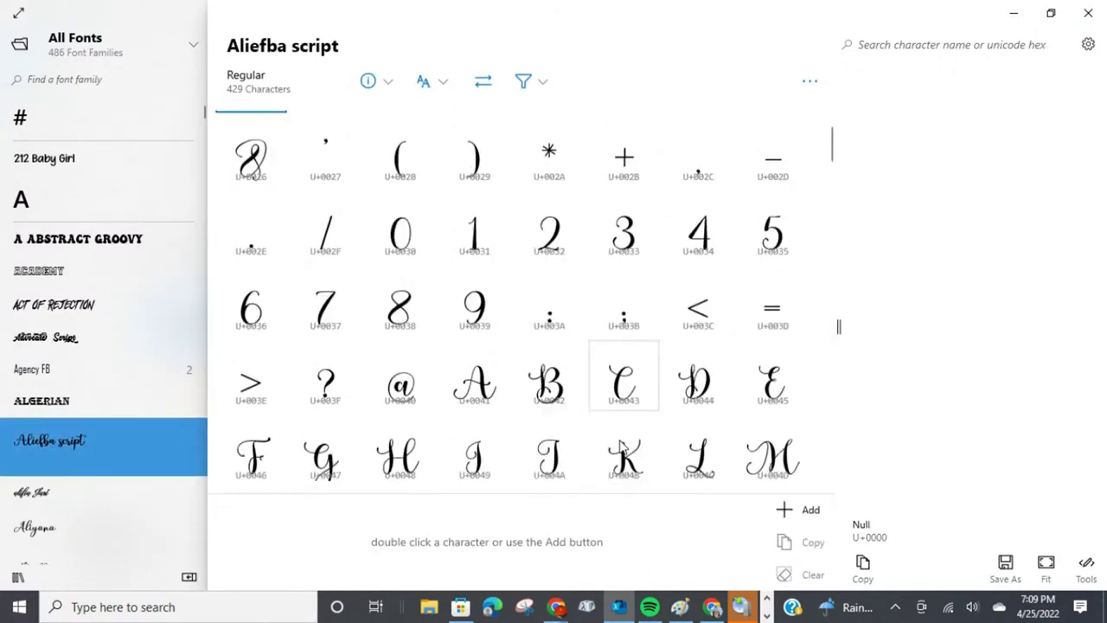
pyautogui.scroll(-12, 619, 446)
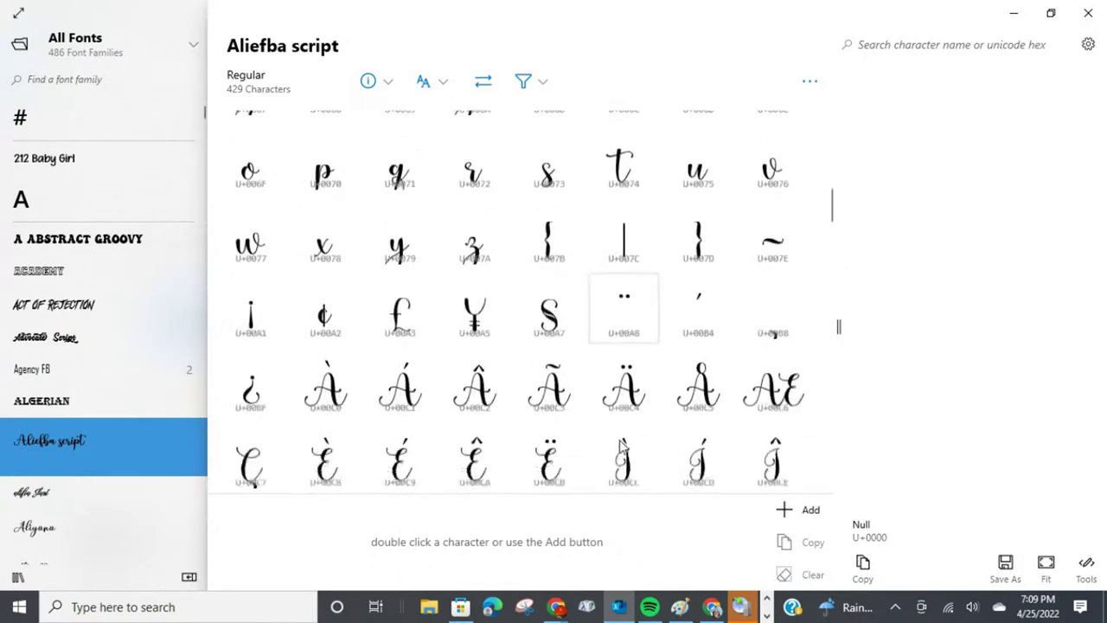
pyautogui.scroll(-10, 621, 447)
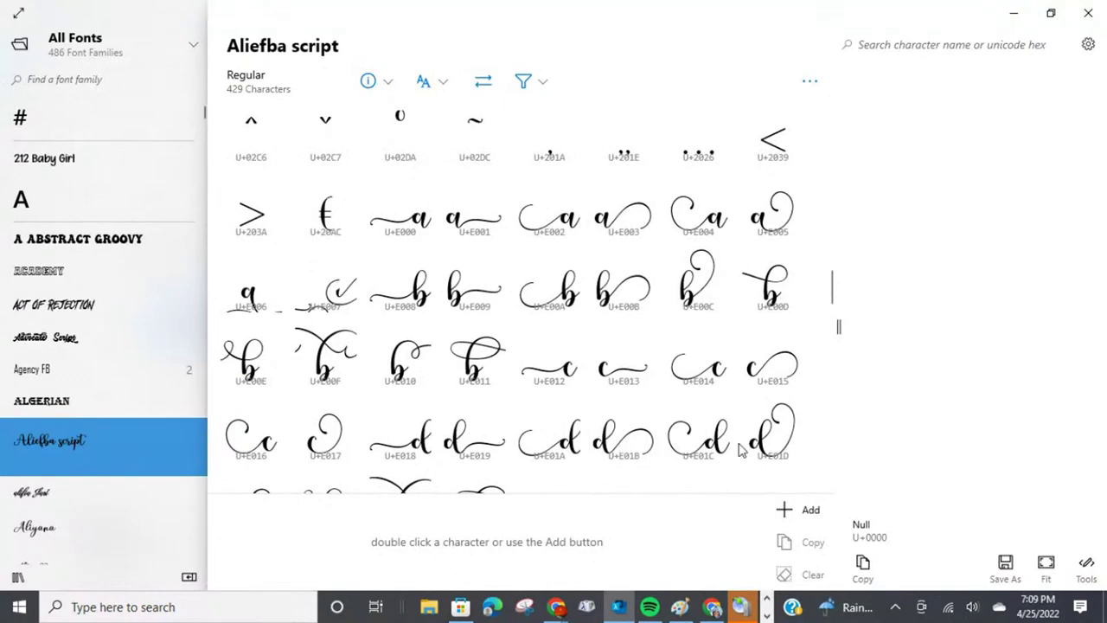
# Look through more Aliefba script swash alternates, and open the Amarillo font to examine its uppercase and lowercase letters.
pyautogui.scroll(-2, 740, 450)
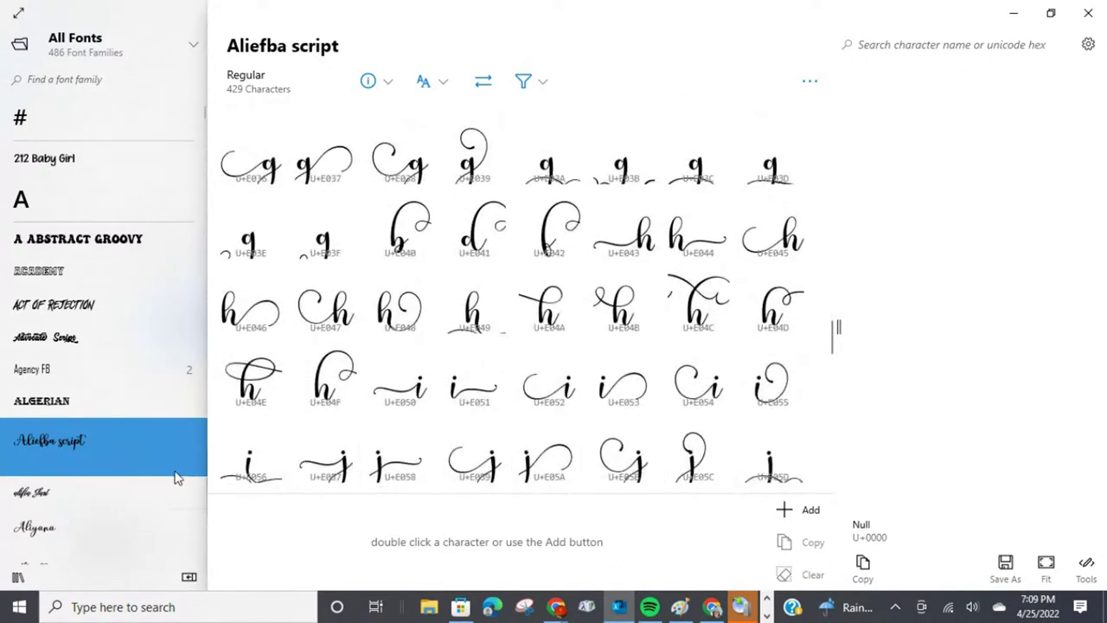
pyautogui.scroll(-5, 175, 478)
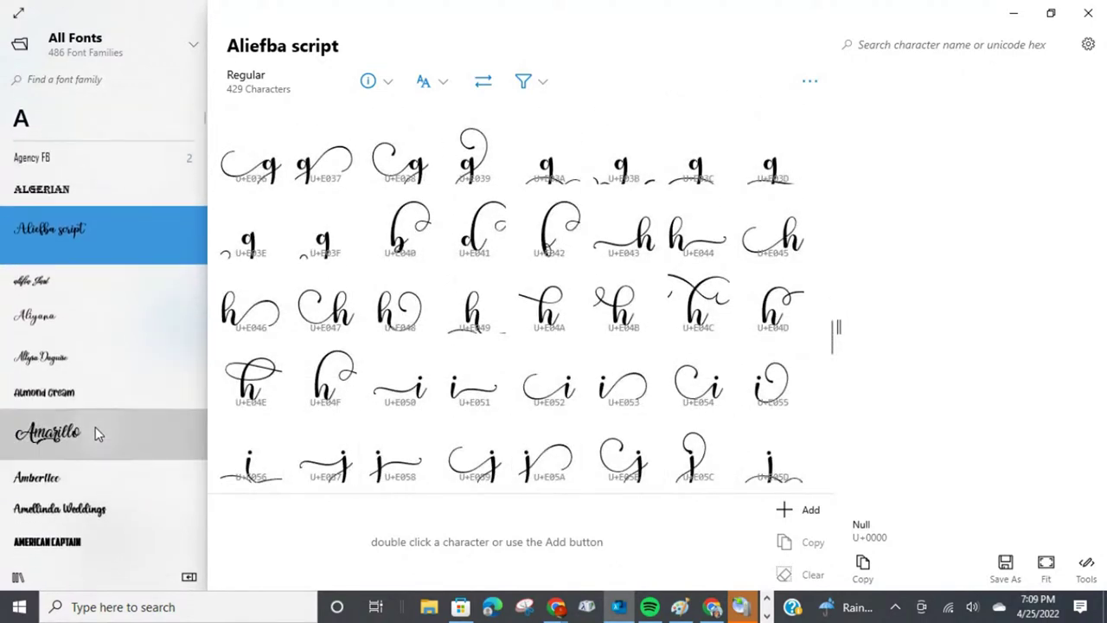
pyautogui.click(95, 427)
pyautogui.scroll(-1, 490, 439)
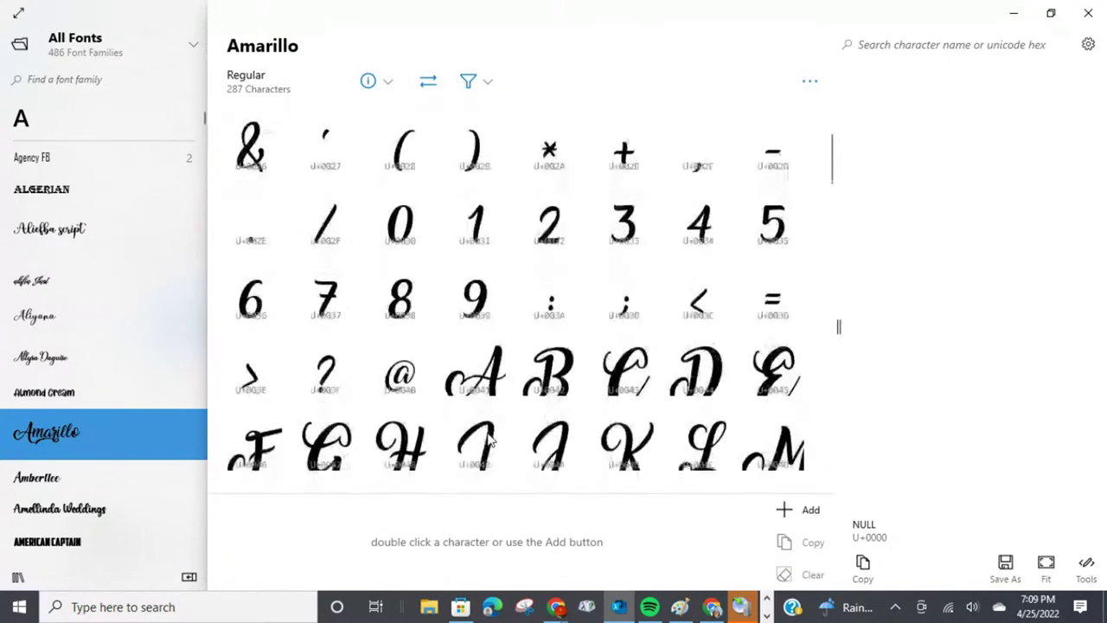
pyautogui.scroll(-1, 490, 441)
pyautogui.scroll(-2, 486, 440)
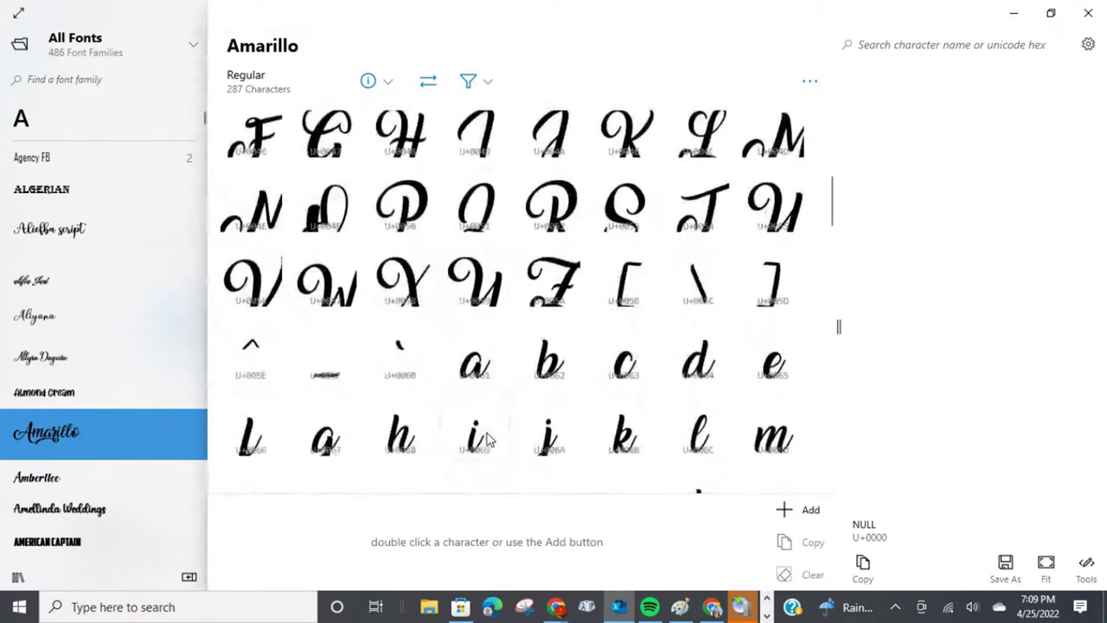
pyautogui.scroll(-3, 143, 495)
# Find the Arrow Crafter font further down the font list and look through all its arrow, feather and heart characters.
pyautogui.scroll(-5, 145, 497)
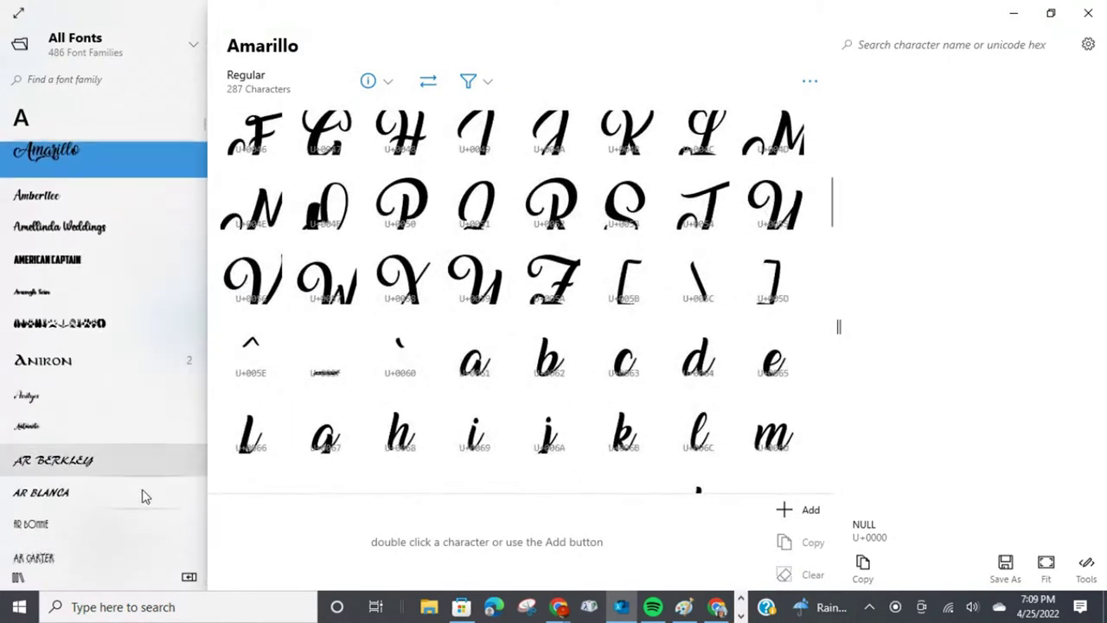
pyautogui.scroll(-7, 143, 493)
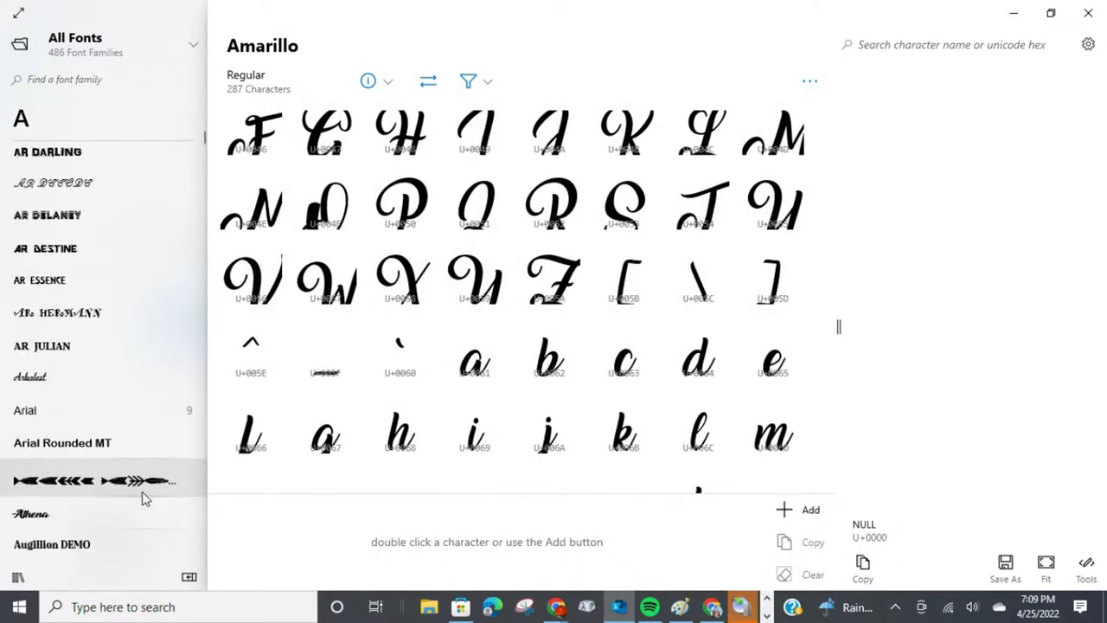
pyautogui.scroll(-1, 141, 488)
pyautogui.click(128, 433)
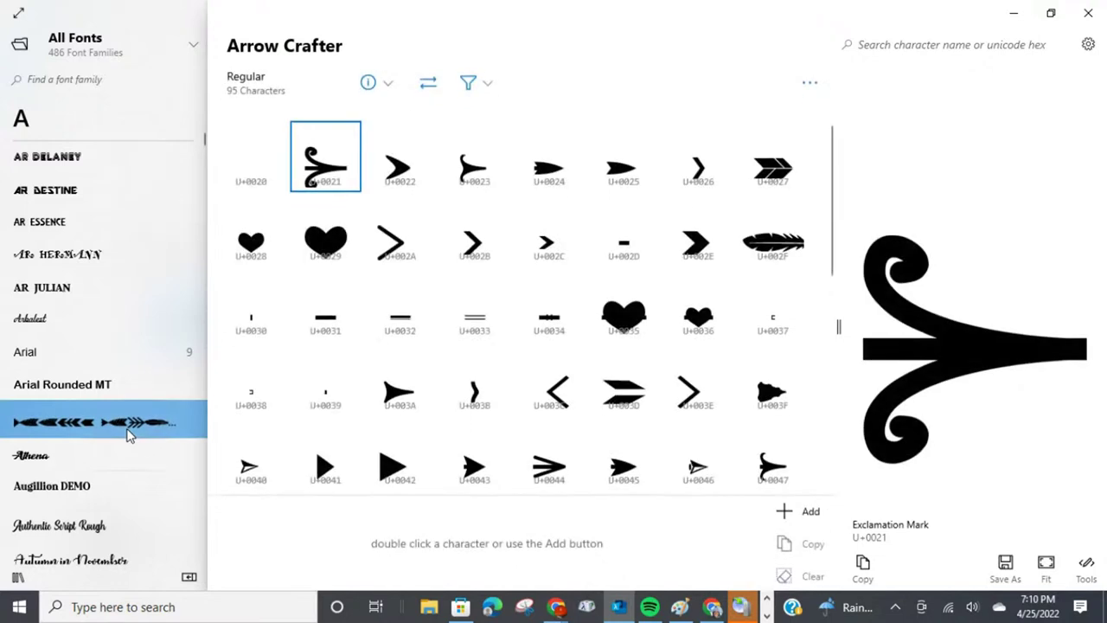
pyautogui.scroll(-4, 523, 384)
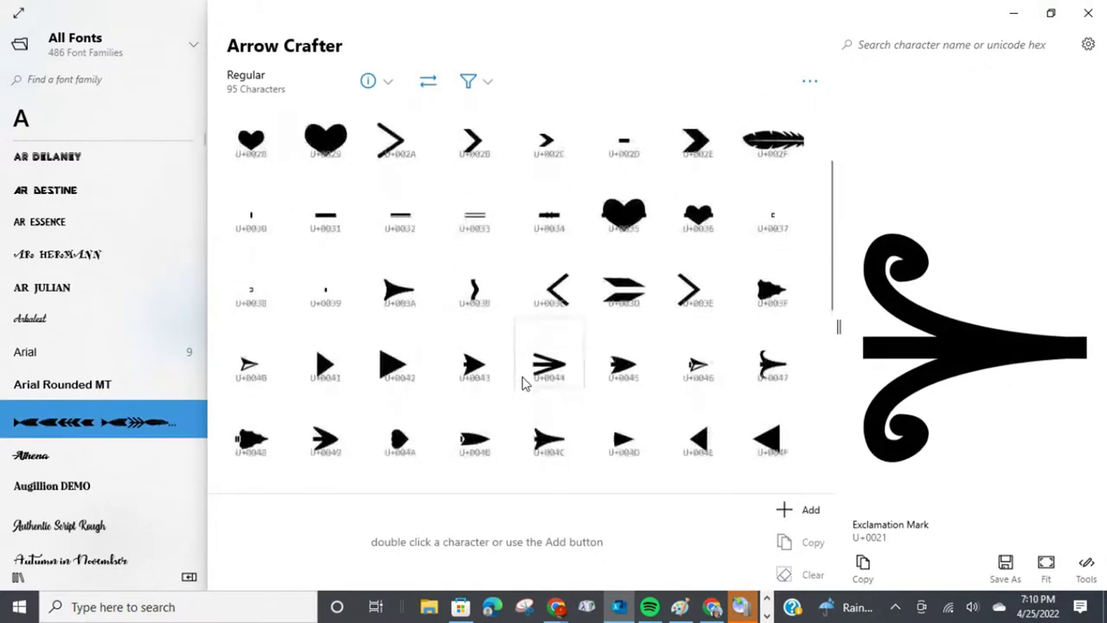
pyautogui.scroll(-2, 523, 384)
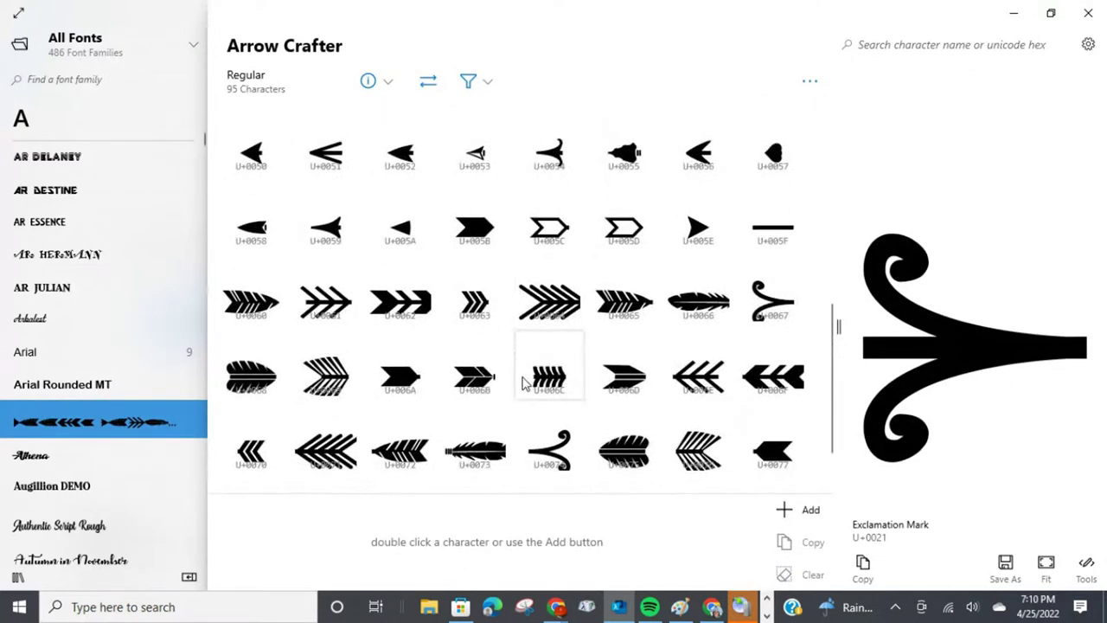
pyautogui.scroll(-1, 523, 384)
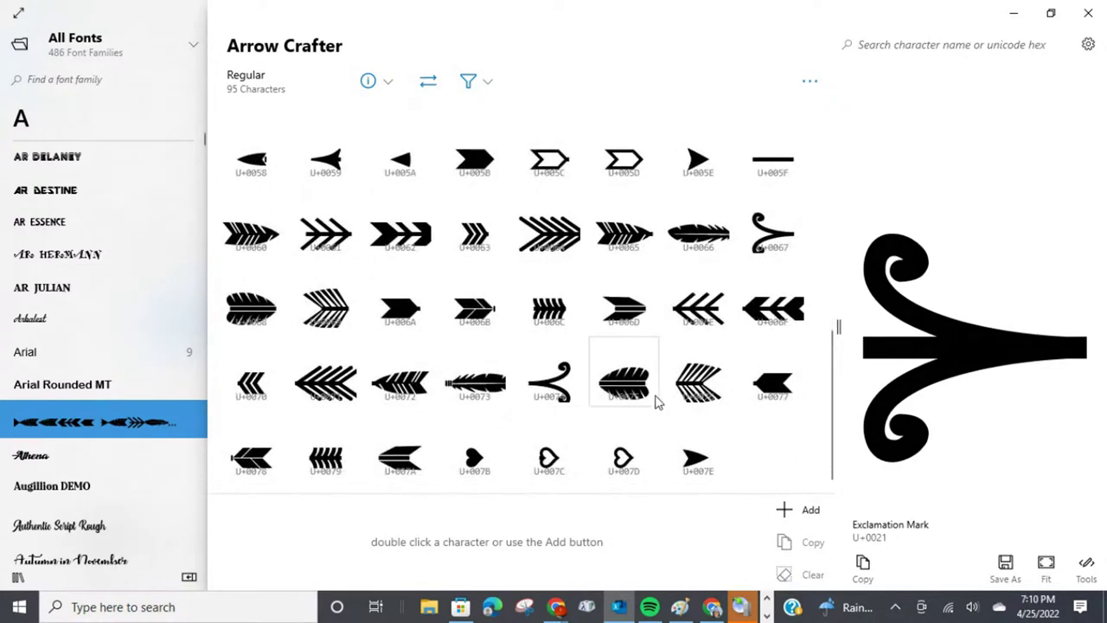
# Open the Babylove font from the B section and look through its uppercase and lowercase letters.
pyautogui.scroll(-6, 83, 482)
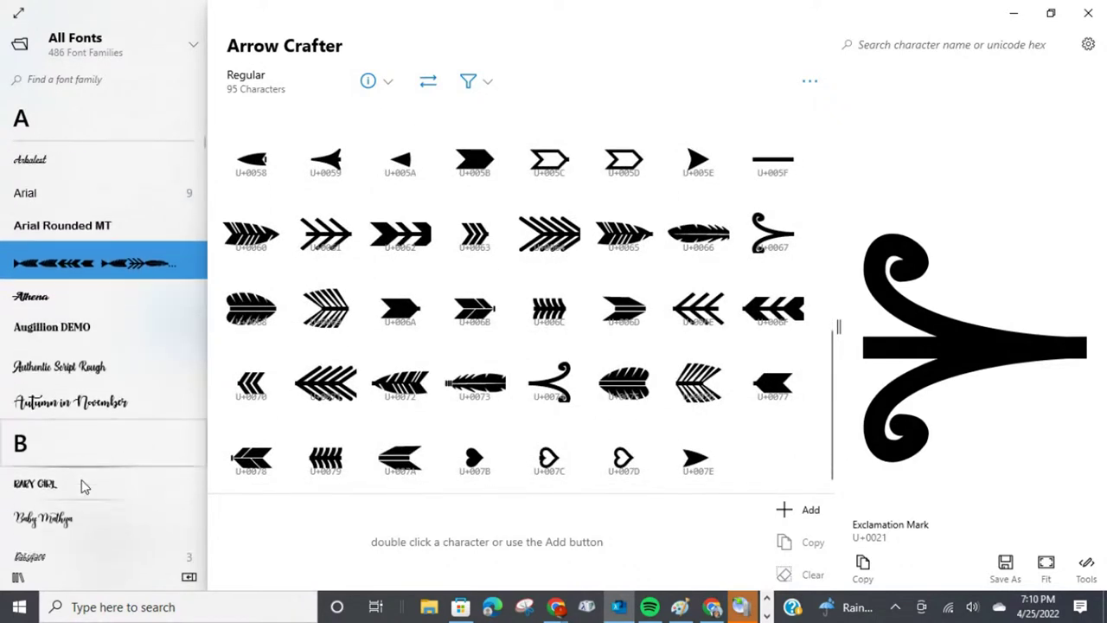
pyautogui.scroll(-2, 81, 483)
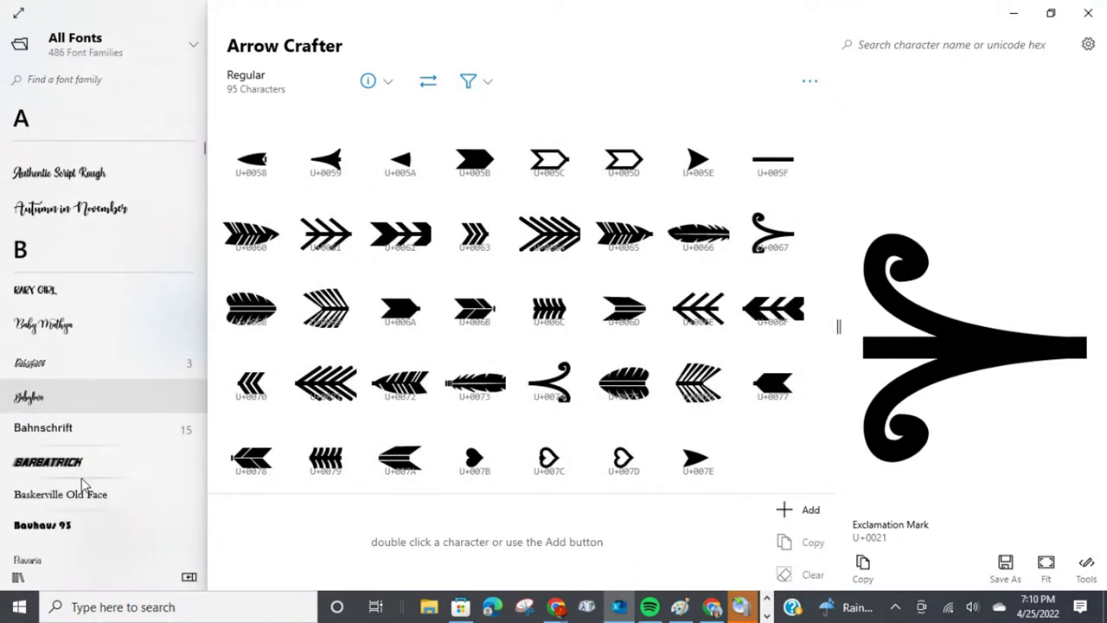
pyautogui.click(71, 396)
pyautogui.scroll(-4, 507, 389)
pyautogui.scroll(-5, 507, 388)
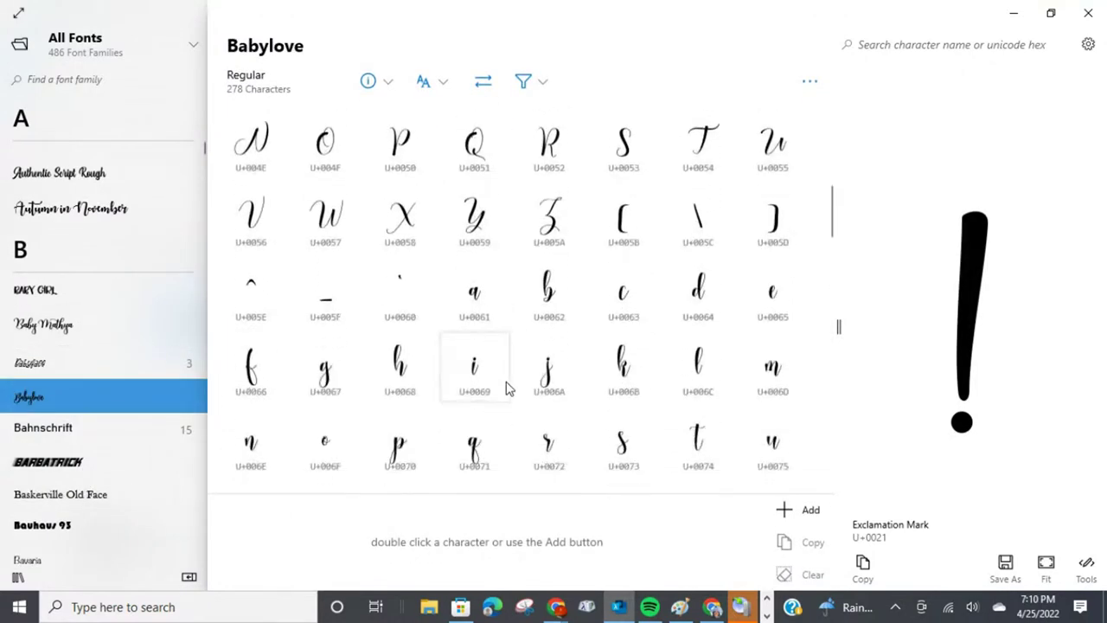
pyautogui.scroll(-3, 153, 477)
# Open Brentley Script to examine its capital letters, and open ButterflyHeaven to view its butterfly characters.
pyautogui.scroll(-5, 156, 480)
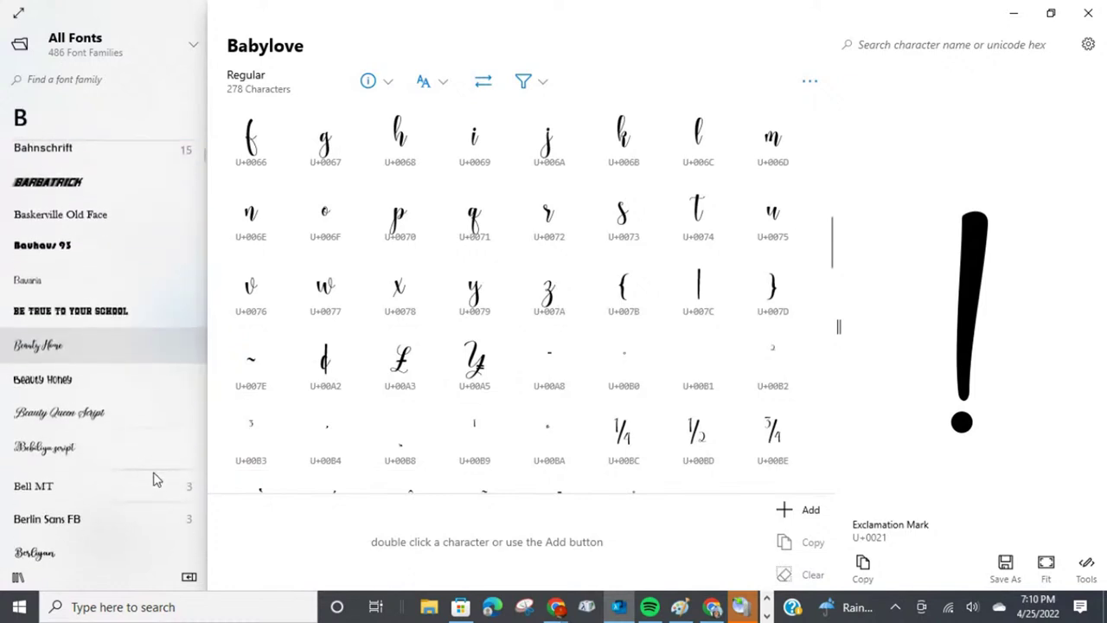
pyautogui.scroll(-5, 155, 477)
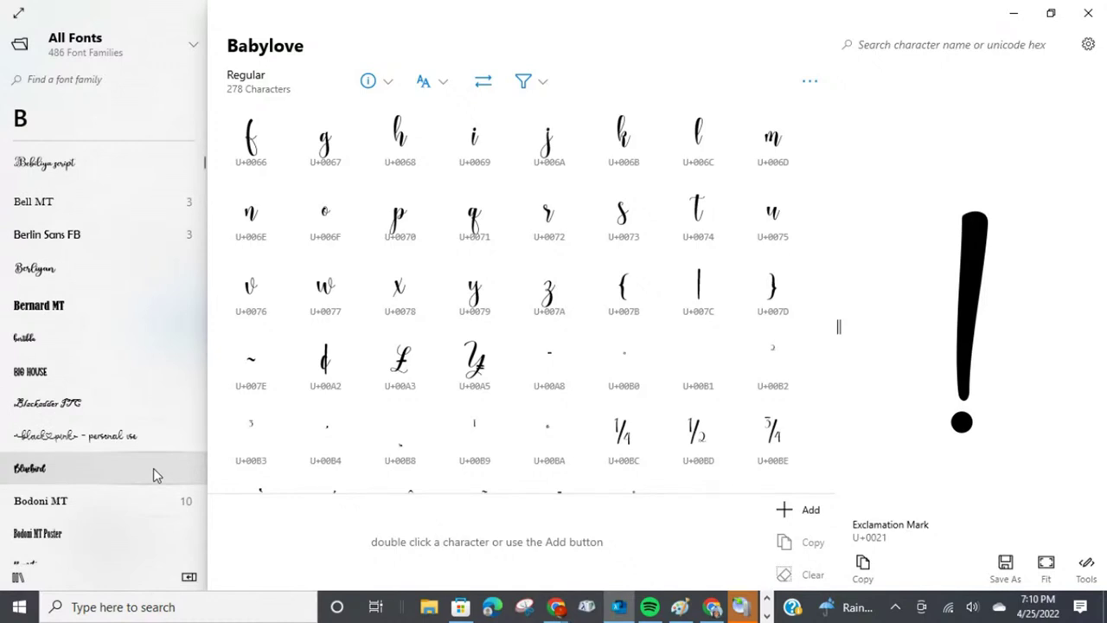
pyautogui.scroll(-7, 153, 468)
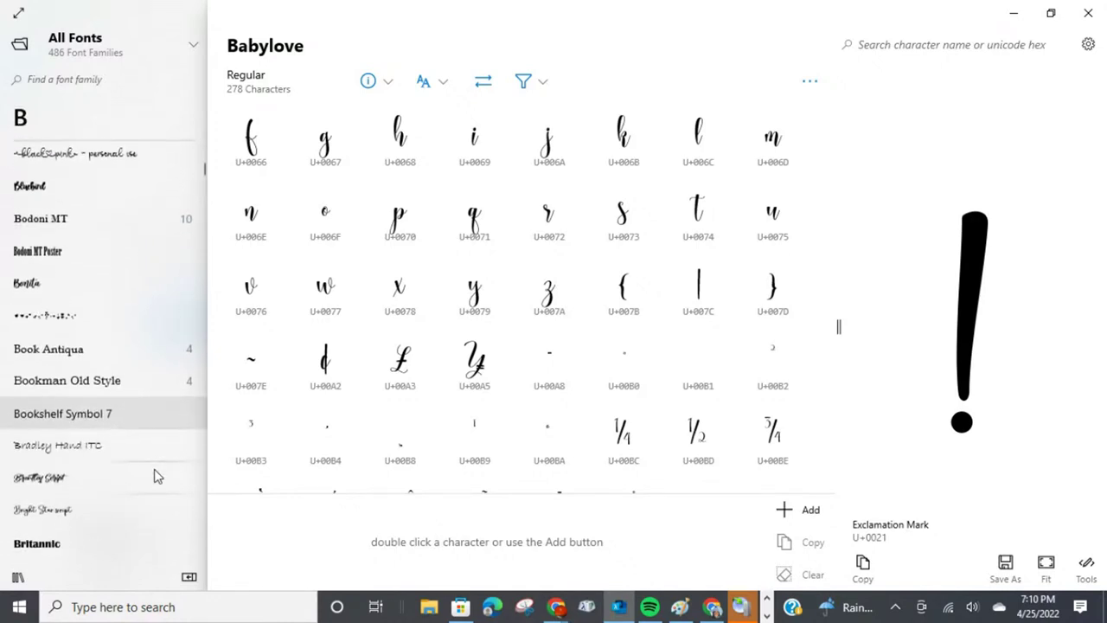
pyautogui.scroll(-5, 157, 477)
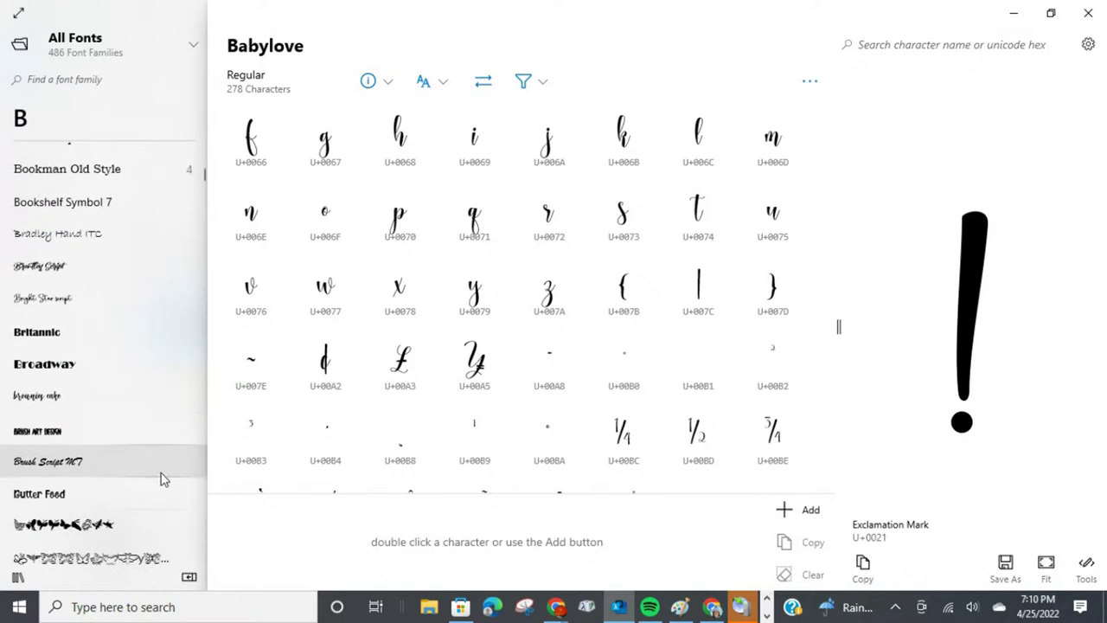
pyautogui.click(70, 275)
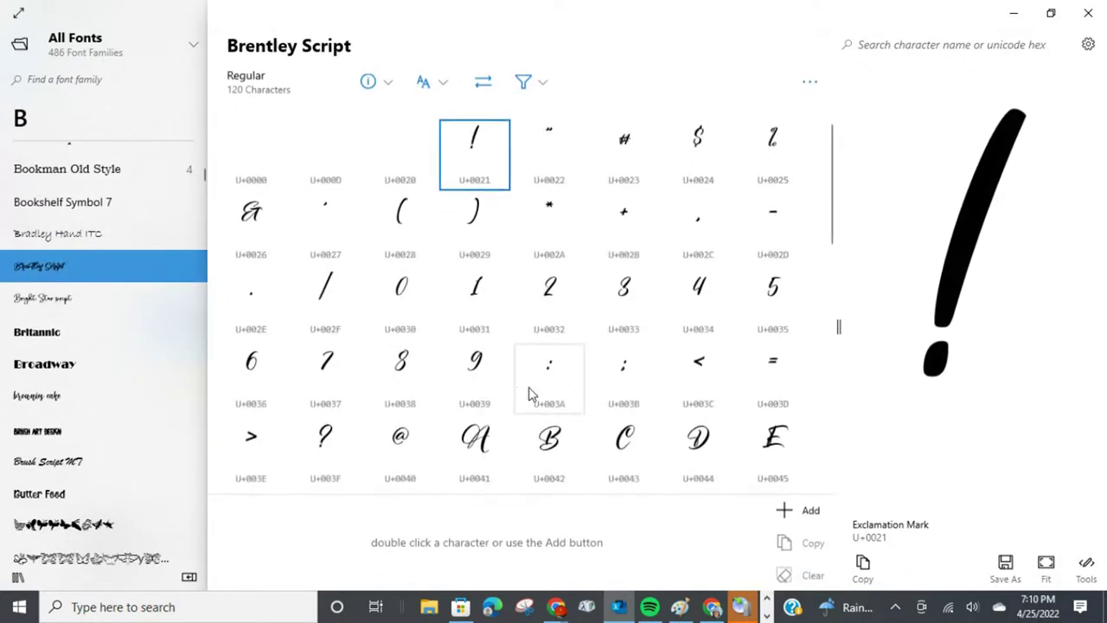
pyautogui.scroll(-4, 519, 390)
pyautogui.scroll(-5, 61, 432)
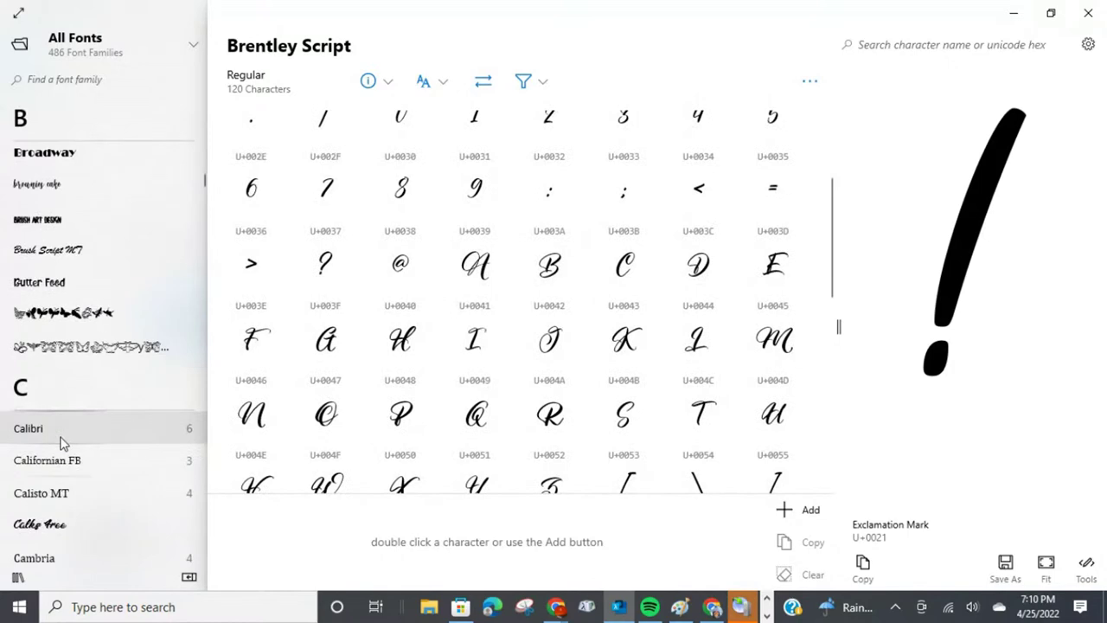
pyautogui.click(102, 360)
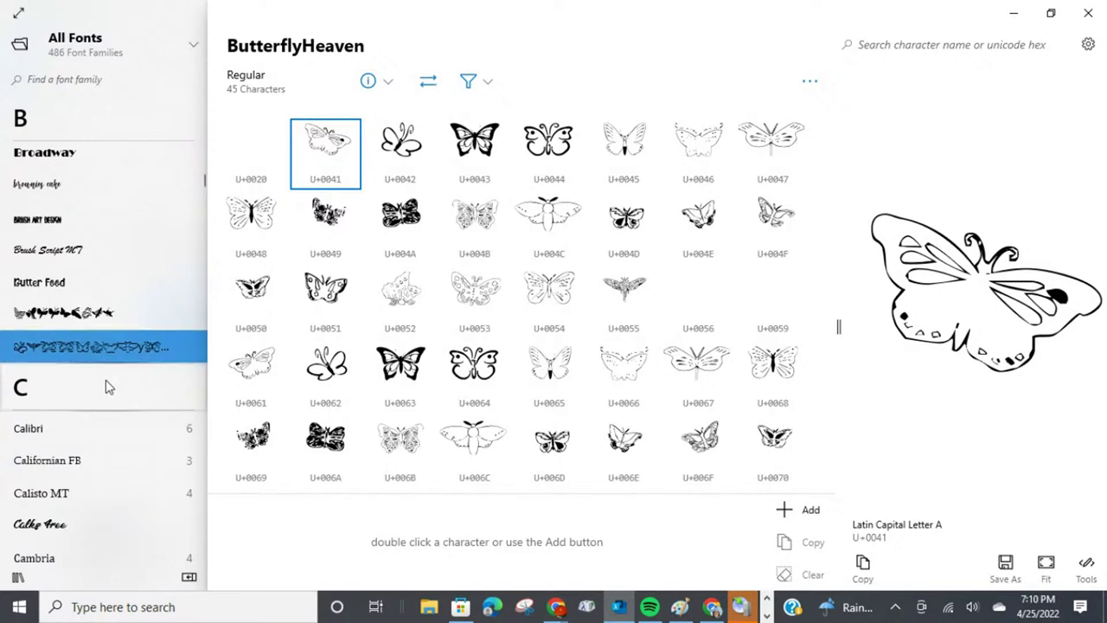
# Open the Christmas and Santona font and look through its characters down to the swash lowercase and alternate capital letters.
pyautogui.scroll(-5, 104, 382)
pyautogui.scroll(-8, 105, 385)
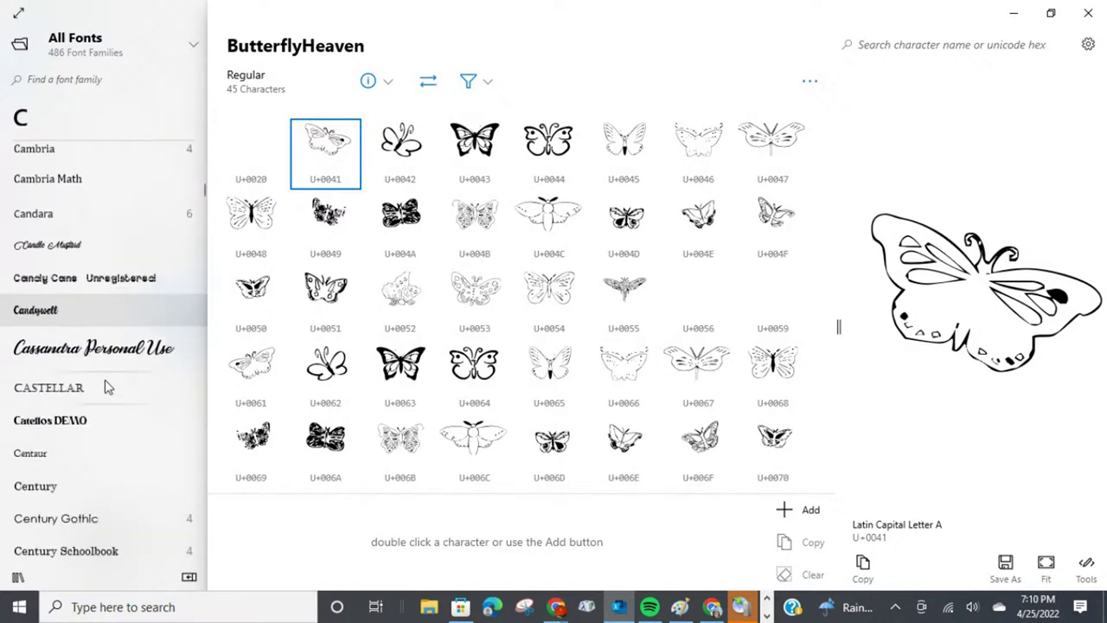
pyautogui.scroll(-3, 108, 386)
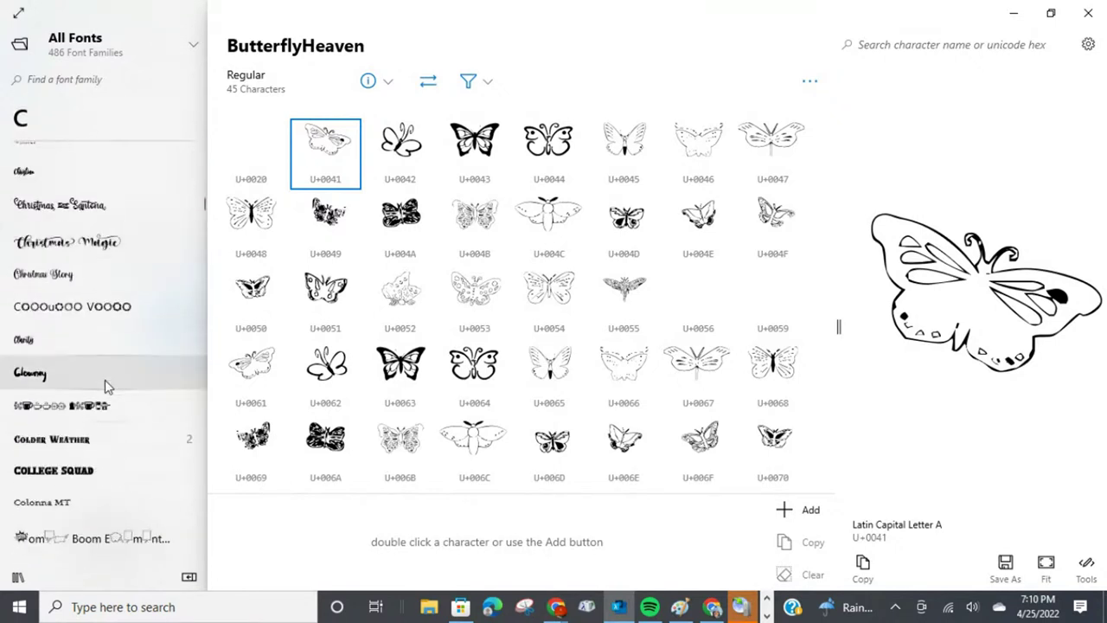
pyautogui.click(99, 204)
pyautogui.scroll(-5, 568, 316)
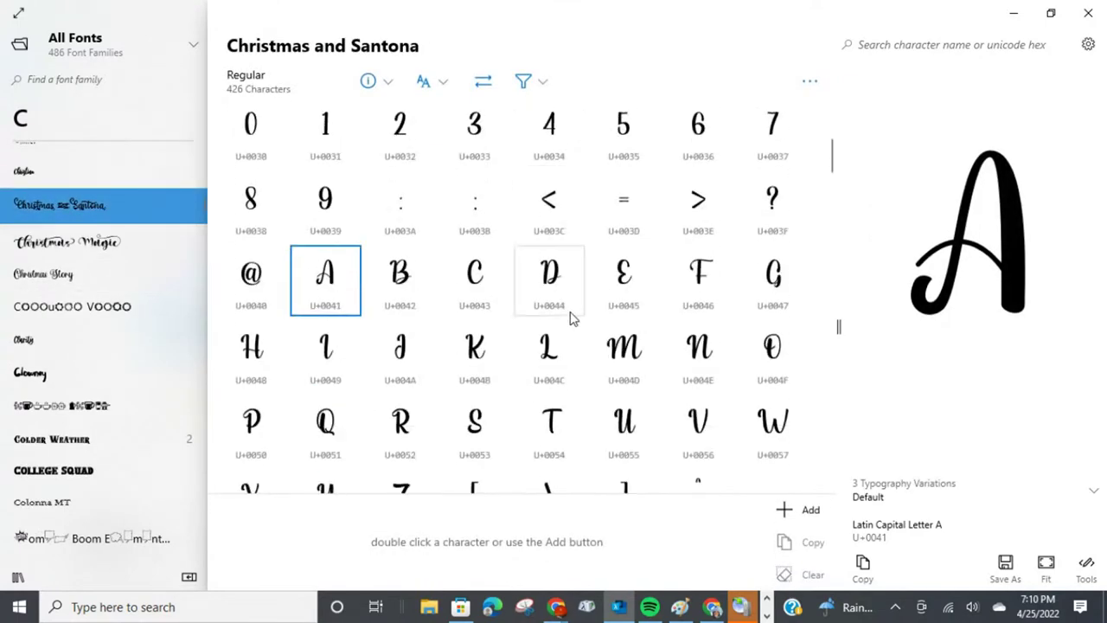
pyautogui.scroll(-10, 570, 319)
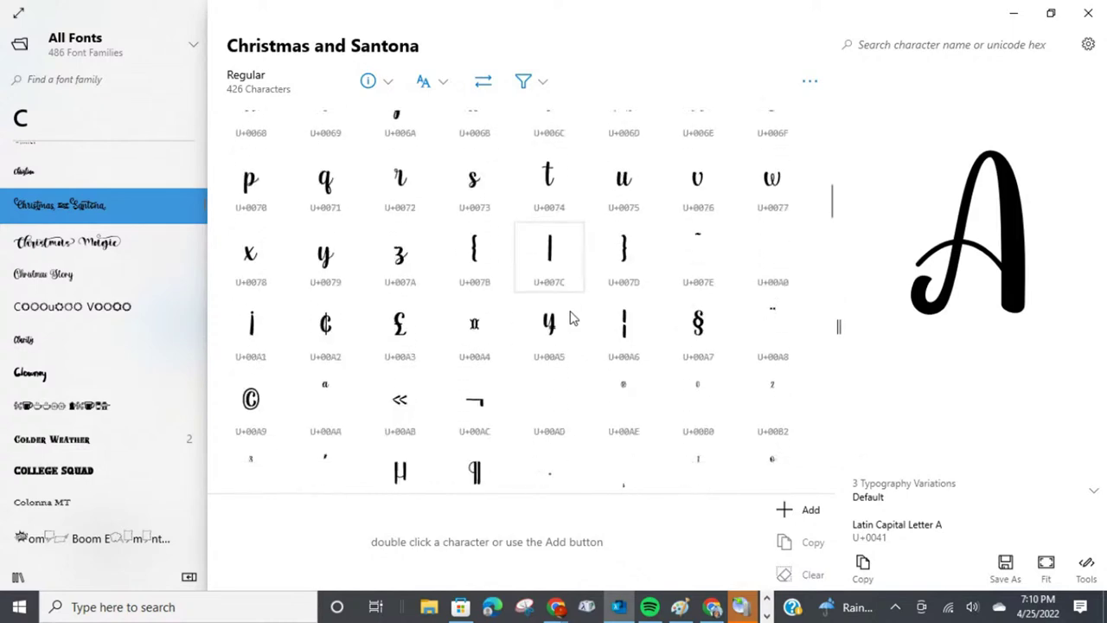
pyautogui.scroll(-15, 570, 319)
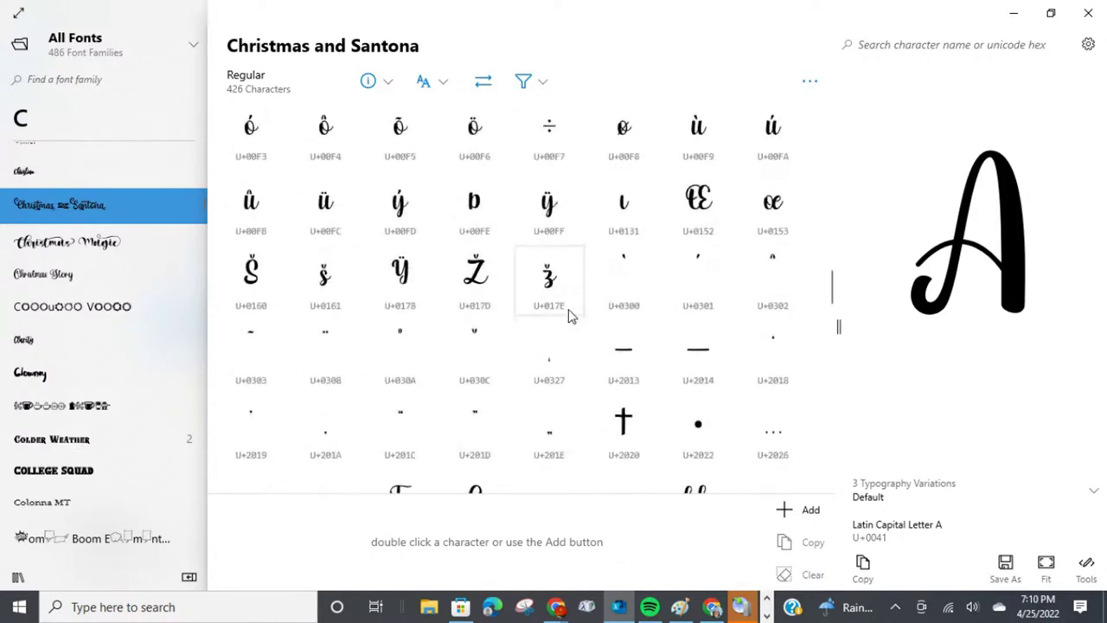
pyautogui.scroll(-1, 568, 317)
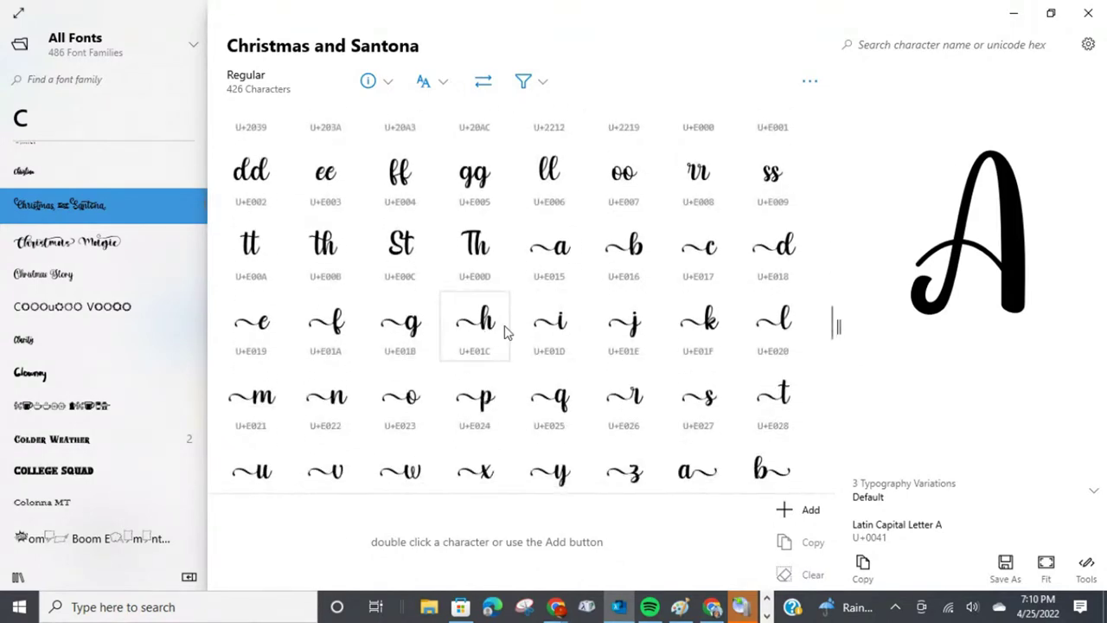
pyautogui.scroll(-5, 714, 362)
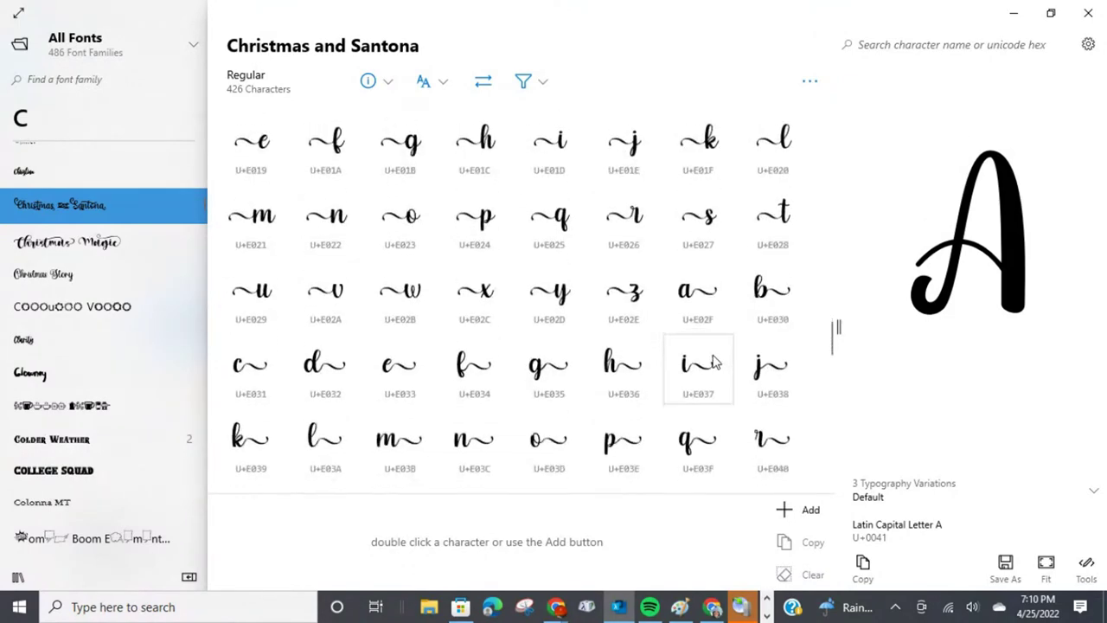
pyautogui.scroll(-2, 714, 362)
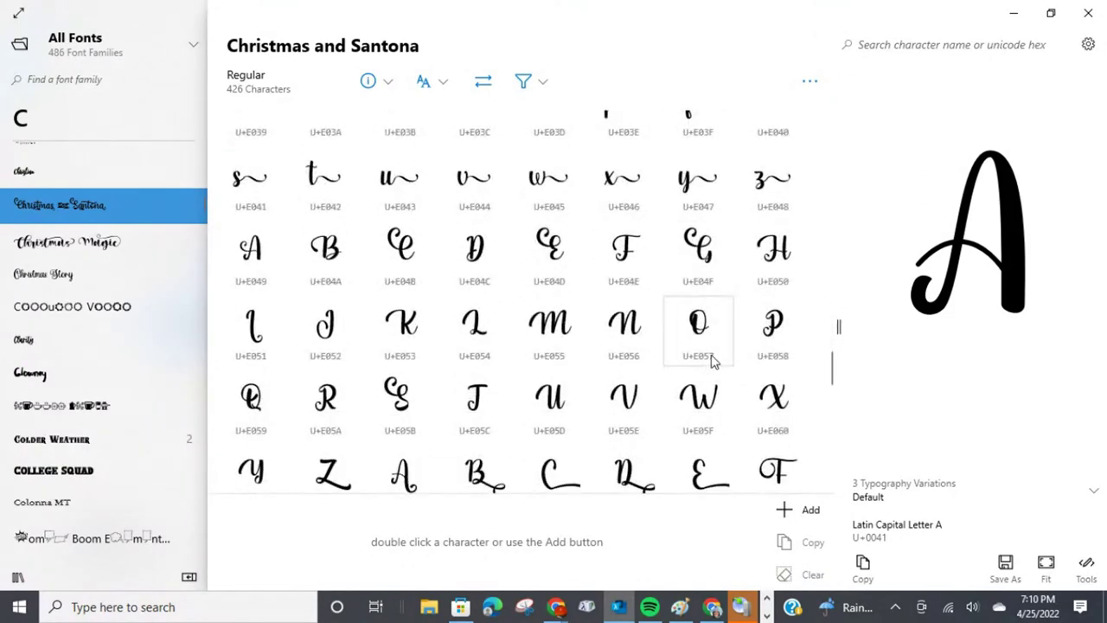
# Find the I Love Glitter font in the I section and open it to its letters and swash characters.
pyautogui.scroll(-3, 69, 385)
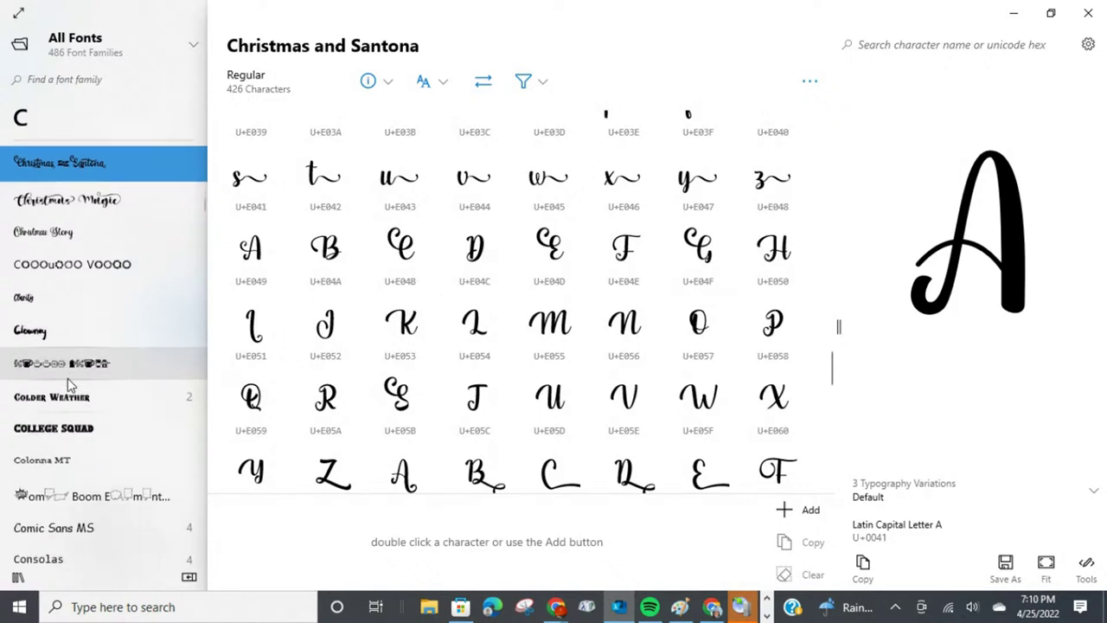
pyautogui.scroll(-3, 69, 385)
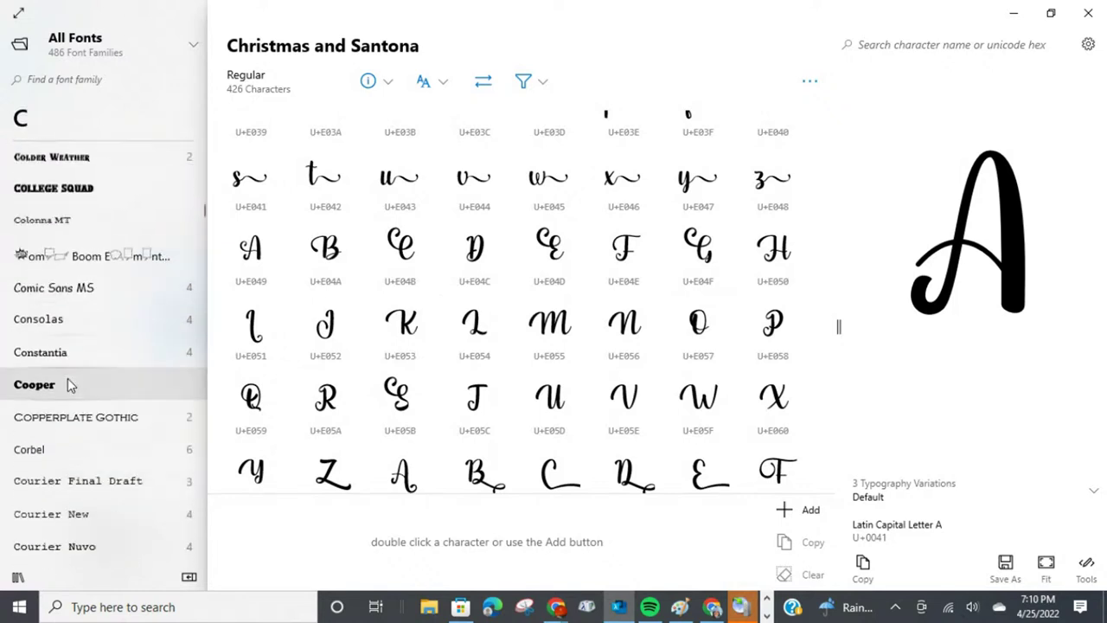
pyautogui.scroll(-10, 69, 385)
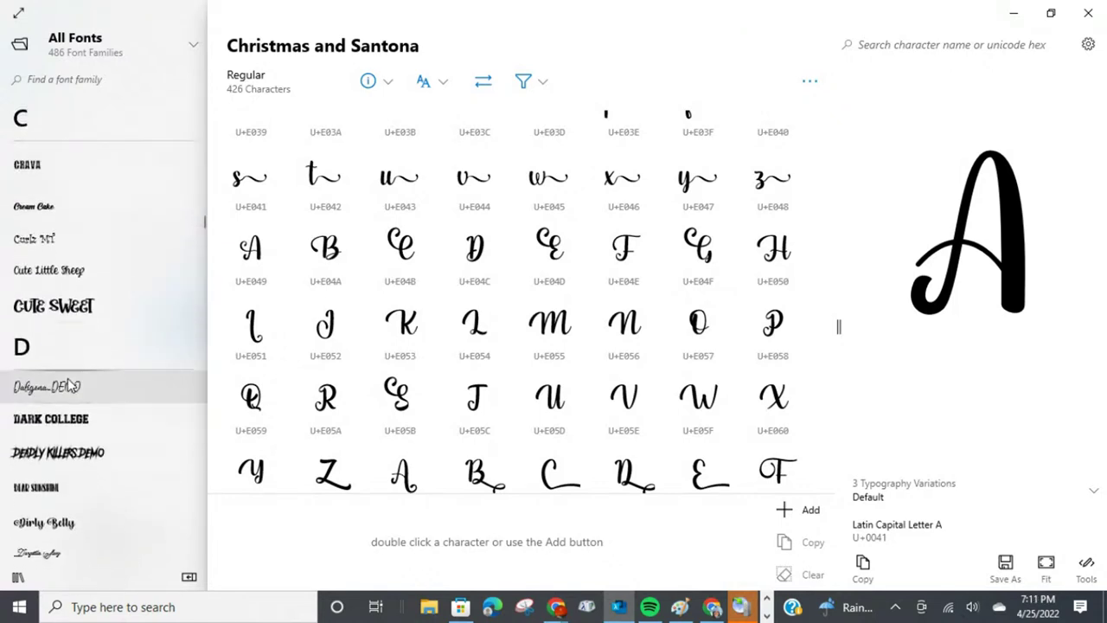
pyautogui.scroll(-10, 70, 385)
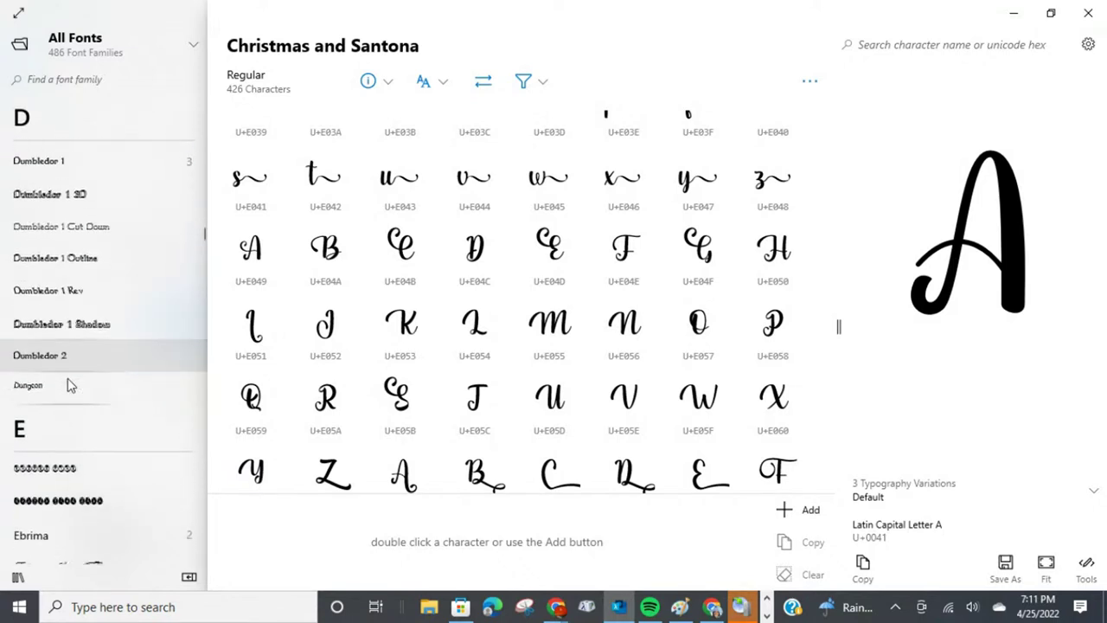
pyautogui.scroll(-2, 72, 382)
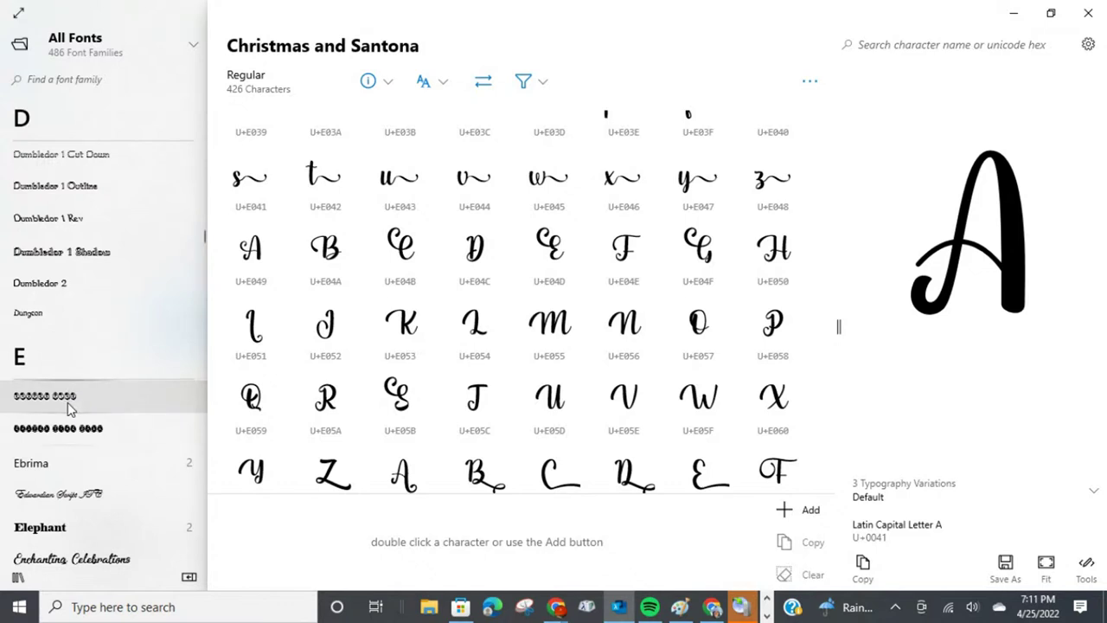
pyautogui.scroll(-5, 71, 406)
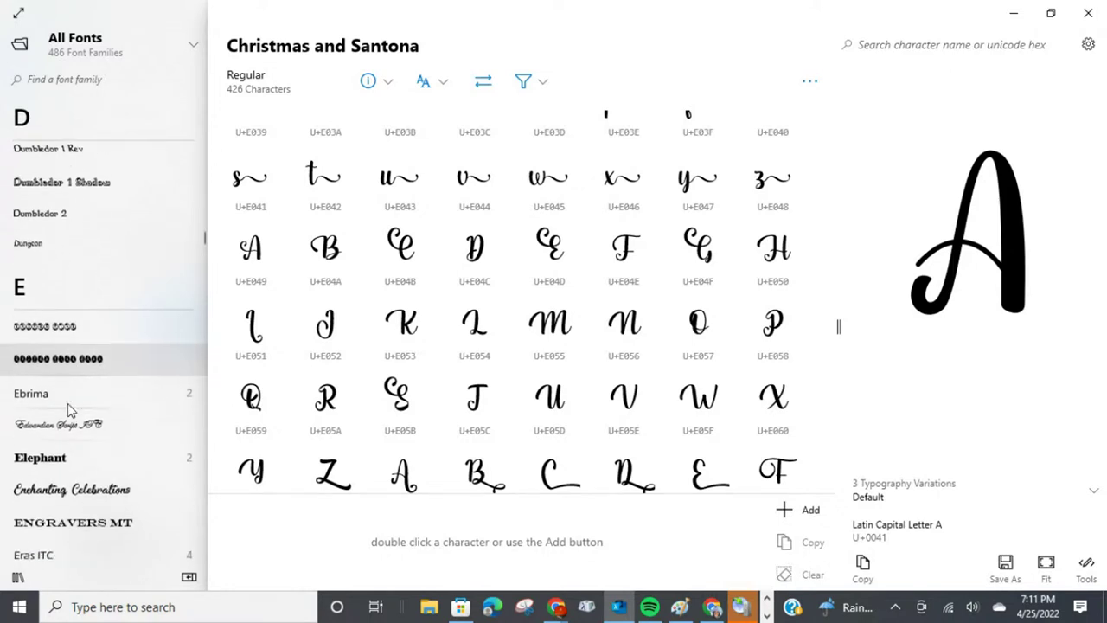
pyautogui.scroll(-5, 66, 404)
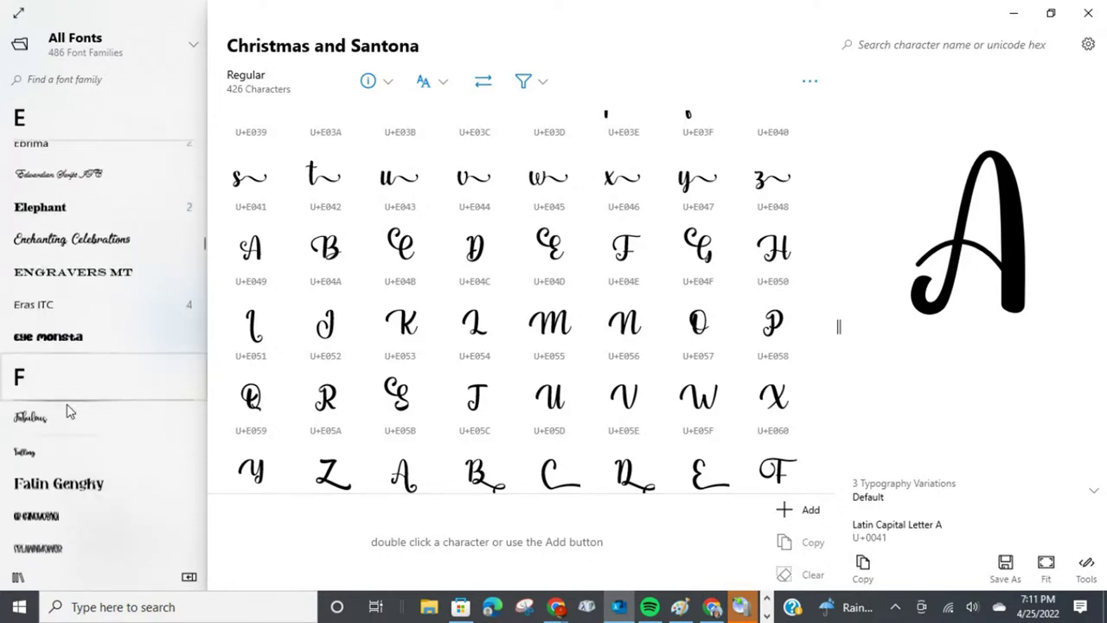
pyautogui.scroll(-5, 67, 413)
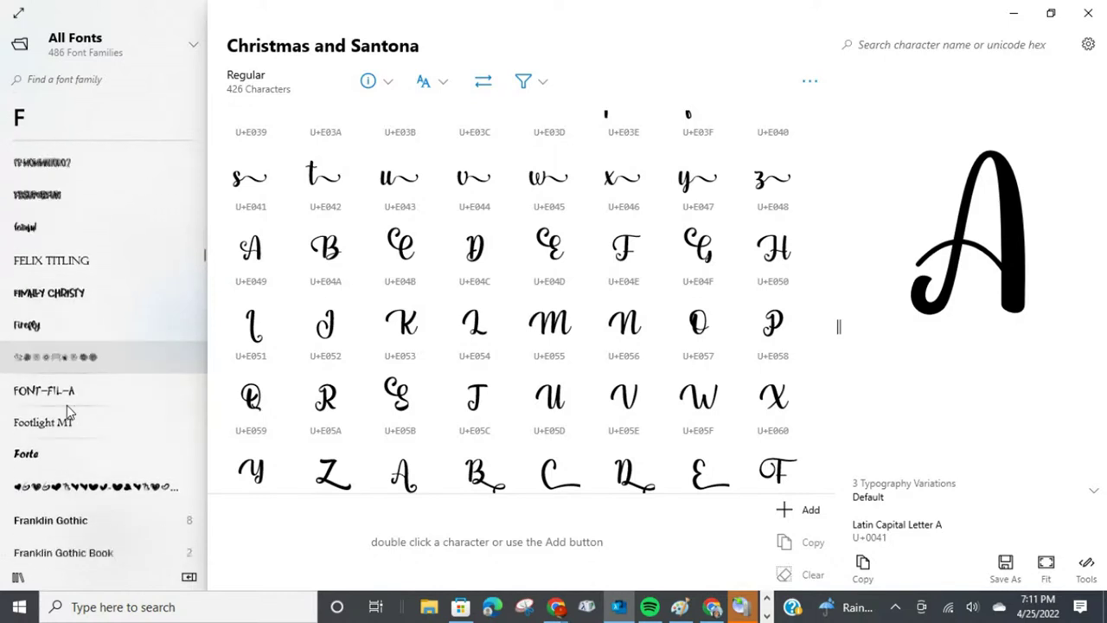
pyautogui.scroll(-5, 67, 412)
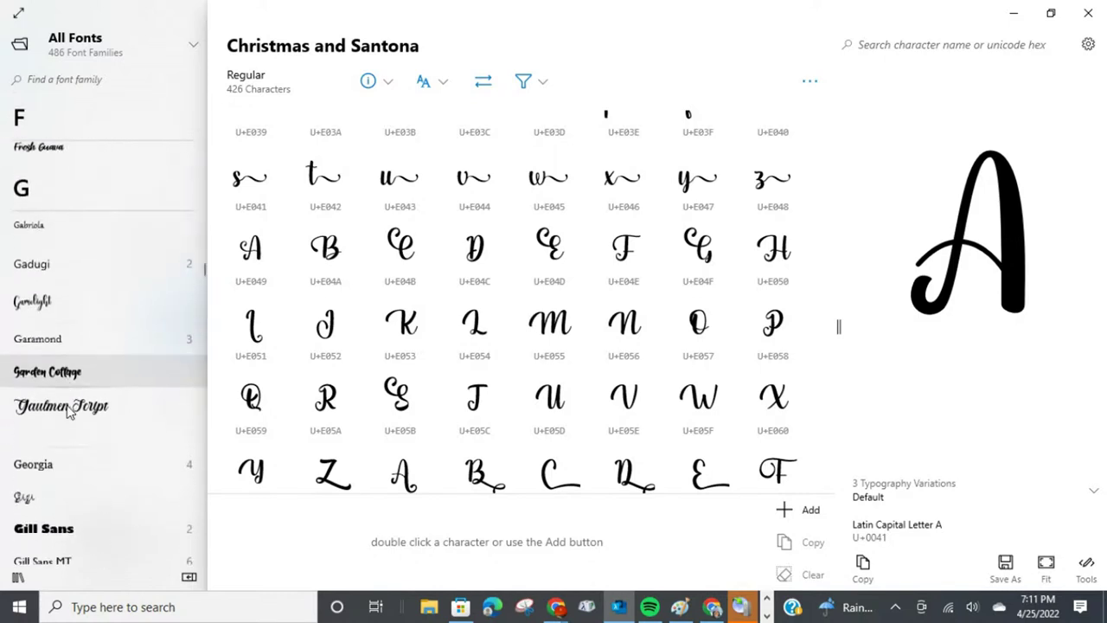
pyautogui.scroll(-5, 69, 413)
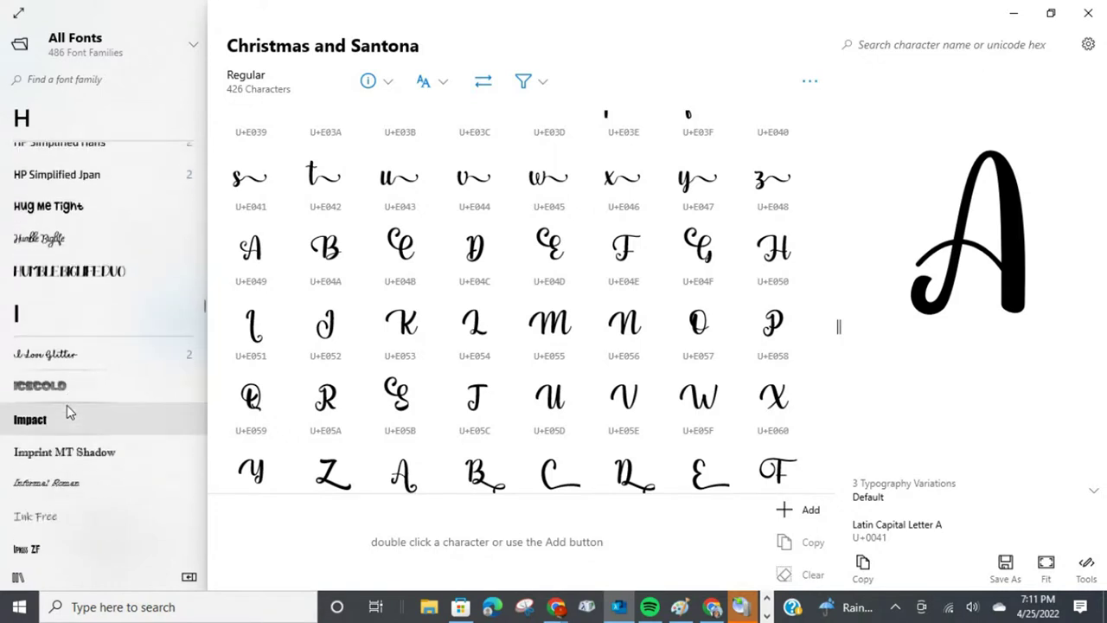
pyautogui.click(68, 362)
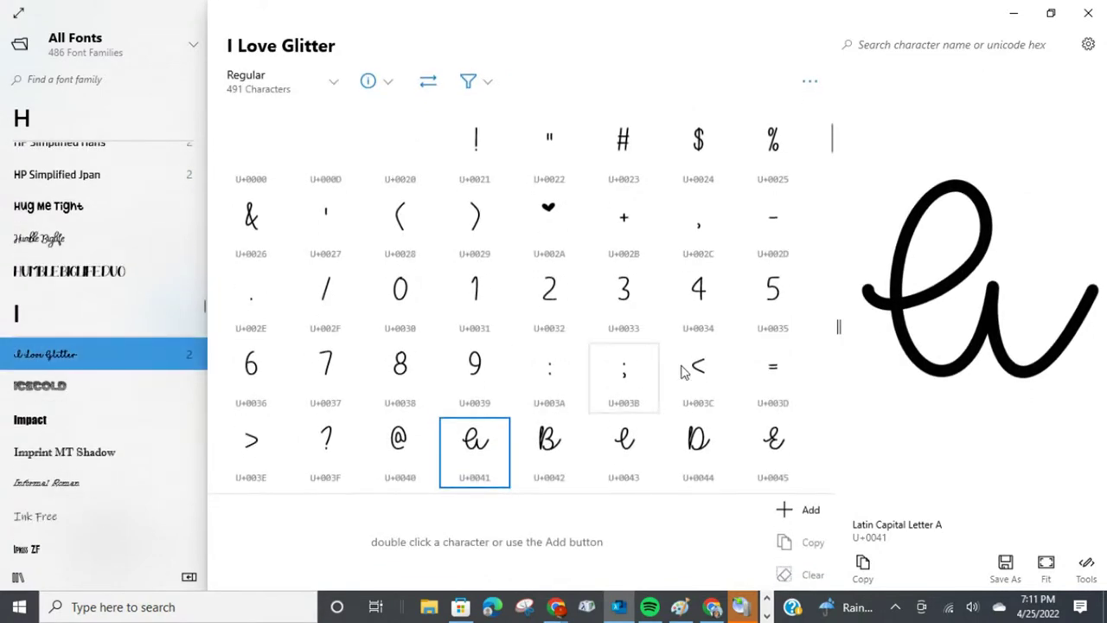
pyautogui.scroll(-2, 749, 366)
pyautogui.scroll(-1, 749, 366)
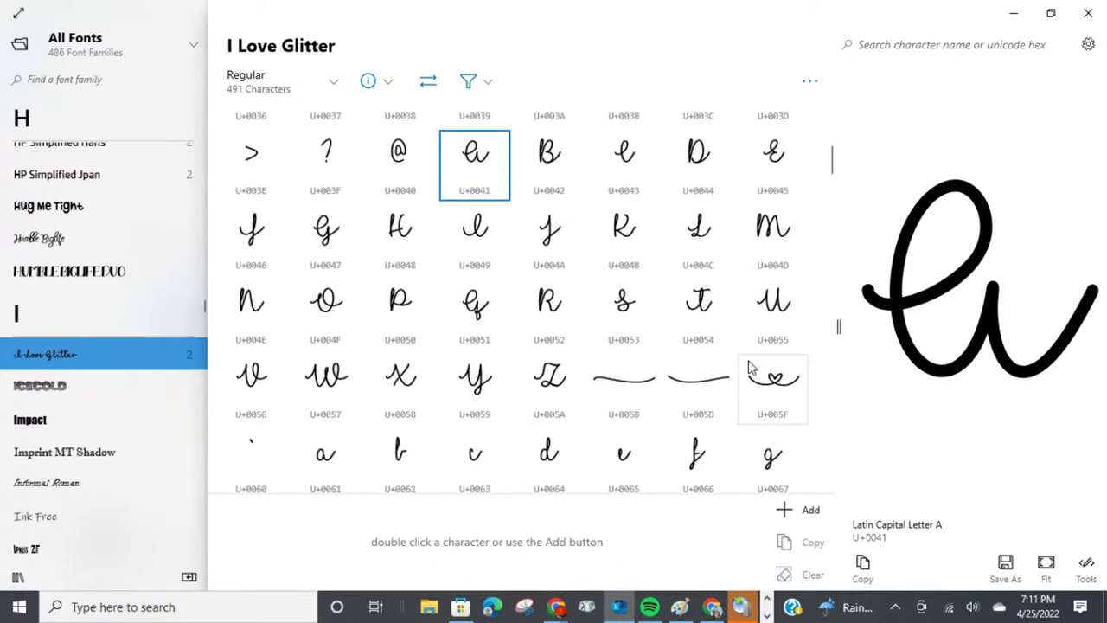
# Compare the two swash lines in I Love Glitter and copy the Left Square Bracket character, U+005B.
pyautogui.click(619, 391)
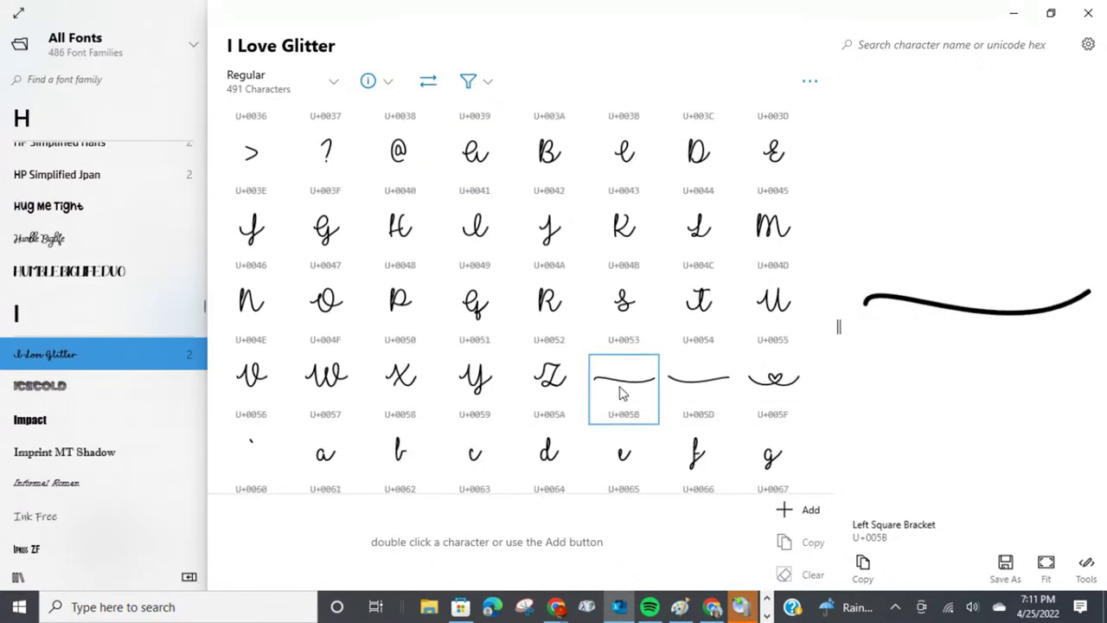
pyautogui.click(724, 391)
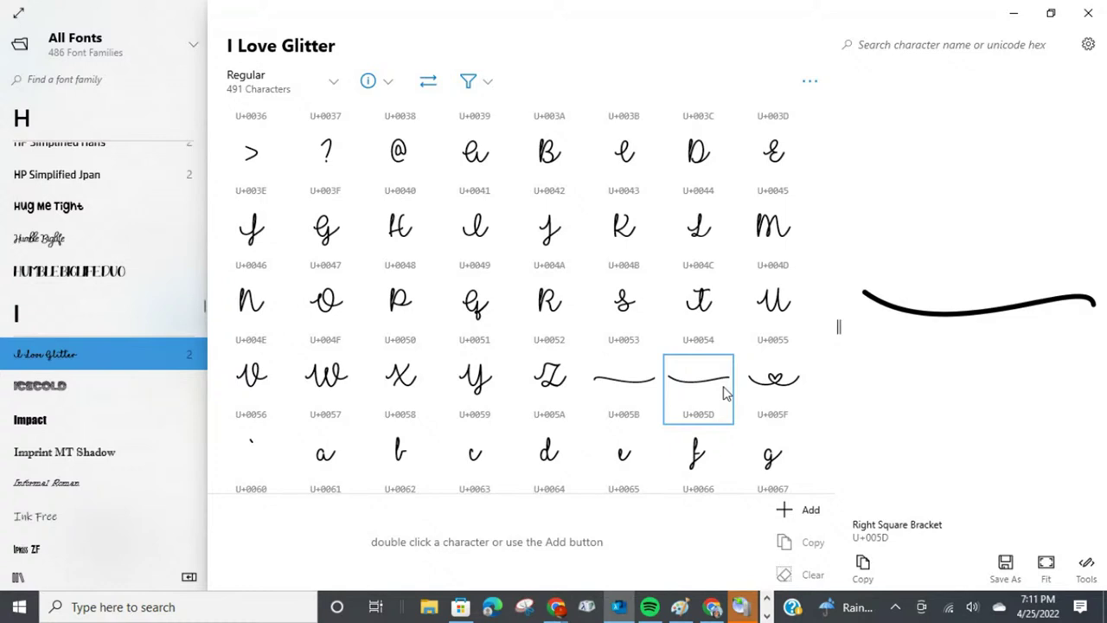
pyautogui.click(628, 381)
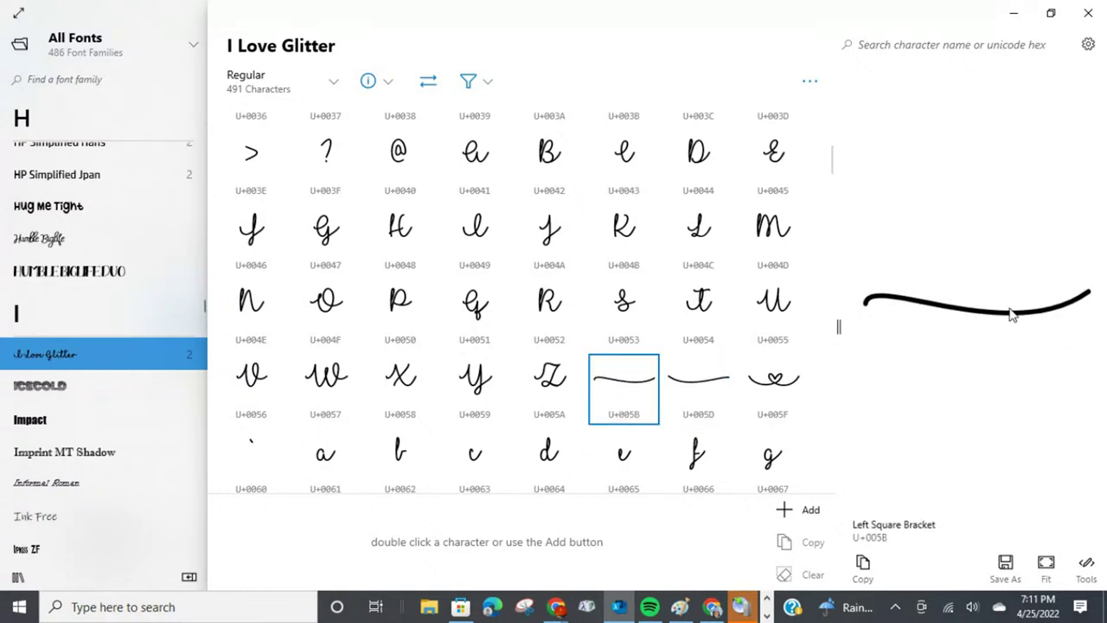
pyautogui.click(862, 566)
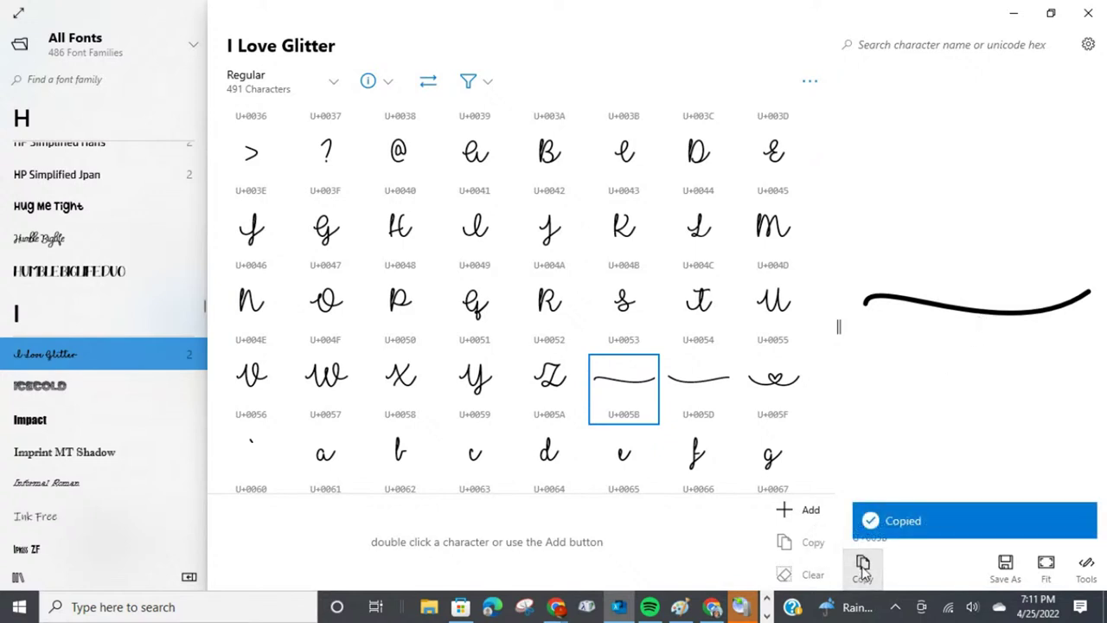
# Switch to Cricut Design Space and paste the copied swash in front of the first name in the I Love Glitter text.
pyautogui.click(766, 616)
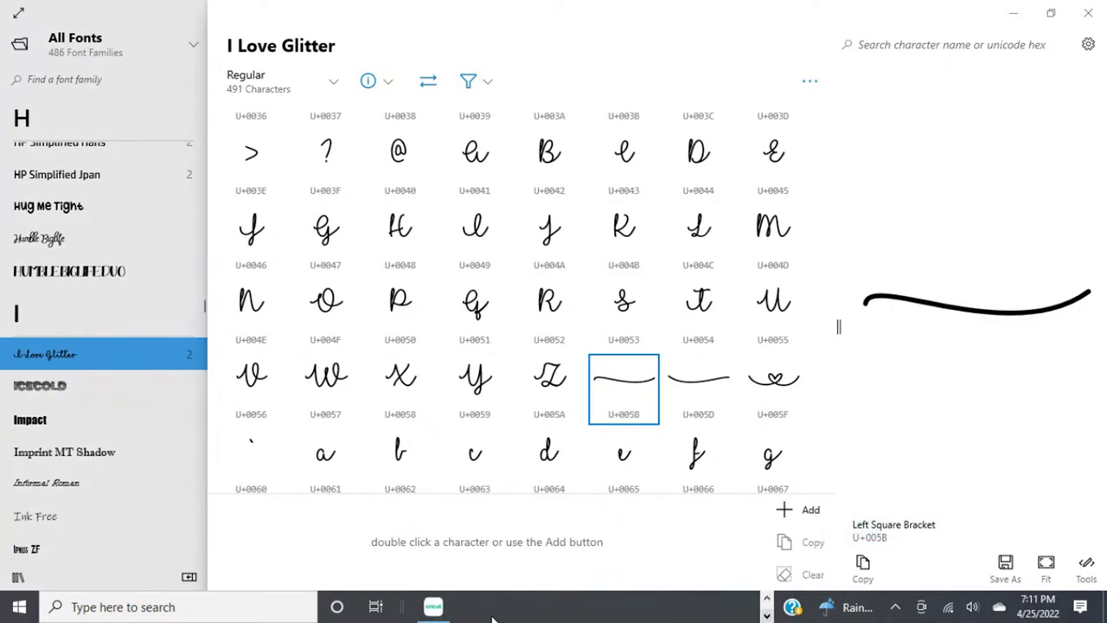
pyautogui.click(432, 608)
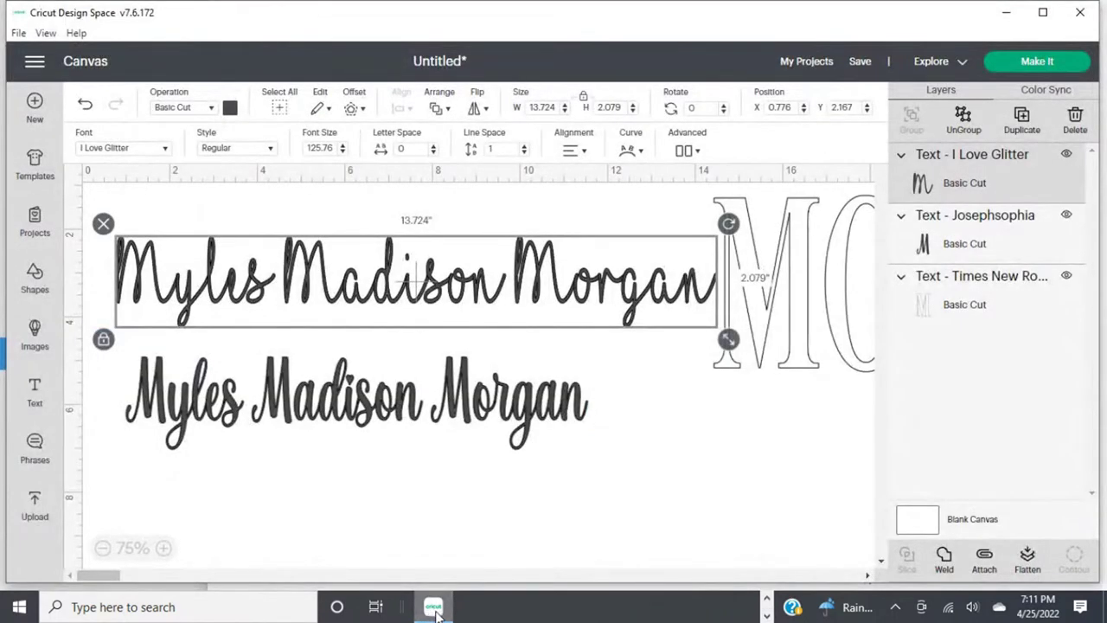
pyautogui.doubleClick(119, 299)
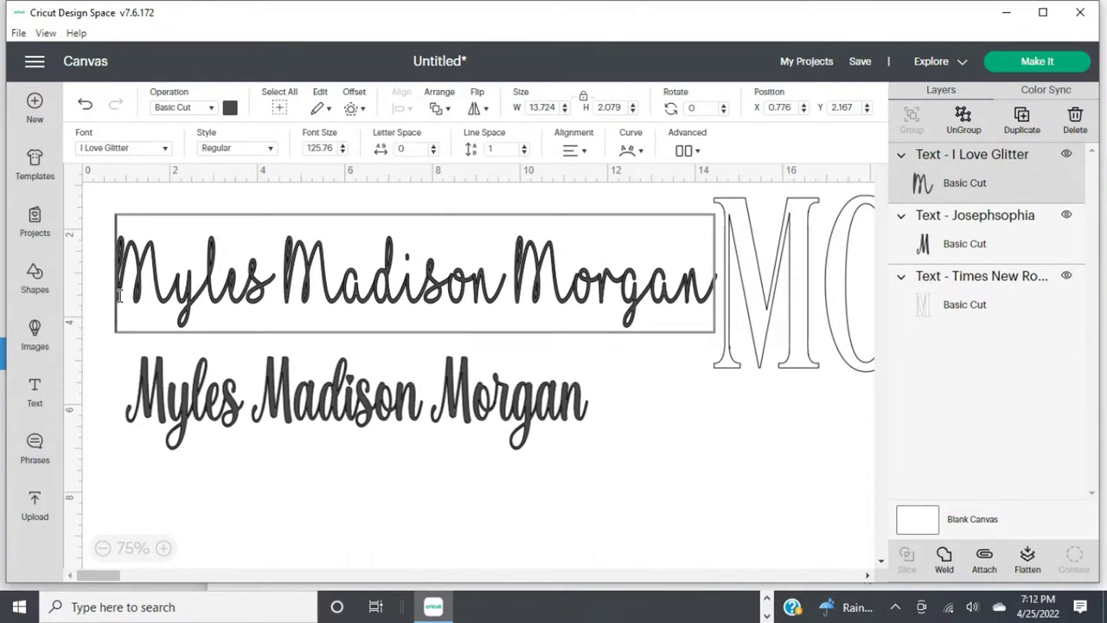
pyautogui.press('Right')
pyautogui.press('Right')
pyautogui.press('Right')
pyautogui.press('Right')
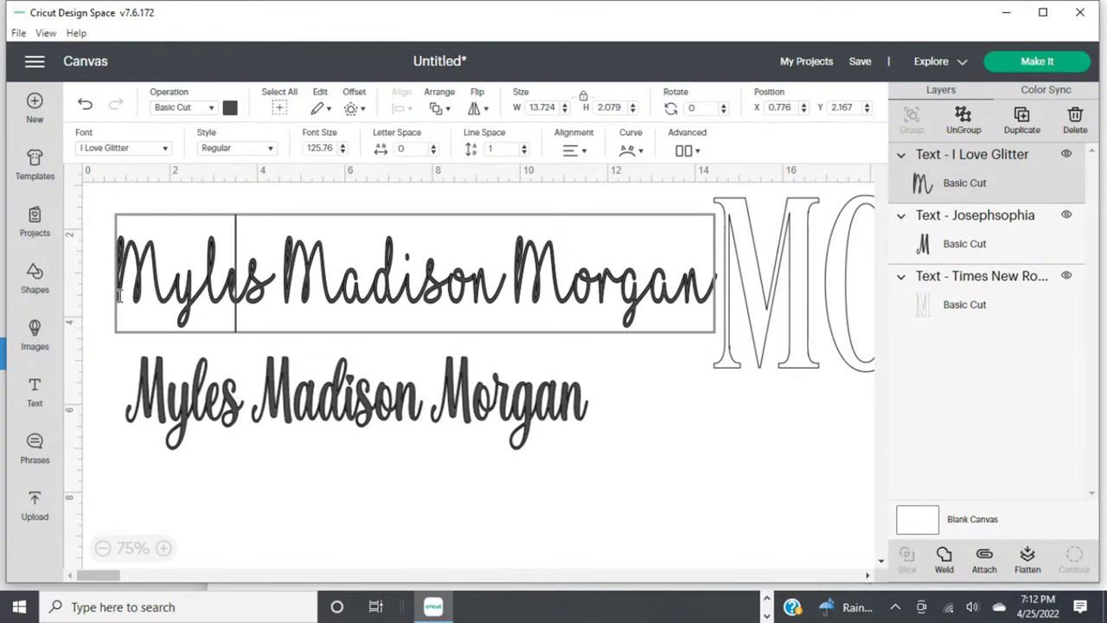
pyautogui.hotkey('ctrl', 'v')
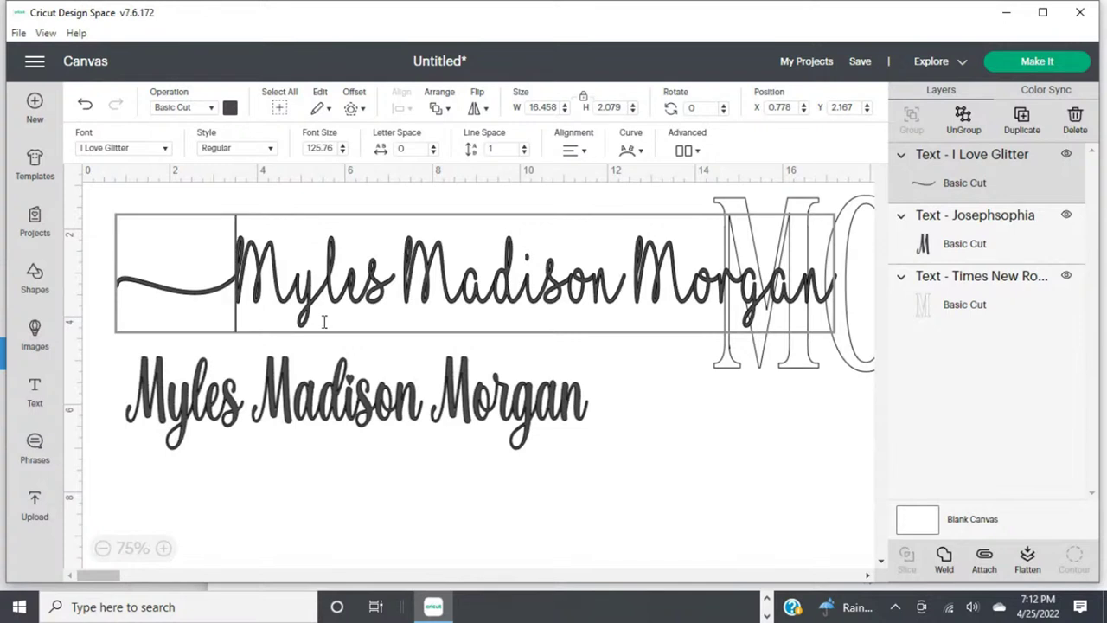
# Move the outlined MOMMY text below the script names to about X 15.5, Y 7.2, and place the text cursor at the end of the I Love Glitter line.
pyautogui.click(727, 367)
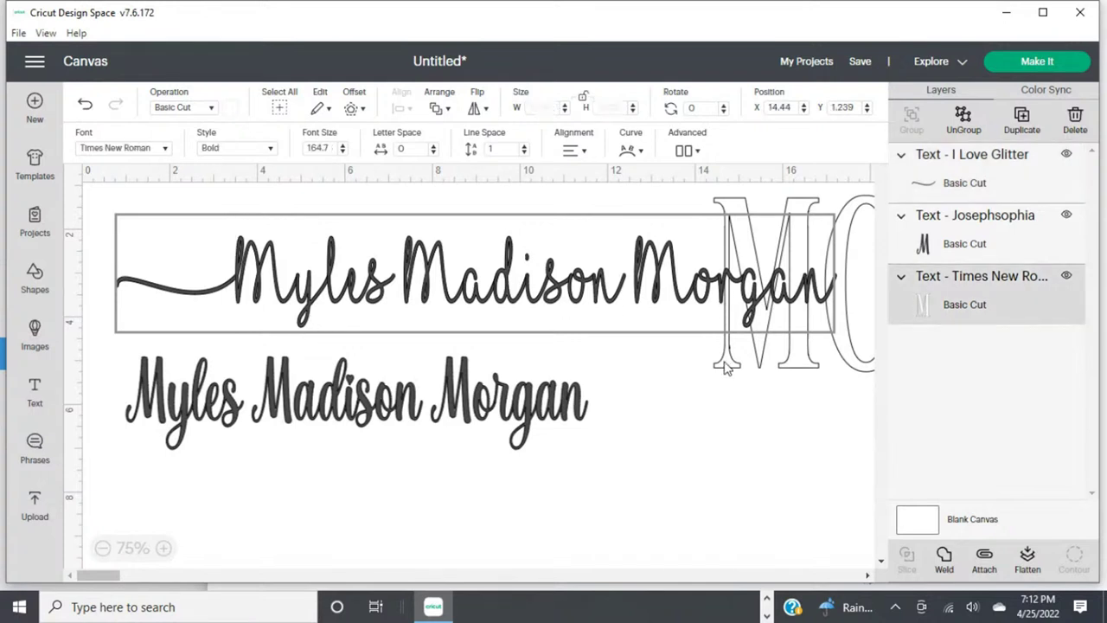
pyautogui.moveTo(726, 366); pyautogui.dragTo(774, 619)
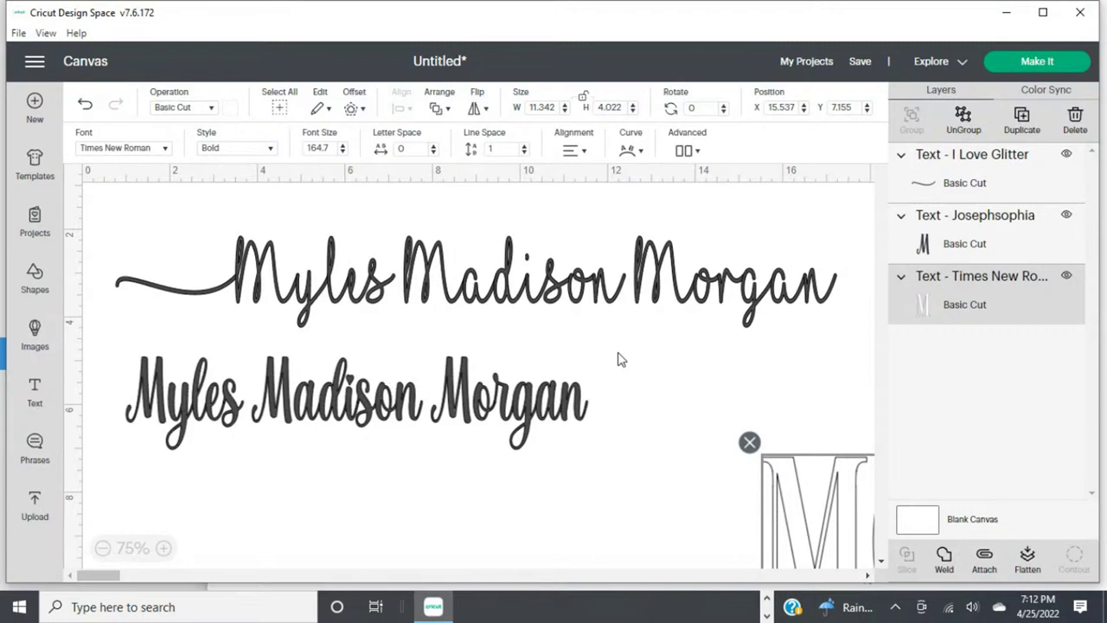
pyautogui.click(199, 290)
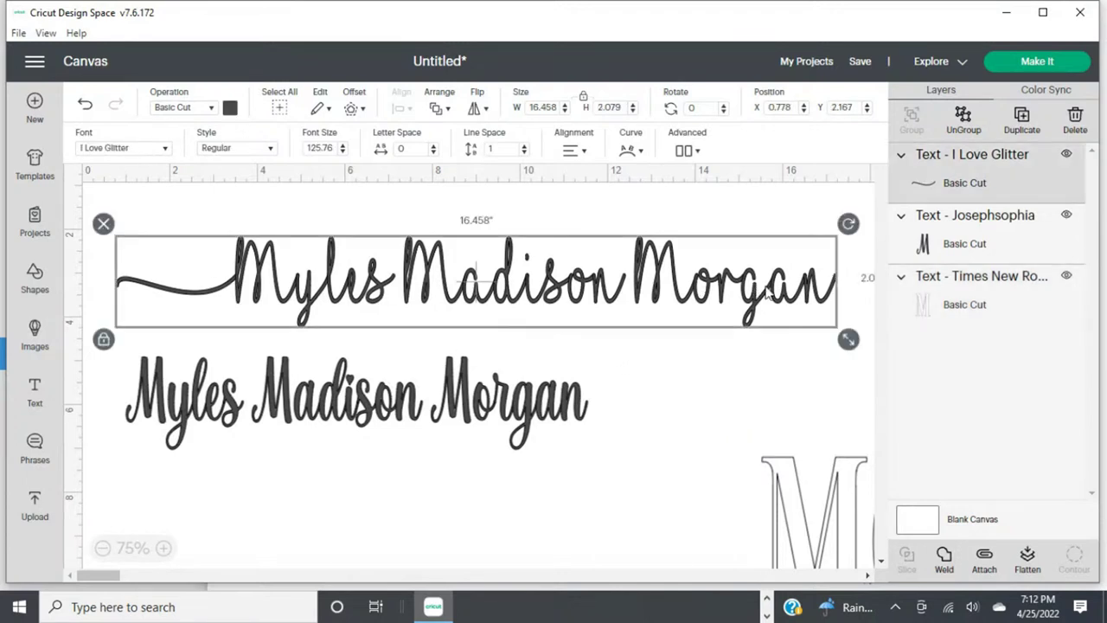
pyautogui.moveTo(826, 297); pyautogui.dragTo(831, 296)
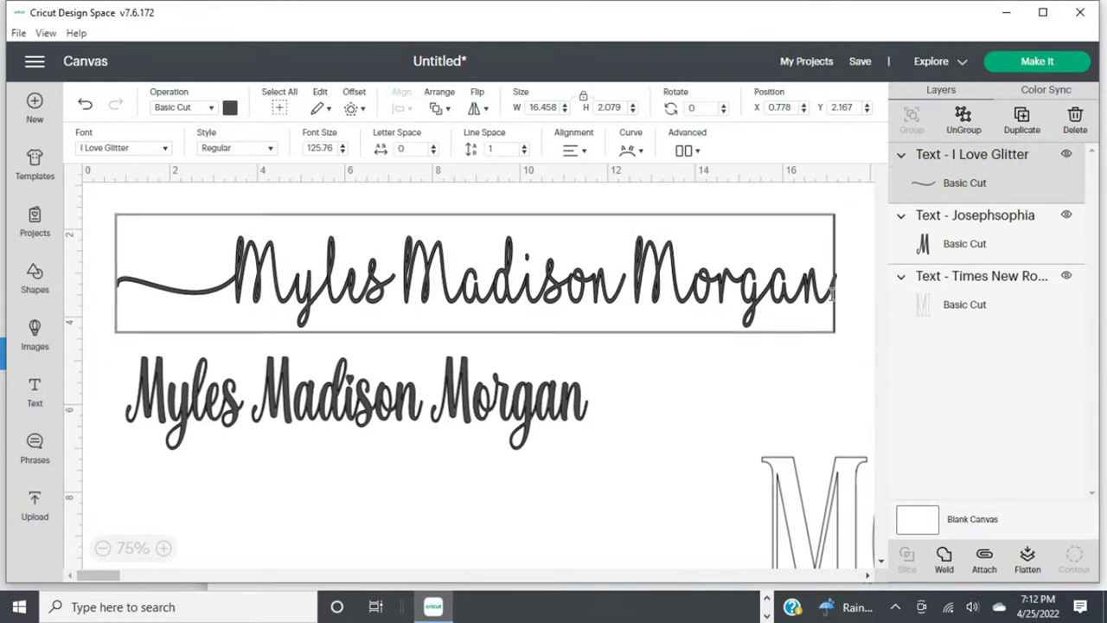
pyautogui.click(831, 296)
# Switch to Character Map UWP and copy the Right Square Bracket swash, U+005D, from I Love Glitter.
pyautogui.click(713, 608)
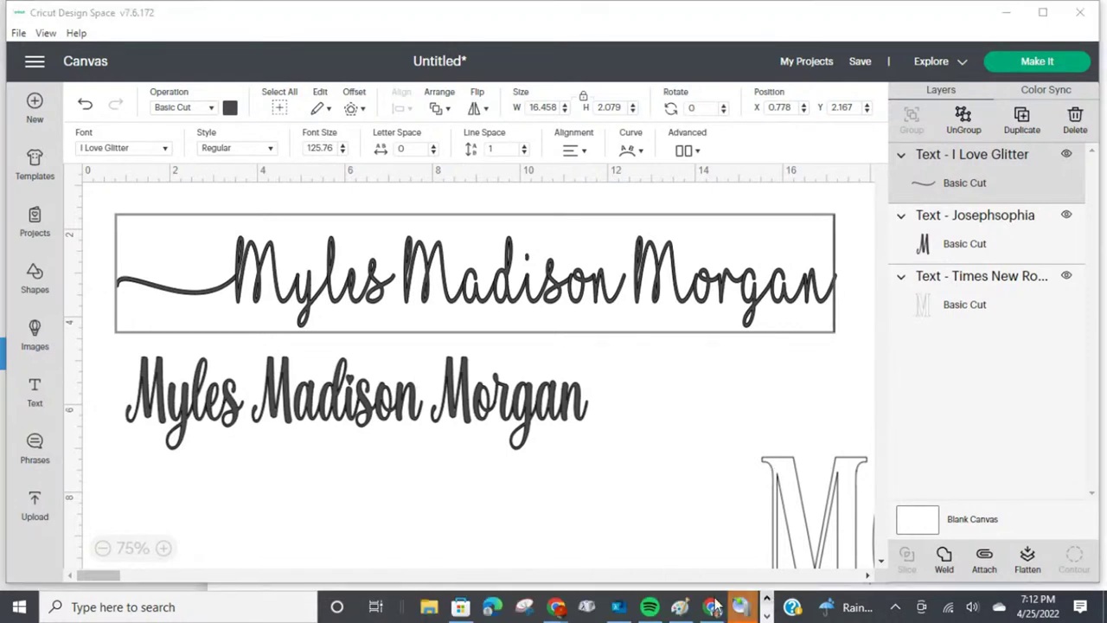
pyautogui.click(619, 607)
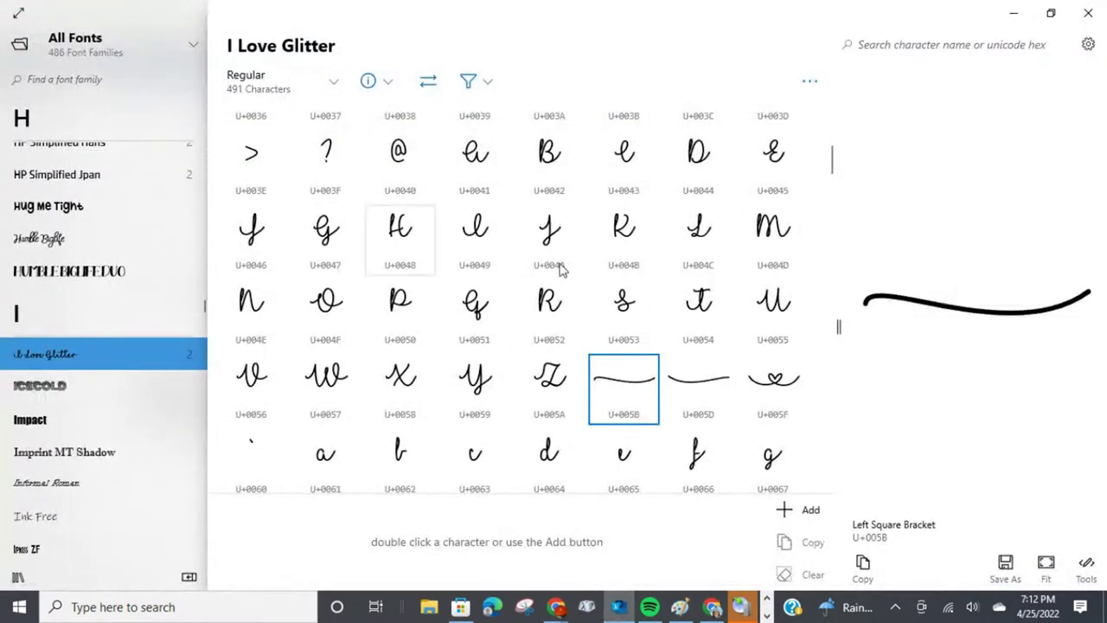
pyautogui.click(708, 390)
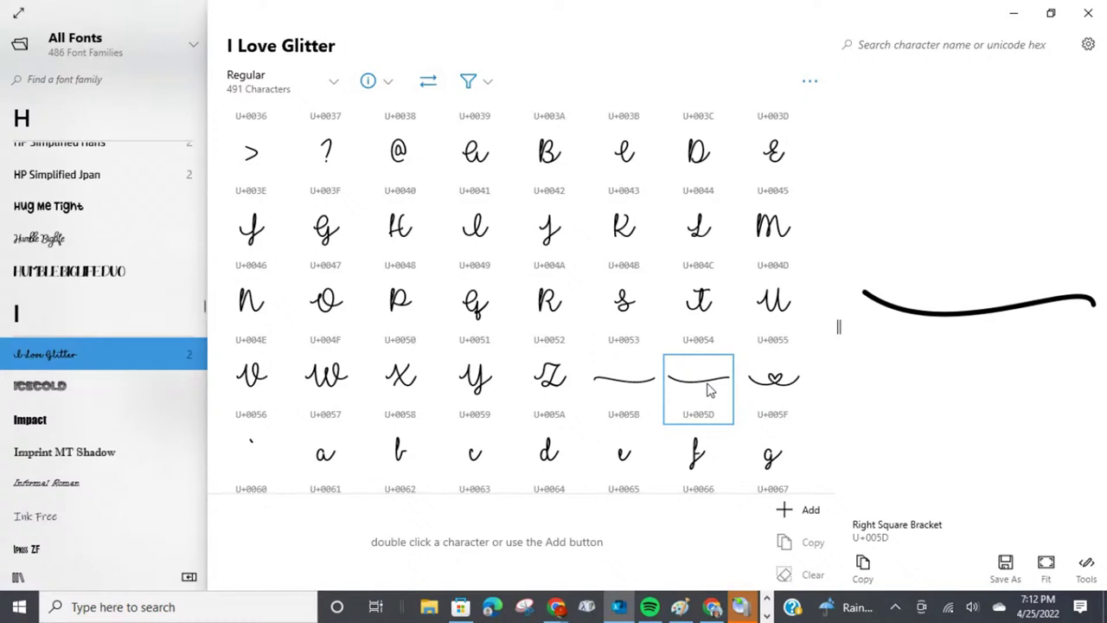
pyautogui.click(863, 564)
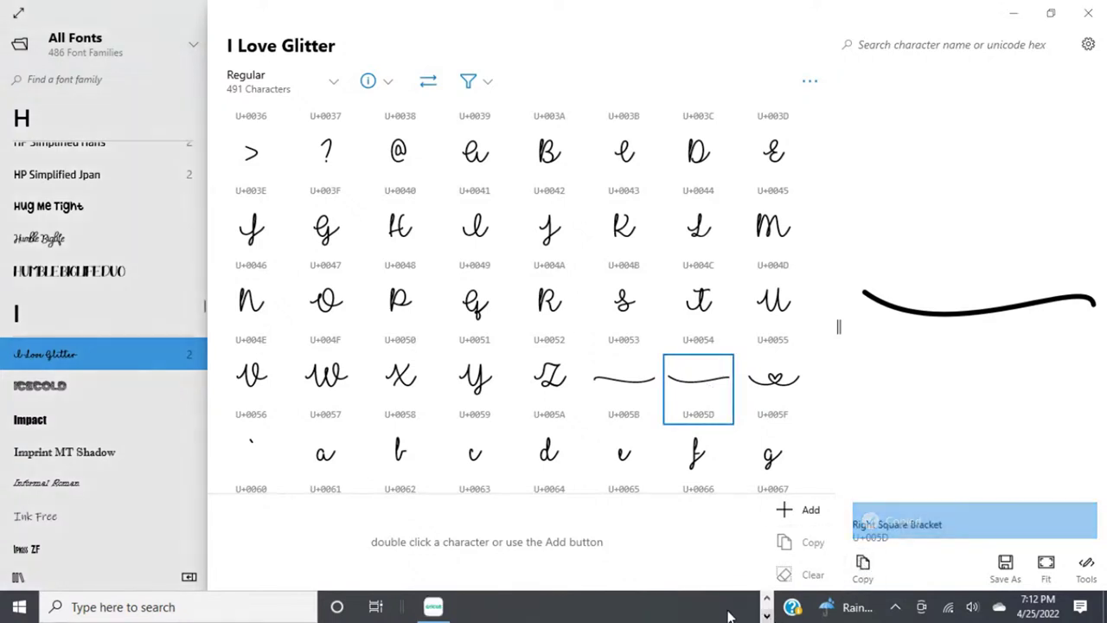
# Switch to Cricut Design Space and paste the copied swash after the last name in the I Love Glitter text.
pyautogui.click(433, 608)
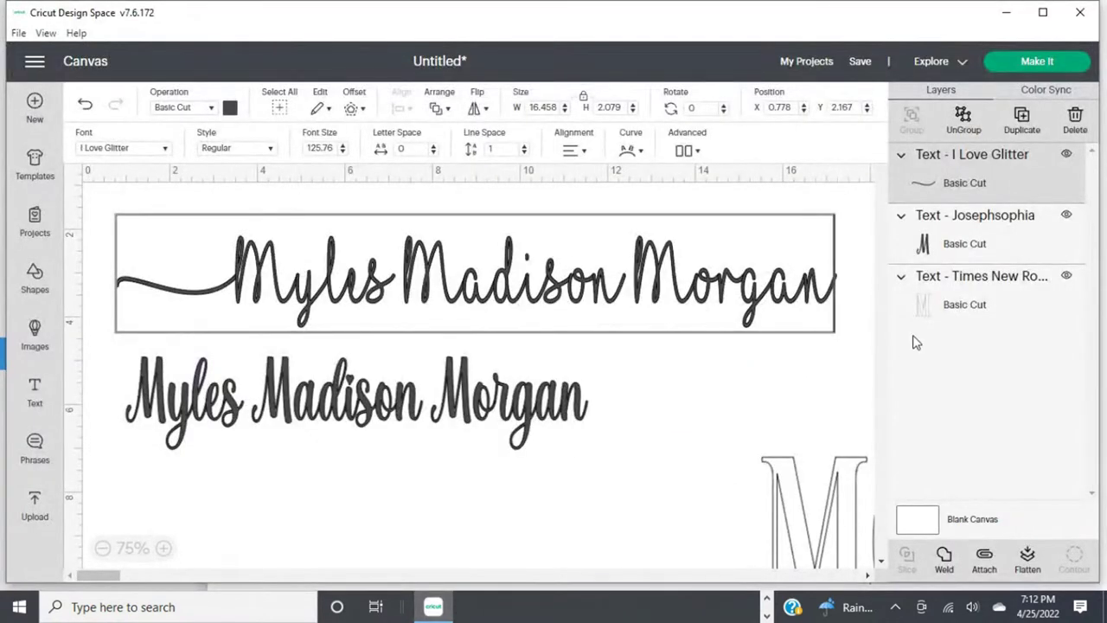
pyautogui.click(835, 289)
pyautogui.click(835, 290)
pyautogui.hotkey('ctrl', 'v')
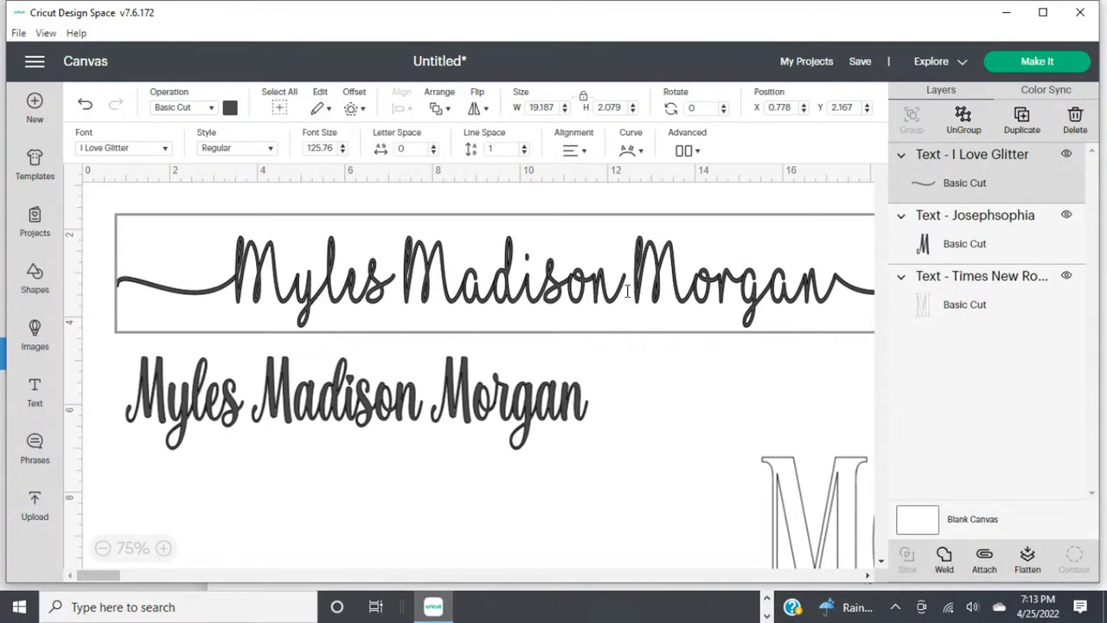
# Switch to Character Map UWP and look through the I Love Glitter swash and heart characters, previewing U+005F and U+007C.
pyautogui.click(766, 598)
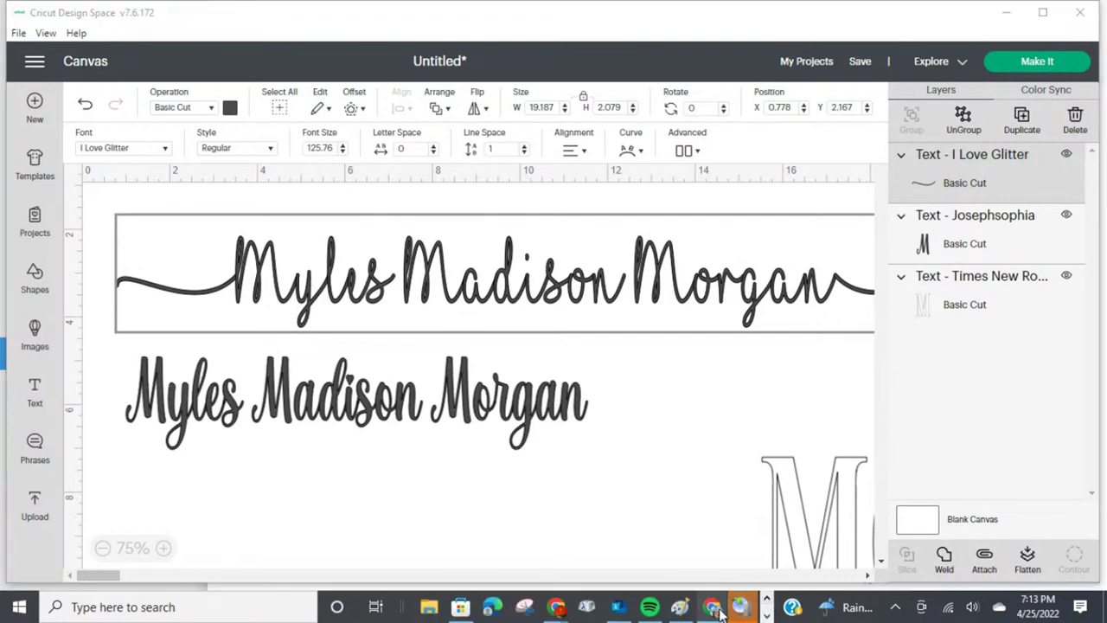
pyautogui.click(619, 607)
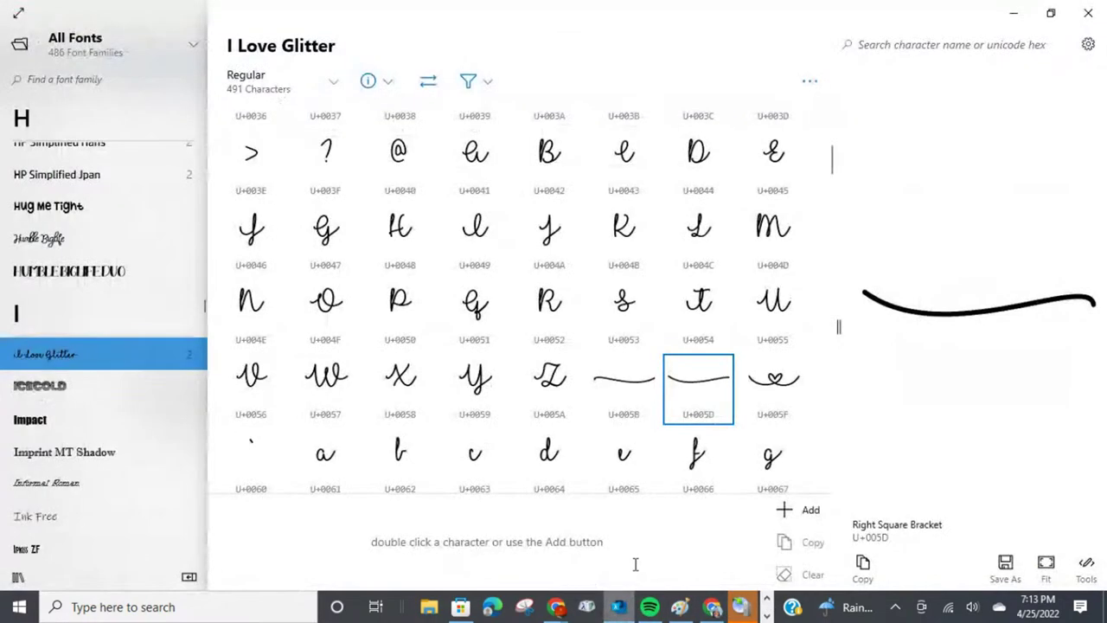
pyautogui.scroll(-1, 684, 385)
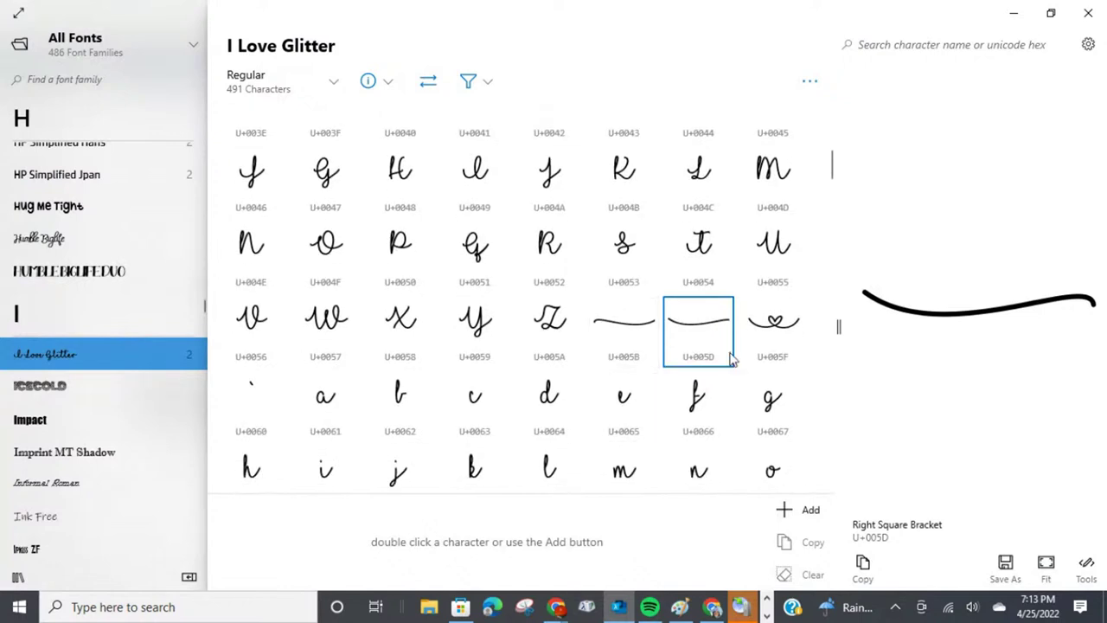
pyautogui.click(774, 342)
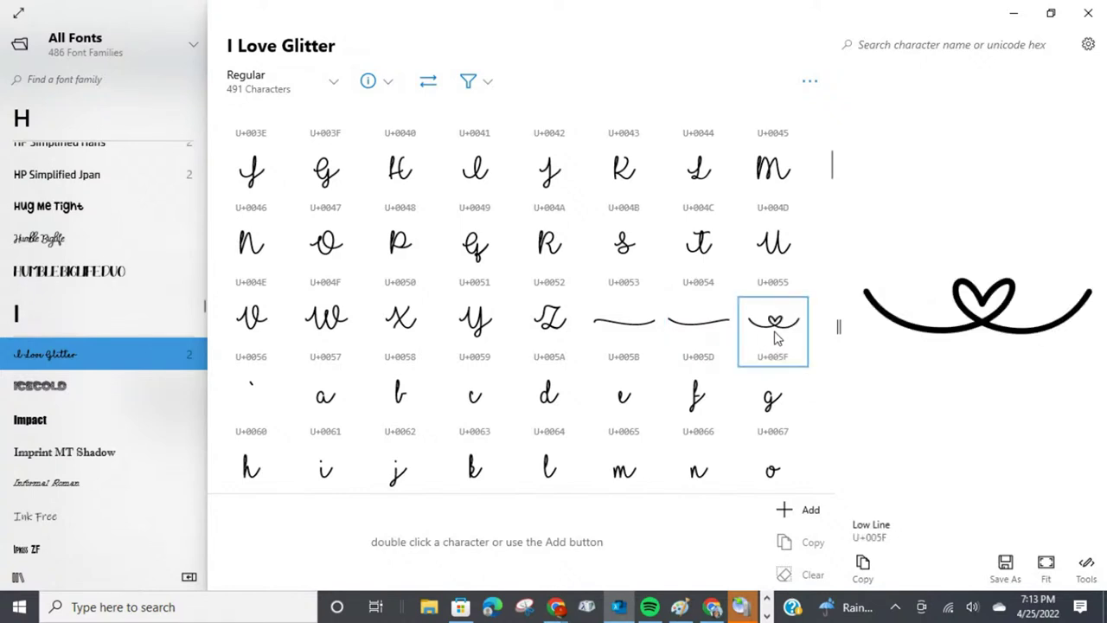
pyautogui.scroll(-3, 640, 350)
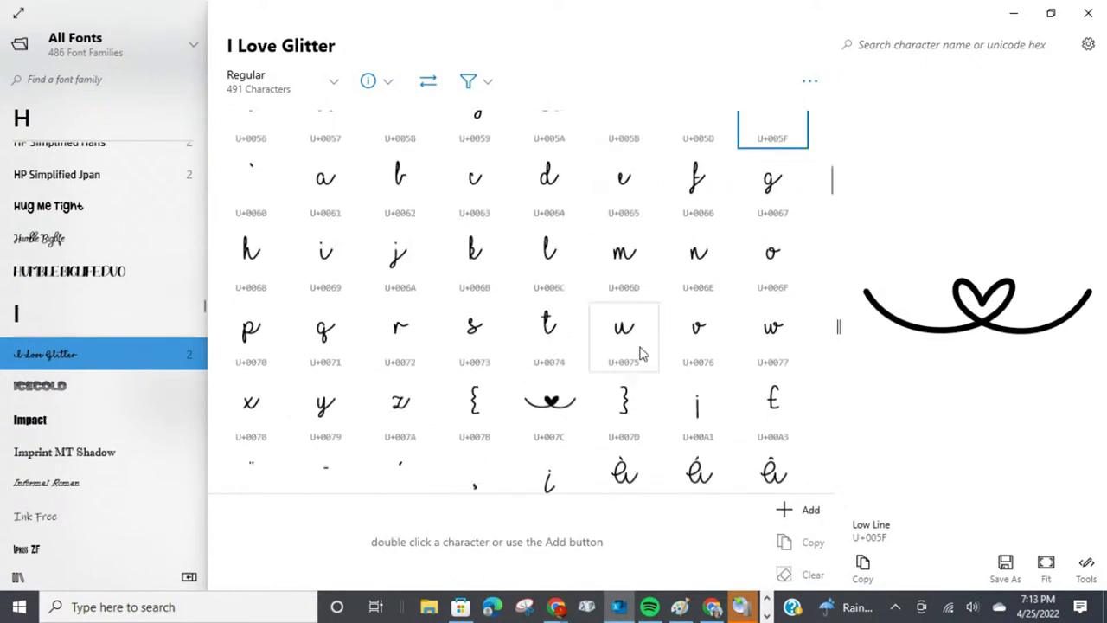
pyautogui.scroll(-1, 641, 352)
pyautogui.click(563, 329)
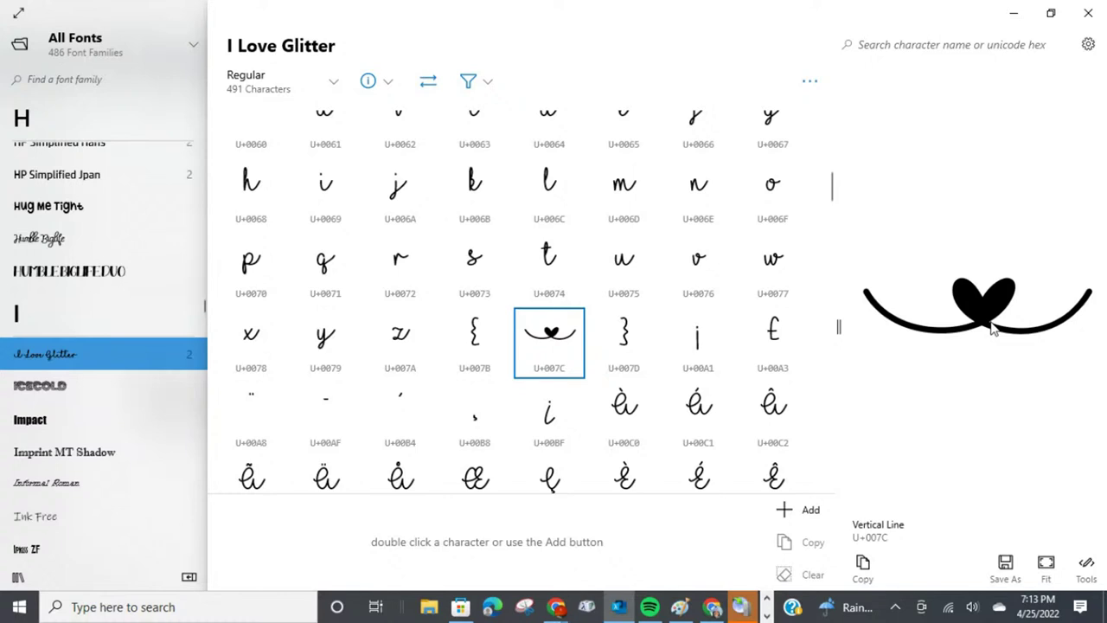
pyautogui.scroll(-2, 538, 383)
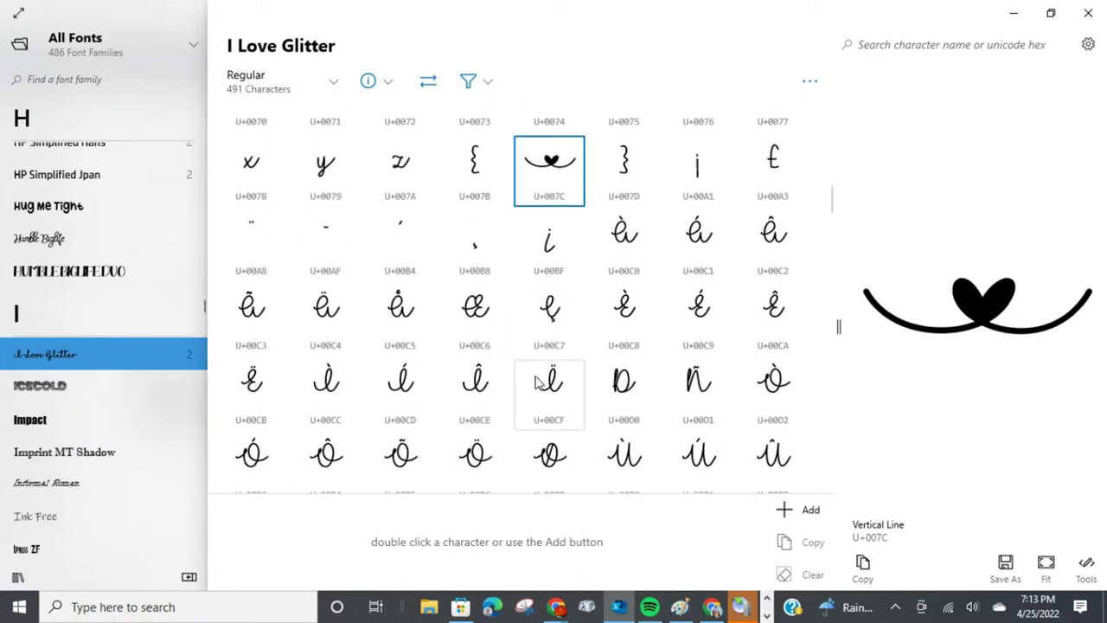
pyautogui.scroll(-15, 538, 380)
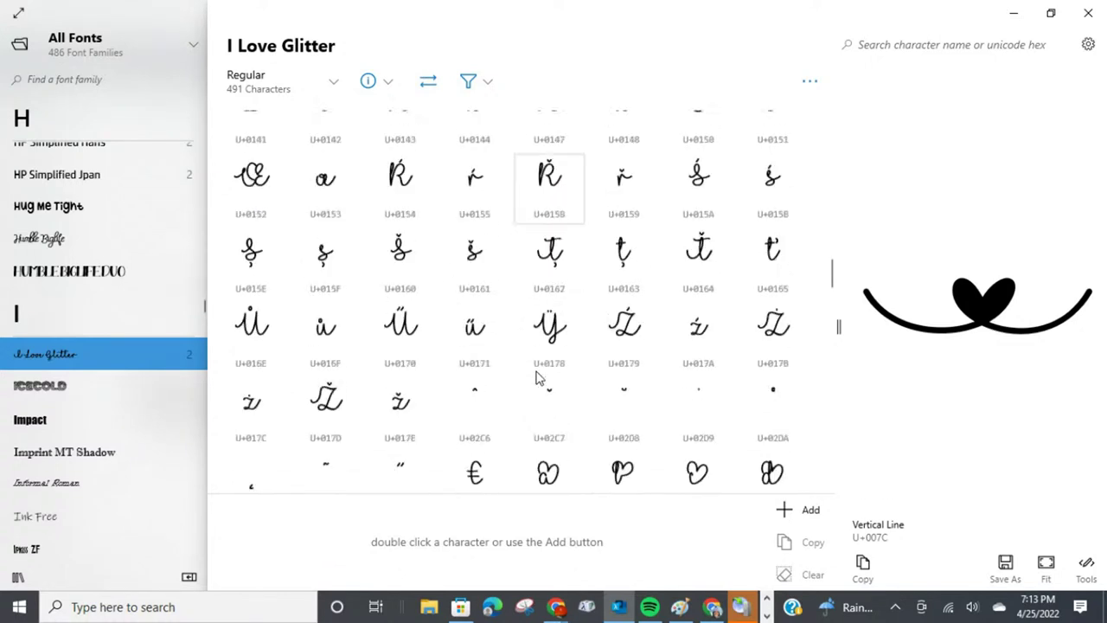
pyautogui.scroll(-5, 538, 378)
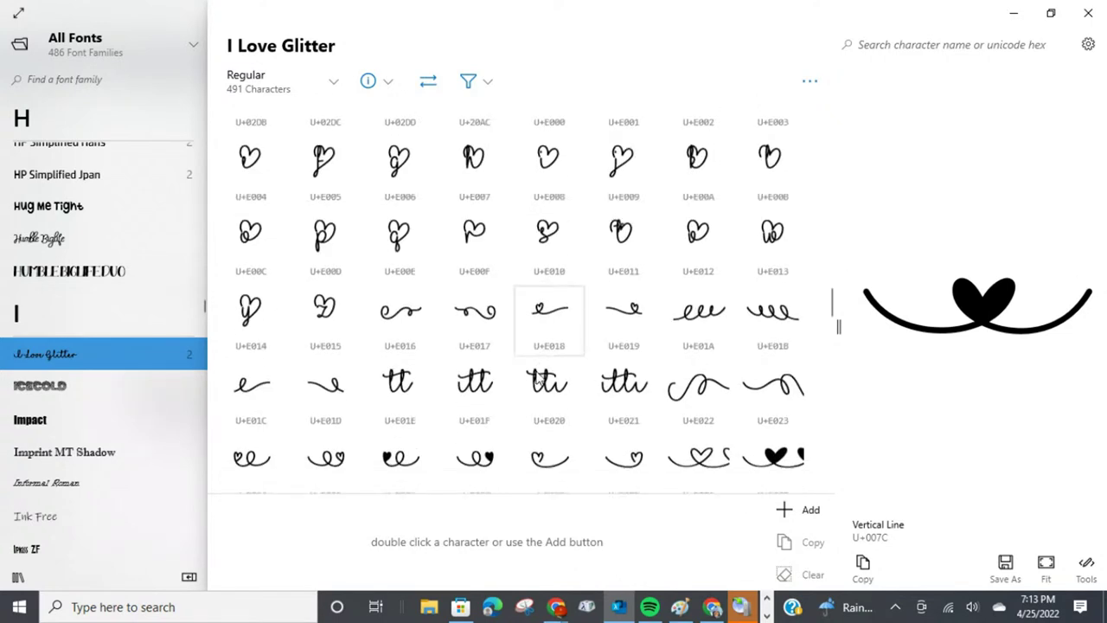
pyautogui.scroll(-1, 538, 378)
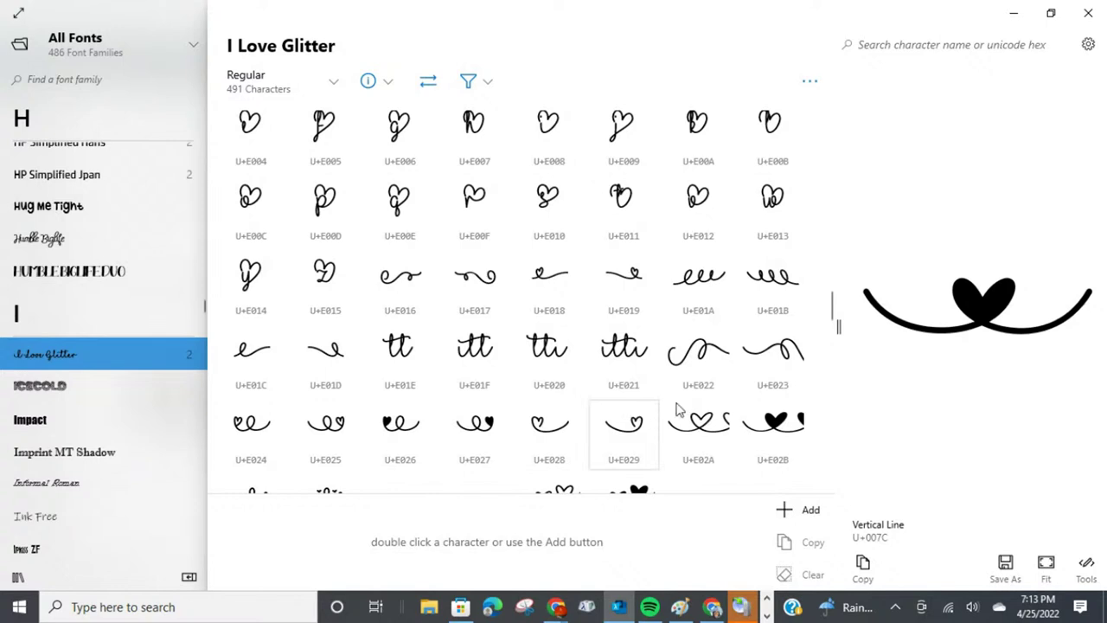
pyautogui.scroll(-3, 684, 373)
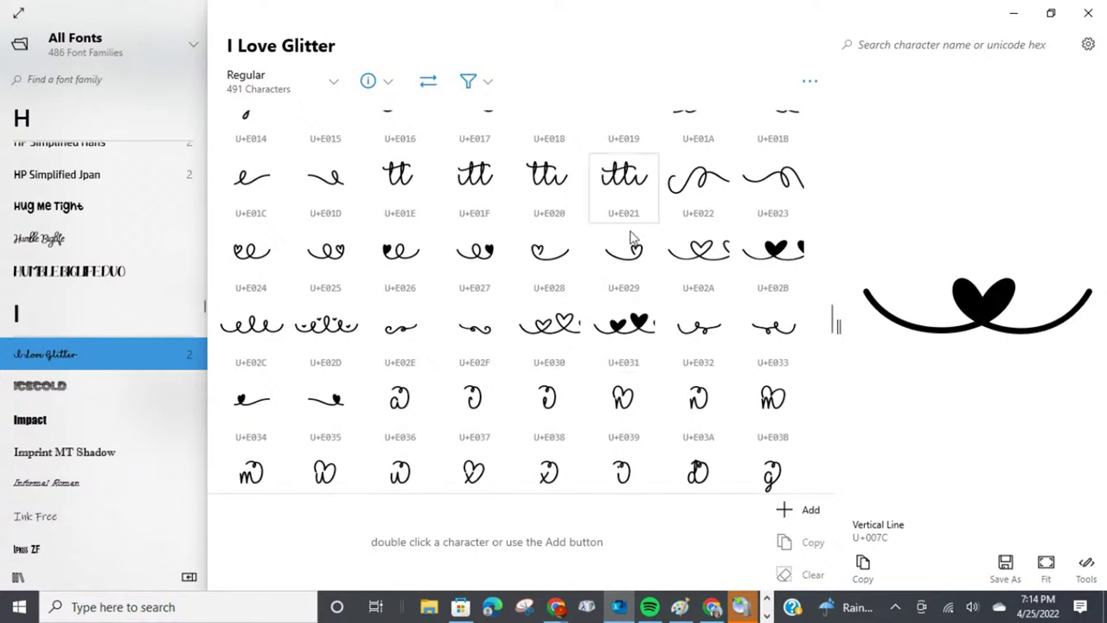
# Copy the Low Line outlined heart swash, U+005F, from the I Love Glitter characters.
pyautogui.scroll(4, 699, 285)
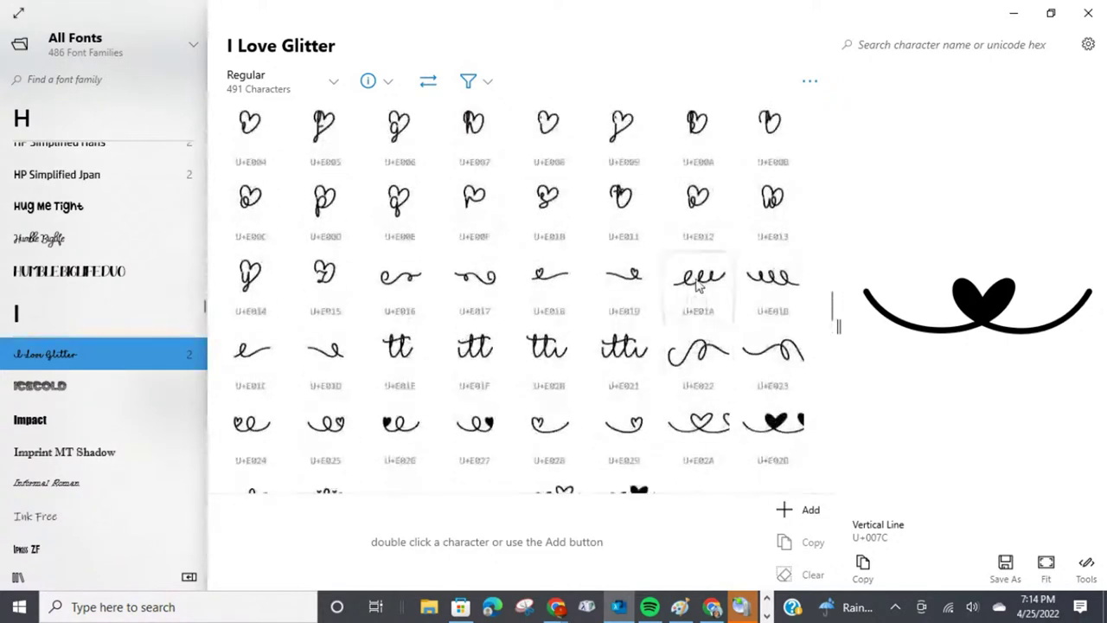
pyautogui.scroll(8, 699, 285)
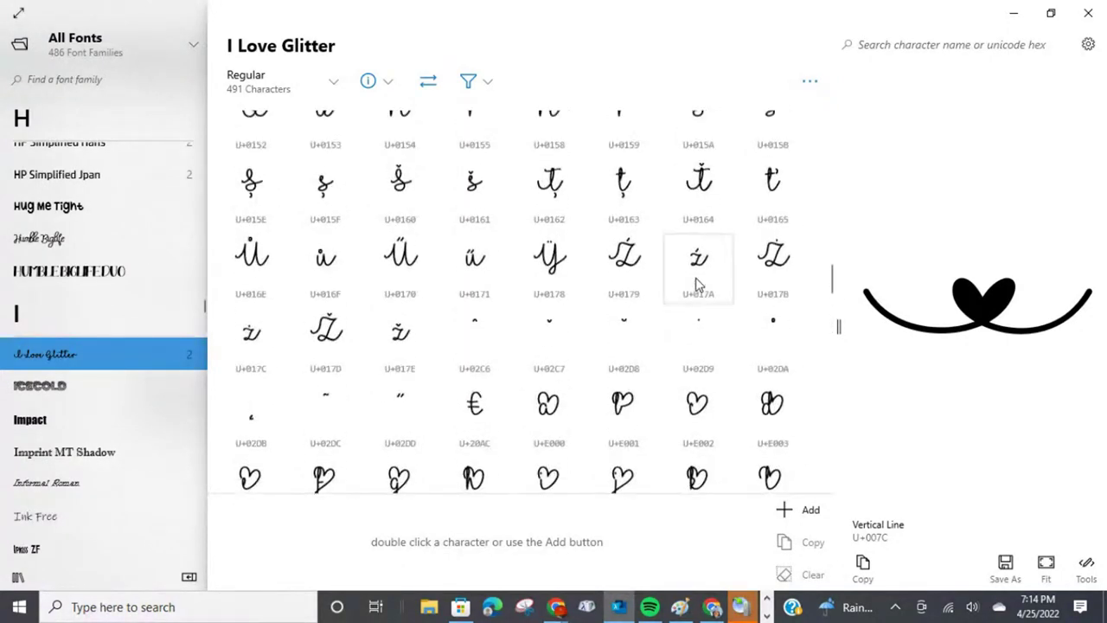
pyautogui.scroll(8, 699, 285)
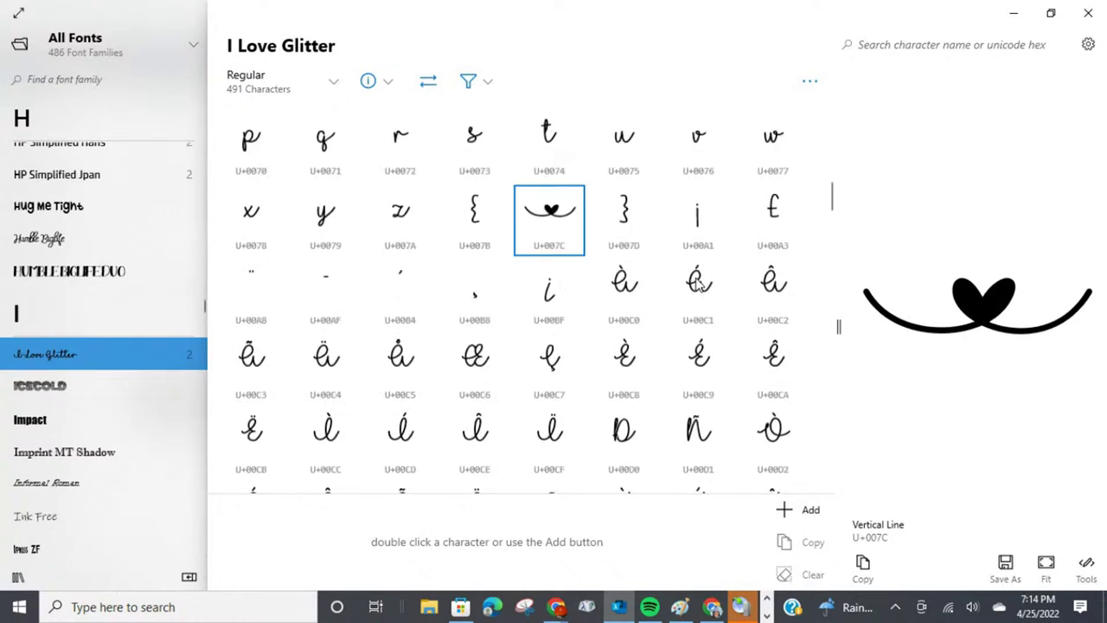
pyautogui.scroll(1, 699, 286)
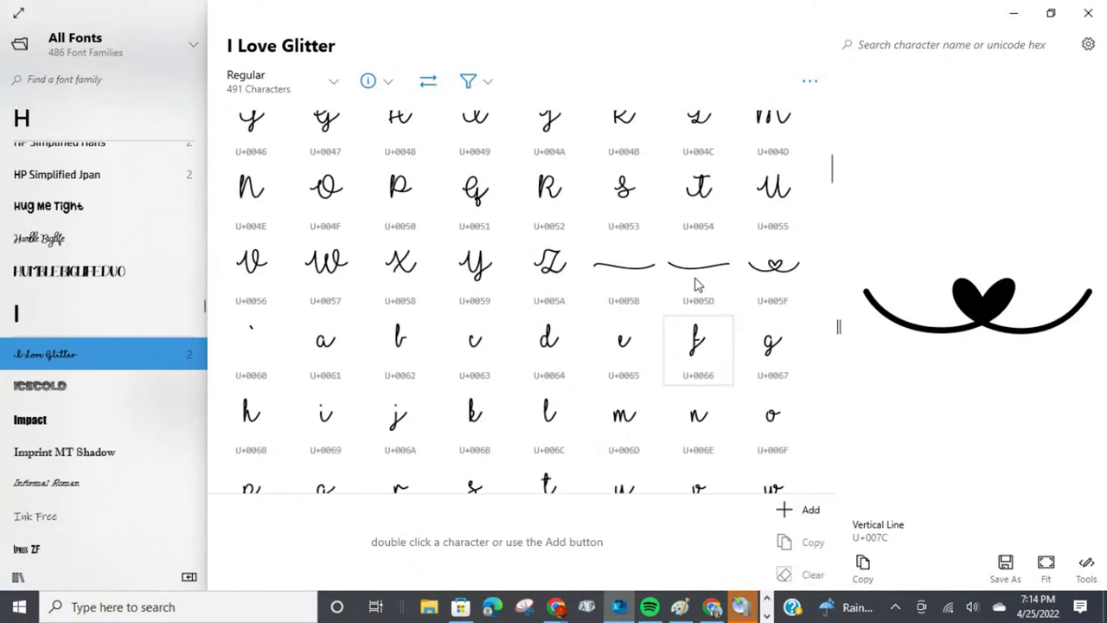
pyautogui.click(774, 268)
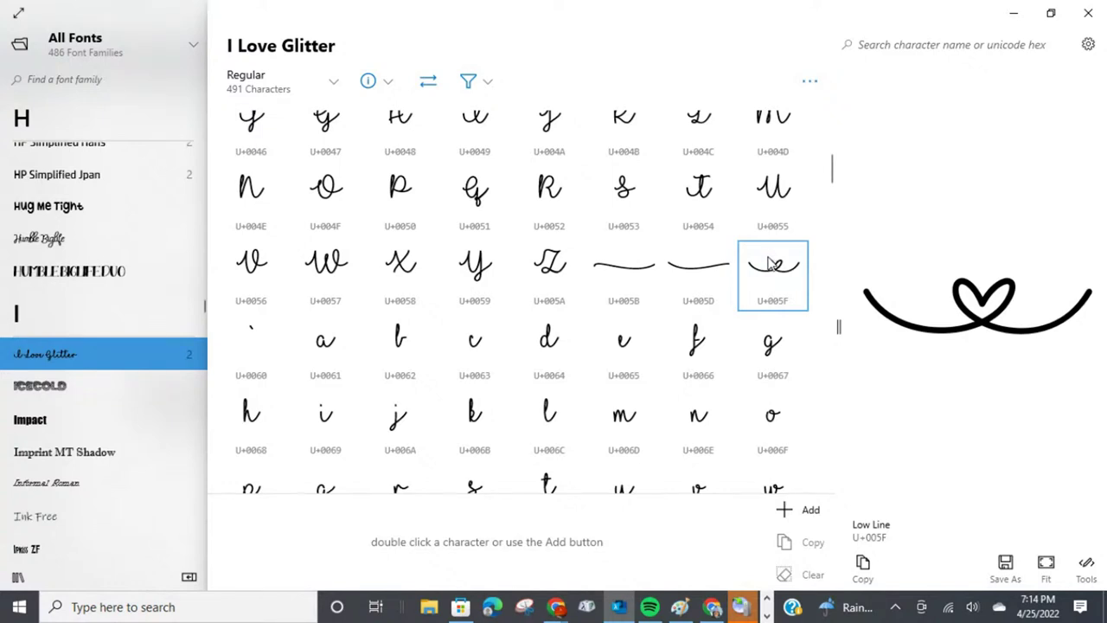
pyautogui.click(862, 564)
# Switch to Cricut Design Space and paste the copied heart swash between the first and second names in the I Love Glitter text.
pyautogui.click(765, 615)
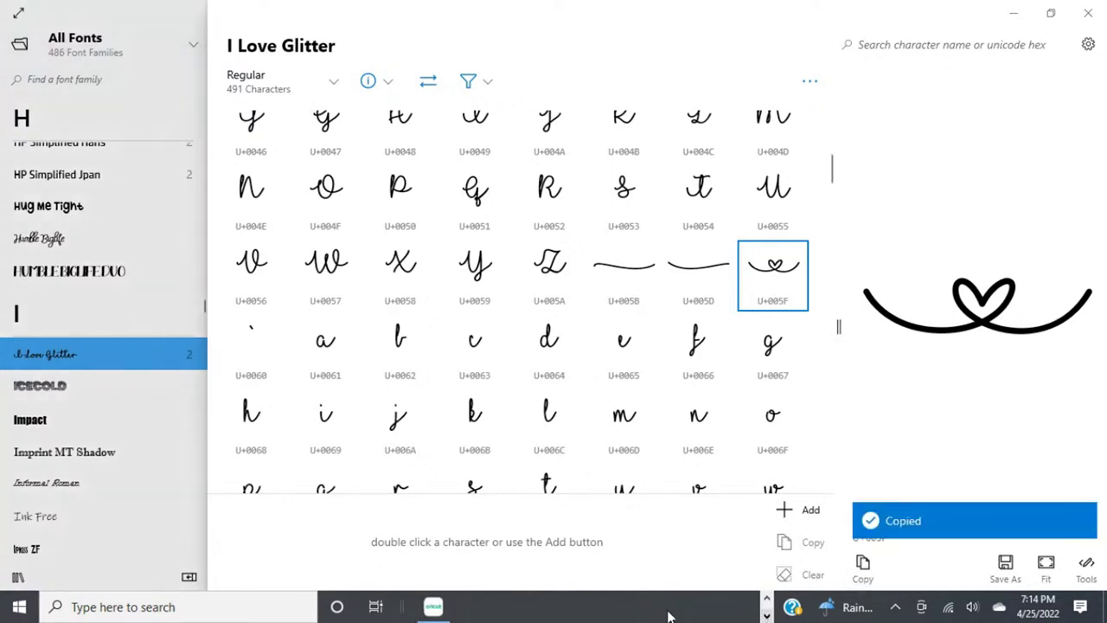
pyautogui.click(433, 607)
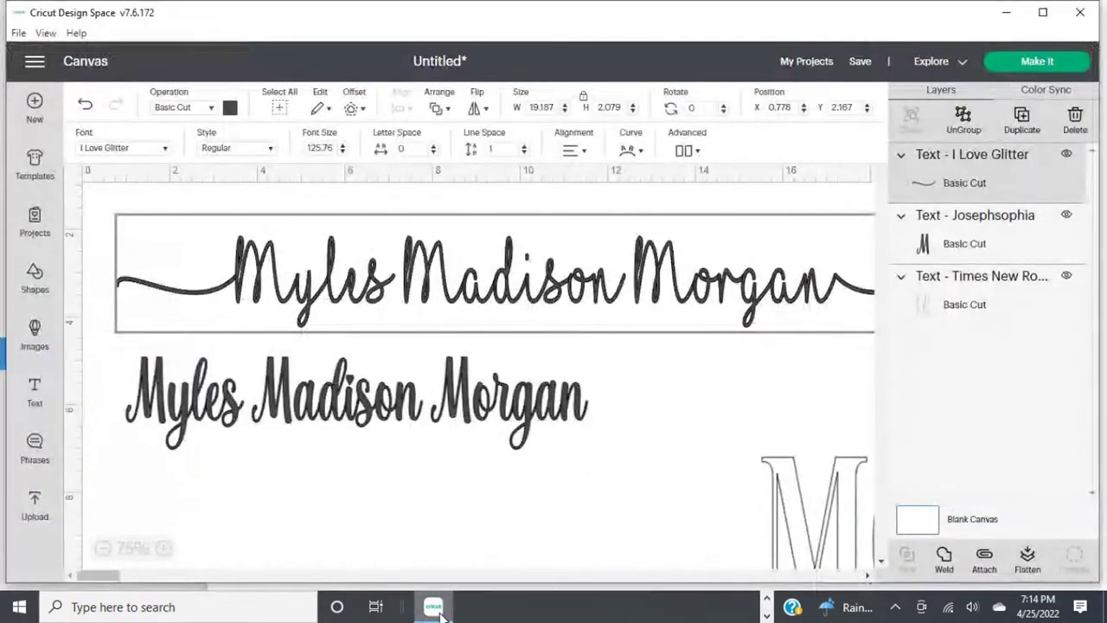
pyautogui.doubleClick(394, 286)
pyautogui.hotkey('ctrl', 'v')
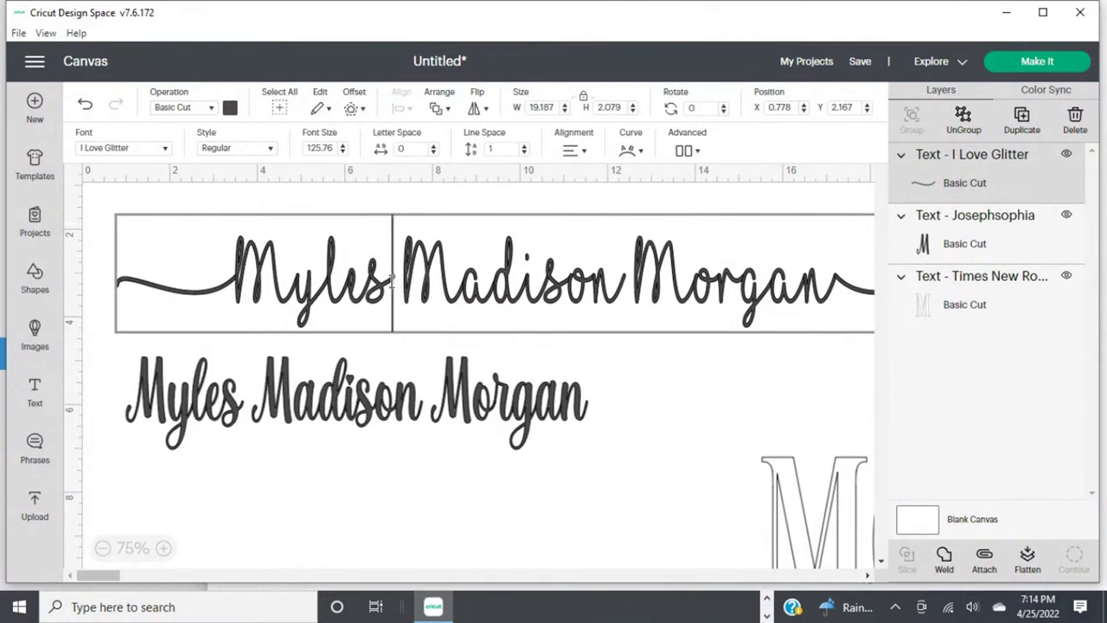
pyautogui.press('Right')
pyautogui.press('Right')
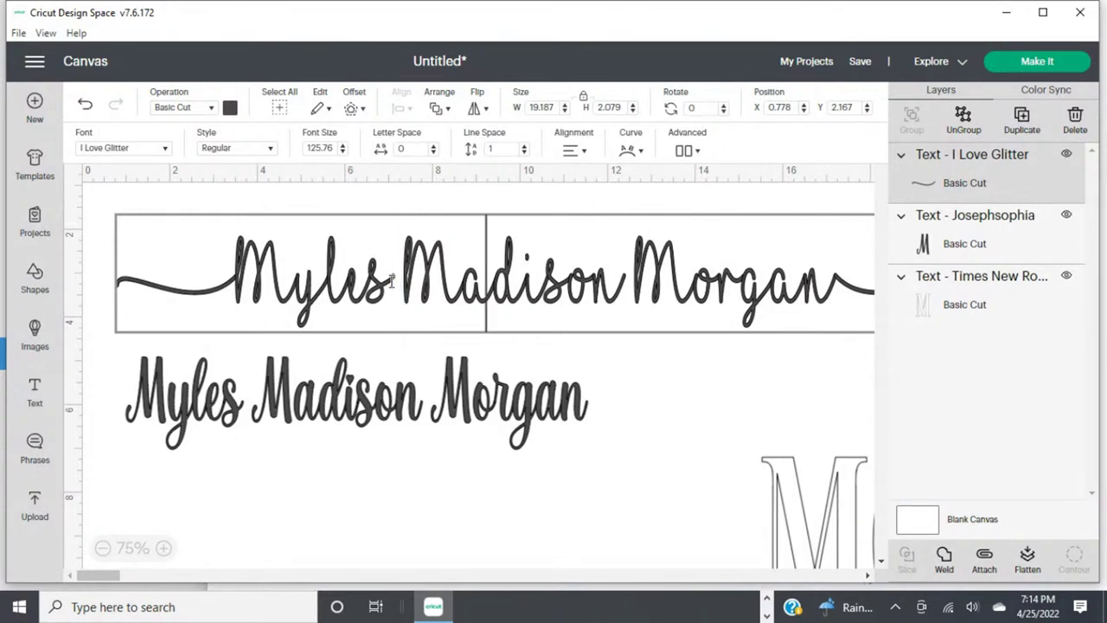
pyautogui.hotkey('ctrl', 'v')
pyautogui.click(648, 384)
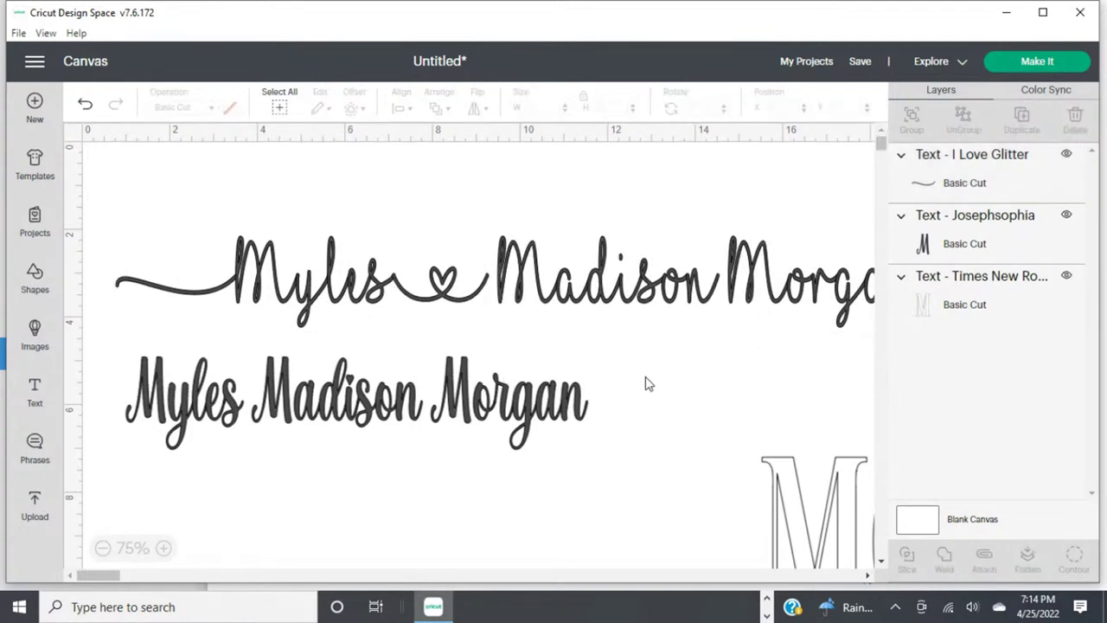
# Ungroup the I Love Glitter names text into separate characters.
pyautogui.click(431, 294)
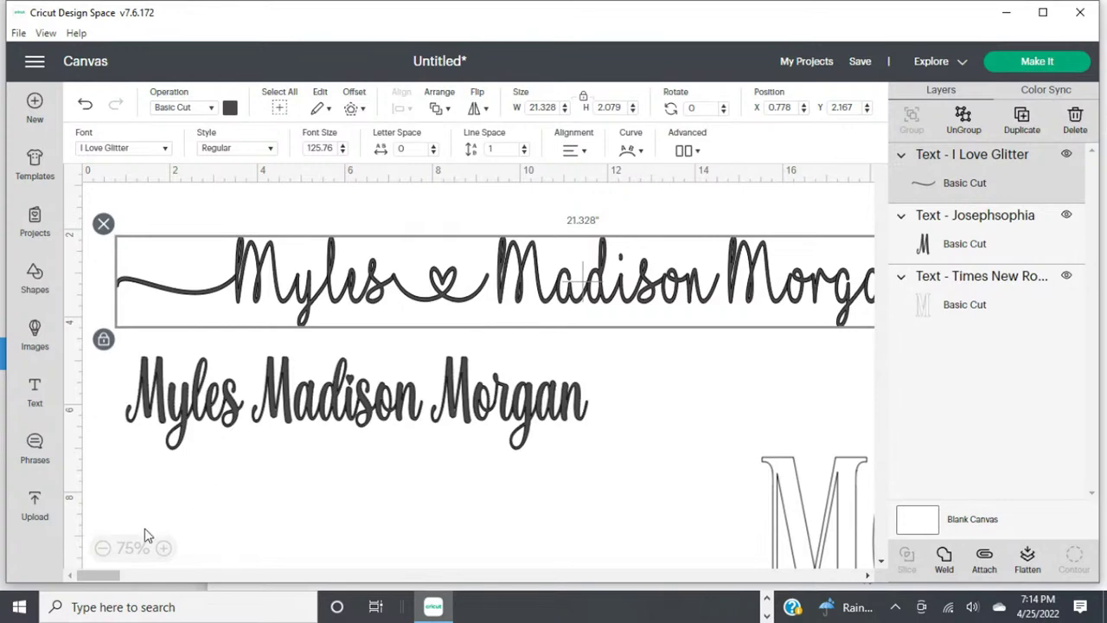
pyautogui.click(102, 548)
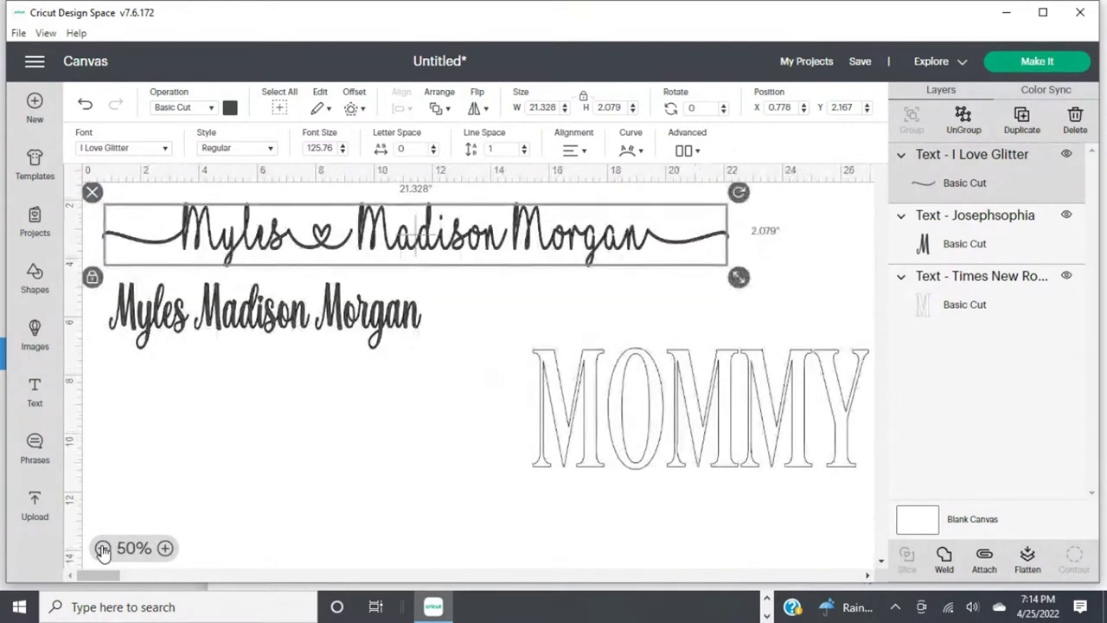
pyautogui.click(343, 452)
pyautogui.click(462, 246)
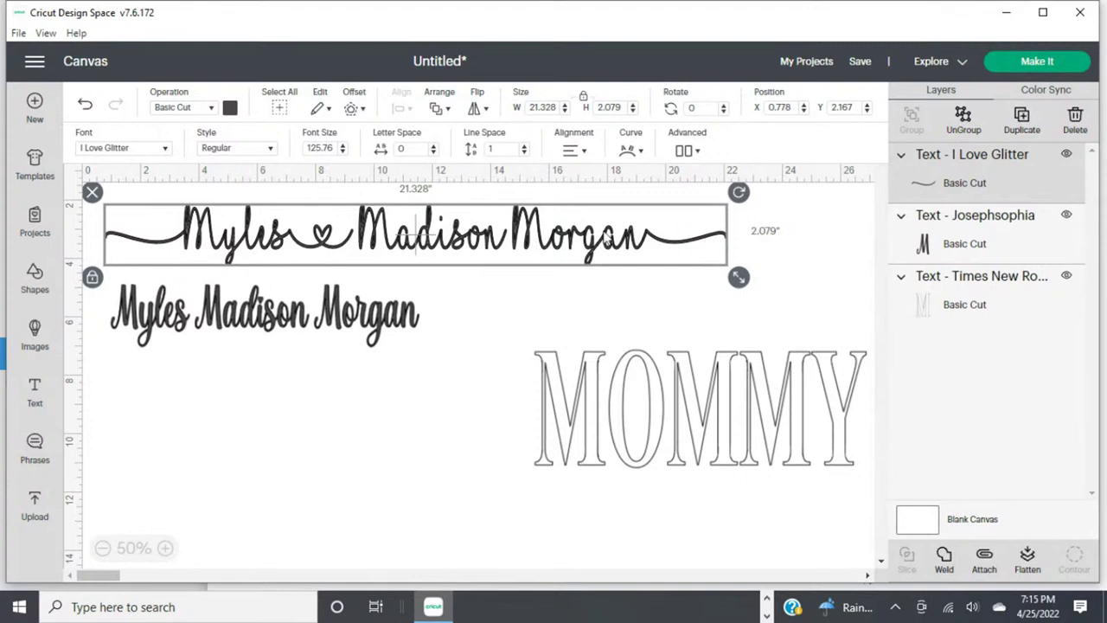
pyautogui.click(963, 120)
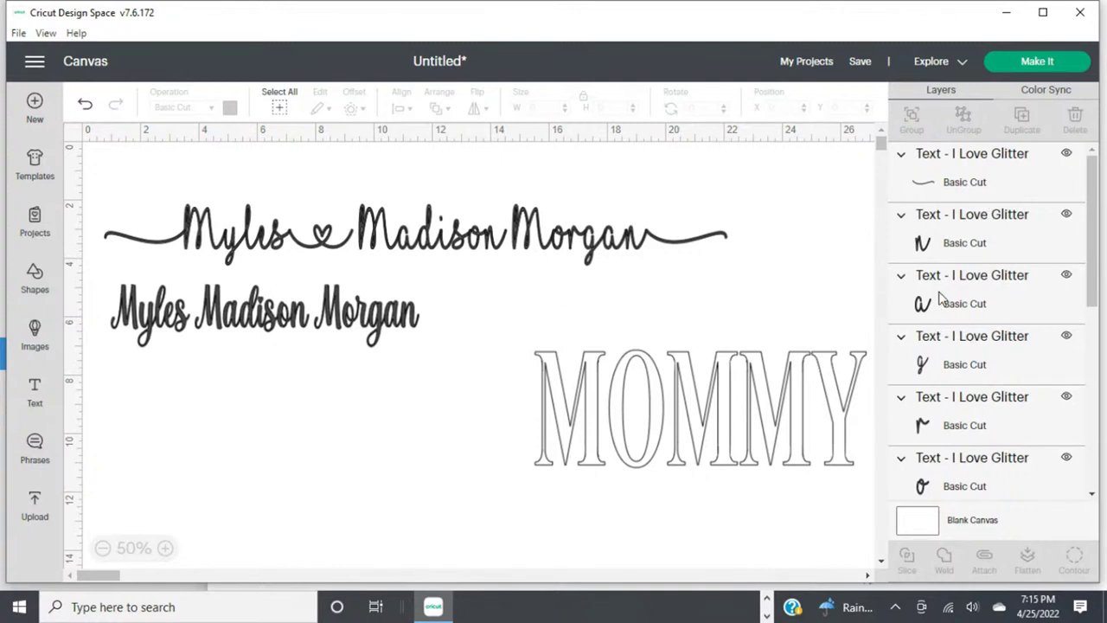
# Select all letters of the third name together with its trailing swash and move them horizontally away from the second name to about X 16.08.
pyautogui.click(504, 243)
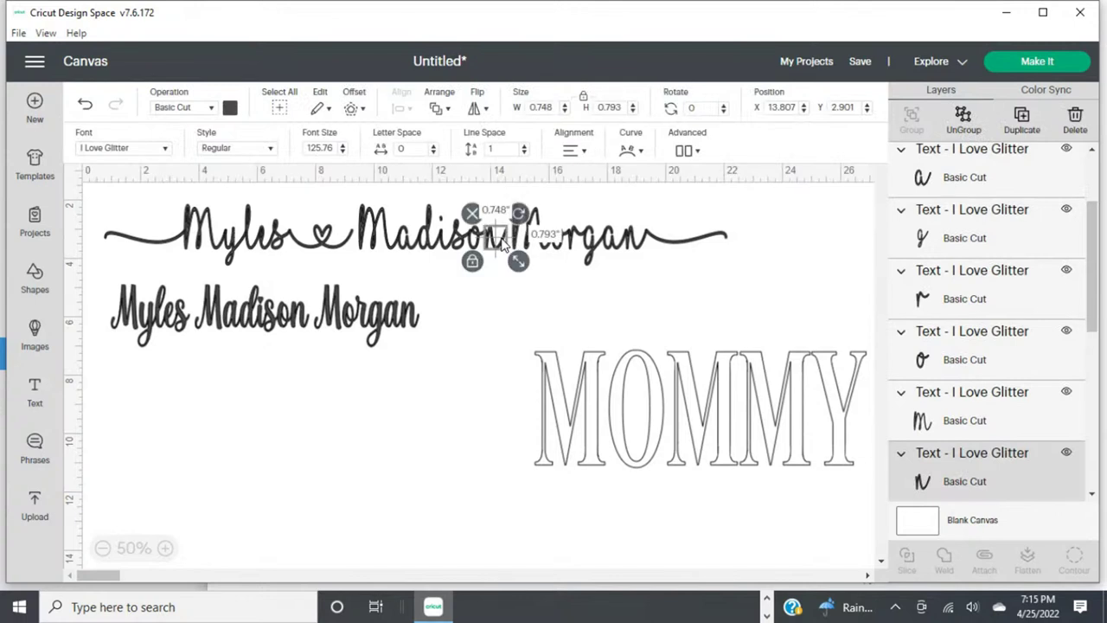
pyautogui.click(495, 283)
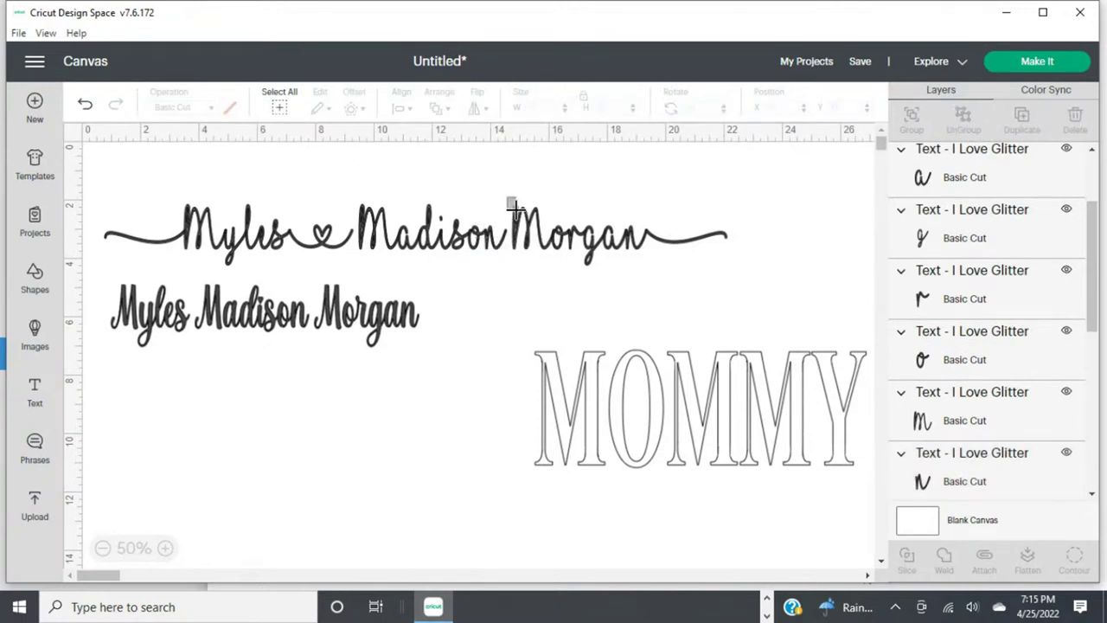
pyautogui.moveTo(507, 198); pyautogui.dragTo(713, 245)
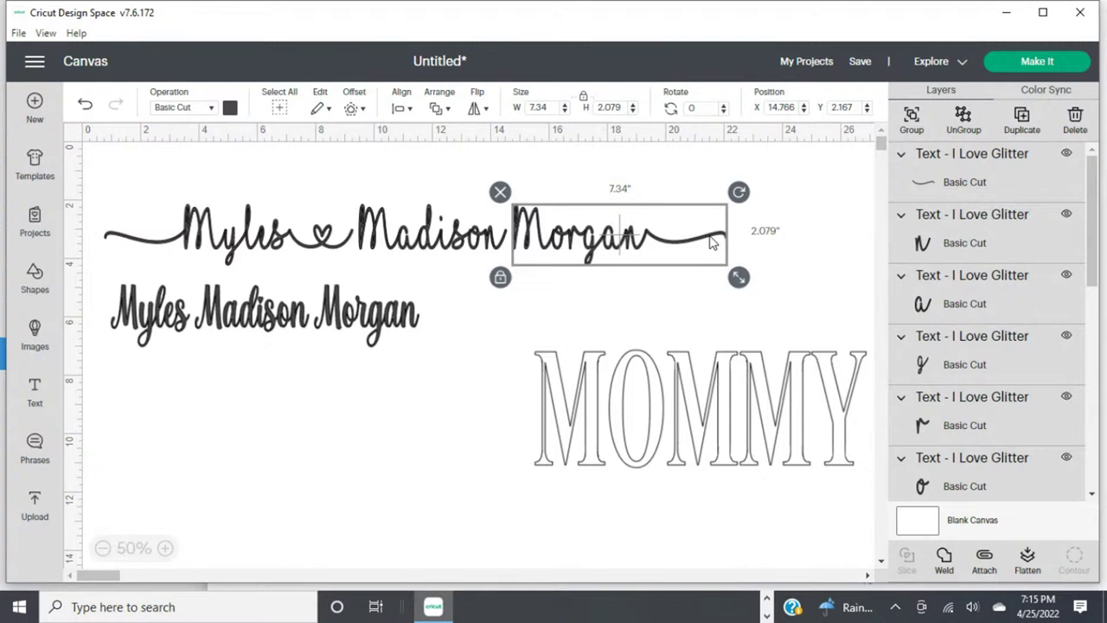
pyautogui.press('Right')
pyautogui.press('Right')
pyautogui.press('Right')
pyautogui.press('Right')
pyautogui.press('Right')
pyautogui.press('Right')
pyautogui.press('Right')
pyautogui.press('Right')
pyautogui.press('Right')
pyautogui.press('Right')
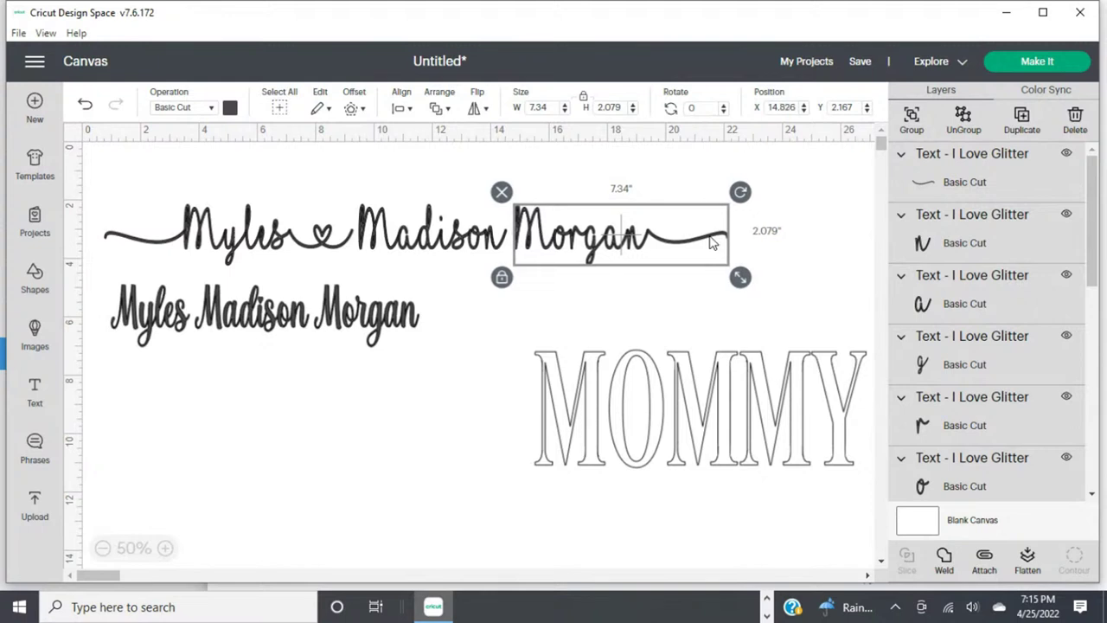
pyautogui.press('Right')
pyautogui.press('Right')
pyautogui.press('Right')
pyautogui.press('Right')
pyautogui.press('Right')
pyautogui.press('Right')
pyautogui.press('Right')
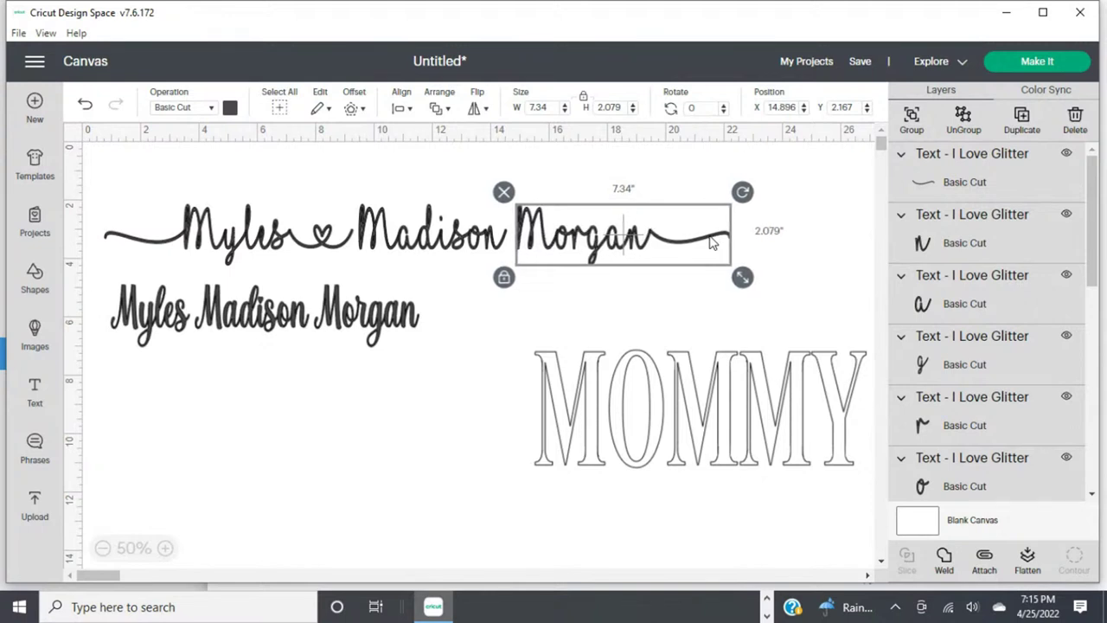
pyautogui.press('Right')
pyautogui.press('Right')
pyautogui.press('Right')
pyautogui.press('Right')
pyautogui.press('Right')
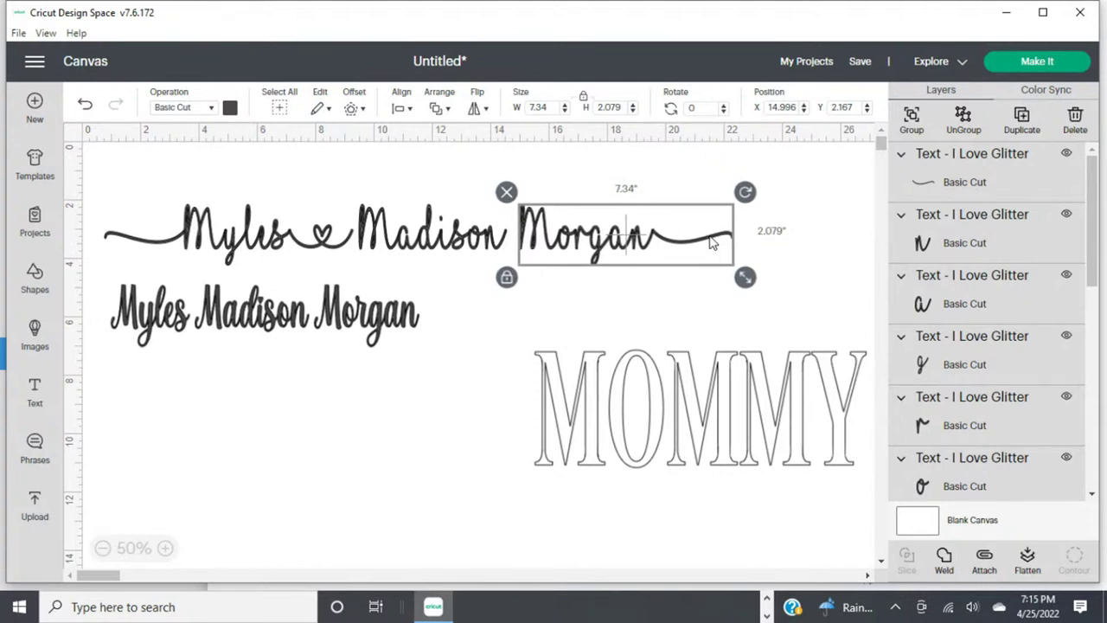
pyautogui.press('Right')
pyautogui.press('Right')
pyautogui.press('Right')
pyautogui.press('Right')
pyautogui.press('Right')
pyautogui.press('Right')
pyautogui.press('Right')
pyautogui.press('Right')
pyautogui.press('Right')
pyautogui.press('Right')
pyautogui.press('Right')
pyautogui.press('Right')
pyautogui.press('Right')
pyautogui.press('Right')
pyautogui.press('Right')
pyautogui.press('Right')
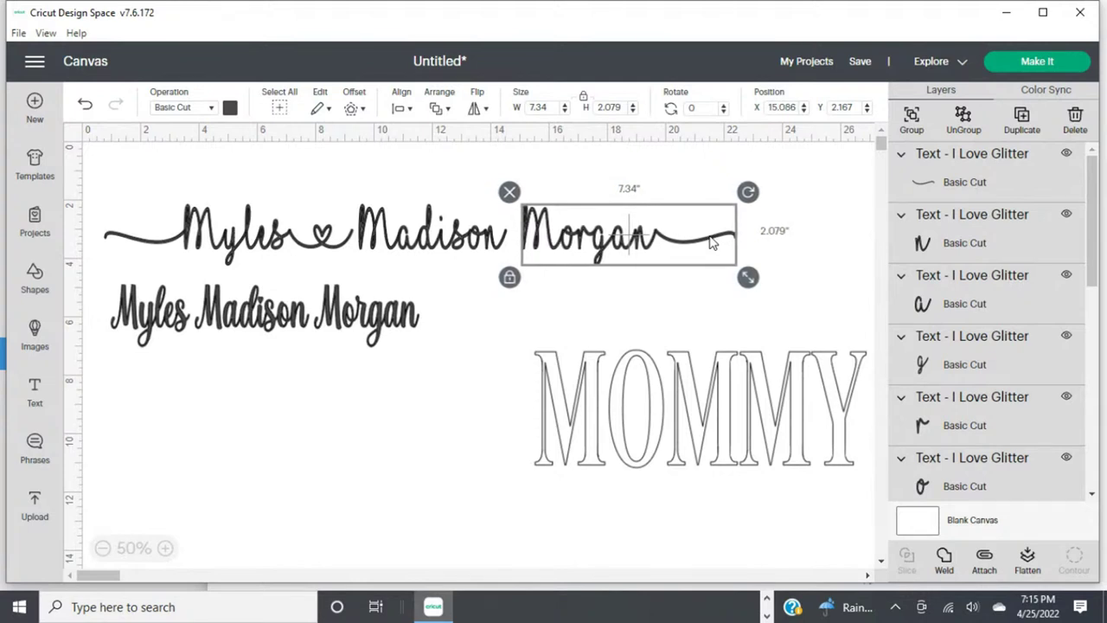
pyautogui.press('Right')
pyautogui.press('Right')
pyautogui.press('Right')
pyautogui.press('Right')
pyautogui.press('Right')
pyautogui.press('Right')
pyautogui.press('Right')
pyautogui.press('Right')
pyautogui.press('Right')
pyautogui.press('Right')
pyautogui.press('Right')
pyautogui.press('Right')
pyautogui.press('Right')
pyautogui.press('Right')
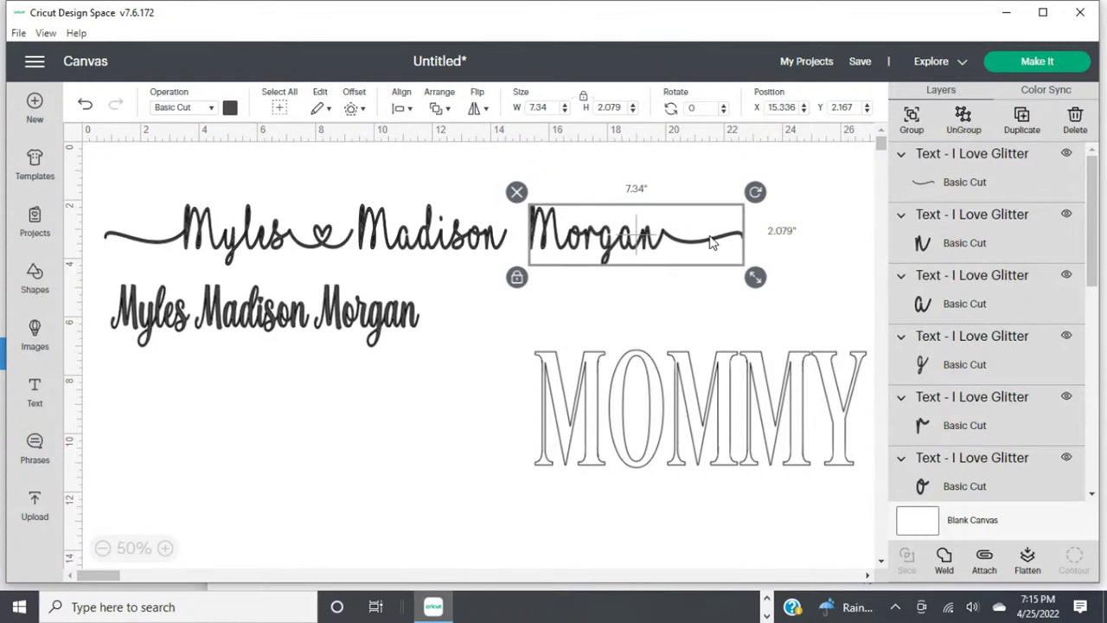
pyautogui.press('Right')
pyautogui.press('Right')
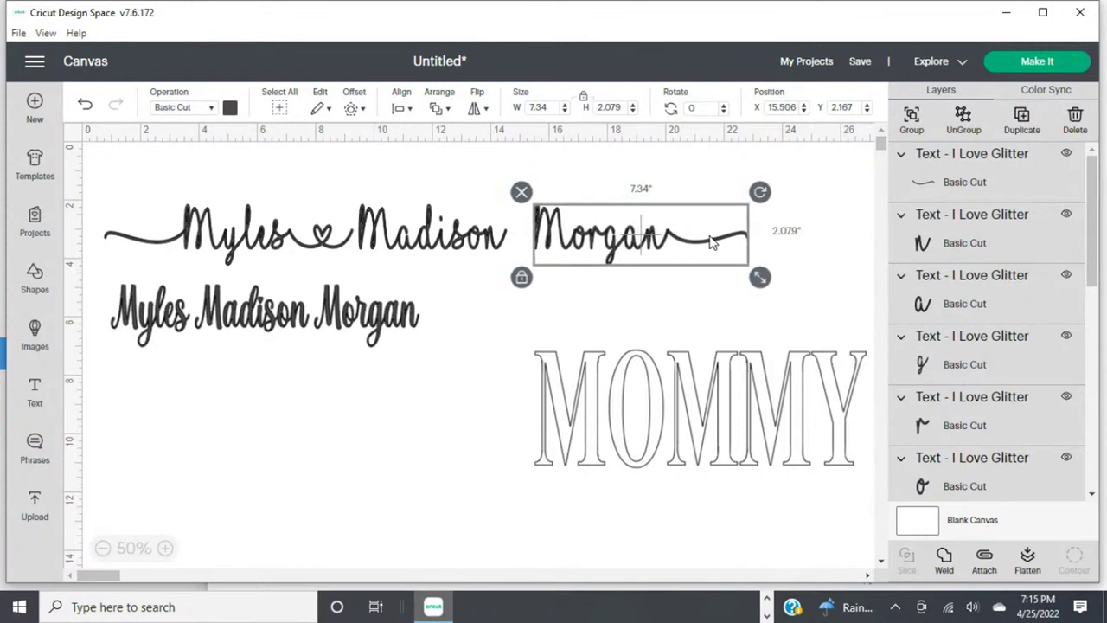
pyautogui.press('Right')
pyautogui.press('Right')
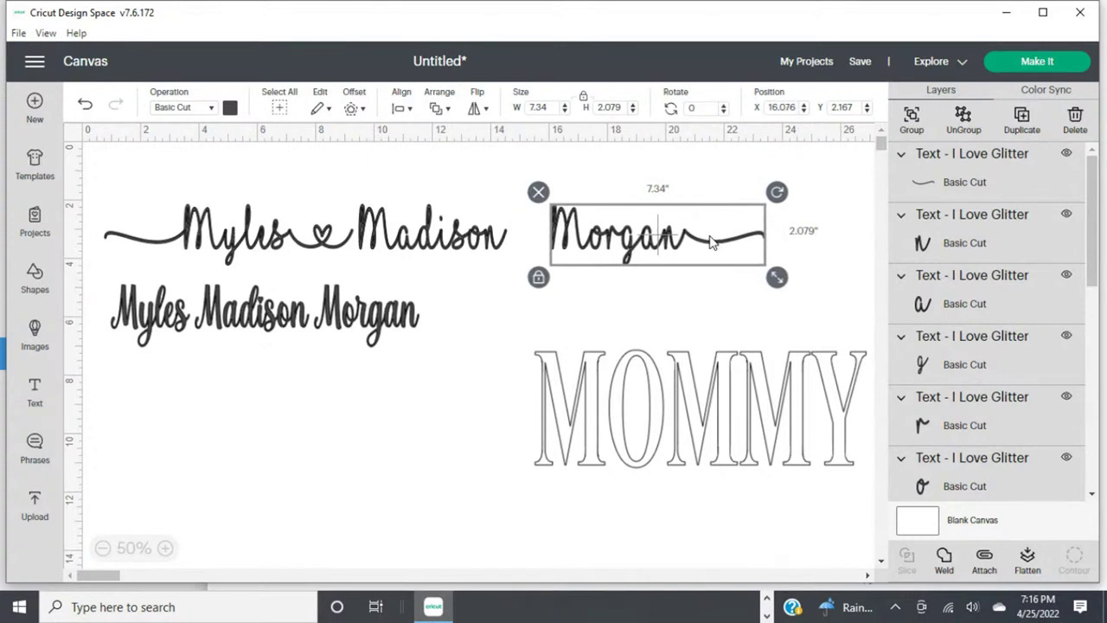
# Try to insert the copied heart swash after the last letter of the second name in the I Love Glitter text.
pyautogui.moveTo(709, 239); pyautogui.dragTo(711, 241)
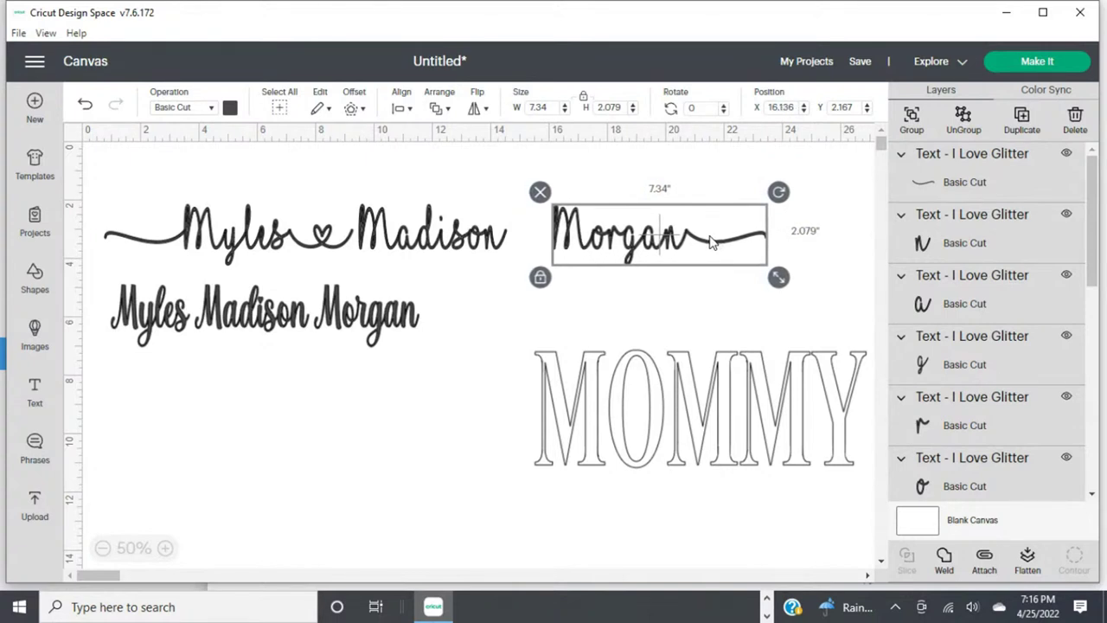
pyautogui.click(499, 301)
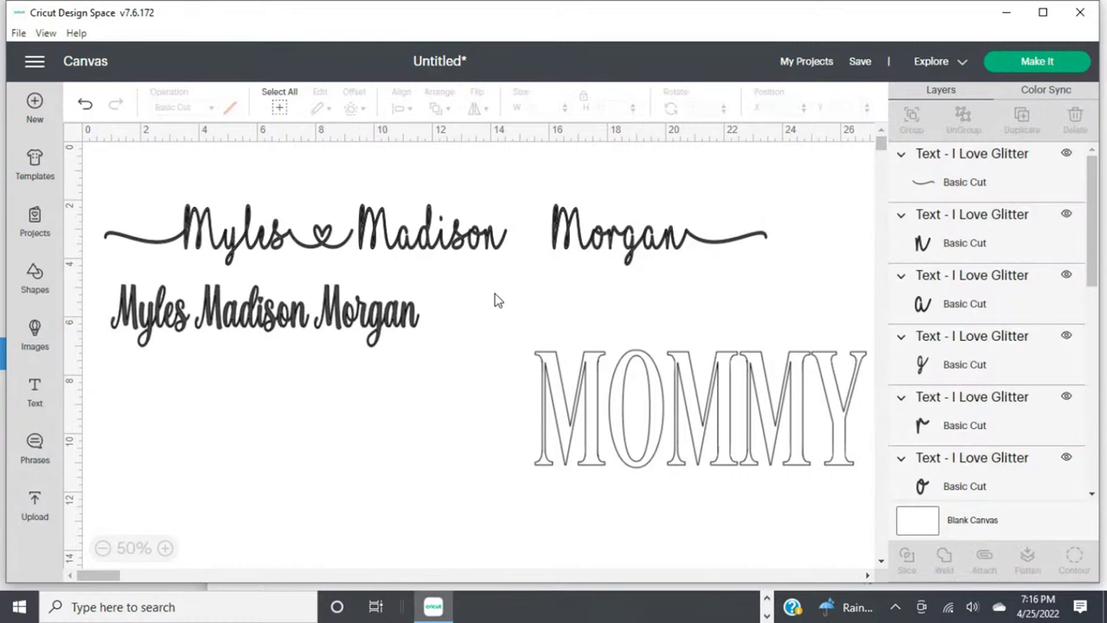
pyautogui.click(505, 240)
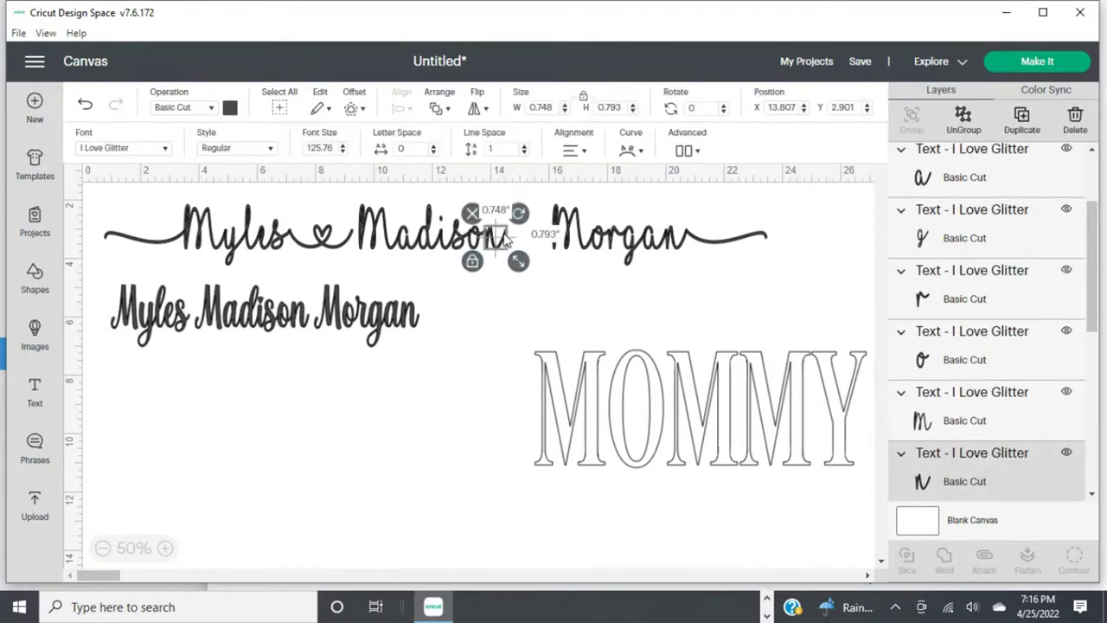
pyautogui.moveTo(506, 240); pyautogui.dragTo(506, 232)
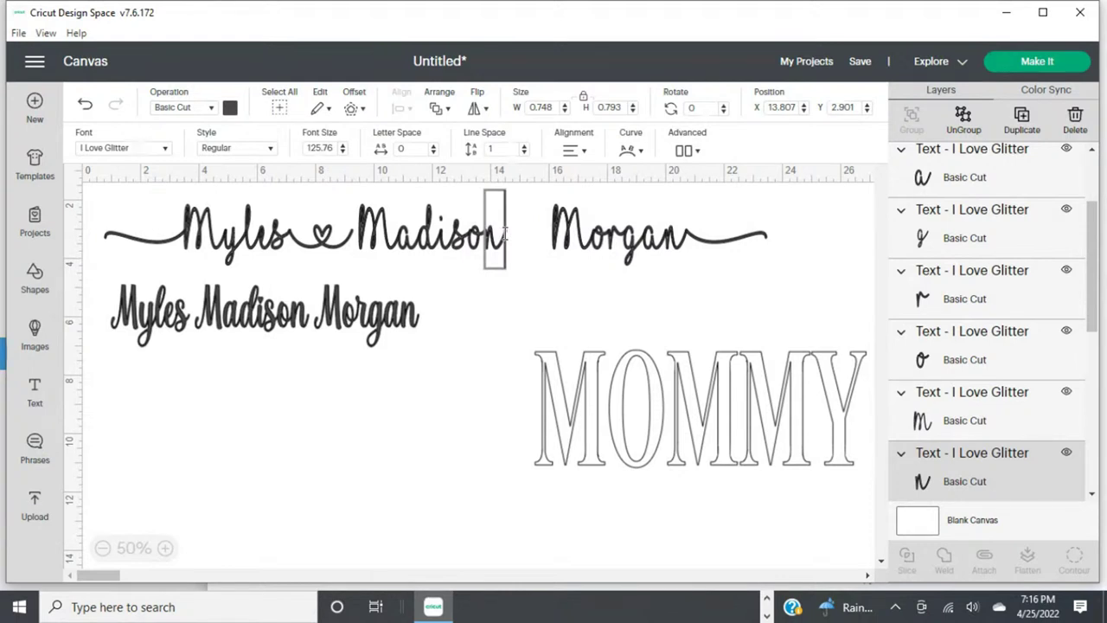
pyautogui.hotkey('ctrl', 'v')
pyautogui.click(655, 300)
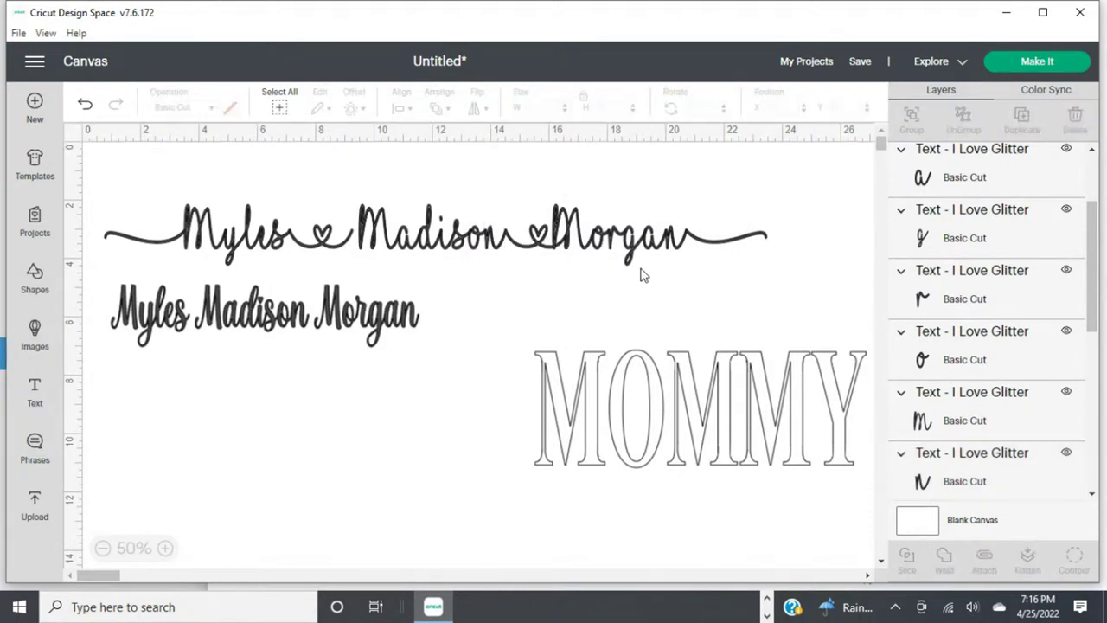
pyautogui.moveTo(550, 202); pyautogui.dragTo(718, 252)
pyautogui.click(666, 279)
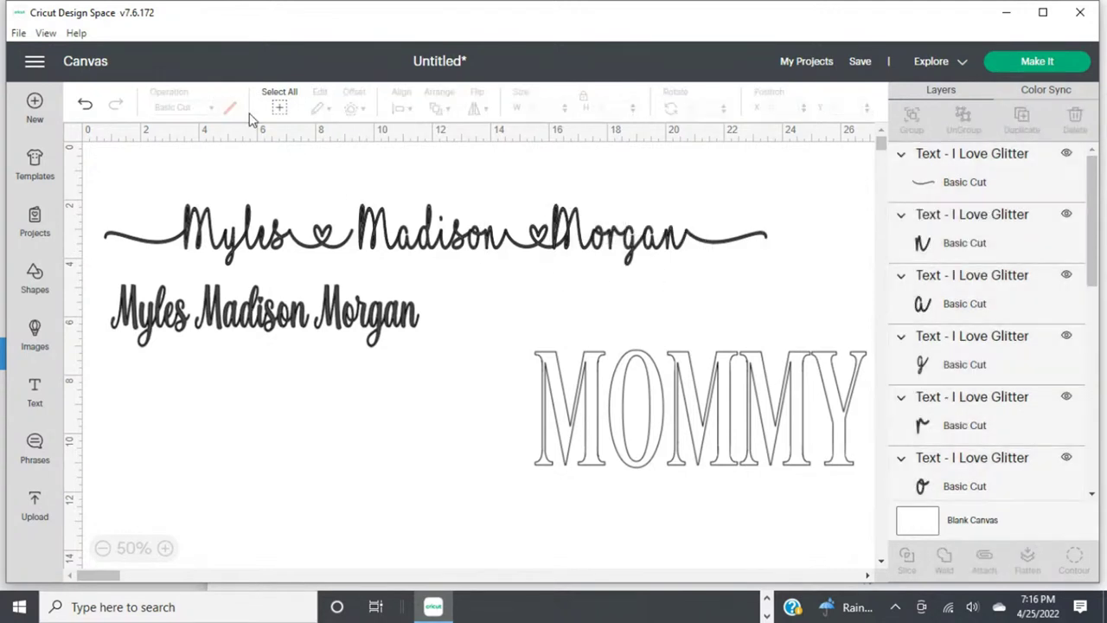
pyautogui.click(84, 108)
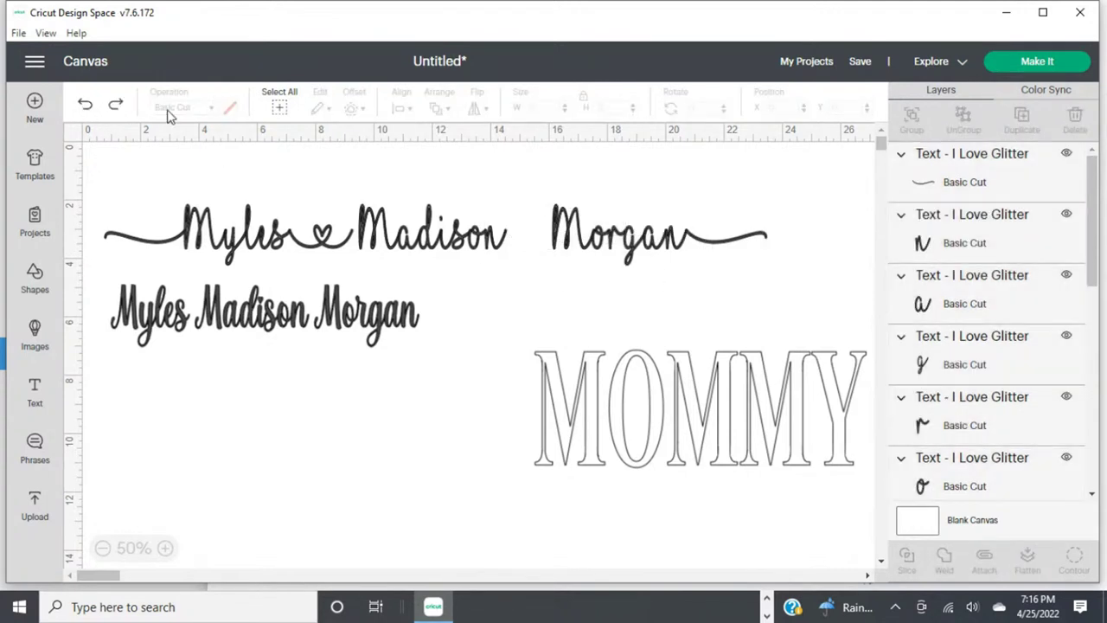
# Select all letters of the third name with its trailing swash and move them farther from the second name to about X 17.5.
pyautogui.moveTo(568, 207); pyautogui.dragTo(722, 255)
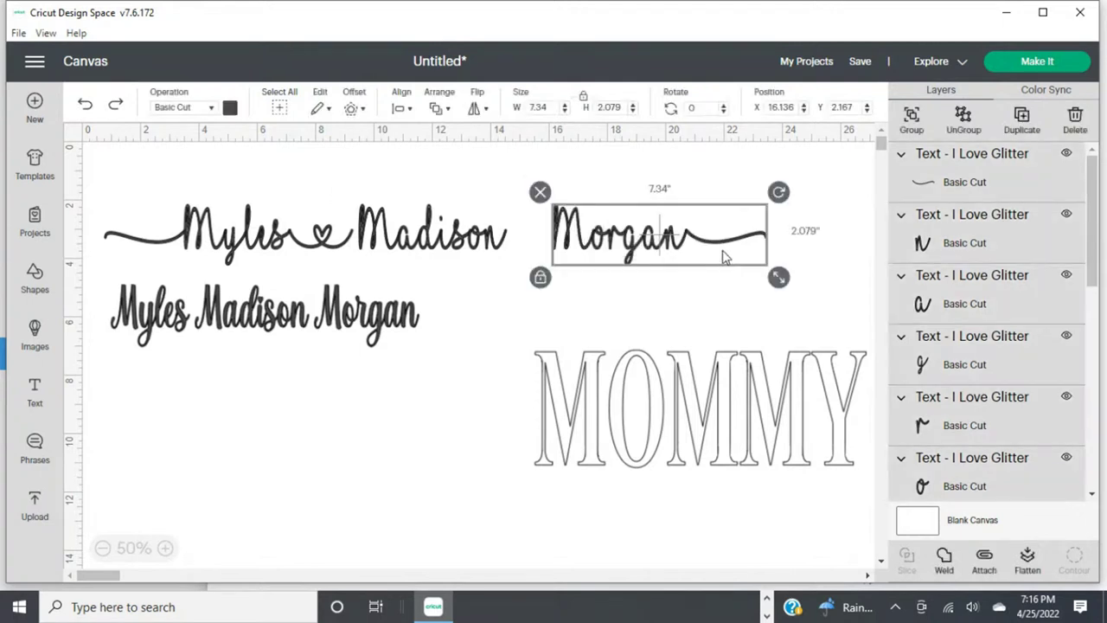
pyautogui.press('Right')
pyautogui.press('Right')
pyautogui.press('Right')
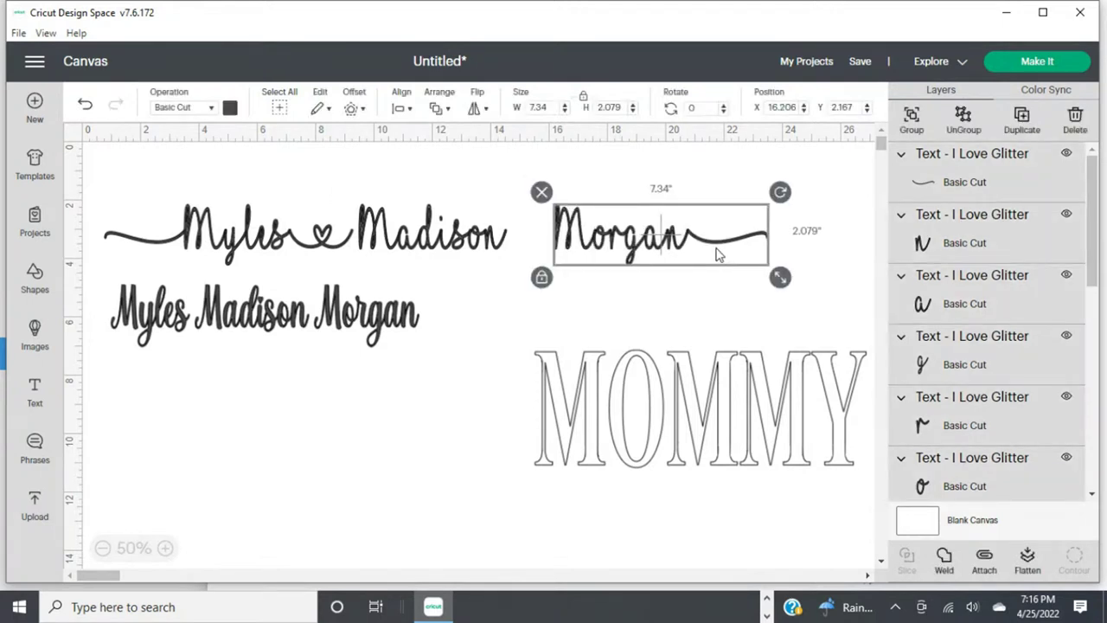
pyautogui.press('Right')
pyautogui.press('Right')
pyautogui.press('Right')
pyautogui.press('Right')
pyautogui.press('Right')
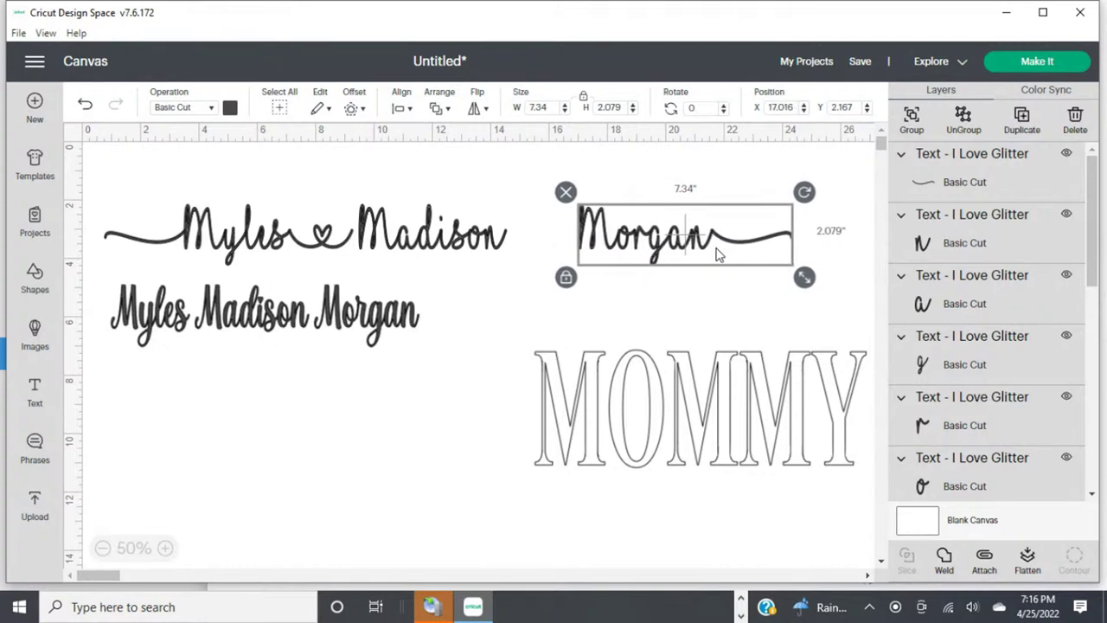
pyautogui.press('Right')
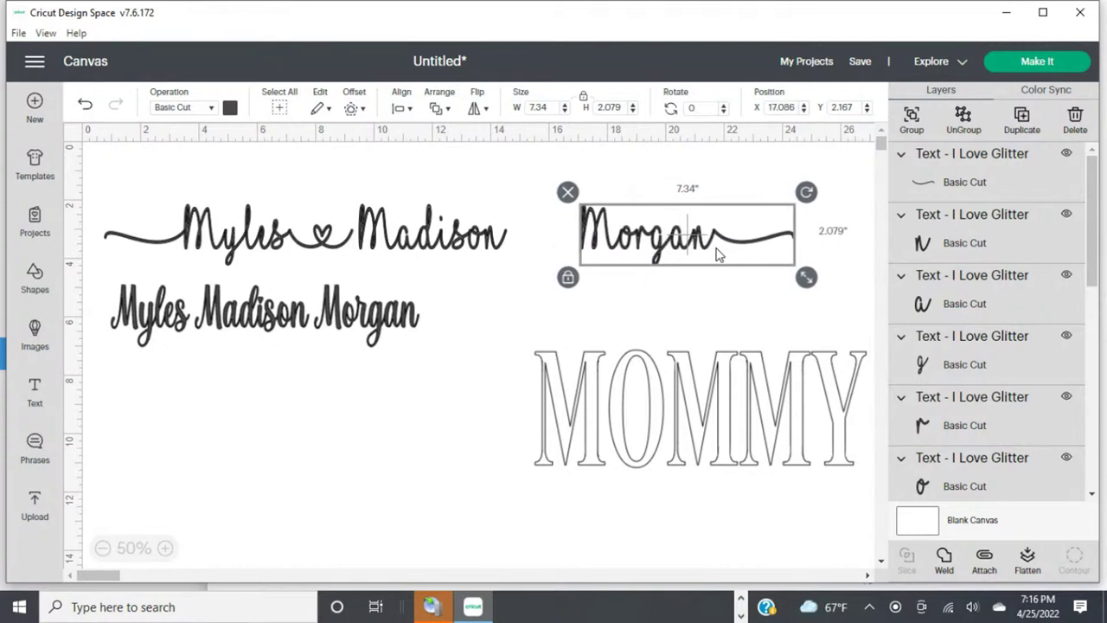
pyautogui.press('Right')
pyautogui.press('Right')
pyautogui.press('Right')
pyautogui.press('Right')
pyautogui.press('Right')
pyautogui.press('Right')
pyautogui.press('Right')
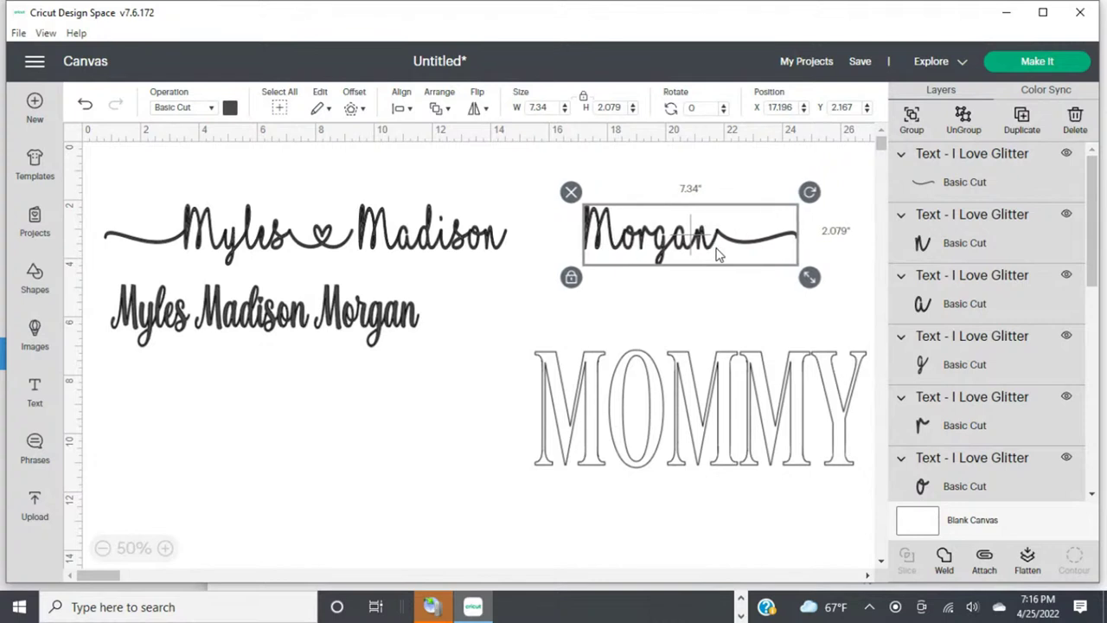
pyautogui.press('Right')
pyautogui.press('Right')
pyautogui.press('Right')
pyautogui.press('Right')
pyautogui.press('Right')
pyautogui.press('Right')
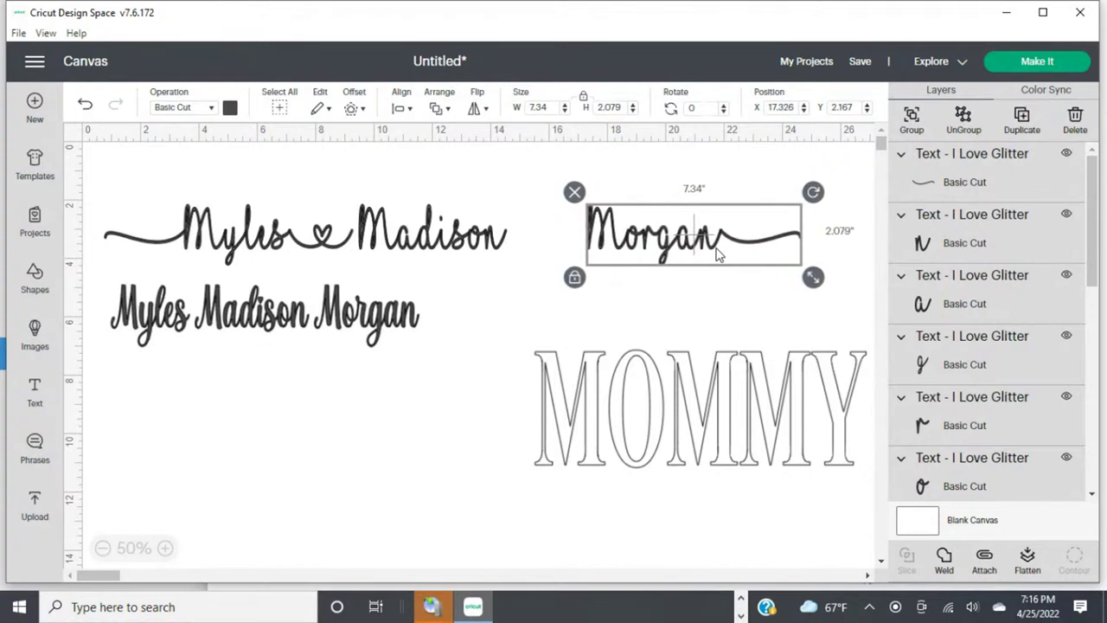
pyautogui.press('Right')
pyautogui.press('Right')
pyautogui.press('Right')
pyautogui.press('Right')
pyautogui.press('Right')
pyautogui.press('Right')
pyautogui.press('Right')
pyautogui.press('Right')
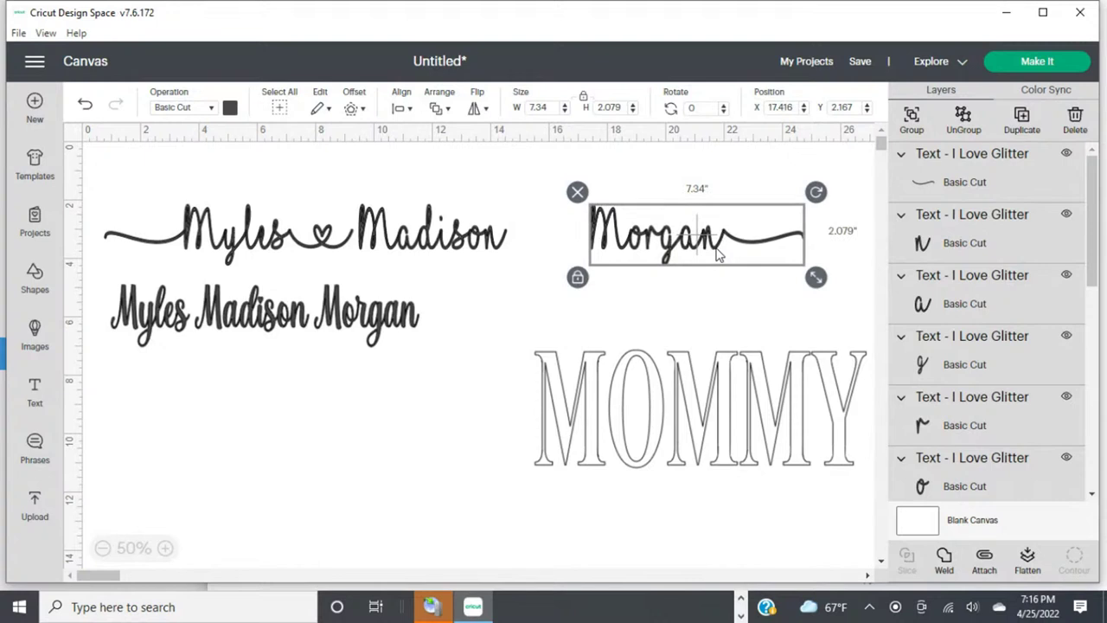
pyautogui.press('Right')
pyautogui.press('Right')
pyautogui.press('Right')
pyautogui.press('Right')
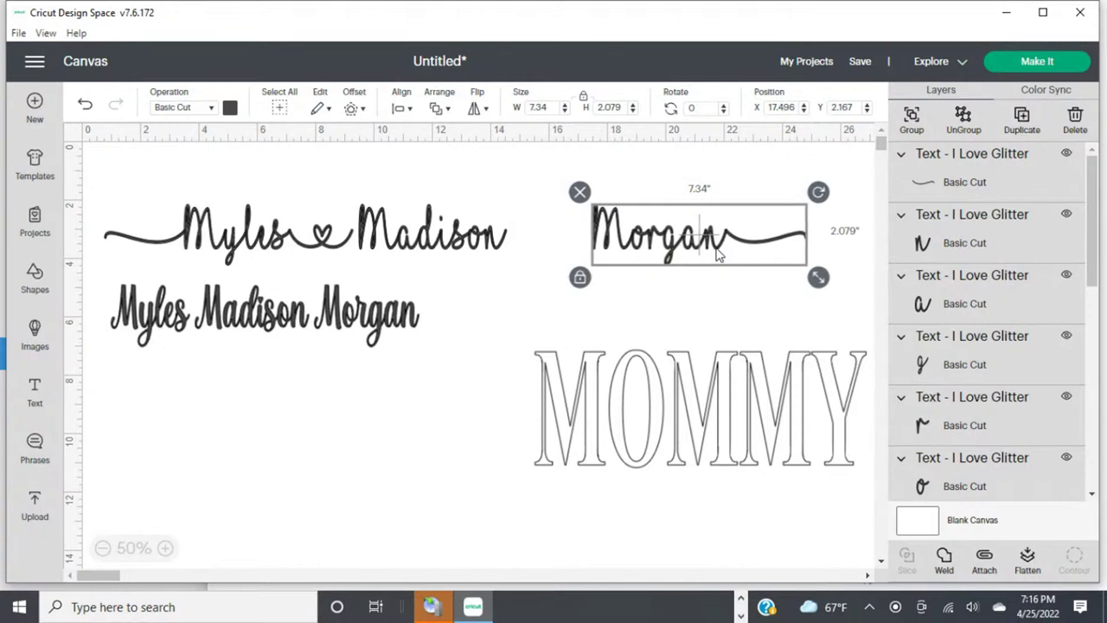
# Paste the copied heart swash directly after the last letter of the second name in the I Love Glitter text.
pyautogui.click(505, 235)
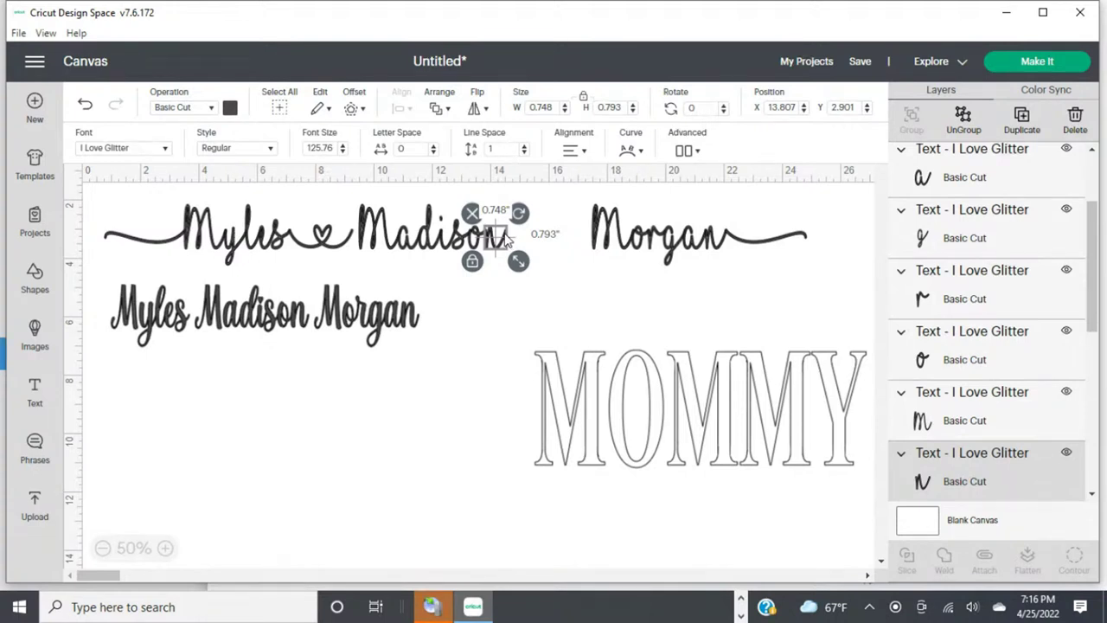
pyautogui.click(483, 301)
pyautogui.click(511, 241)
pyautogui.click(486, 289)
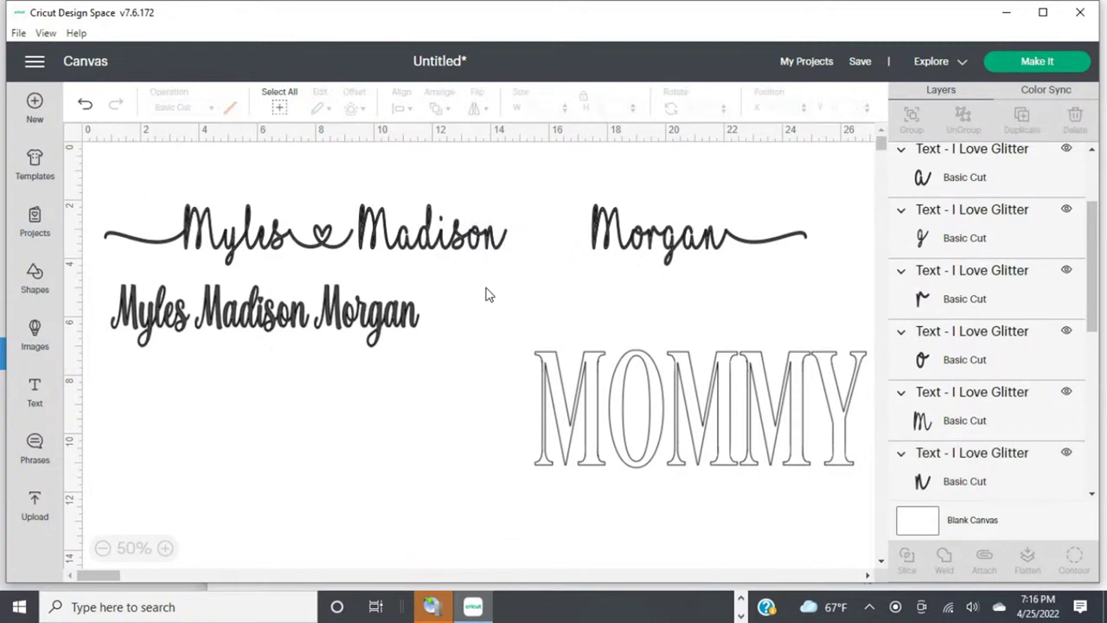
pyautogui.click(321, 246)
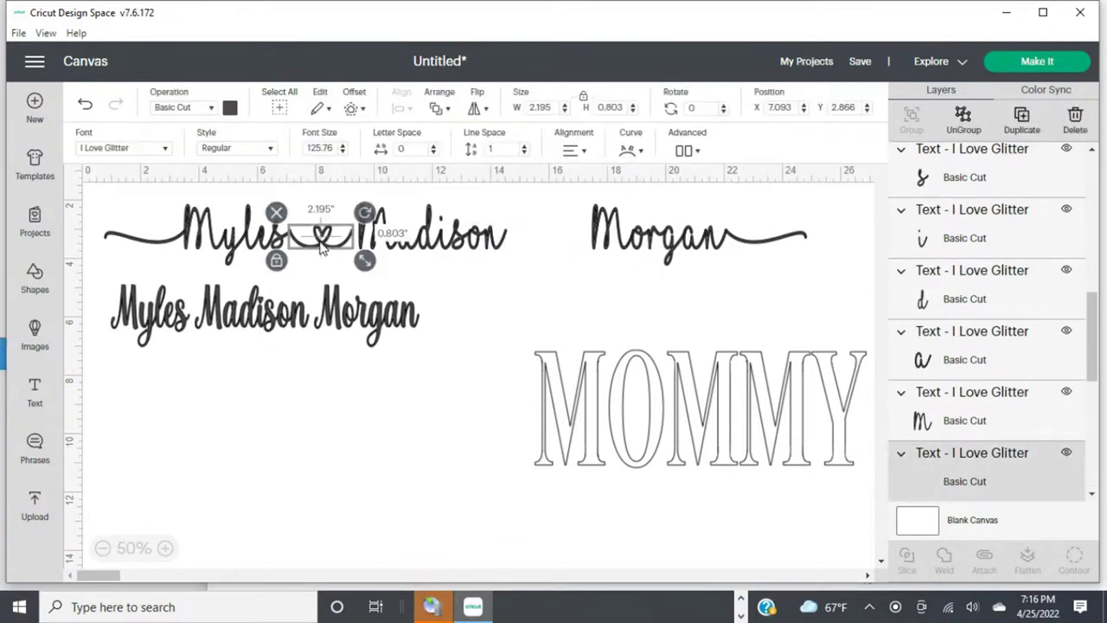
pyautogui.click(507, 239)
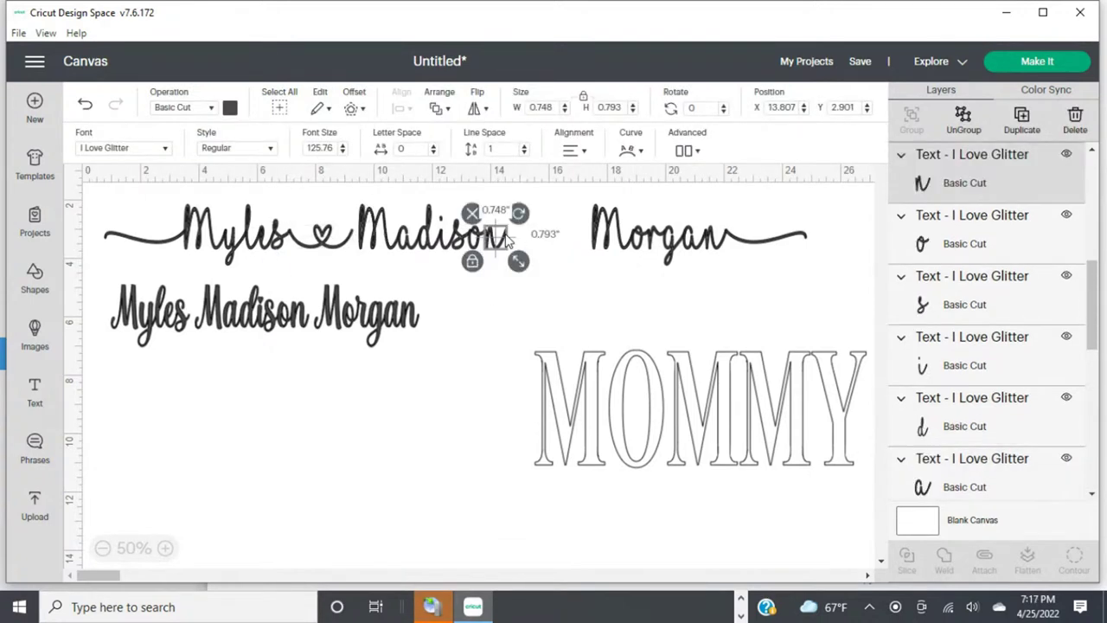
pyautogui.click(507, 239)
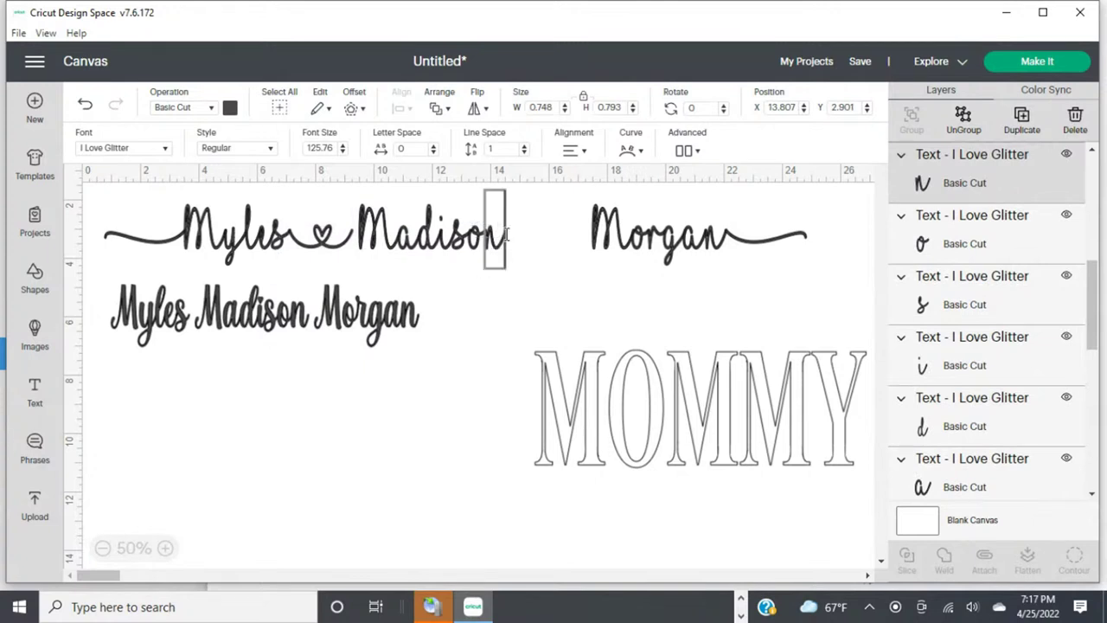
pyautogui.moveTo(507, 234); pyautogui.dragTo(516, 262)
pyautogui.click(513, 294)
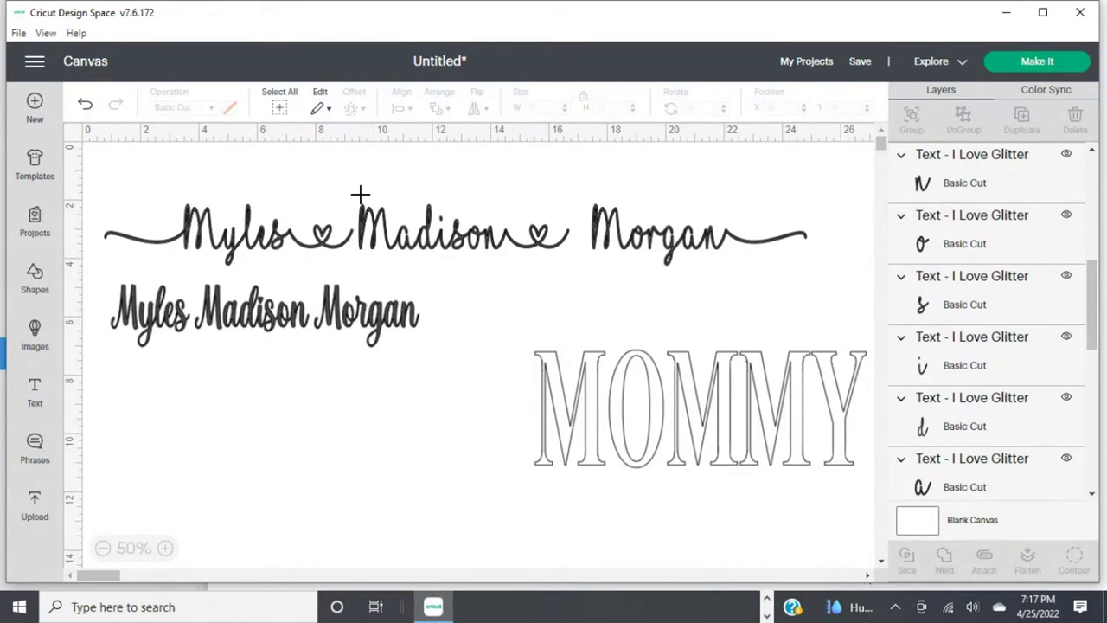
# Select the second name together with its heart swash and nudge them horizontally toward the first name until they join the first heart swash.
pyautogui.moveTo(360, 186); pyautogui.dragTo(552, 255)
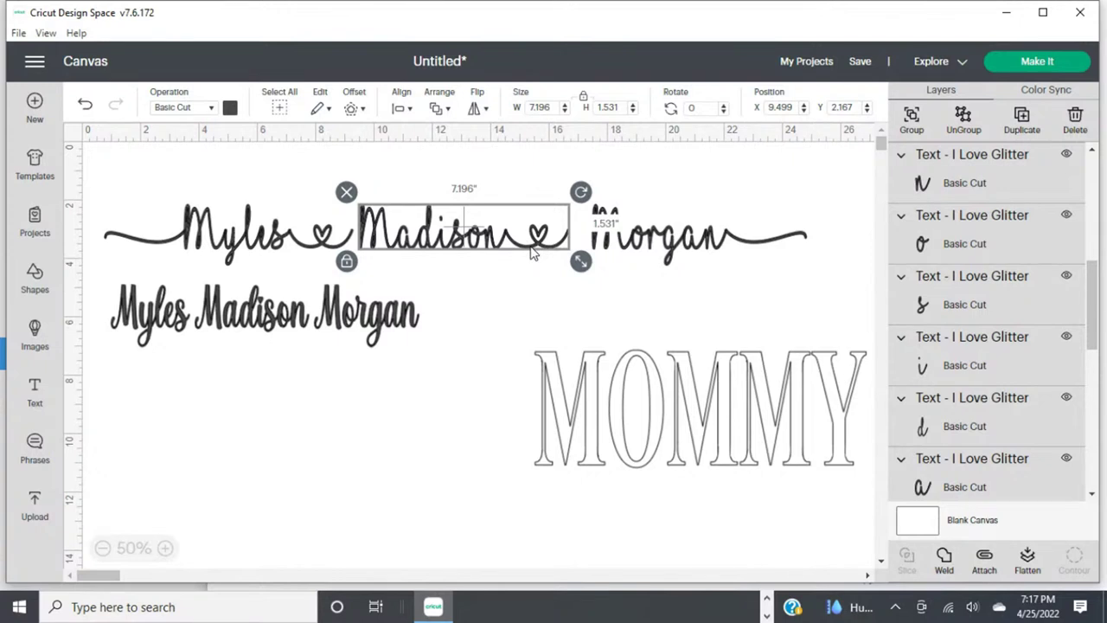
pyautogui.press('Left')
pyautogui.press('Left')
pyautogui.press('Left')
pyautogui.press('Left')
pyautogui.press('Left')
pyautogui.press('Left')
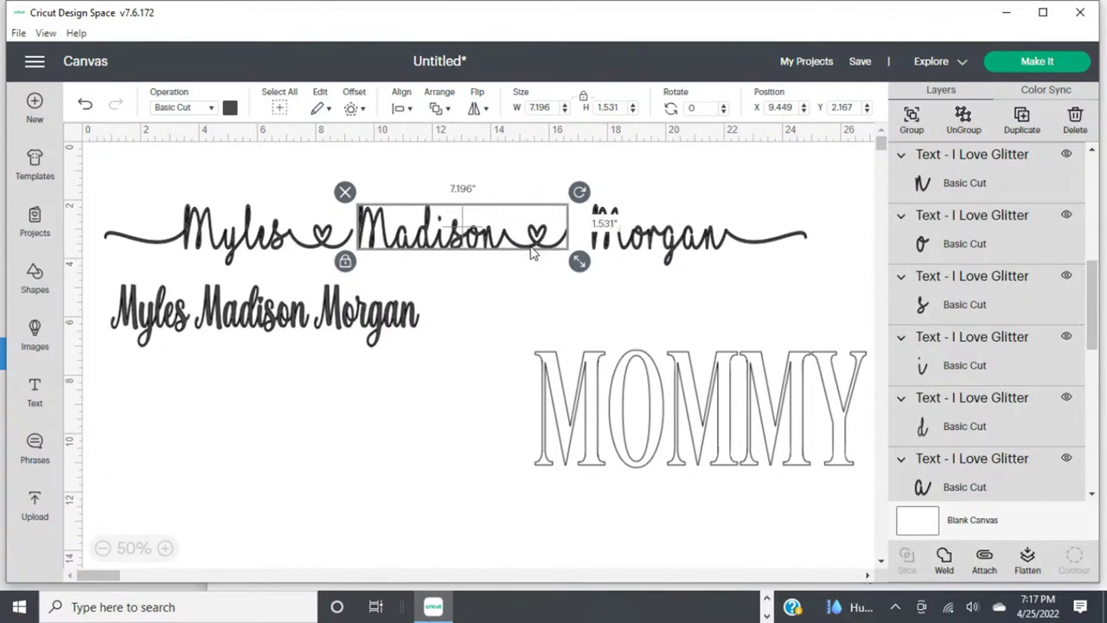
pyautogui.press('Left')
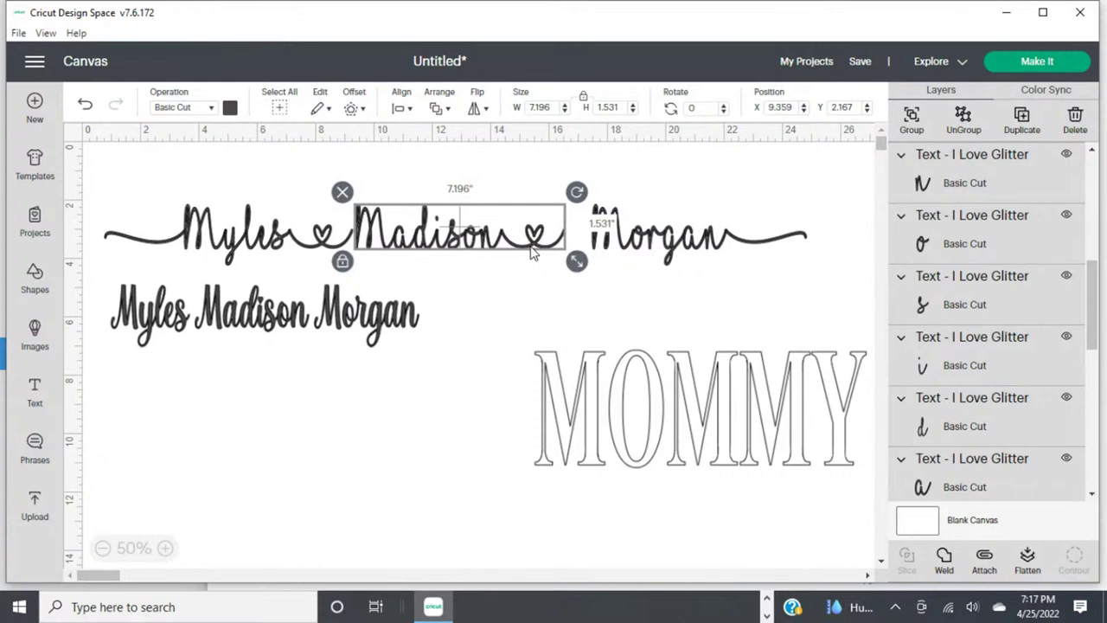
pyautogui.press('Left')
pyautogui.press('Left')
pyautogui.press('Left')
pyautogui.press('Left')
pyautogui.press('Left')
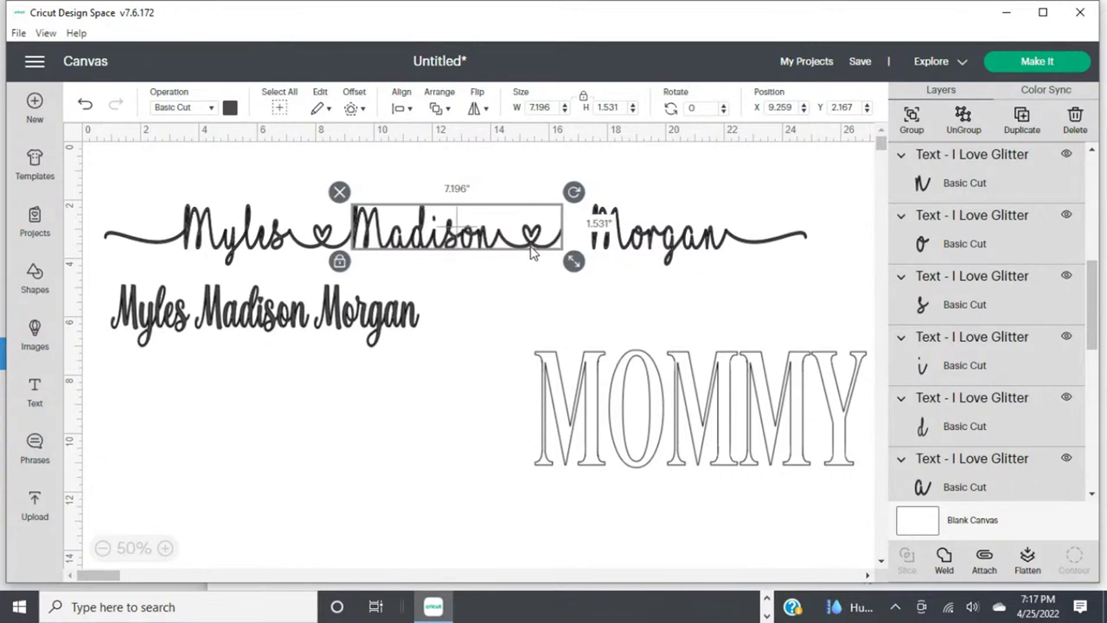
pyautogui.press('Left')
pyautogui.press('Left')
pyautogui.press('Left')
pyautogui.click(489, 304)
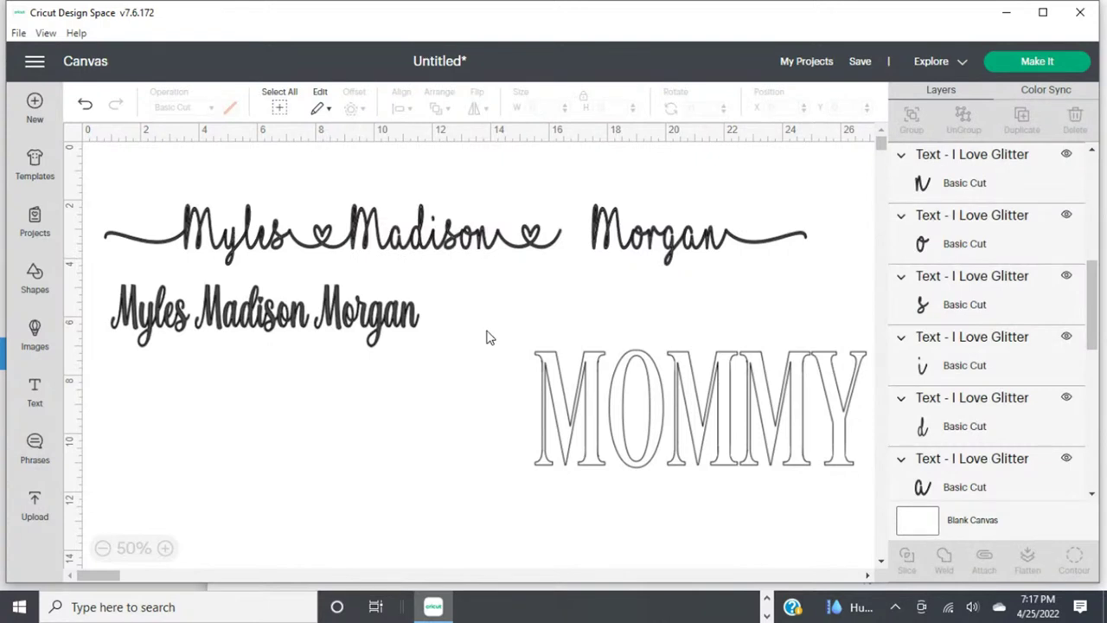
# Select the third name with its trailing swash and move them horizontally to about X 16.47 so the first letter joins the second heart swash.
pyautogui.moveTo(607, 210); pyautogui.dragTo(763, 251)
pyautogui.press('Left')
pyautogui.press('Left')
pyautogui.press('Left')
pyautogui.press('Left')
pyautogui.press('Left')
pyautogui.press('Left')
pyautogui.press('Left')
pyautogui.press('Left')
pyautogui.press('Left')
pyautogui.press('Left')
pyautogui.press('Left')
pyautogui.press('Left')
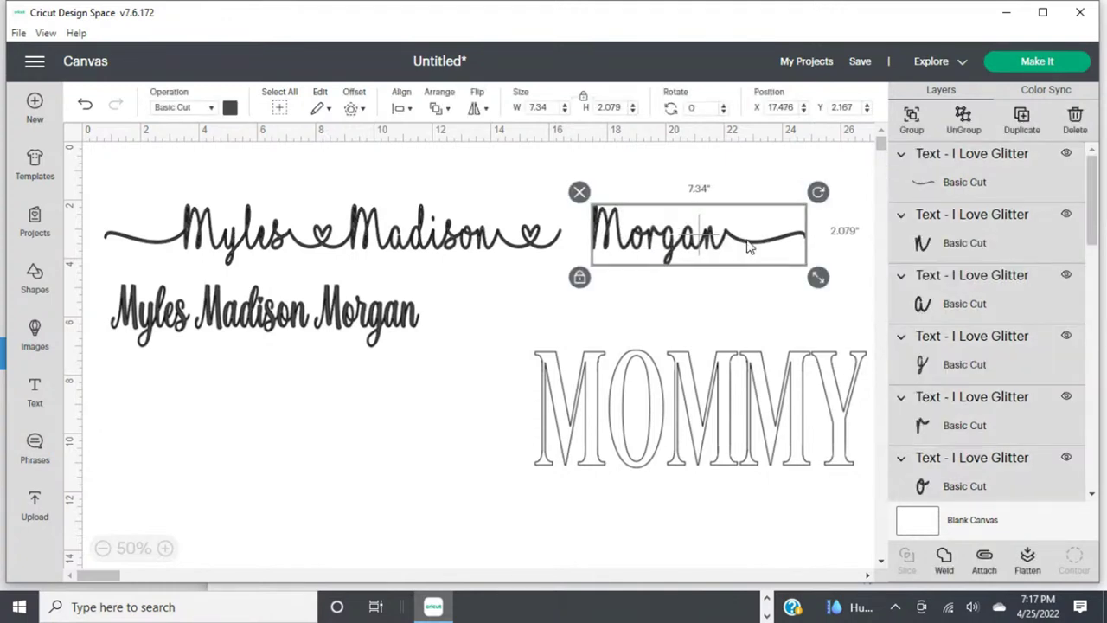
pyautogui.press('Left')
pyautogui.press('Left')
pyautogui.press('Left')
pyautogui.press('Left')
pyautogui.press('Left')
pyautogui.press('Left')
pyautogui.press('Left')
pyautogui.press('Left')
pyautogui.press('Left')
pyautogui.press('Left')
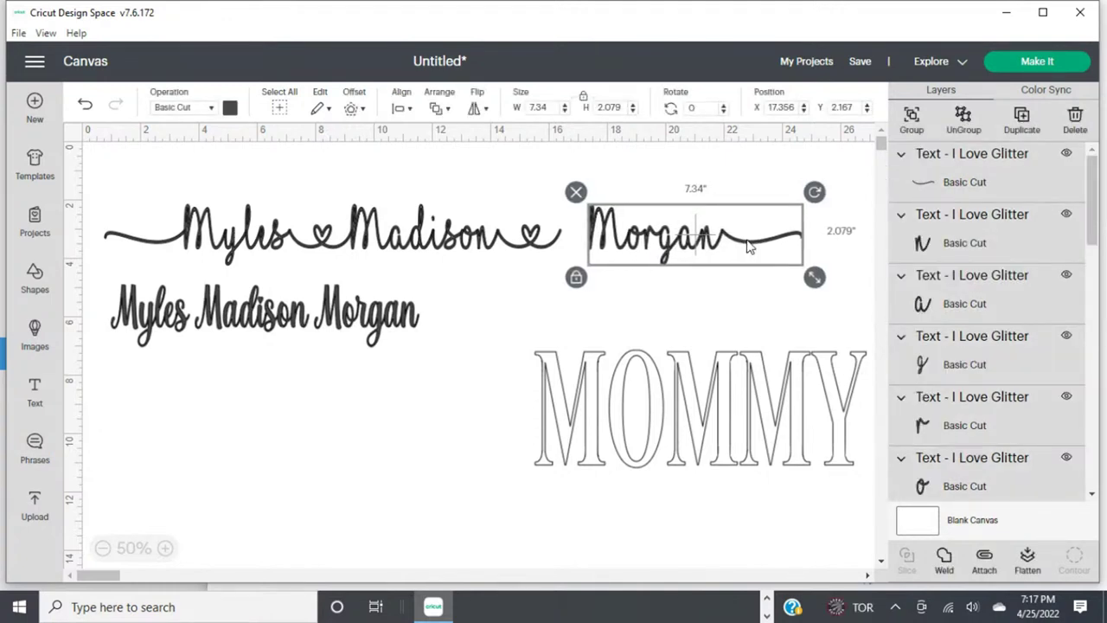
pyautogui.press('Left')
pyautogui.press('Left')
pyautogui.press('Left')
pyautogui.press('Left')
pyautogui.press('Left')
pyautogui.press('Left')
pyautogui.press('Left')
pyautogui.press('Left')
pyautogui.press('Left')
pyautogui.press('Left')
pyautogui.press('Left')
pyautogui.press('Left')
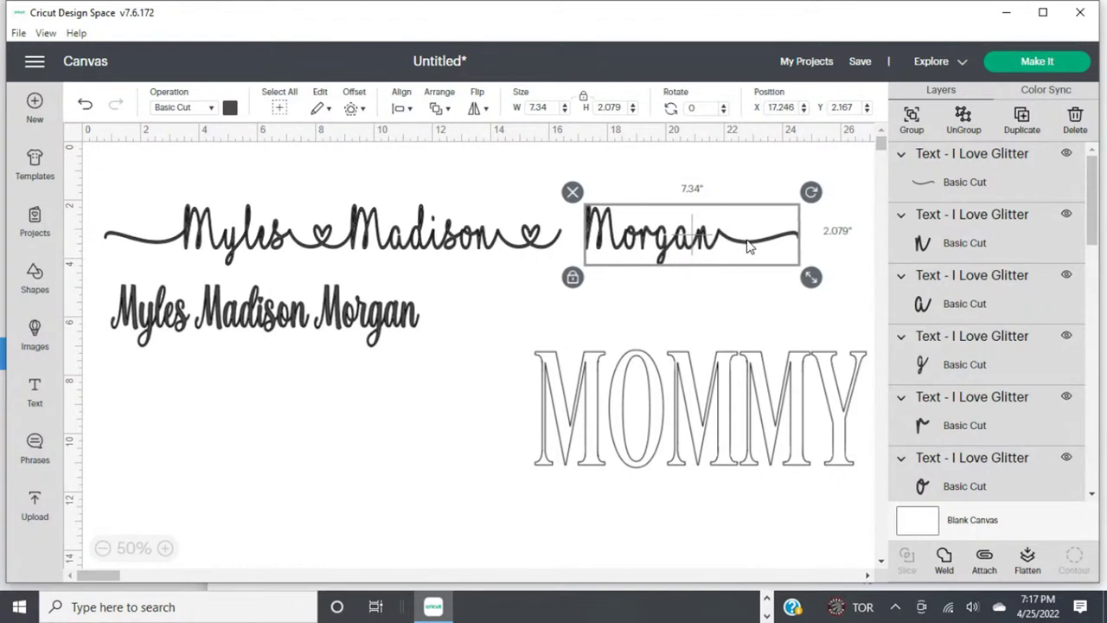
pyautogui.press('Left')
pyautogui.press('Left')
pyautogui.press('Left')
pyautogui.press('Left')
pyautogui.press('Left')
pyautogui.press('Left')
pyautogui.press('Left')
pyautogui.press('Left')
pyautogui.press('Left')
pyautogui.press('Left')
pyautogui.press('Left')
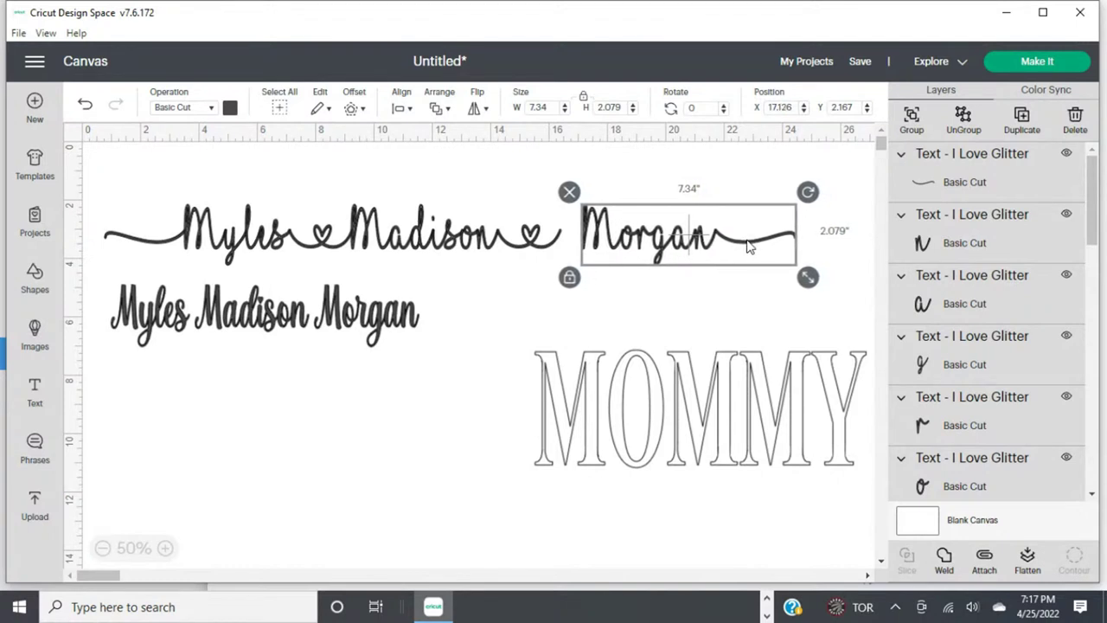
pyautogui.press('Left')
pyautogui.press('Left')
pyautogui.press('Left')
pyautogui.press('Left')
pyautogui.press('Left')
pyautogui.press('Left')
pyautogui.press('Left')
pyautogui.press('Left')
pyautogui.press('Left')
pyautogui.press('Left')
pyautogui.press('Left')
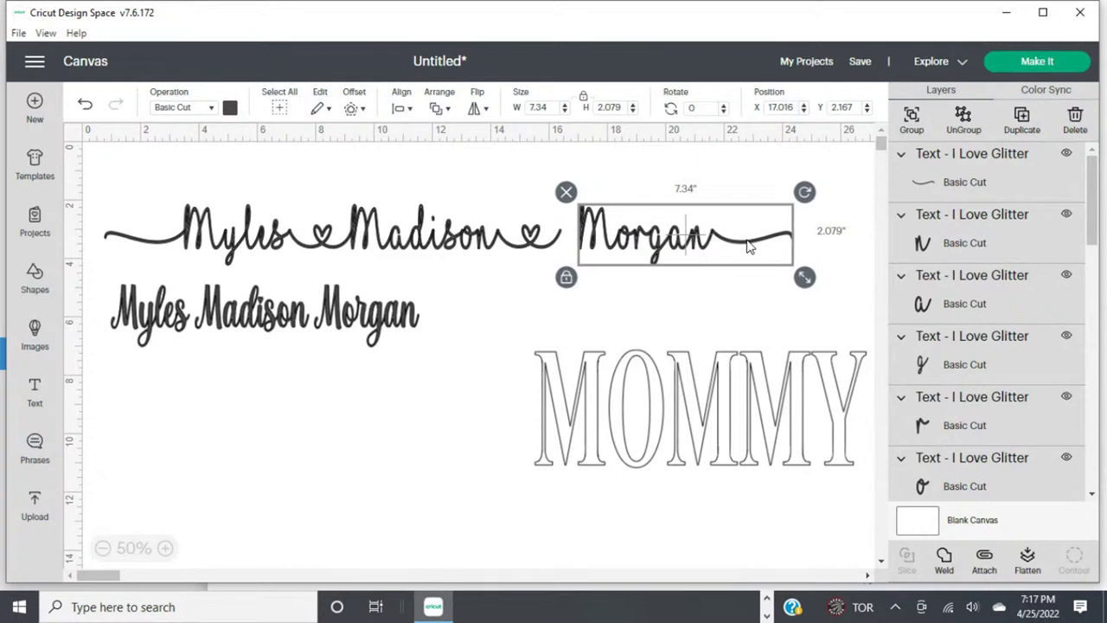
pyautogui.press('Left')
pyautogui.press('Left')
pyautogui.press('Left')
pyautogui.press('Left')
pyautogui.press('Left')
pyautogui.press('Left')
pyautogui.press('Left')
pyautogui.press('Left')
pyautogui.press('Left')
pyautogui.press('Left')
pyautogui.press('Left')
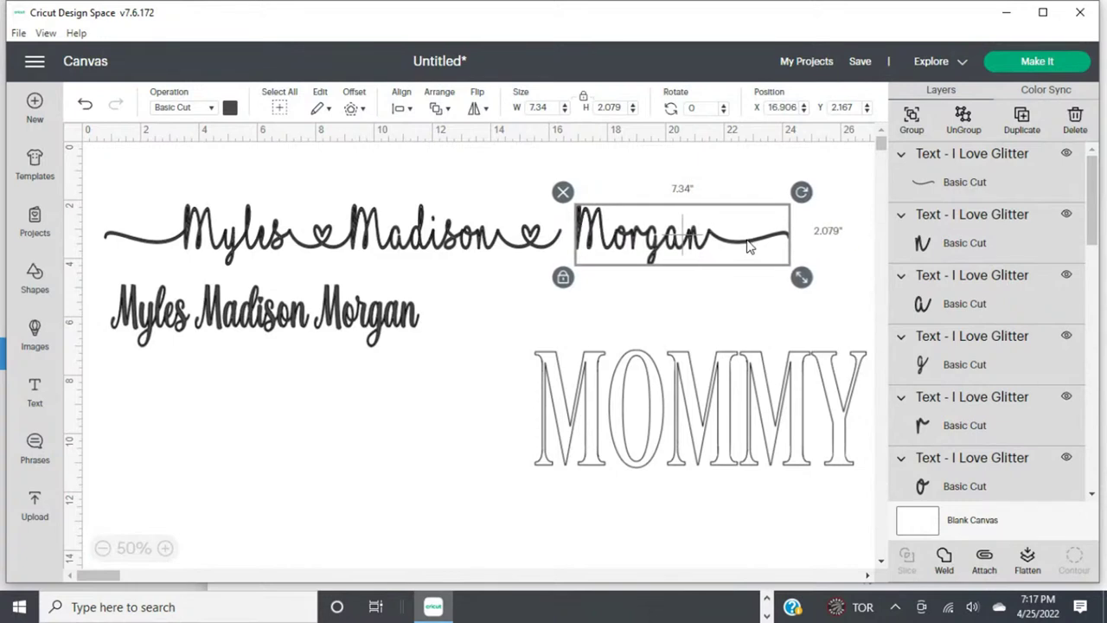
pyautogui.press('Left')
pyautogui.press('Left')
pyautogui.press('Left')
pyautogui.press('Left')
pyautogui.press('Left')
pyautogui.press('Left')
pyautogui.press('Left')
pyautogui.press('Left')
pyautogui.press('Left')
pyautogui.press('Left')
pyautogui.press('Left')
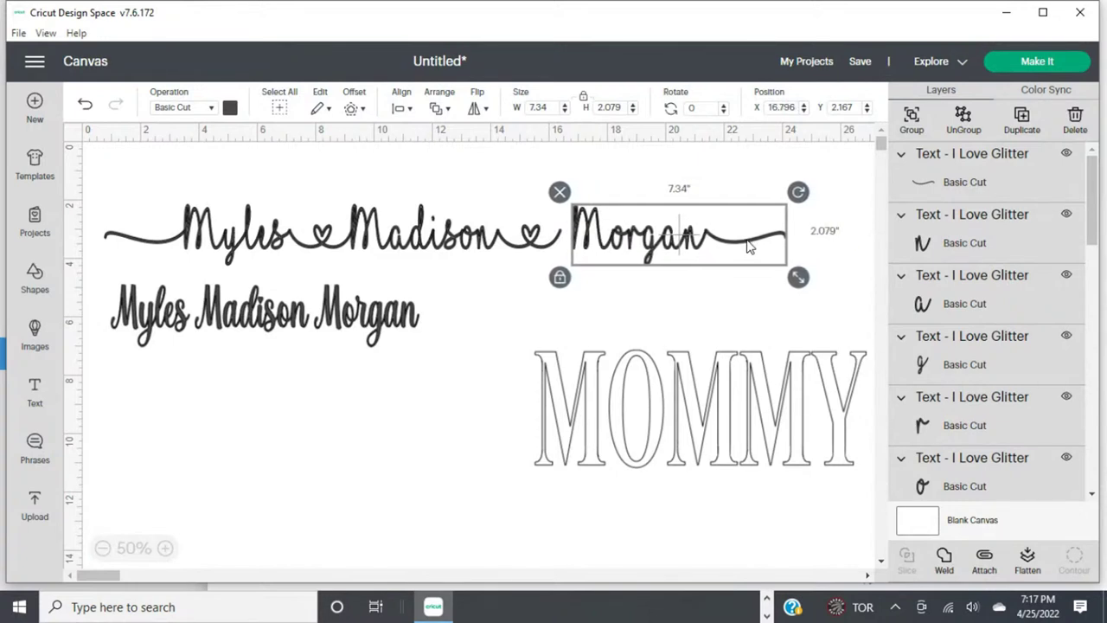
pyautogui.press('Left')
pyautogui.press('Left')
pyautogui.press('Left')
pyautogui.press('Left')
pyautogui.press('Left')
pyautogui.press('Left')
pyautogui.press('Left')
pyautogui.press('Left')
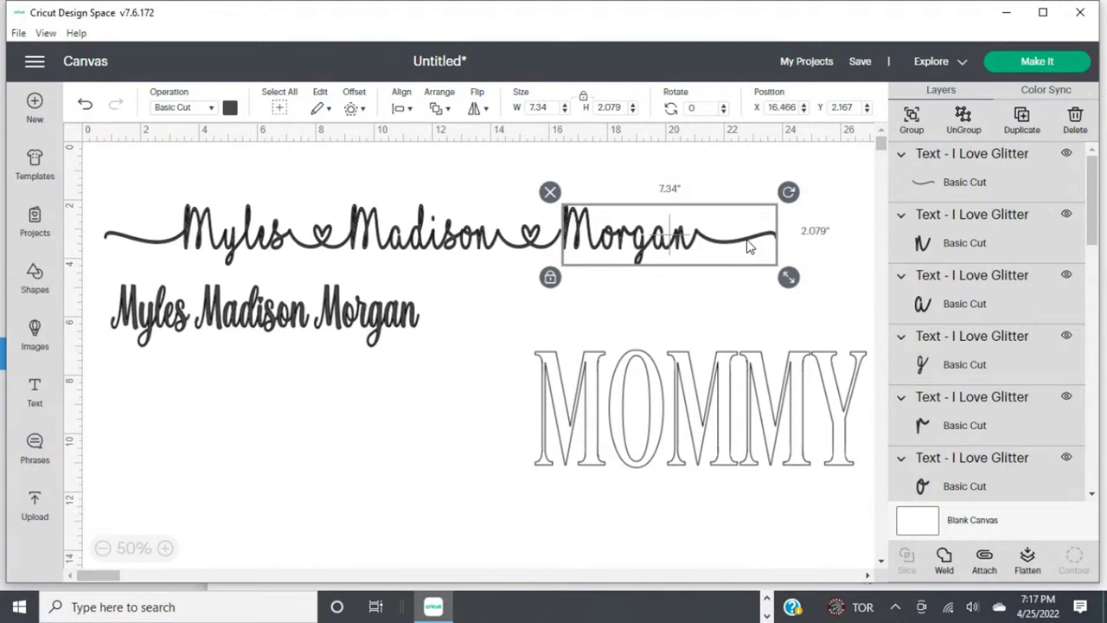
# Nudge the third name with its trailing swash horizontally to about X 16.35 so it overlaps the second heart swash, and deselect it.
pyautogui.press('Left')
pyautogui.press('Left')
pyautogui.press('Left')
pyautogui.press('Left')
pyautogui.press('Left')
pyautogui.press('Left')
pyautogui.press('Left')
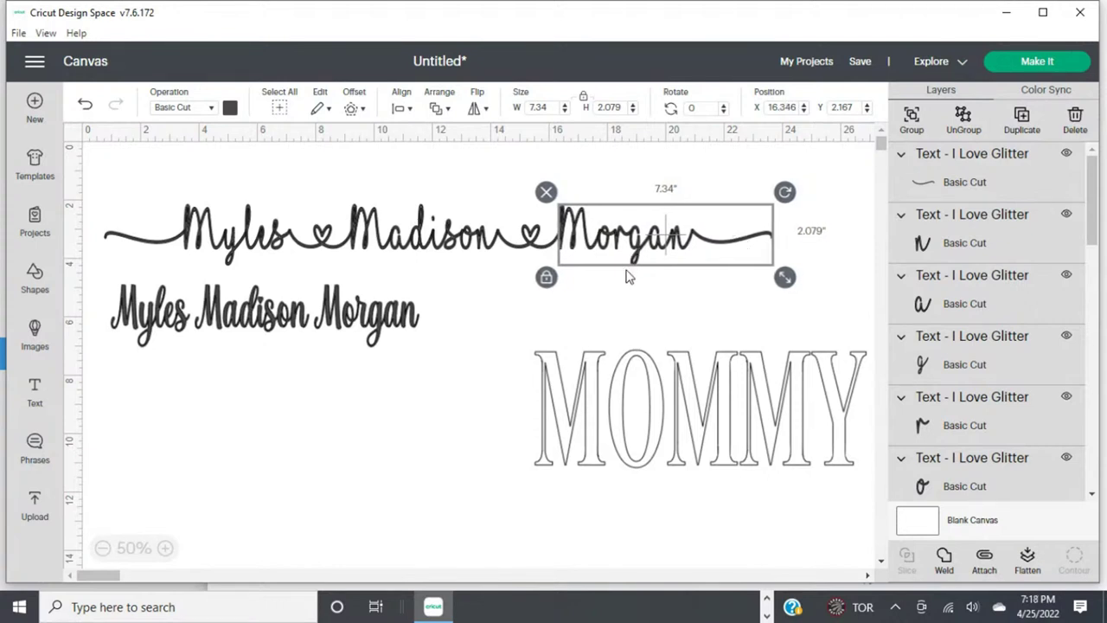
pyautogui.click(622, 312)
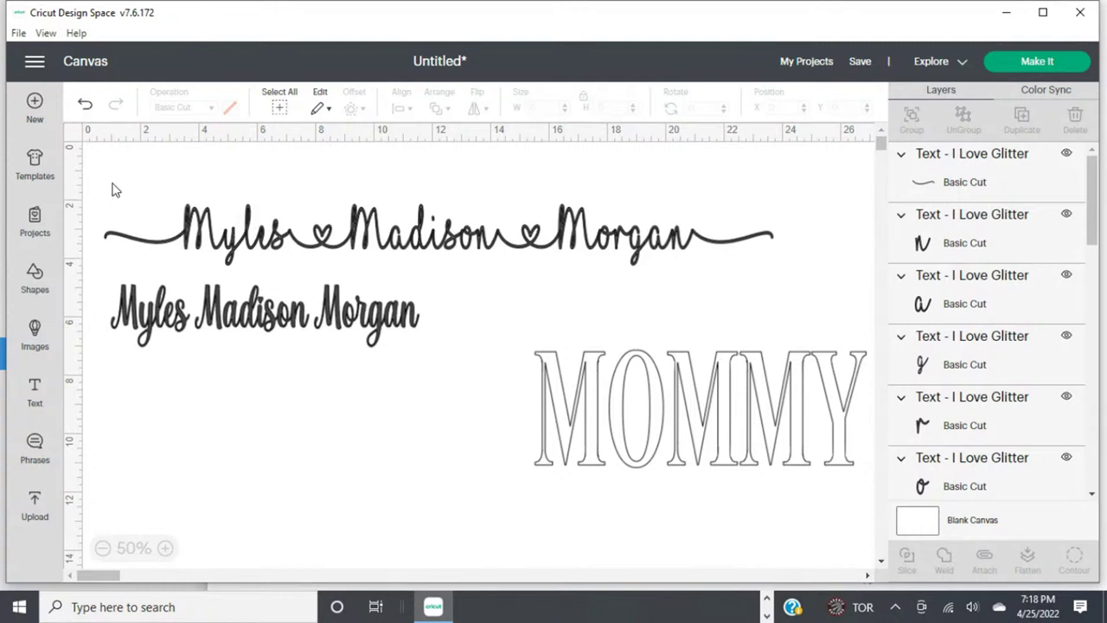
# Attach all letters and swashes of the I Love Glitter names together and move the attached line to about X 1.39, Y 0.97.
pyautogui.moveTo(111, 183); pyautogui.dragTo(750, 273)
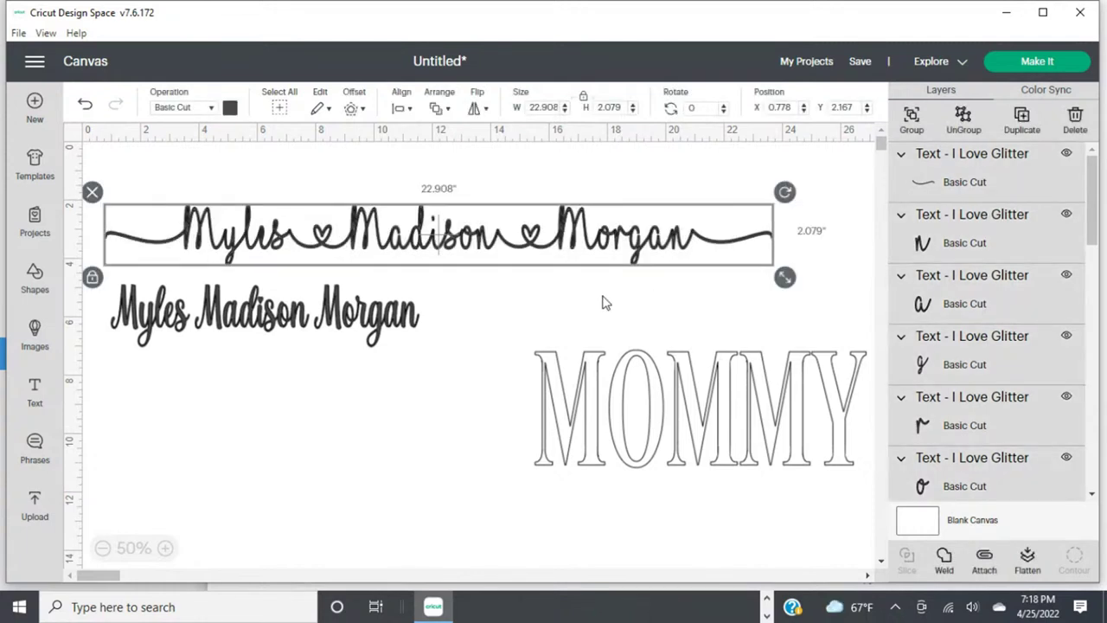
pyautogui.click(984, 561)
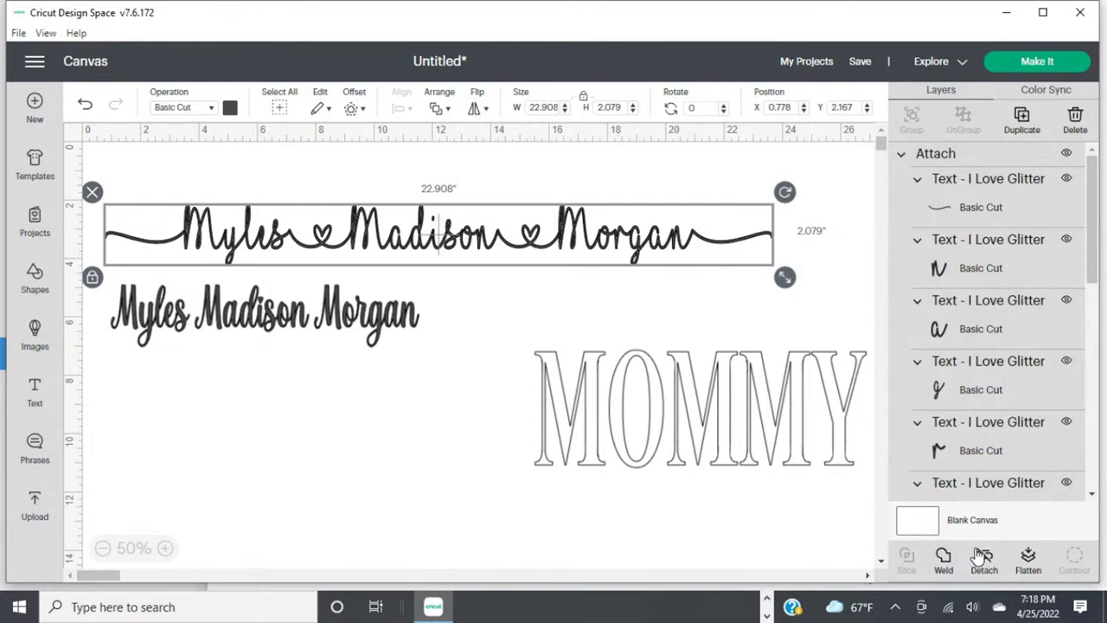
pyautogui.moveTo(441, 244); pyautogui.dragTo(454, 222)
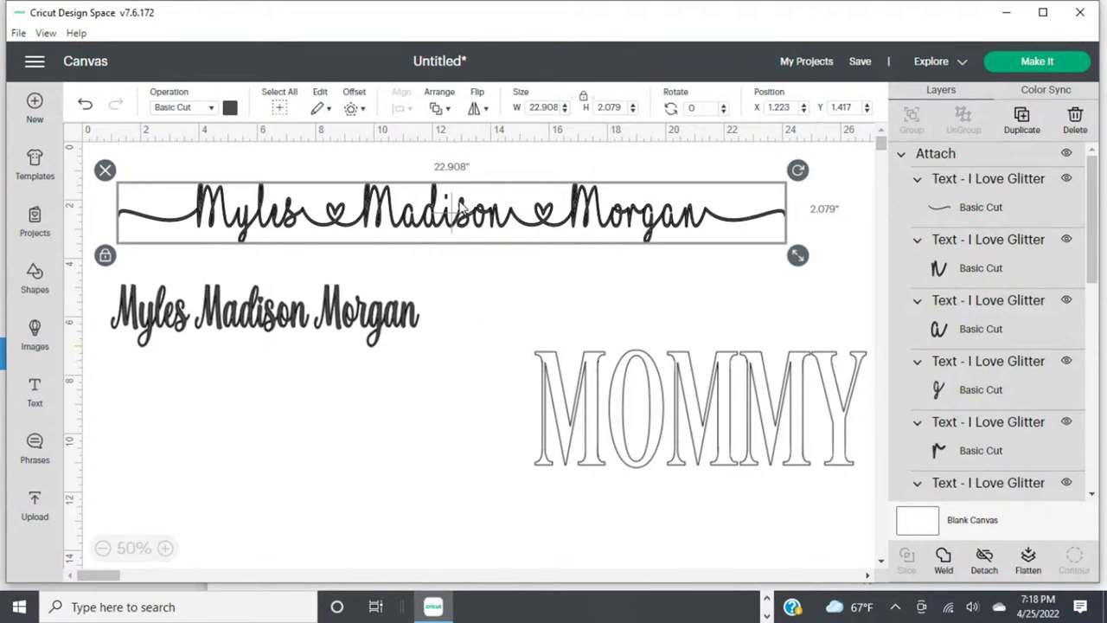
pyautogui.moveTo(463, 208); pyautogui.dragTo(465, 211)
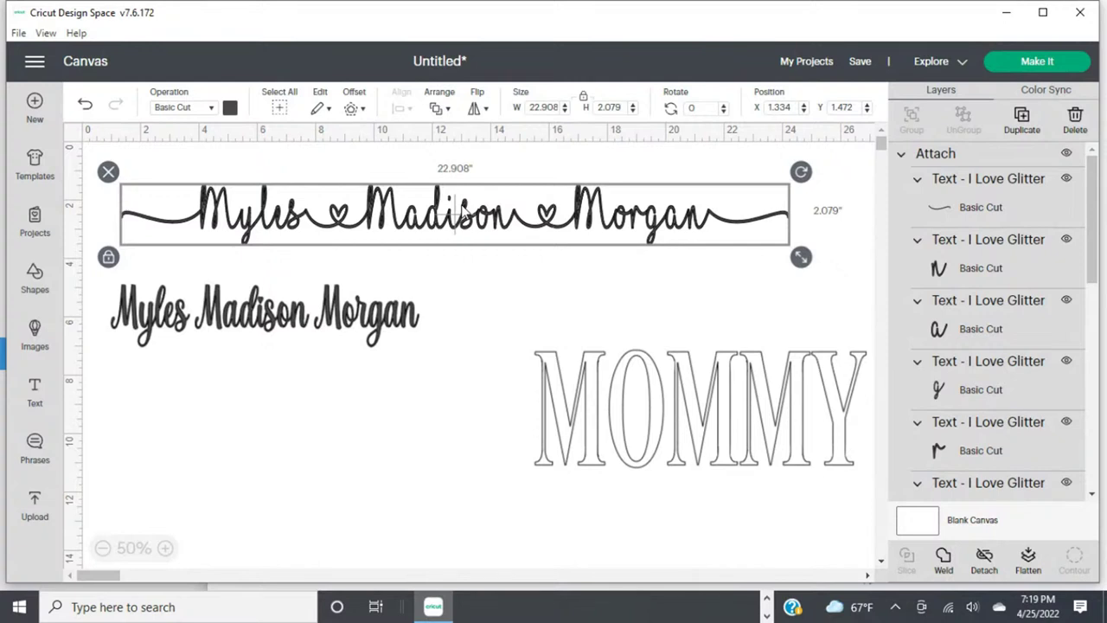
pyautogui.moveTo(439, 227); pyautogui.dragTo(440, 213)
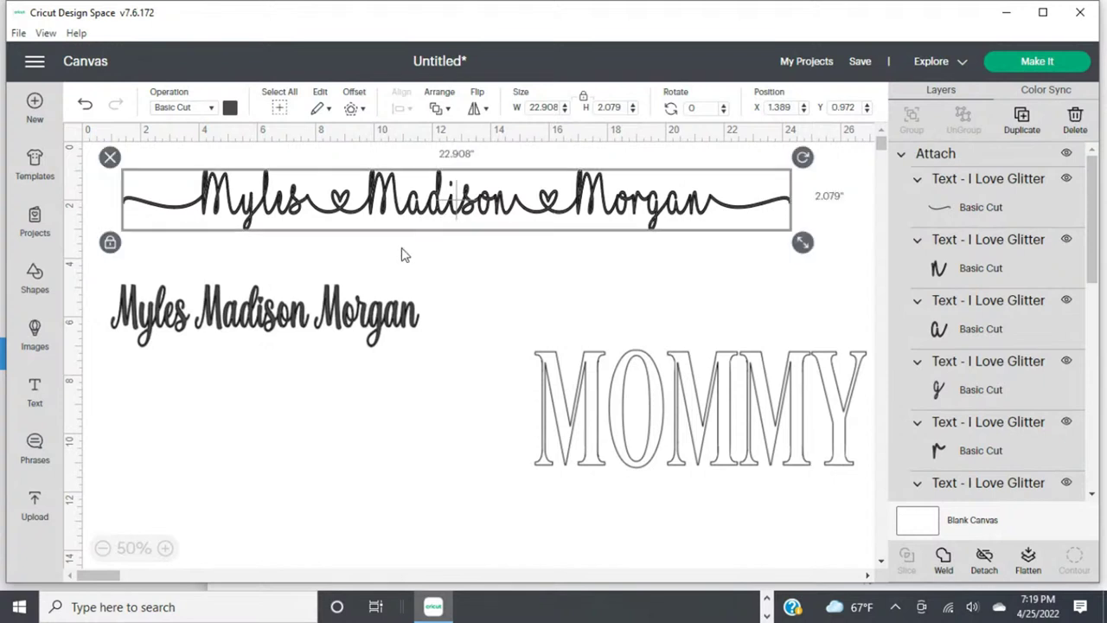
# Reposition the josephsophia names text below the attached line at about X 2.87, Y 4.54.
pyautogui.click(341, 320)
pyautogui.moveTo(320, 320); pyautogui.dragTo(360, 311)
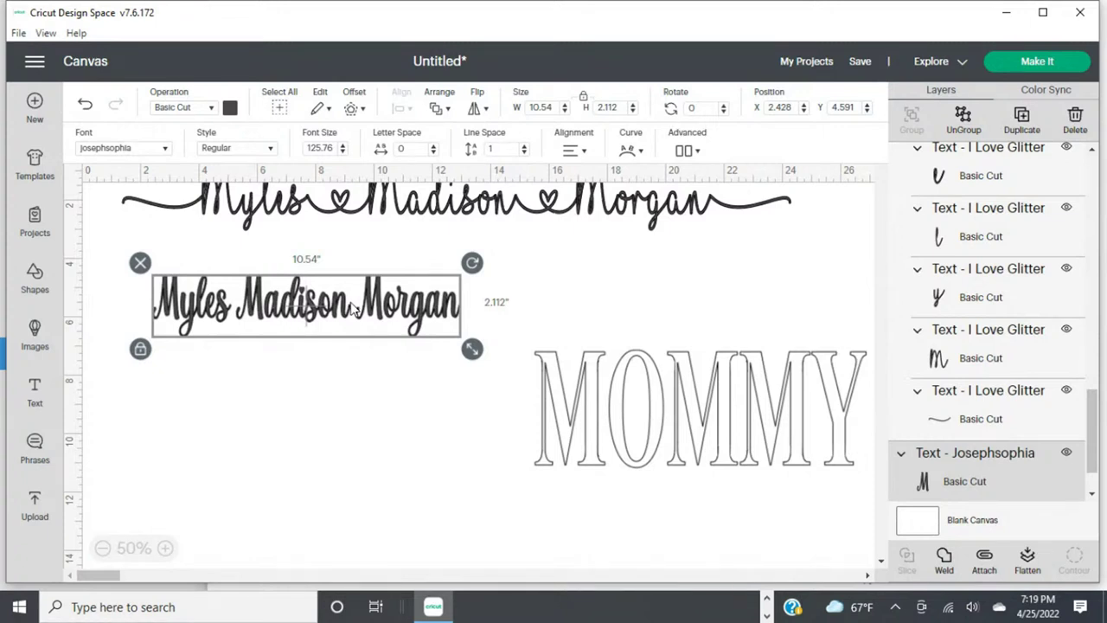
pyautogui.moveTo(389, 300); pyautogui.dragTo(357, 302)
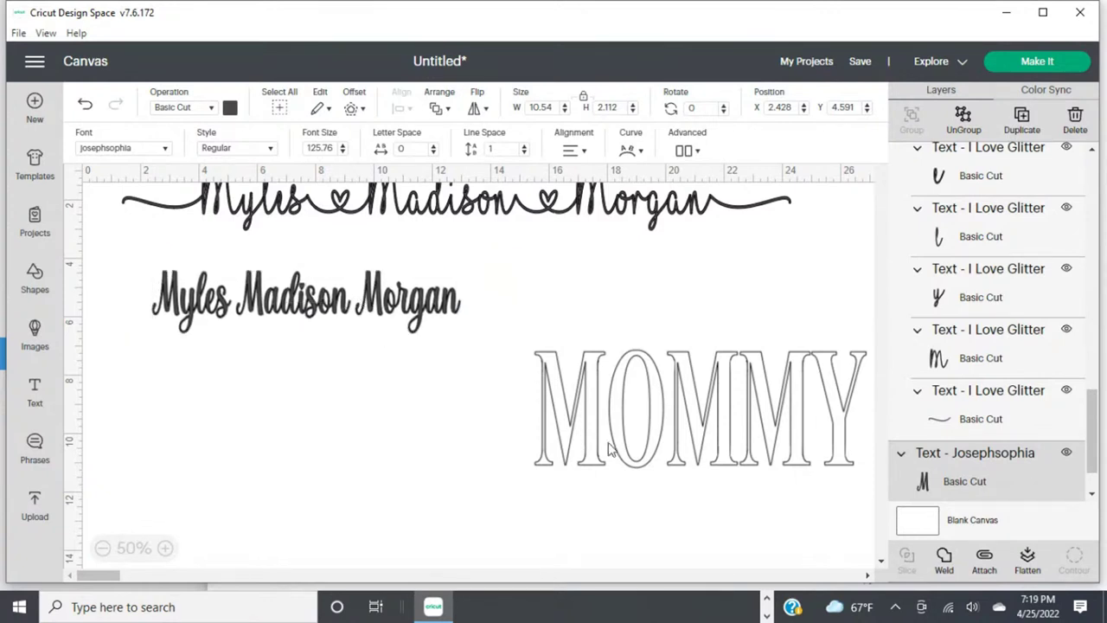
pyautogui.click(1058, 460)
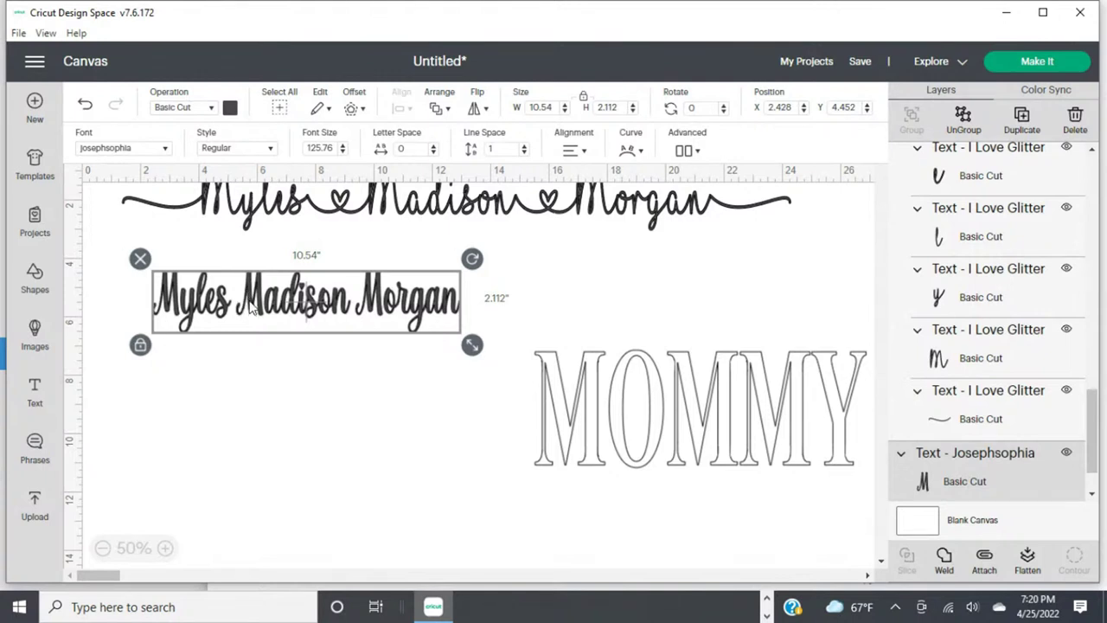
pyautogui.moveTo(243, 314); pyautogui.dragTo(265, 313)
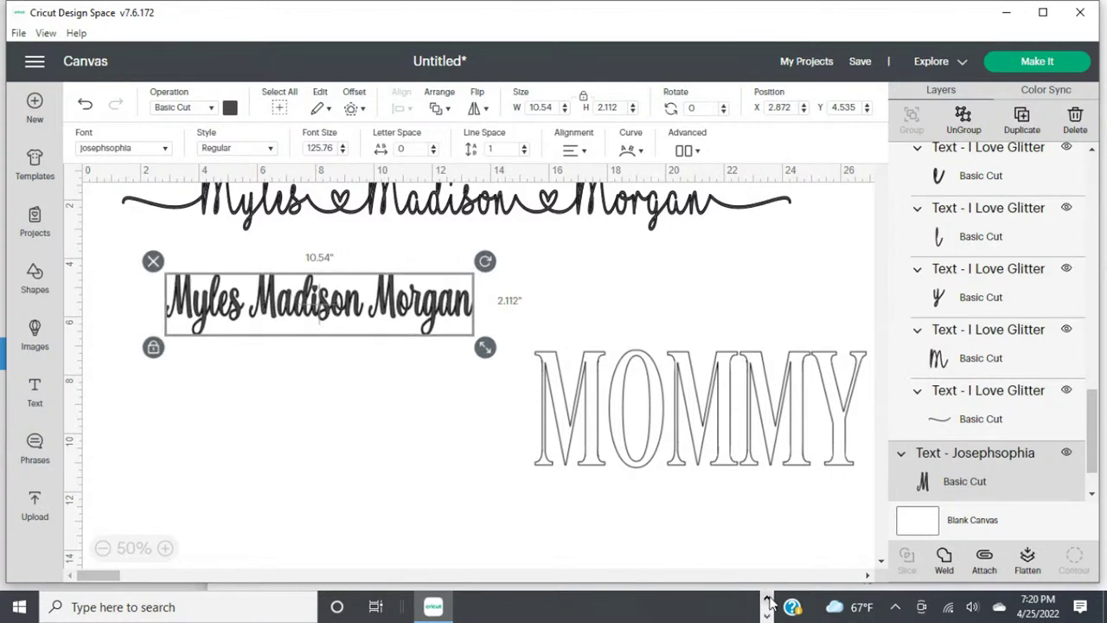
# Save the project with the title "mom shirt in progress".
pyautogui.click(860, 62)
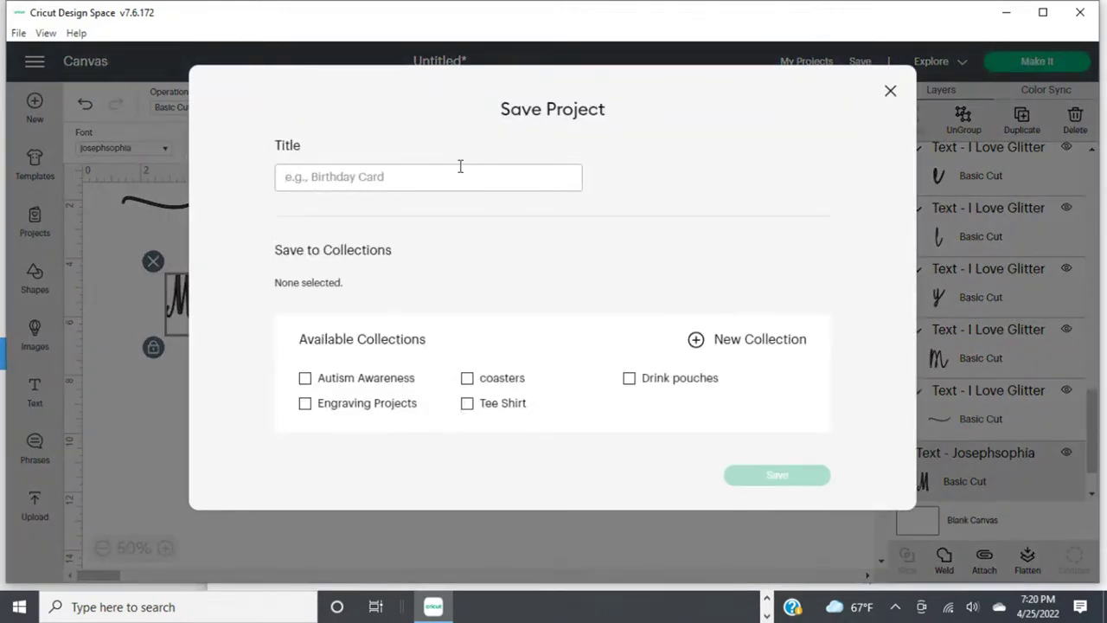
pyautogui.write('my')
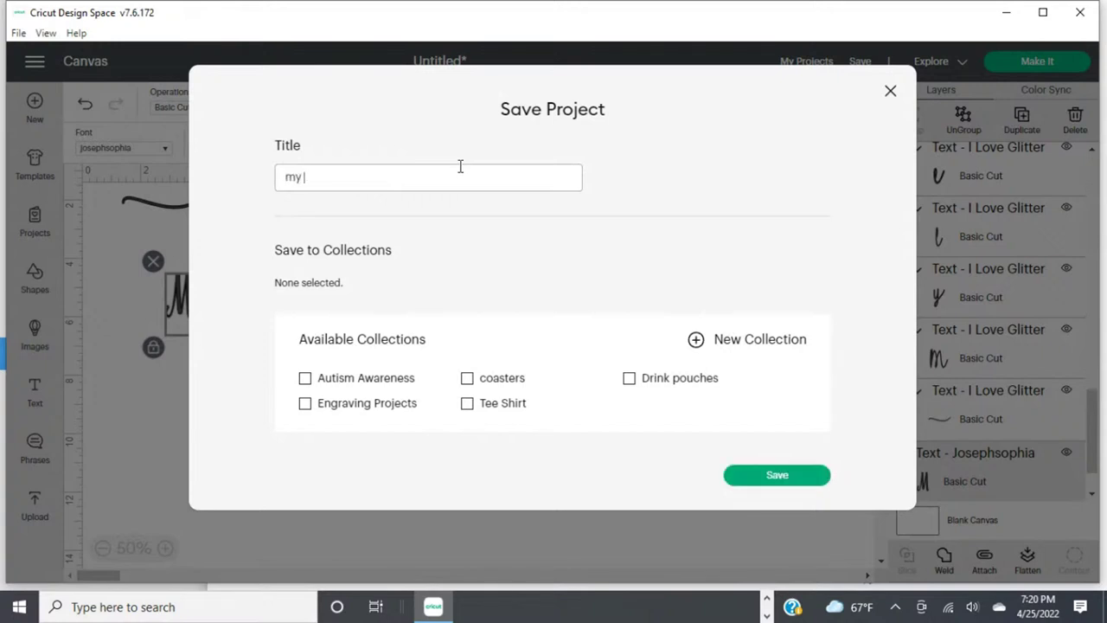
pyautogui.press('BackSpace')
pyautogui.write('om shirt in progress')
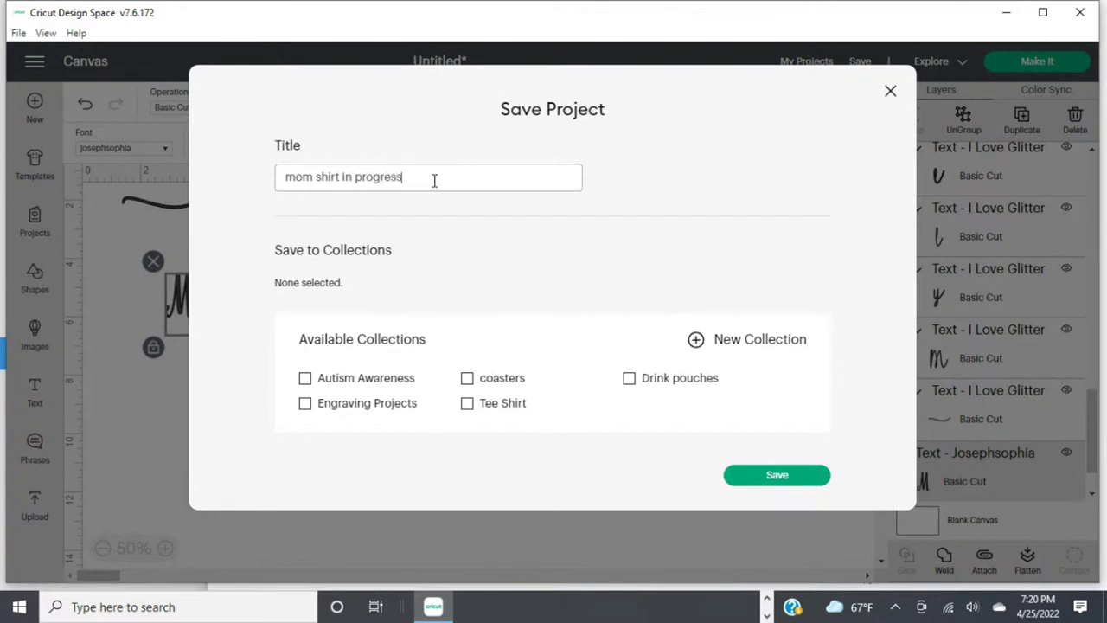
pyautogui.click(801, 483)
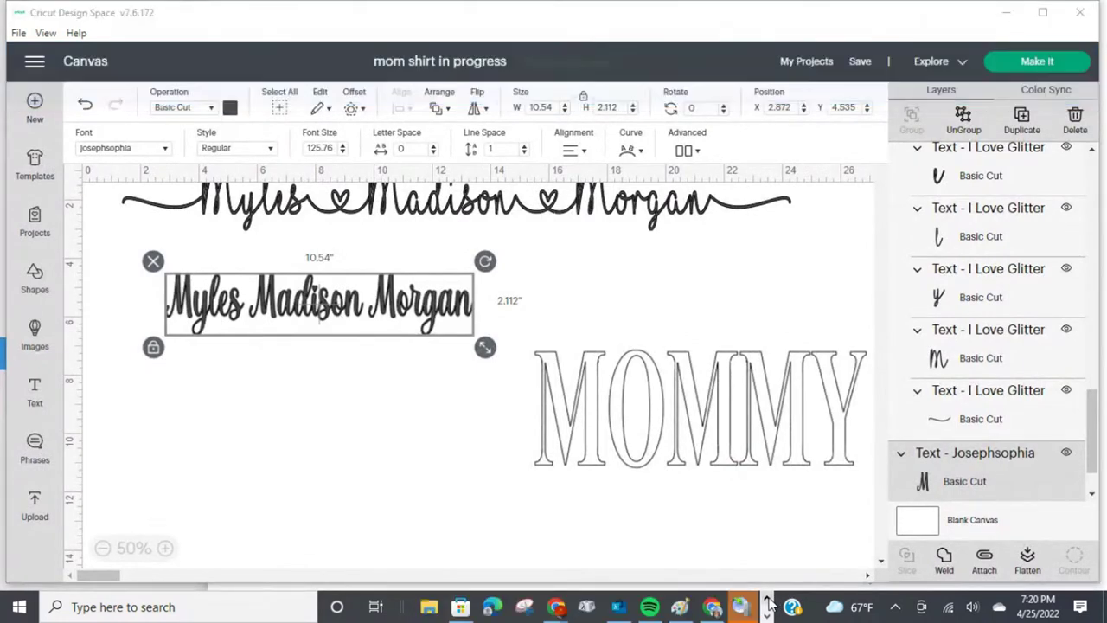
# Switch to Character Map UWP and display the characters of the josephsophia font.
pyautogui.click(617, 606)
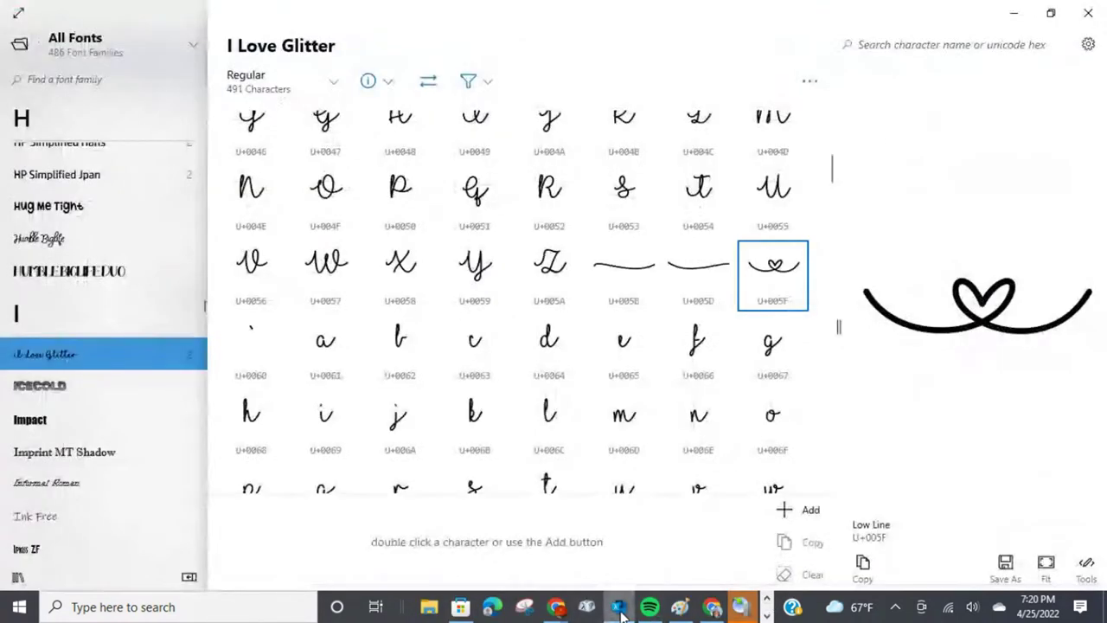
pyautogui.scroll(-1, 83, 406)
pyautogui.scroll(-3, 82, 406)
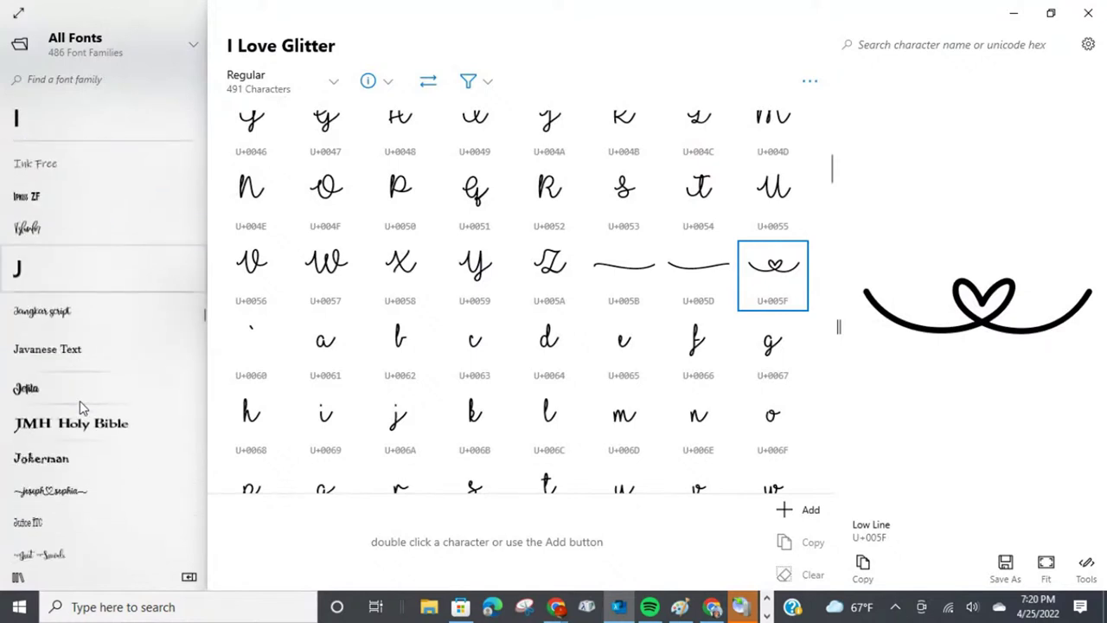
pyautogui.click(61, 320)
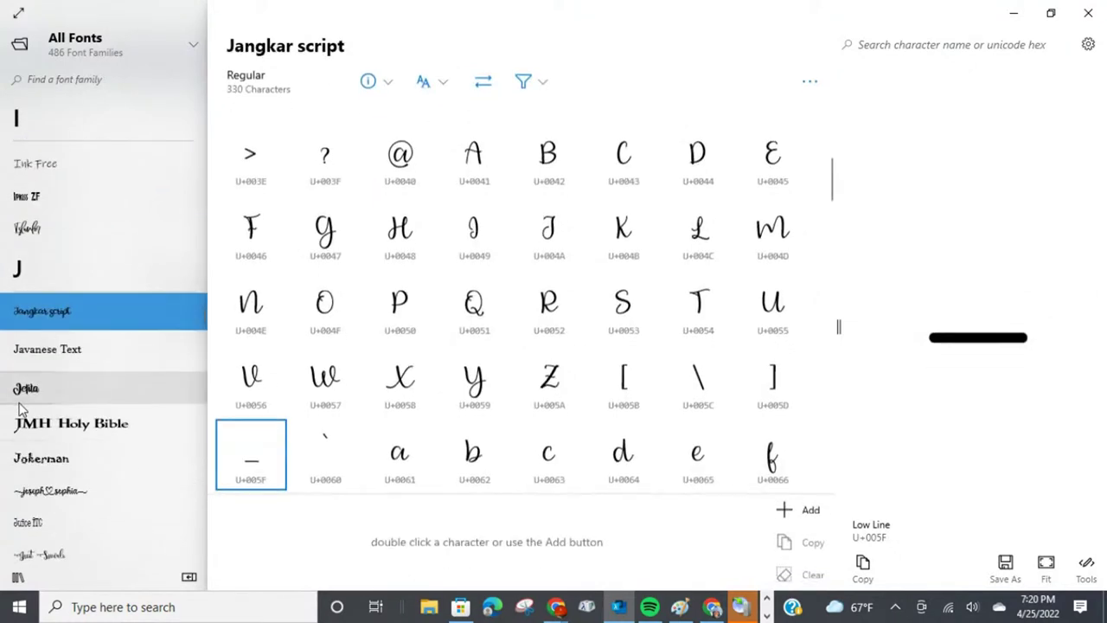
pyautogui.click(35, 388)
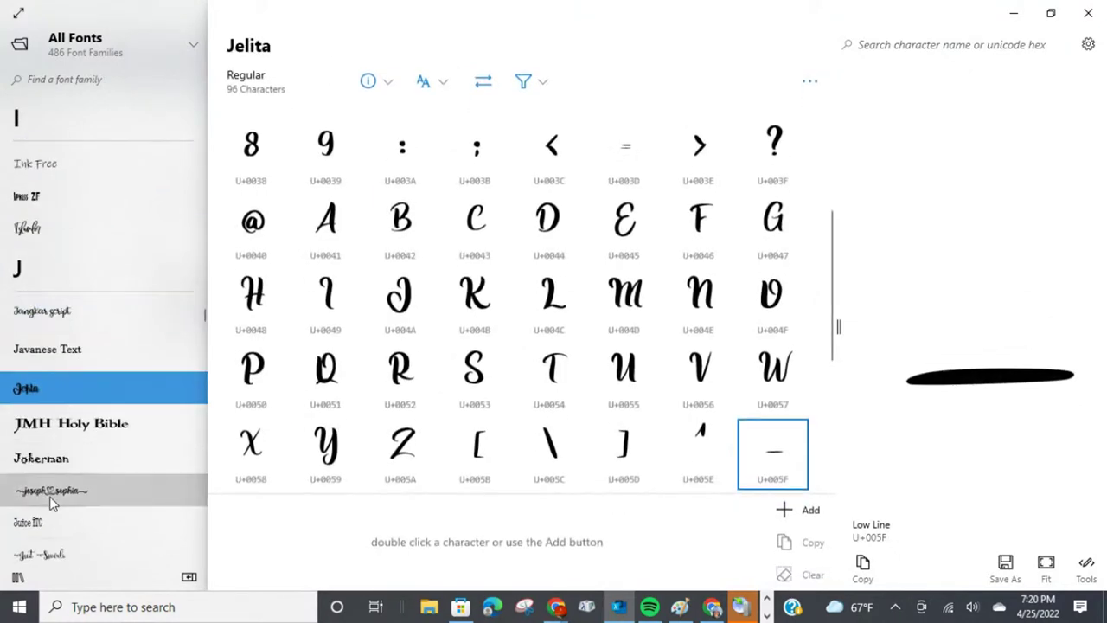
pyautogui.click(52, 493)
# Find the heart-tailed lowercase s (U+E01C) in the josephsophia character set and copy it.
pyautogui.scroll(-5, 585, 309)
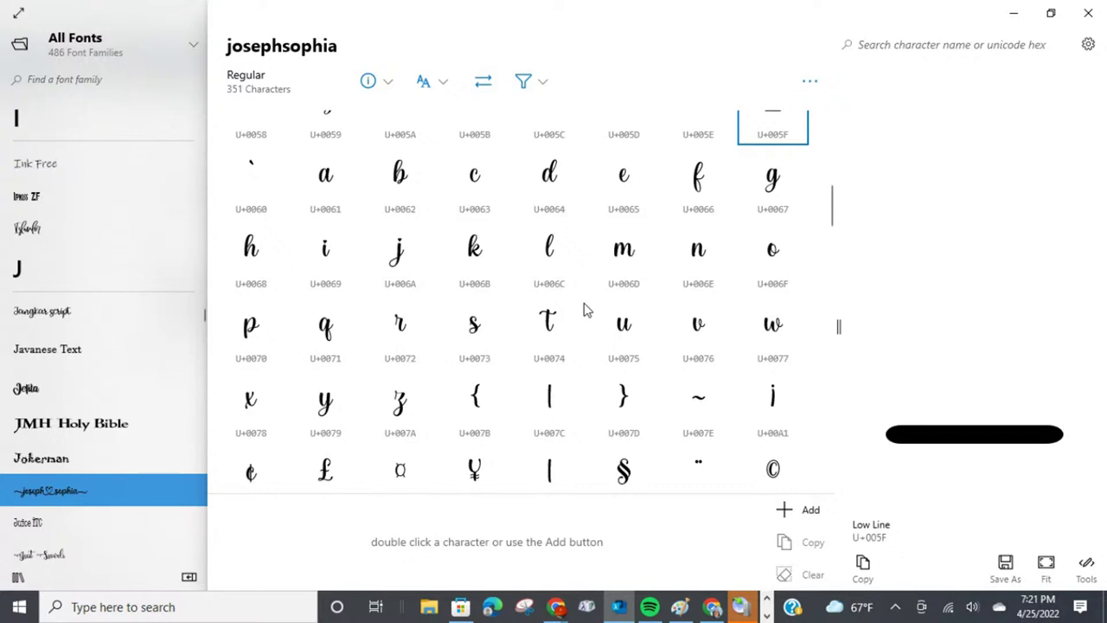
pyautogui.scroll(-3, 585, 308)
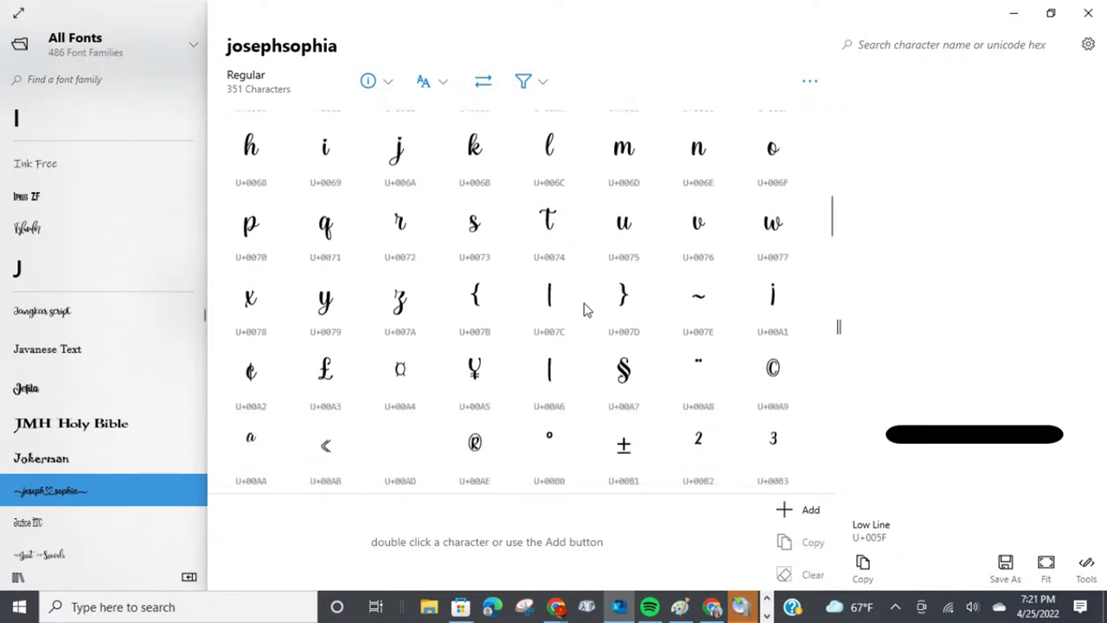
pyautogui.scroll(-9, 585, 309)
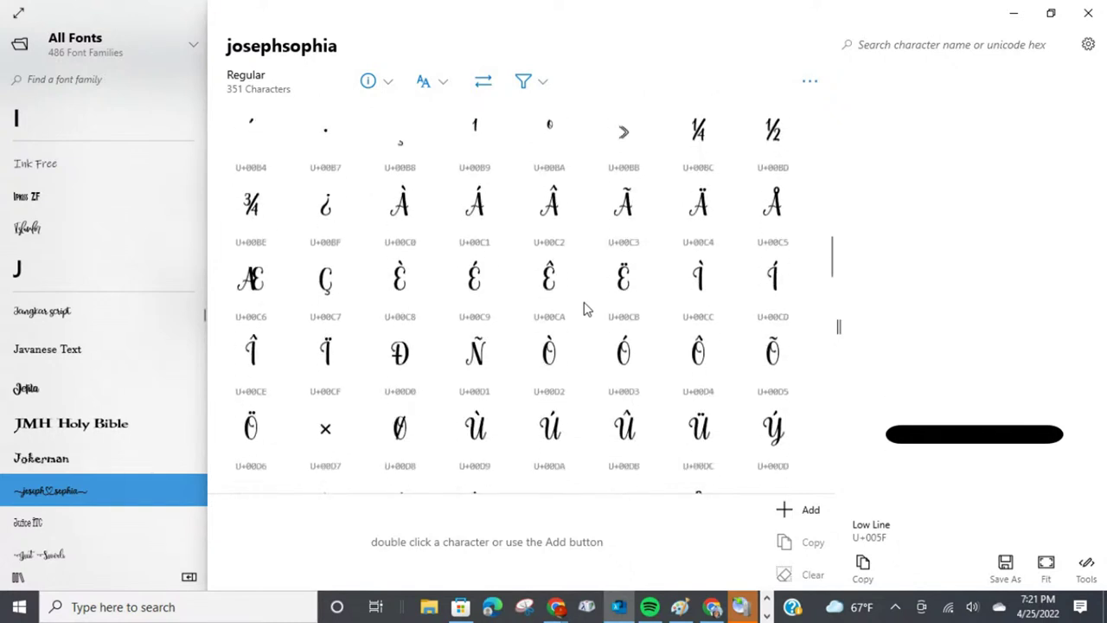
pyautogui.scroll(-12, 585, 309)
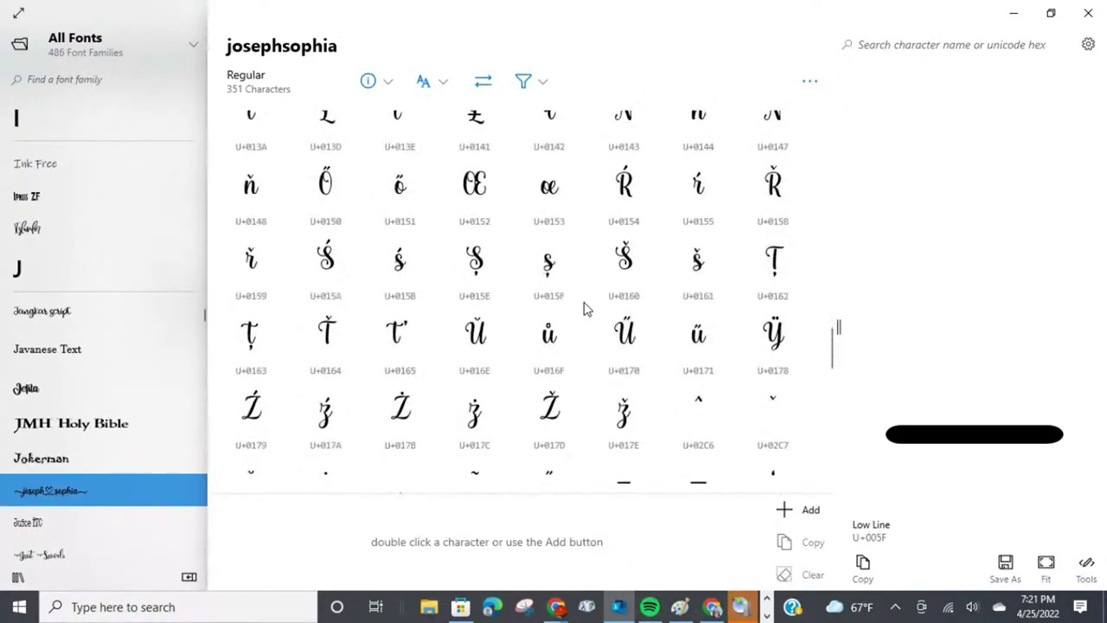
pyautogui.scroll(-3, 585, 309)
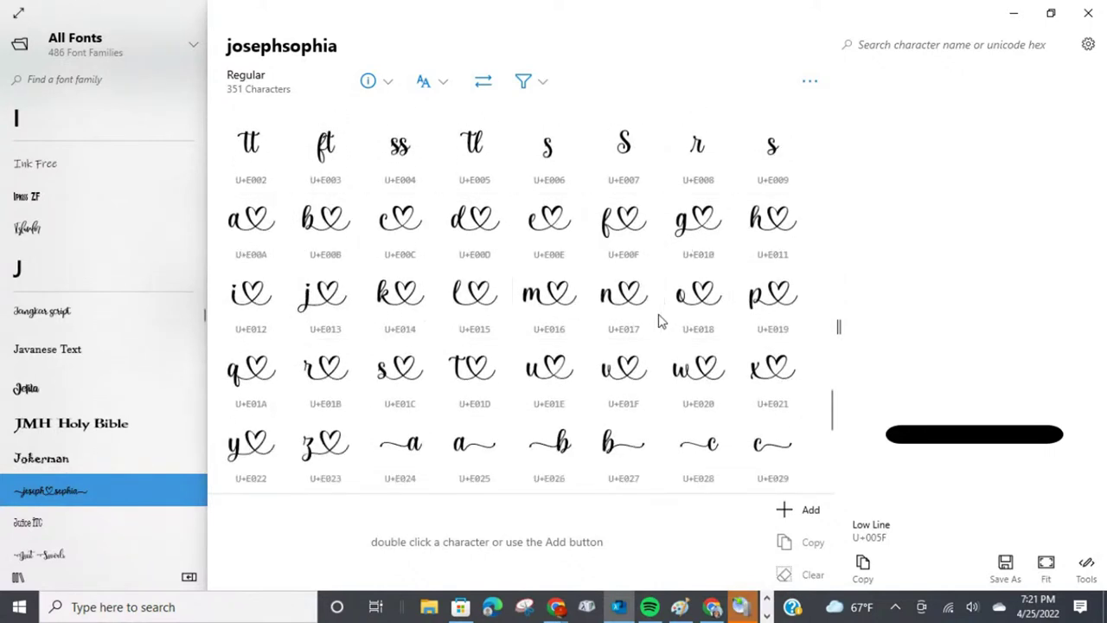
pyautogui.click(399, 370)
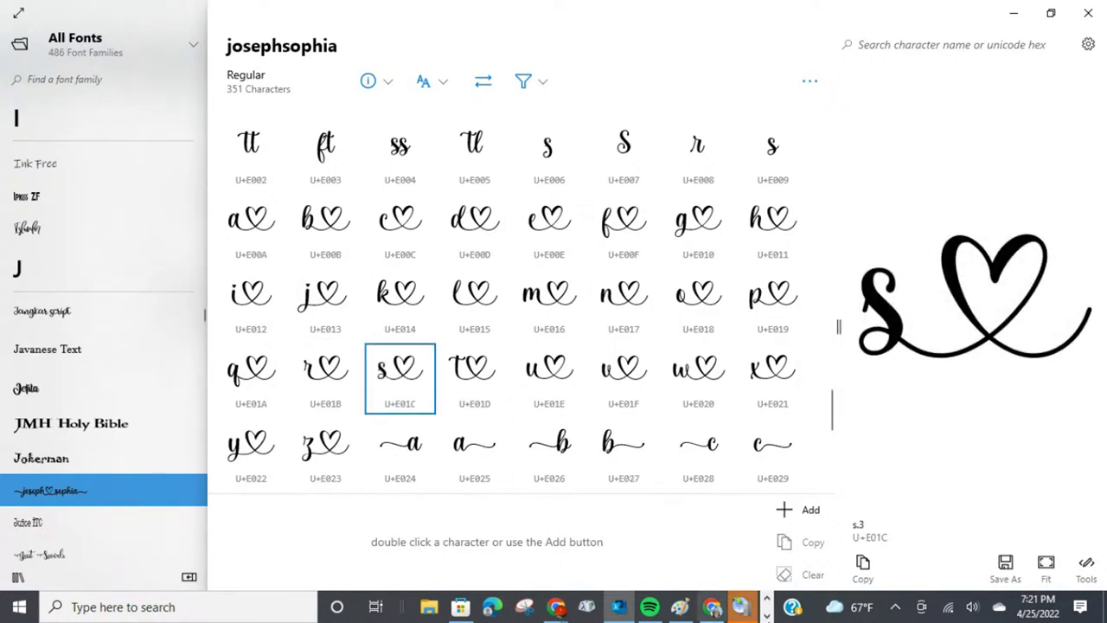
pyautogui.click(865, 566)
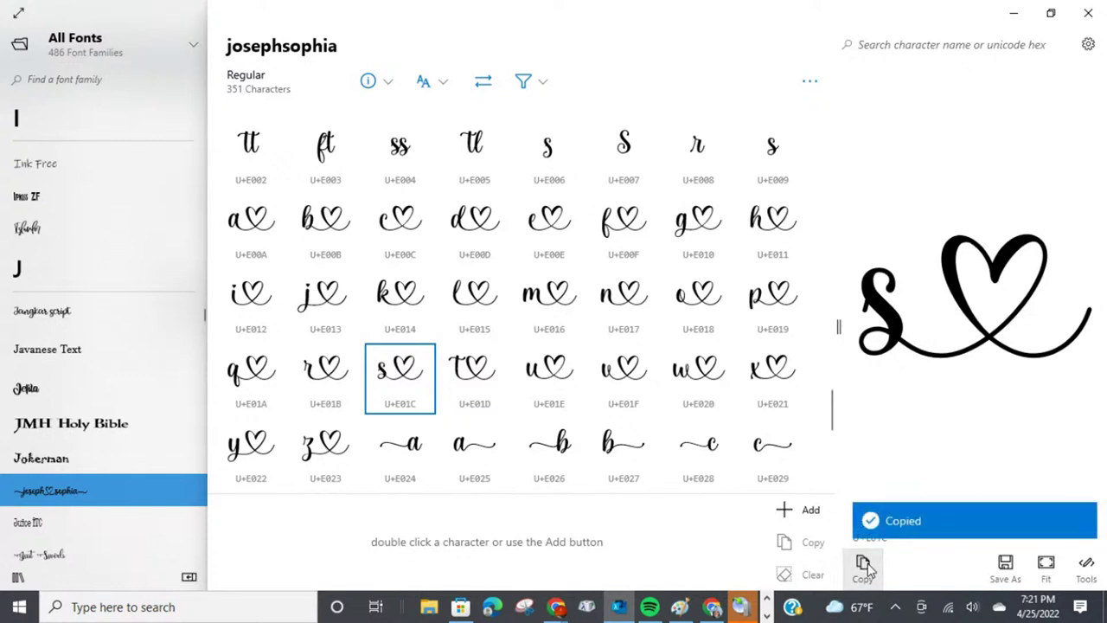
# Return to Cricut Design Space and replace the final s of the first name in the josephsophia text with the copied heart-tailed s.
pyautogui.click(766, 616)
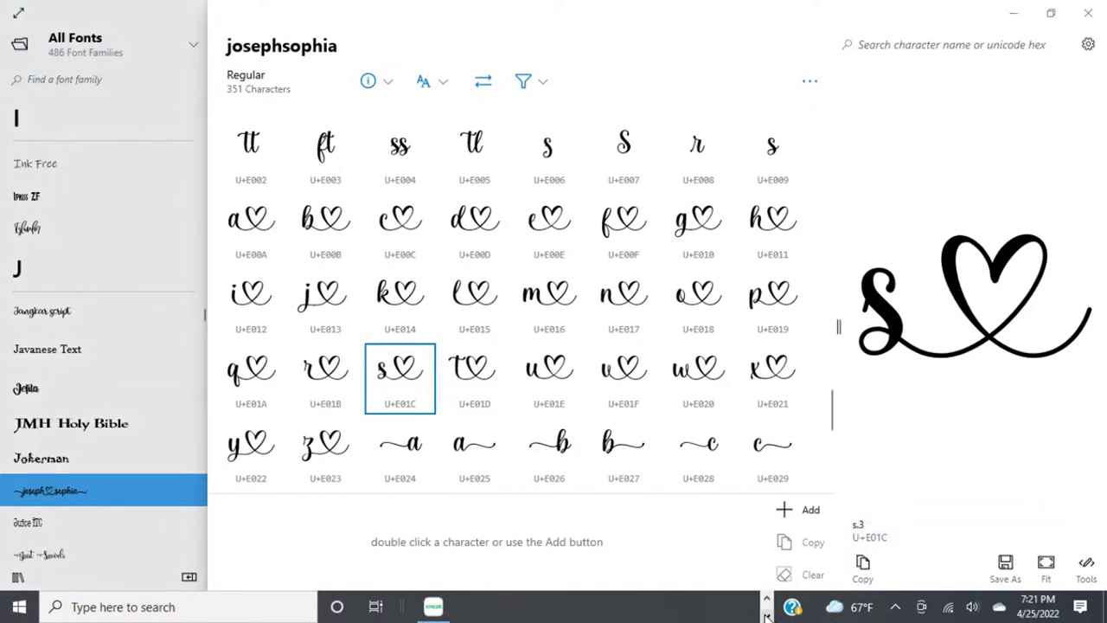
pyautogui.click(433, 607)
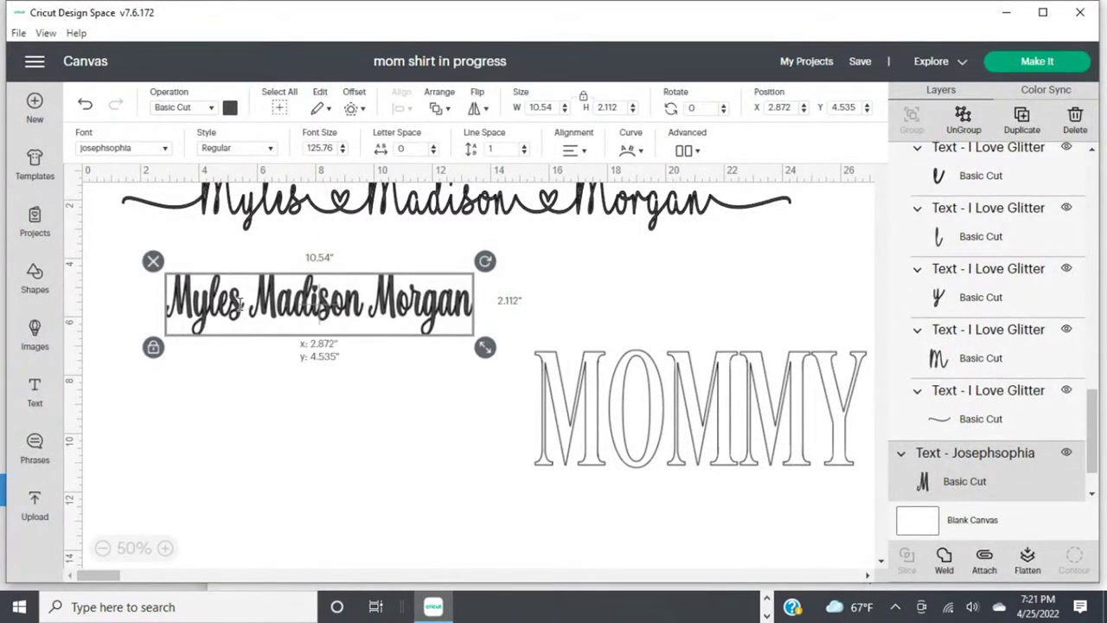
pyautogui.doubleClick(241, 307)
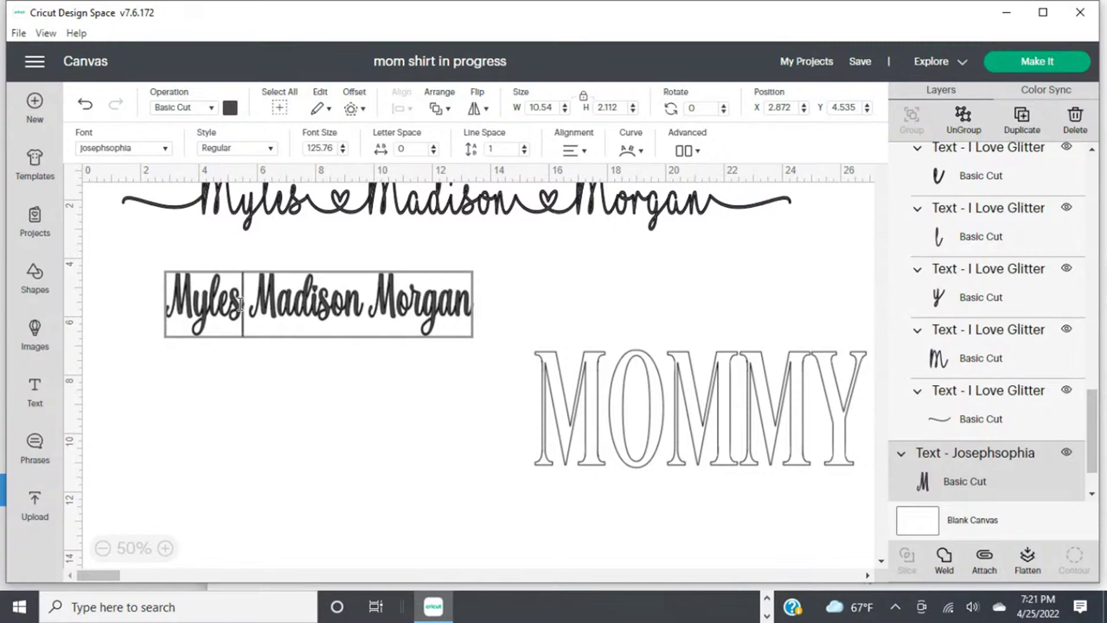
pyautogui.press('BackSpace')
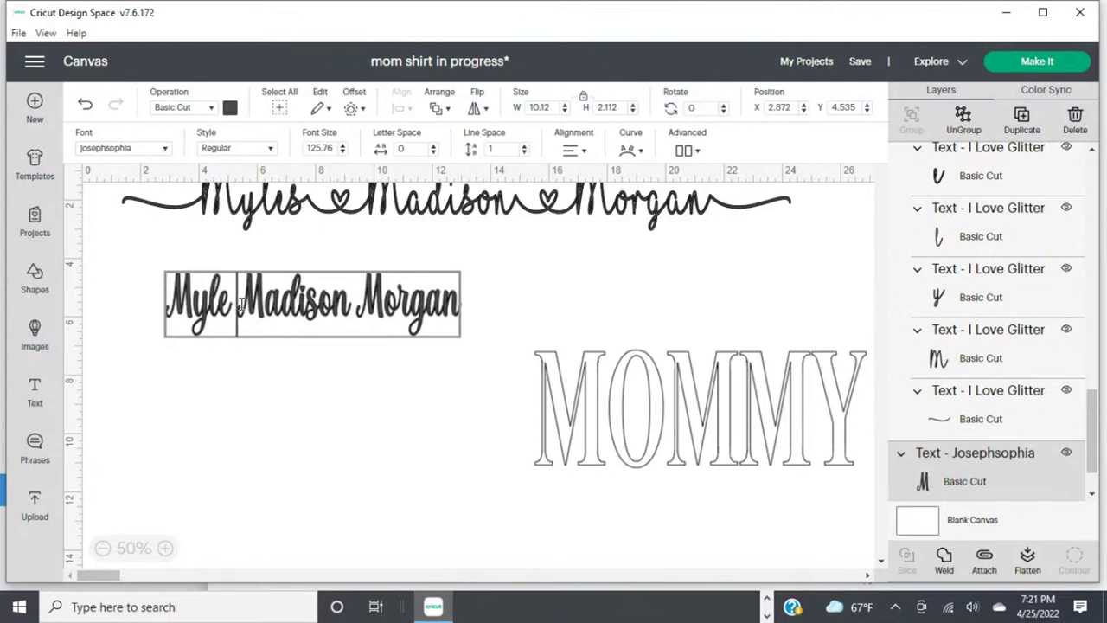
pyautogui.hotkey('ctrl', 'v')
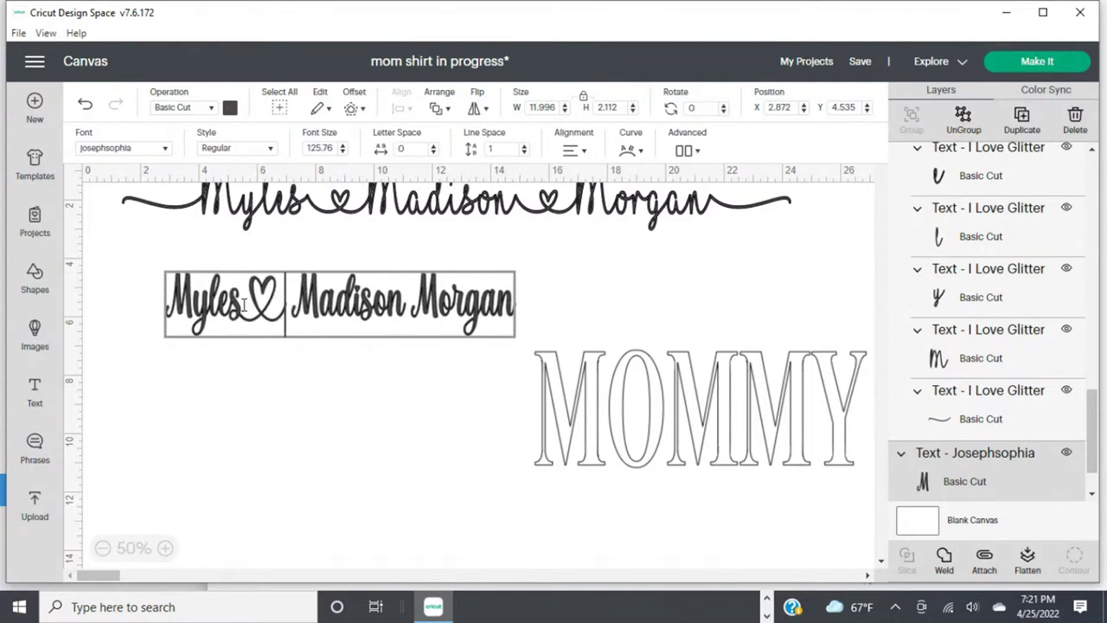
pyautogui.click(296, 415)
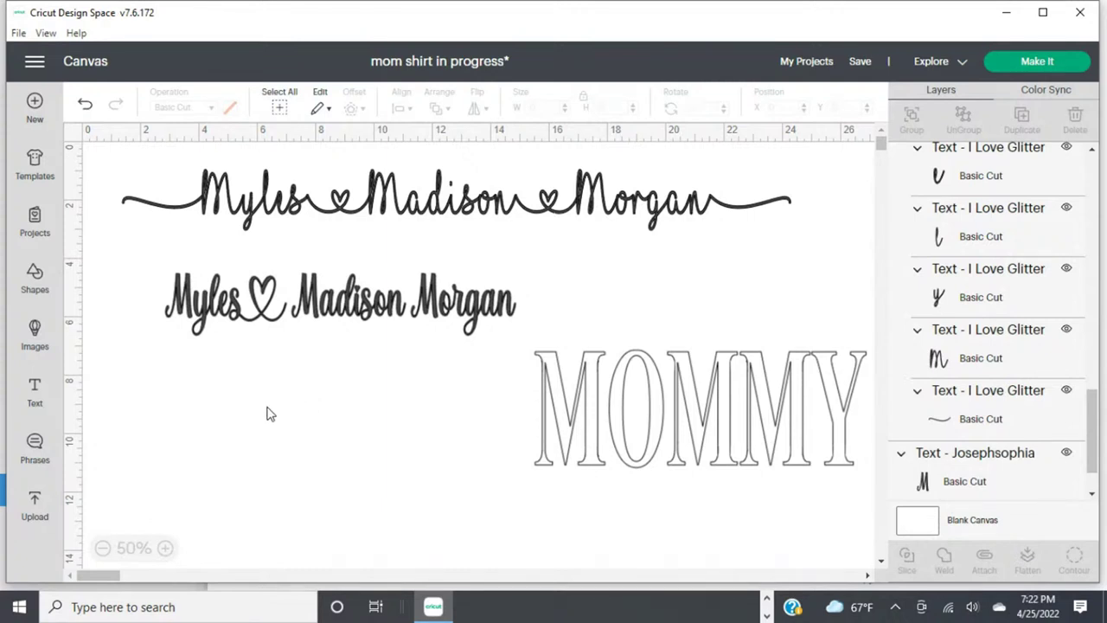
# Undo the replacement of the first name's last letter and move the josephsophia text to about X 2.6, Y 4.67.
pyautogui.click(88, 106)
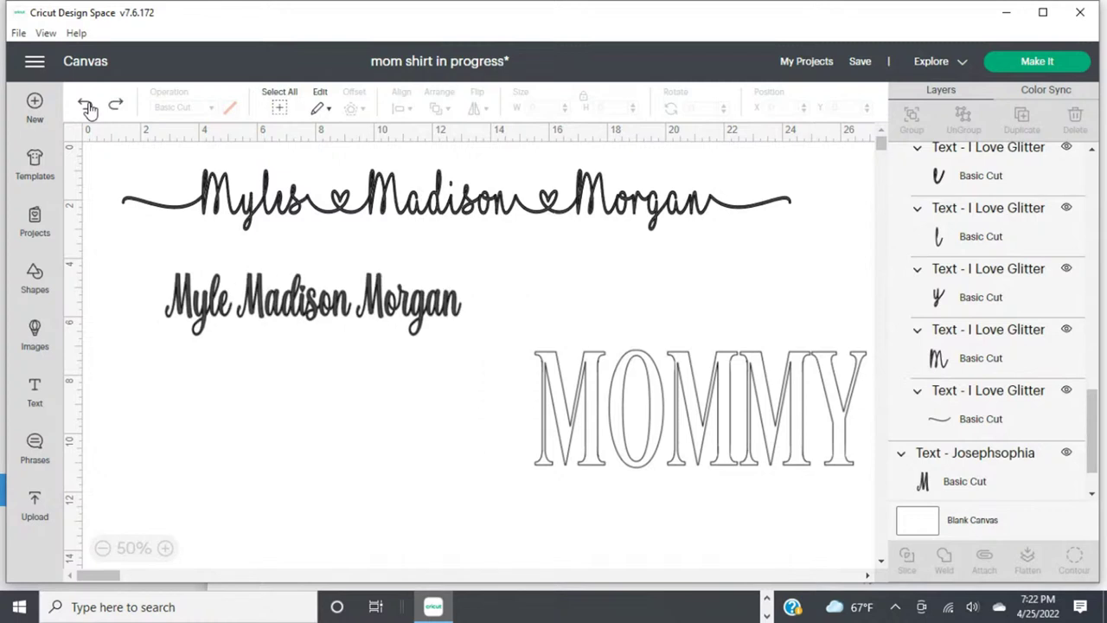
pyautogui.click(84, 106)
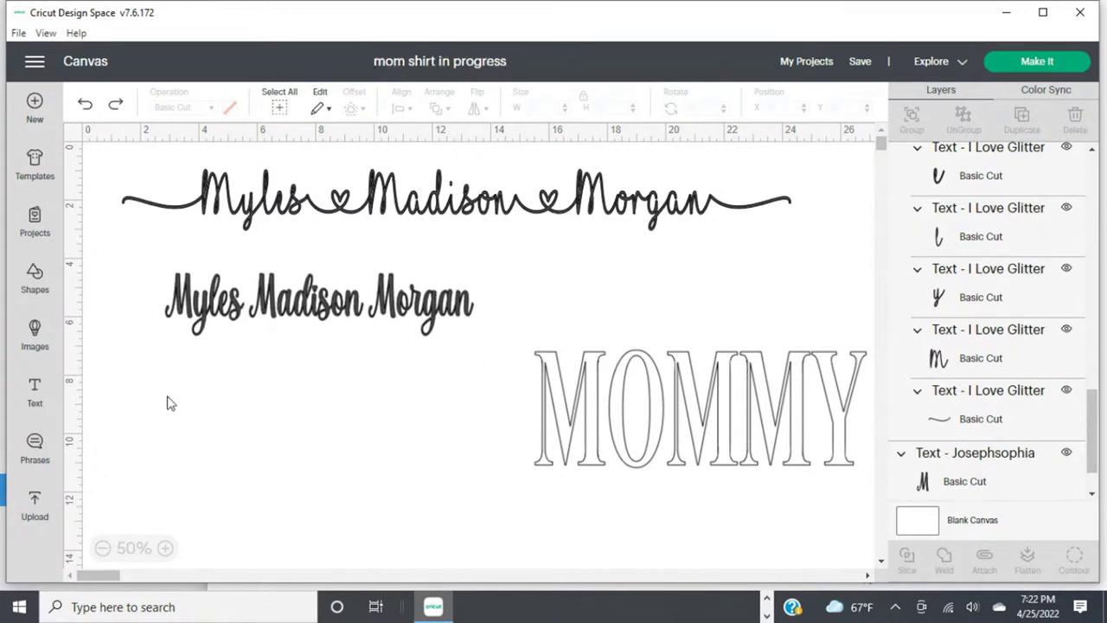
pyautogui.moveTo(321, 299)
pyautogui.mouseDown()
pyautogui.moveTo(322, 320)
pyautogui.moveTo(253, 322)
pyautogui.moveTo(339, 322)
pyautogui.moveTo(354, 302)
pyautogui.moveTo(306, 313)
pyautogui.mouseUp()
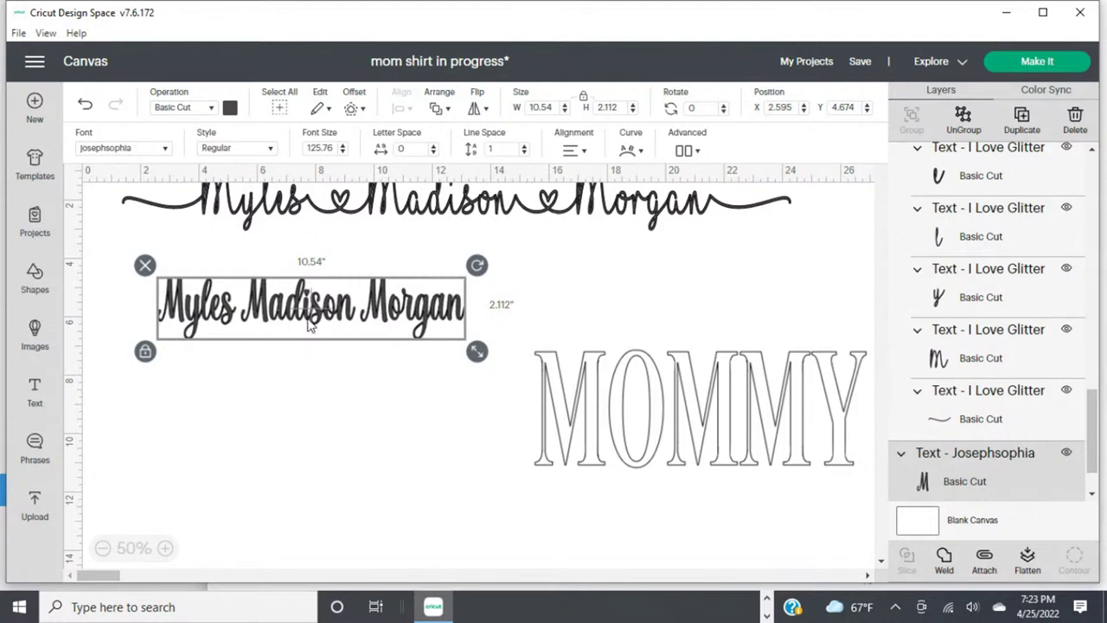
# Reposition the josephsophia names text below the swash-and-heart names line, at about X 2.07, Y 4.59.
pyautogui.moveTo(308, 311); pyautogui.dragTo(275, 315)
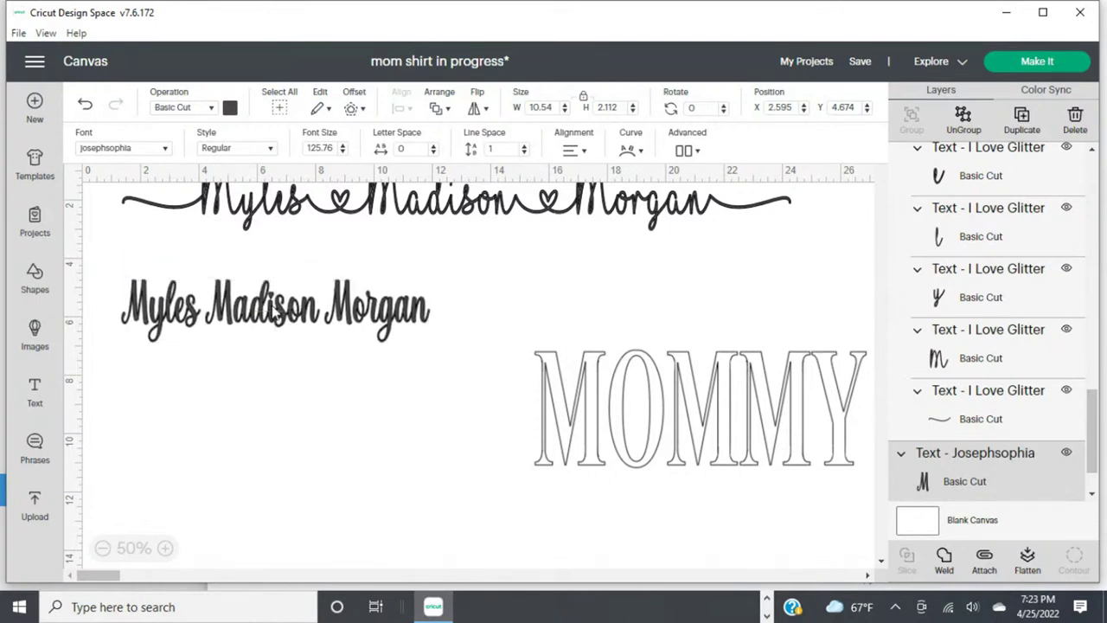
pyautogui.click(275, 313)
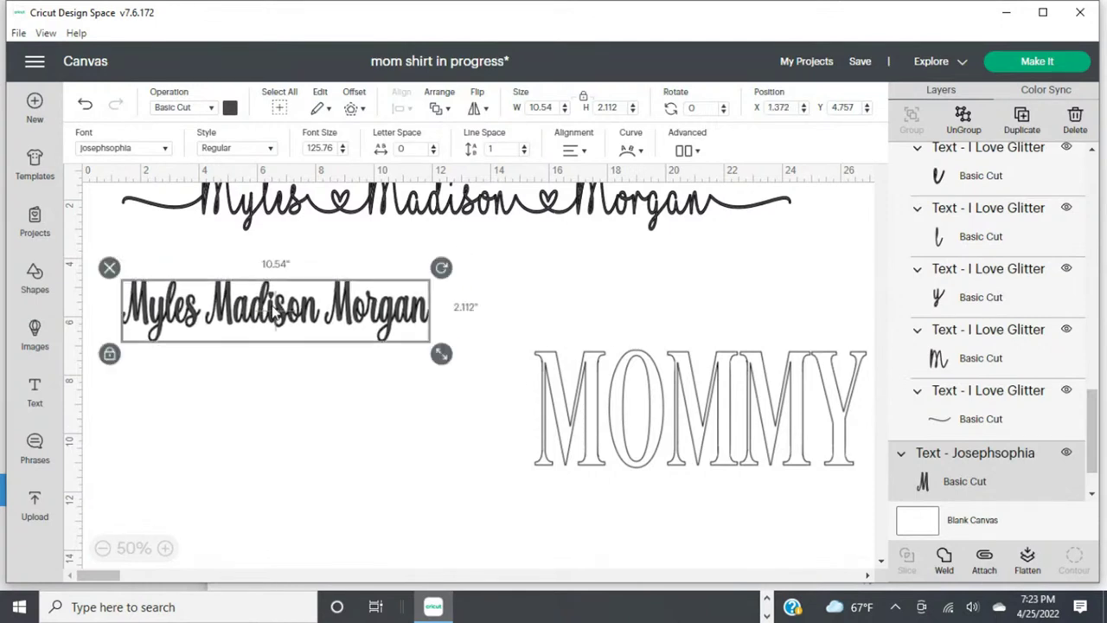
pyautogui.click(272, 395)
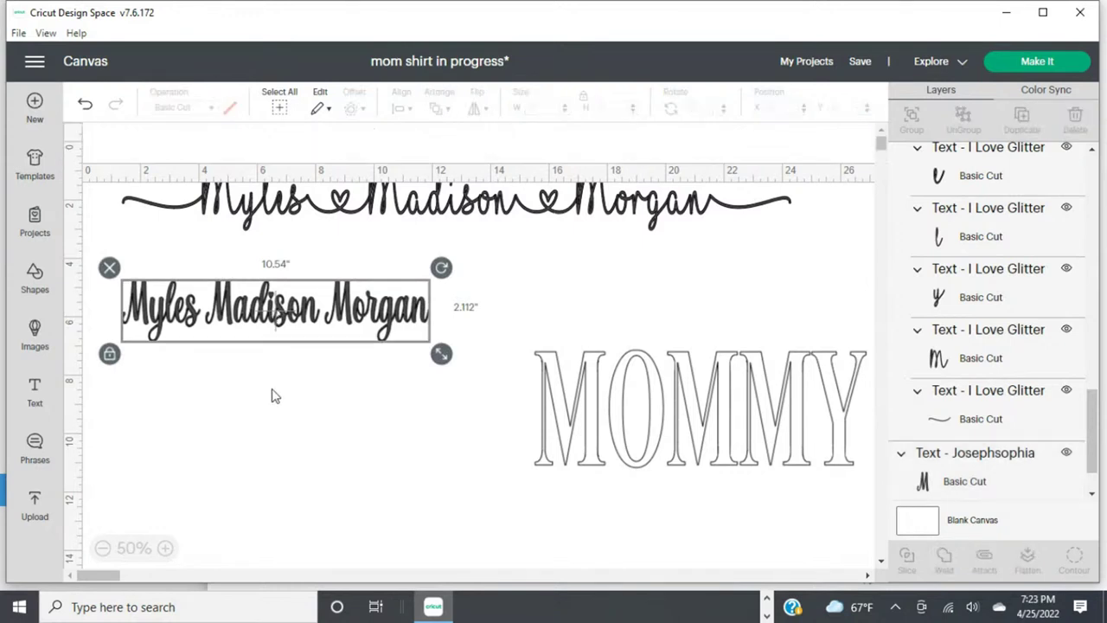
pyautogui.click(207, 327)
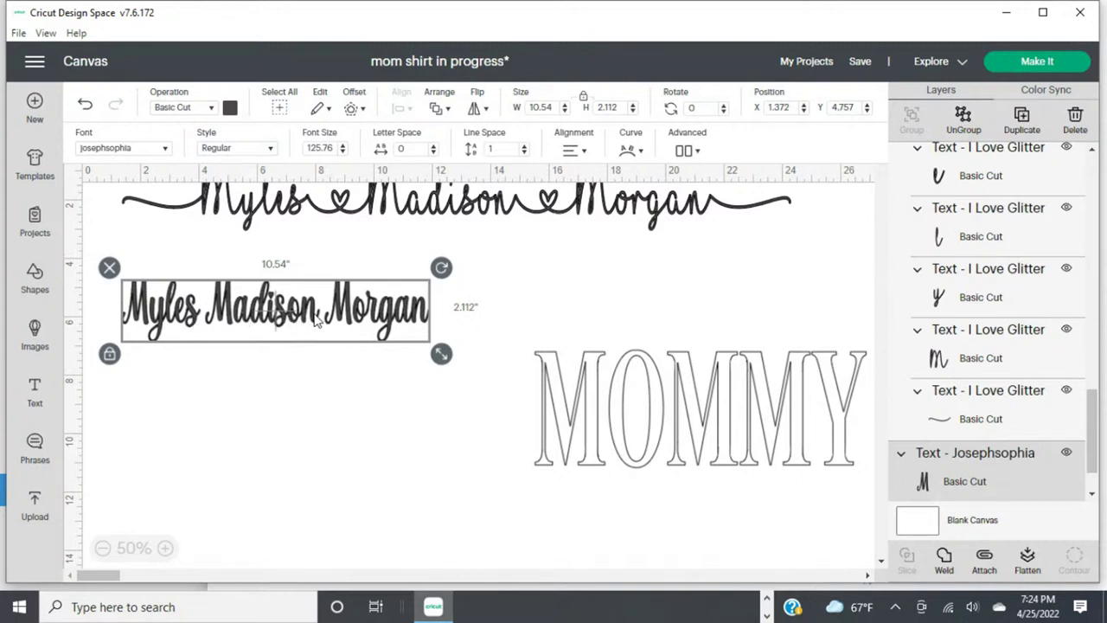
pyautogui.moveTo(317, 322)
pyautogui.mouseDown()
pyautogui.moveTo(362, 317)
pyautogui.moveTo(336, 316)
pyautogui.mouseUp()
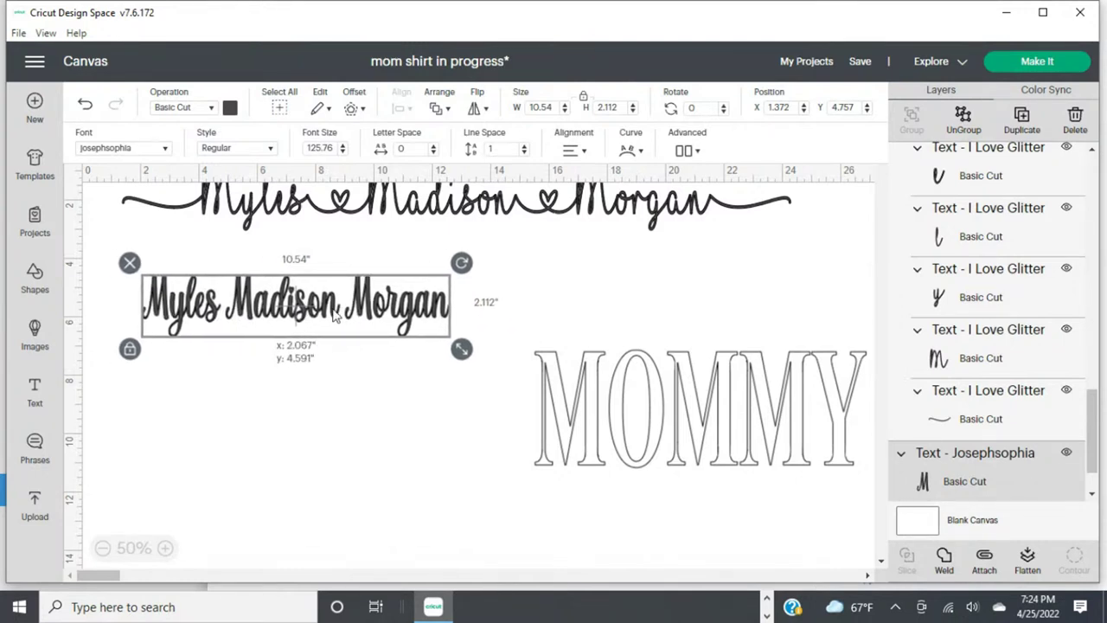
# Switch to Character Map UWP and return to the heart-tailed lowercase s (U+E01C) in the josephsophia character set.
pyautogui.click(210, 316)
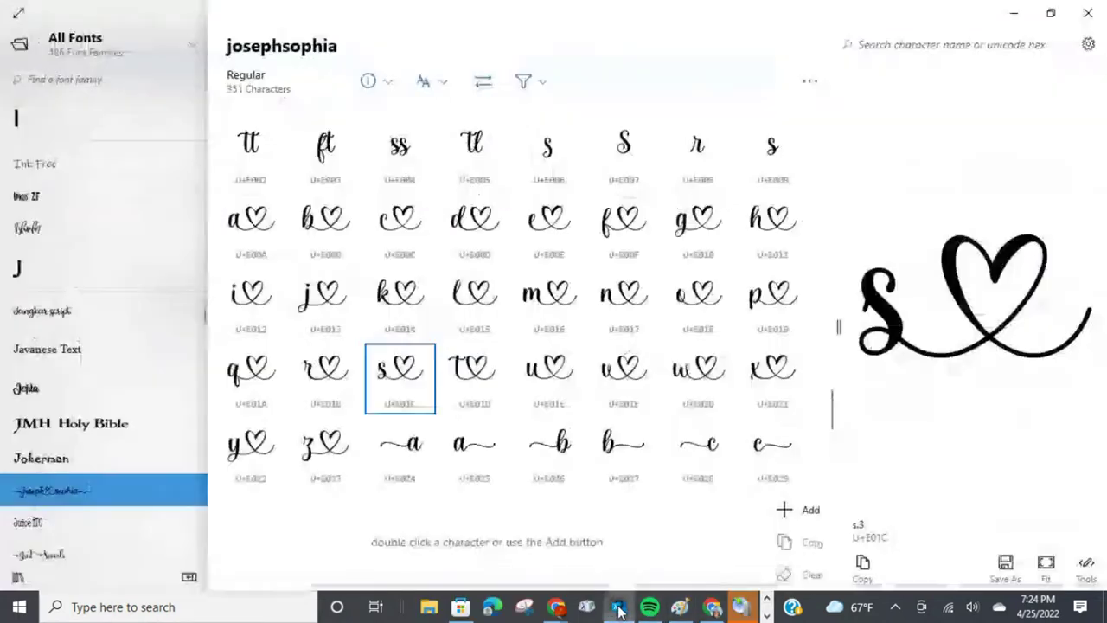
pyautogui.click(619, 608)
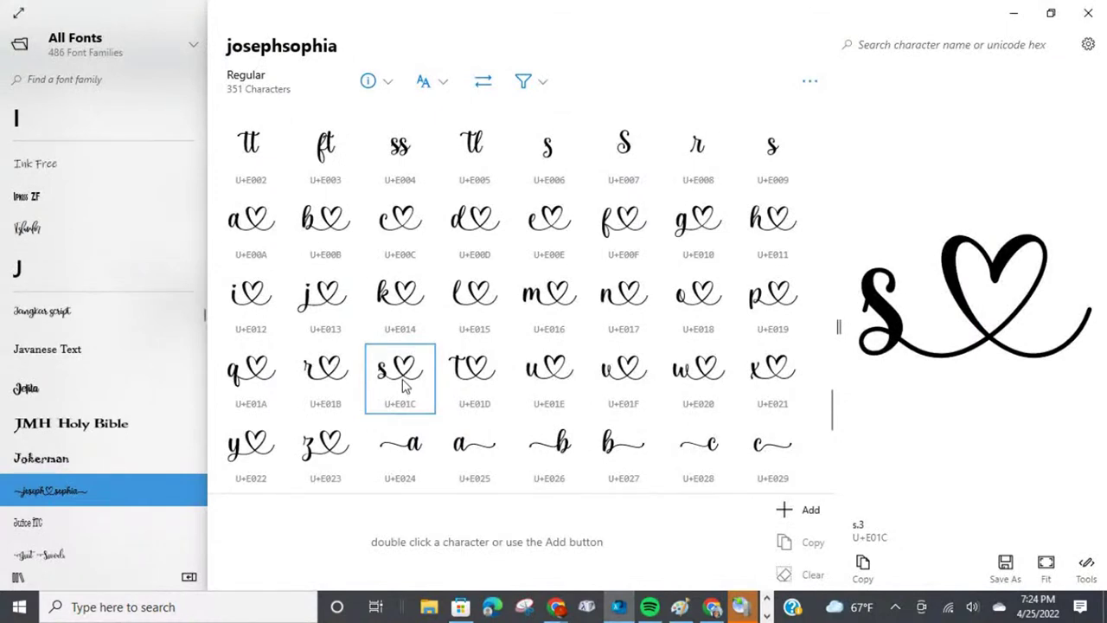
# Copy the heart-tailed s glyph (U+E01C) of the josephsophia font and switch to the Cricut Design Space canvas.
pyautogui.click(865, 564)
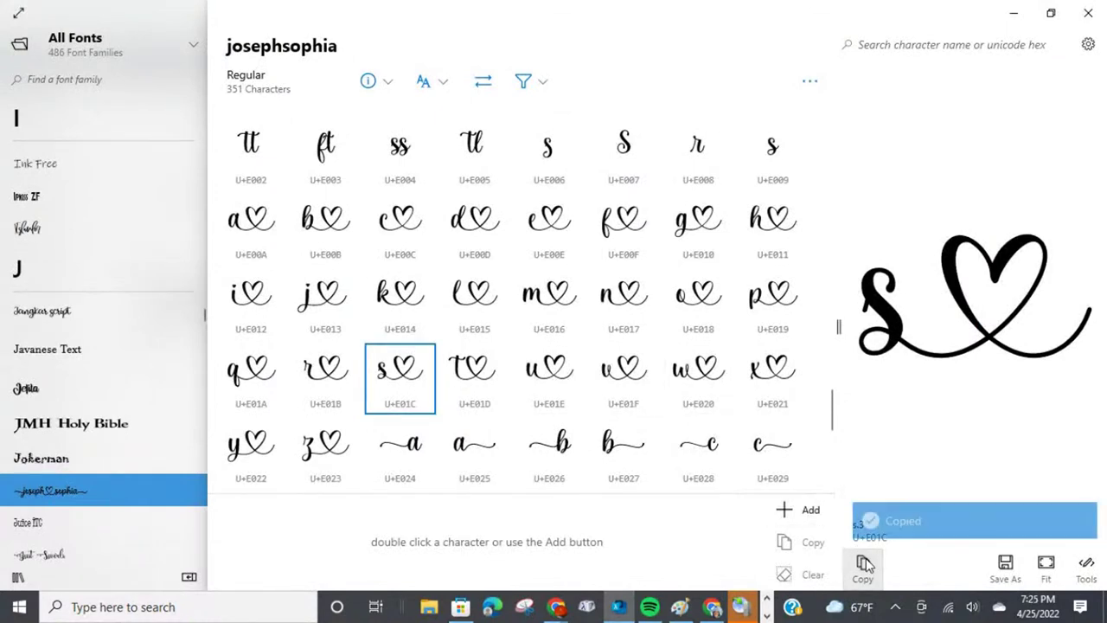
pyautogui.click(766, 615)
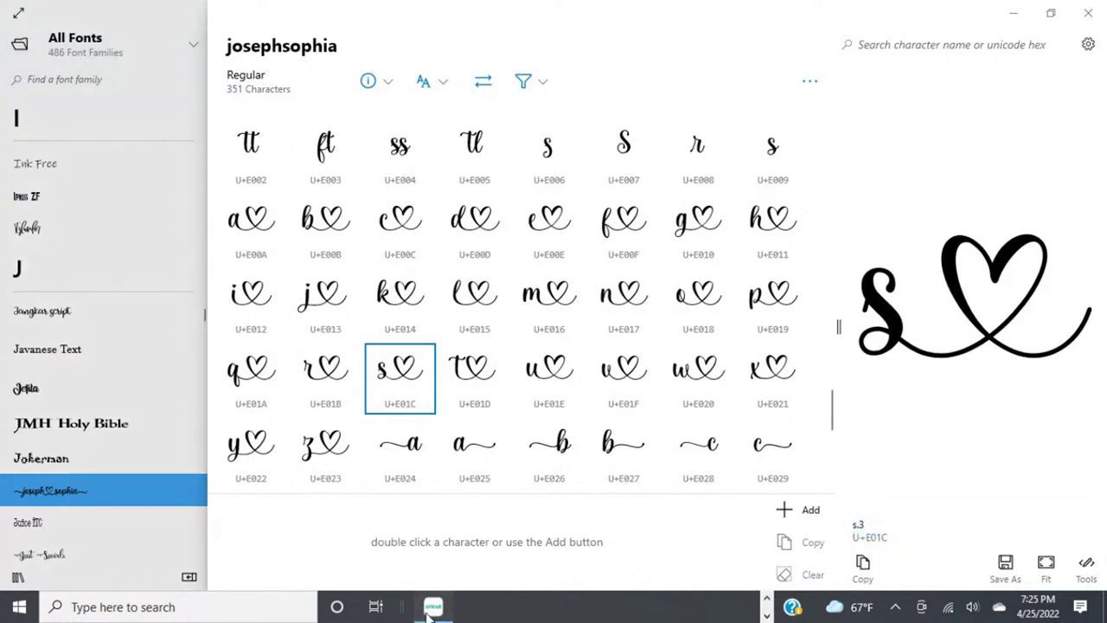
pyautogui.click(431, 612)
pyautogui.click(209, 311)
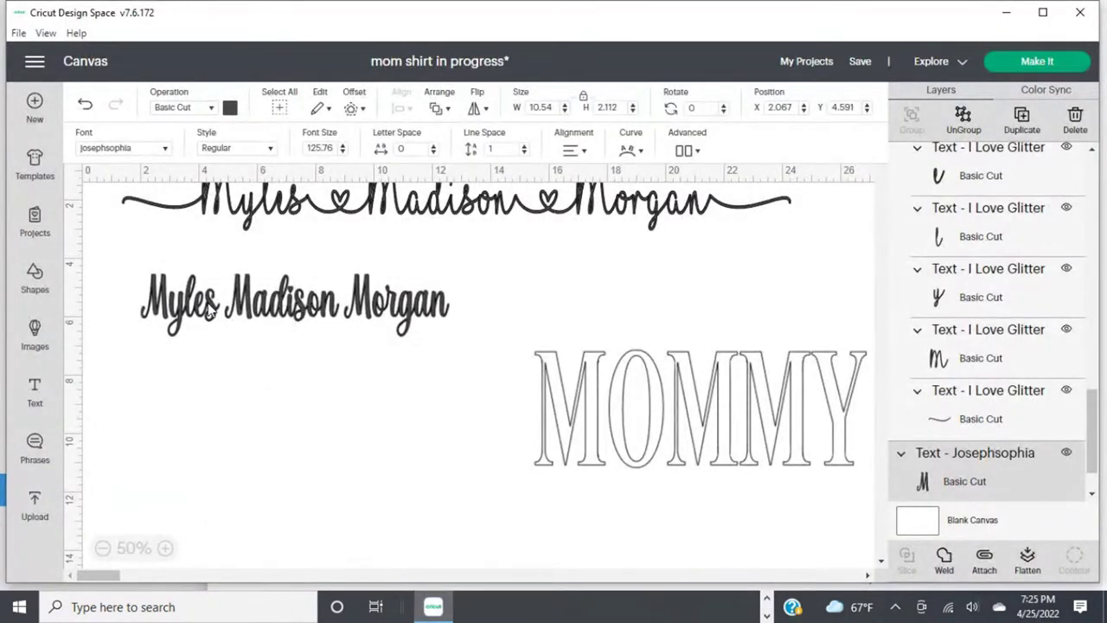
# Replace the final s of the first name in the josephsophia text with the copied heart-tailed s glyph.
pyautogui.click(209, 312)
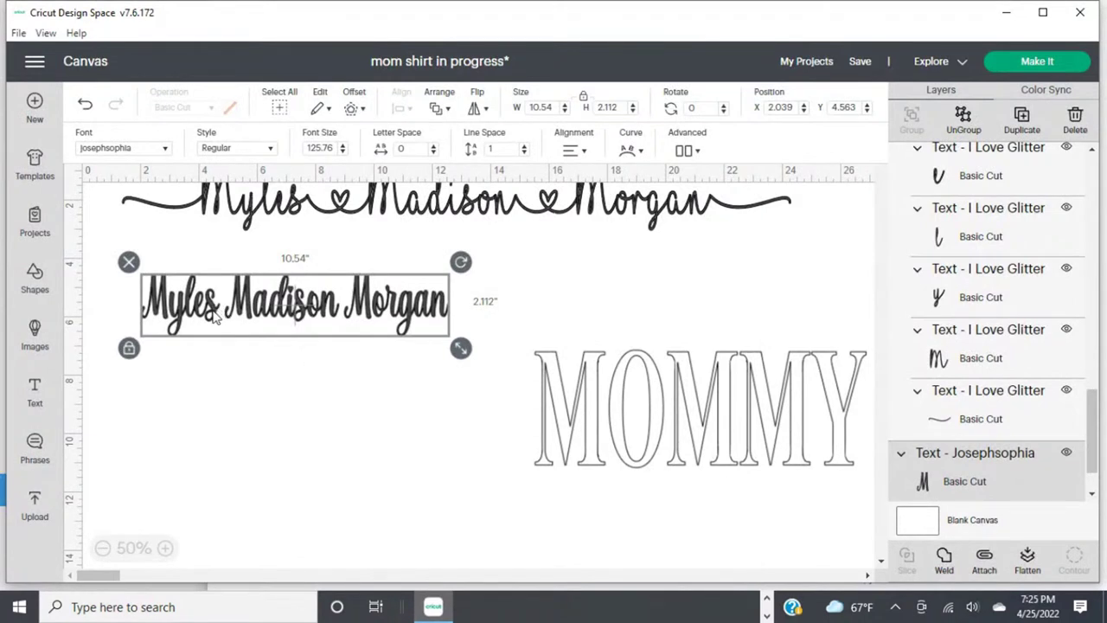
pyautogui.doubleClick(216, 313)
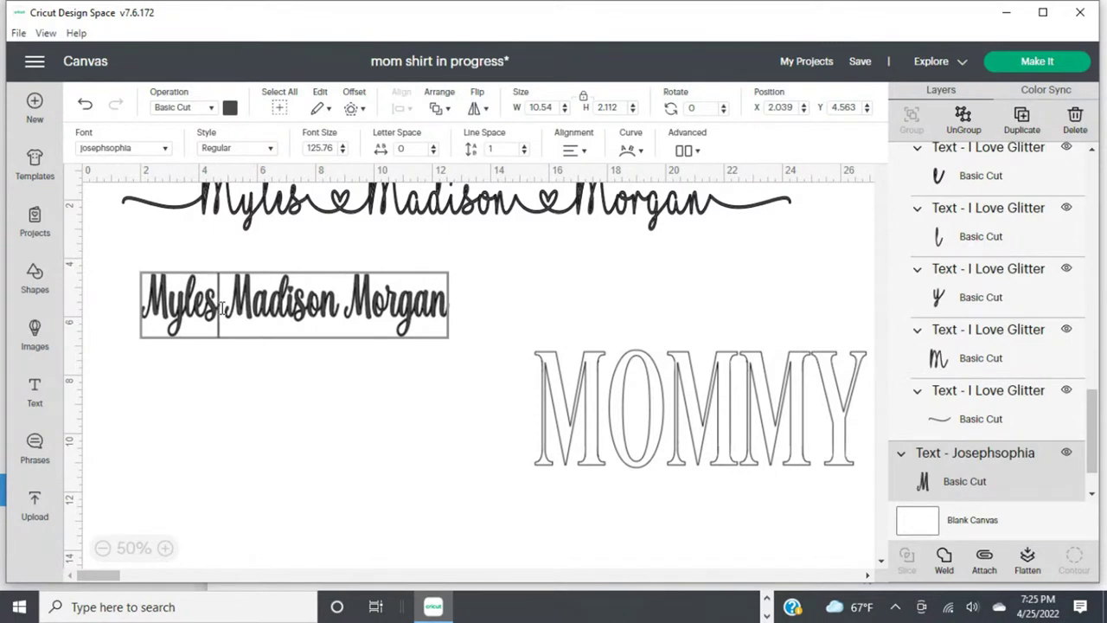
pyautogui.press('BackSpace')
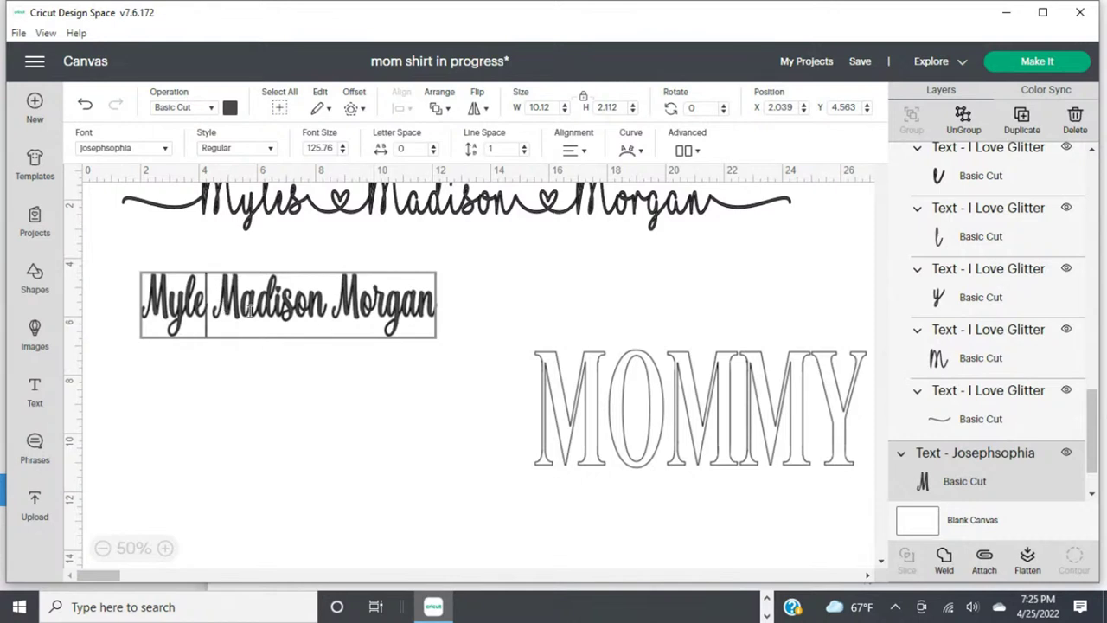
pyautogui.write('s')
pyautogui.hotkey('ctrl', 'v')
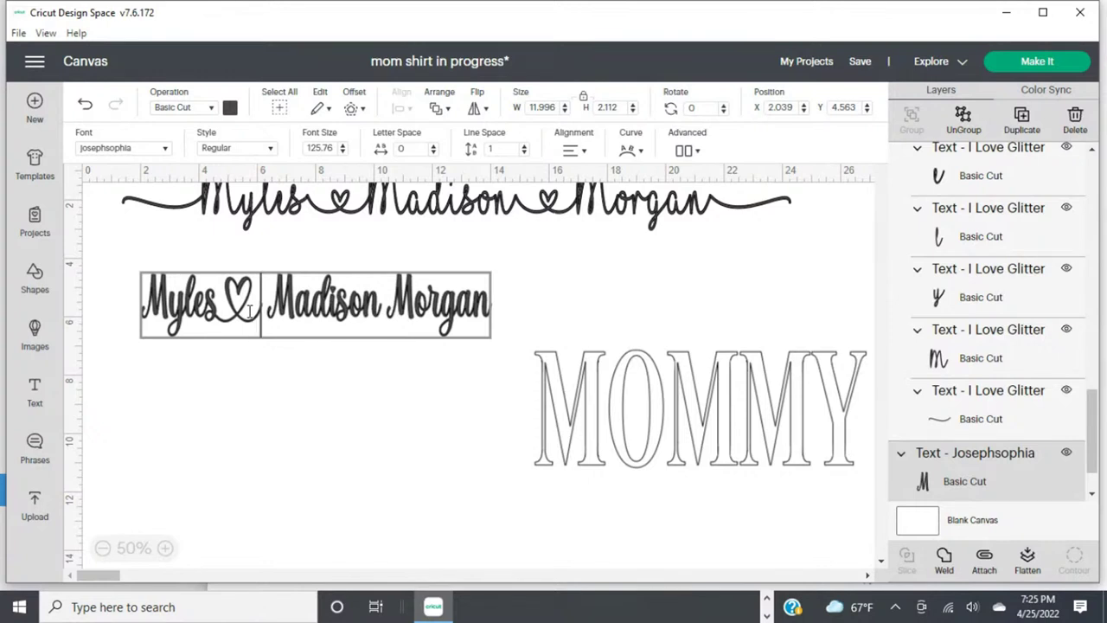
pyautogui.click(287, 413)
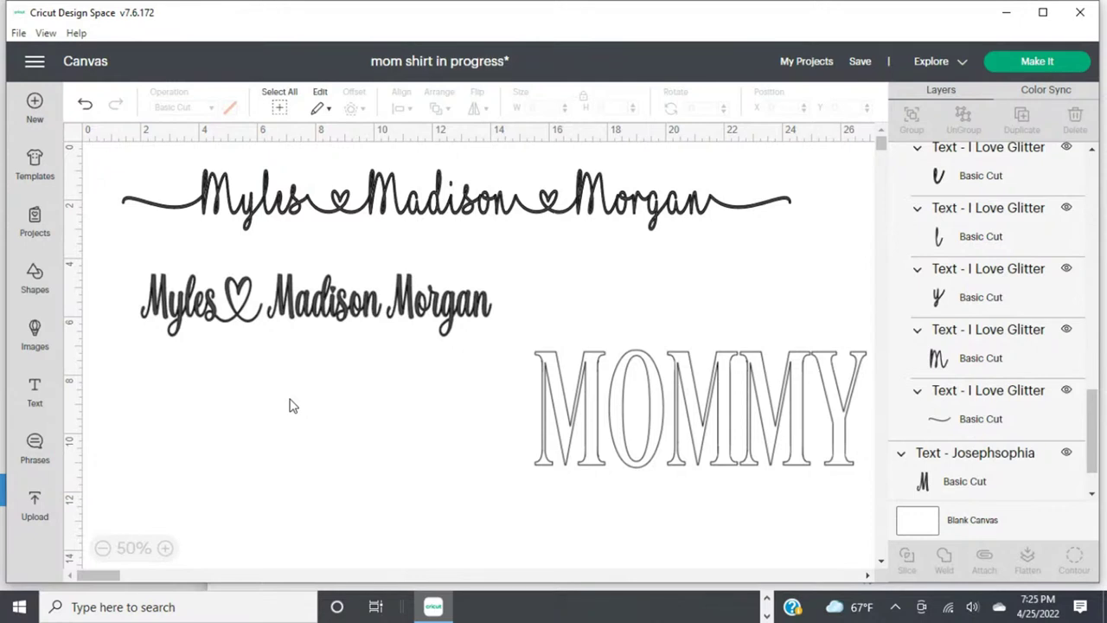
# Switch to the font character viewer, copy the heart-tailed n glyph (U+E017), and return to Cricut Design Space.
pyautogui.click(383, 311)
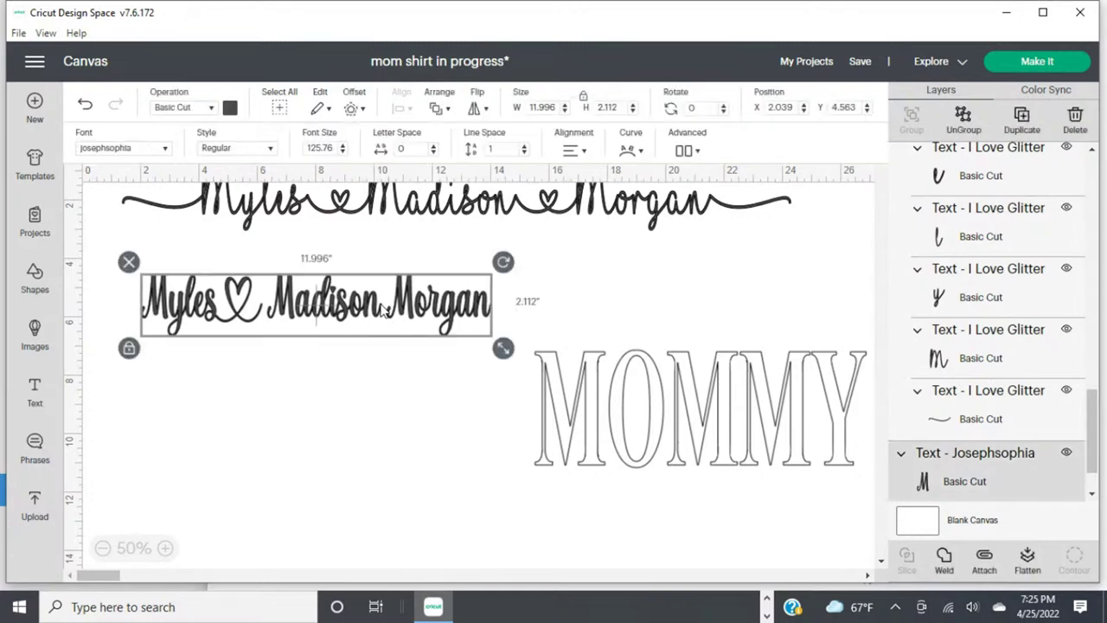
pyautogui.click(767, 599)
pyautogui.click(618, 607)
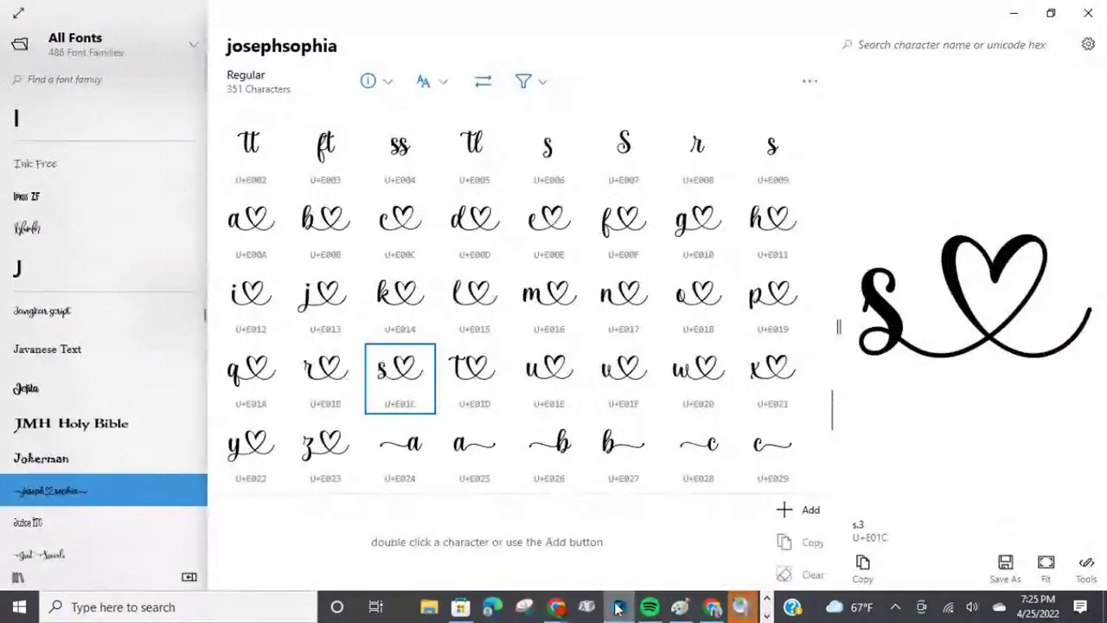
pyautogui.click(623, 301)
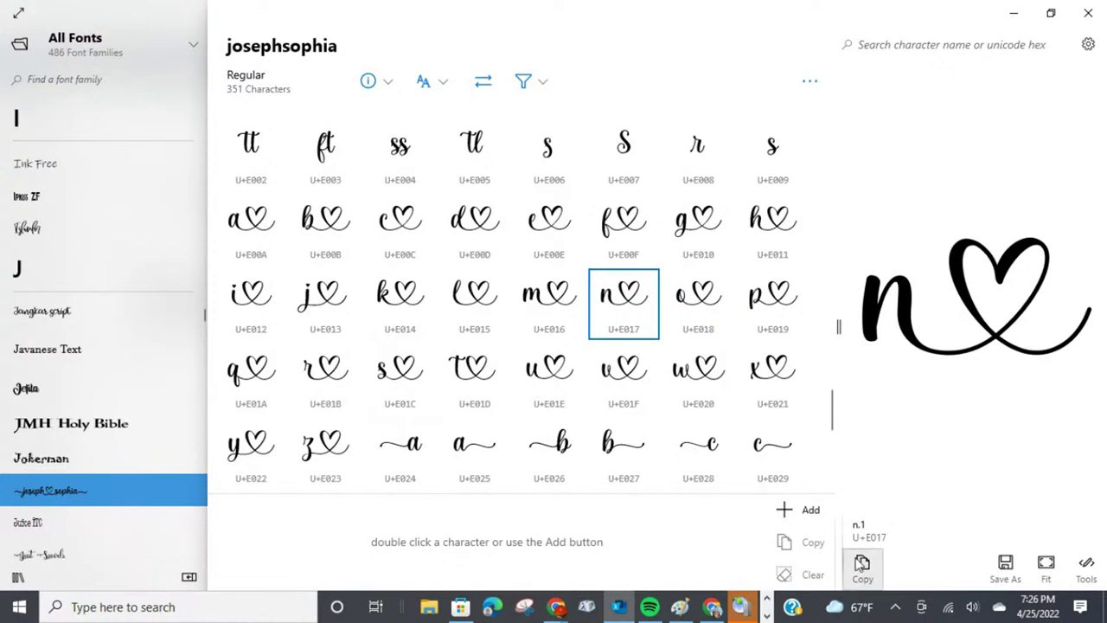
pyautogui.click(862, 568)
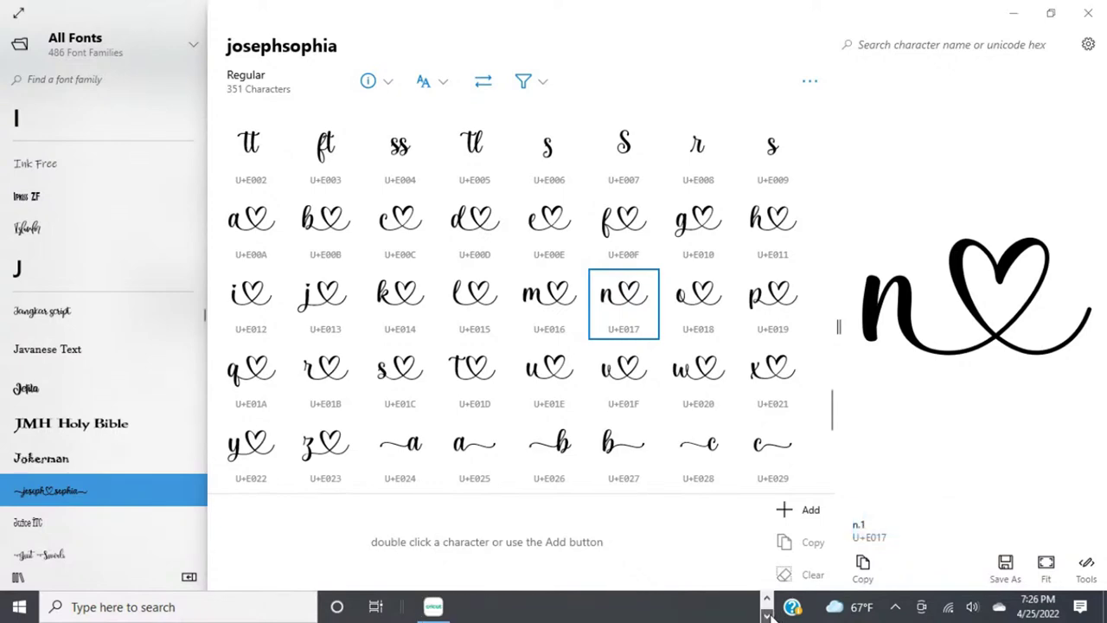
pyautogui.click(432, 607)
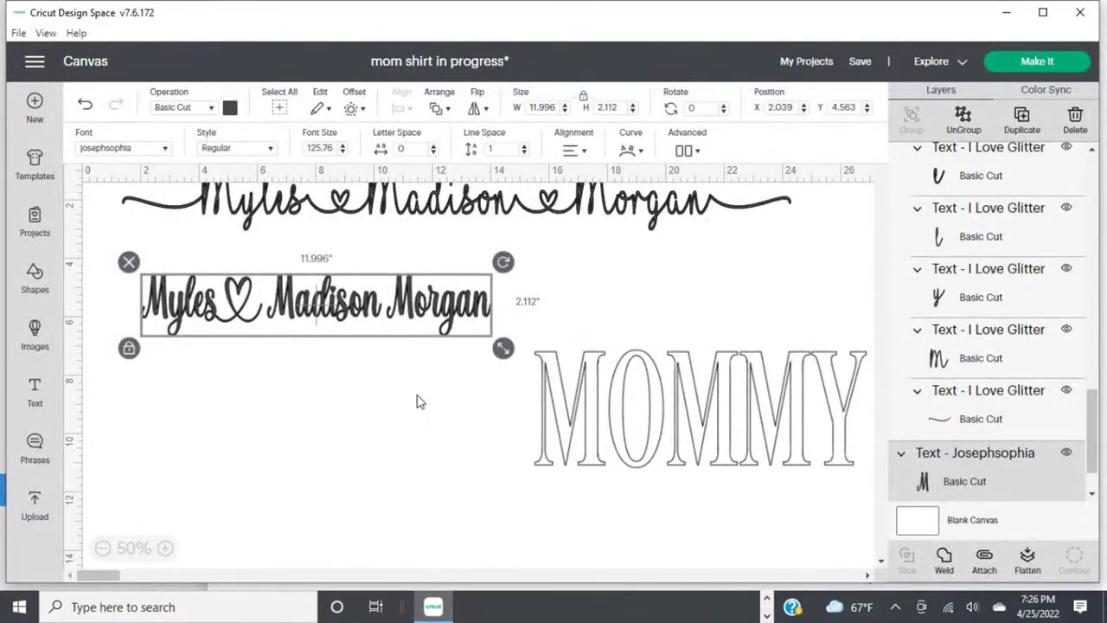
# Replace the final n of the second name in the josephsophia text with the copied heart-tailed n glyph.
pyautogui.doubleClick(379, 316)
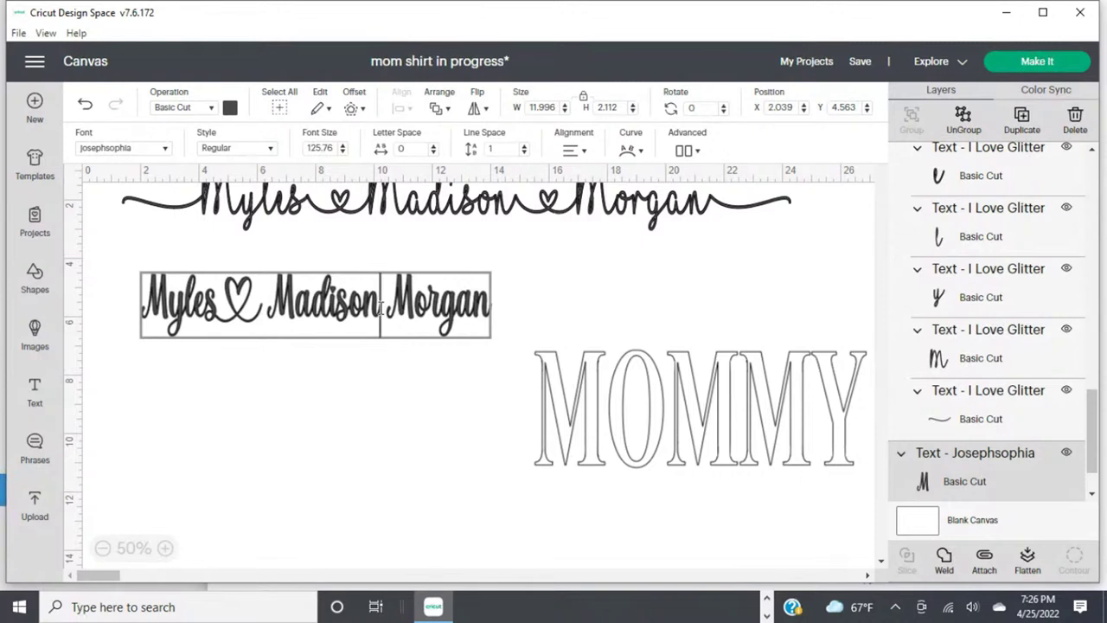
pyautogui.press('BackSpace')
pyautogui.press('BackSpace')
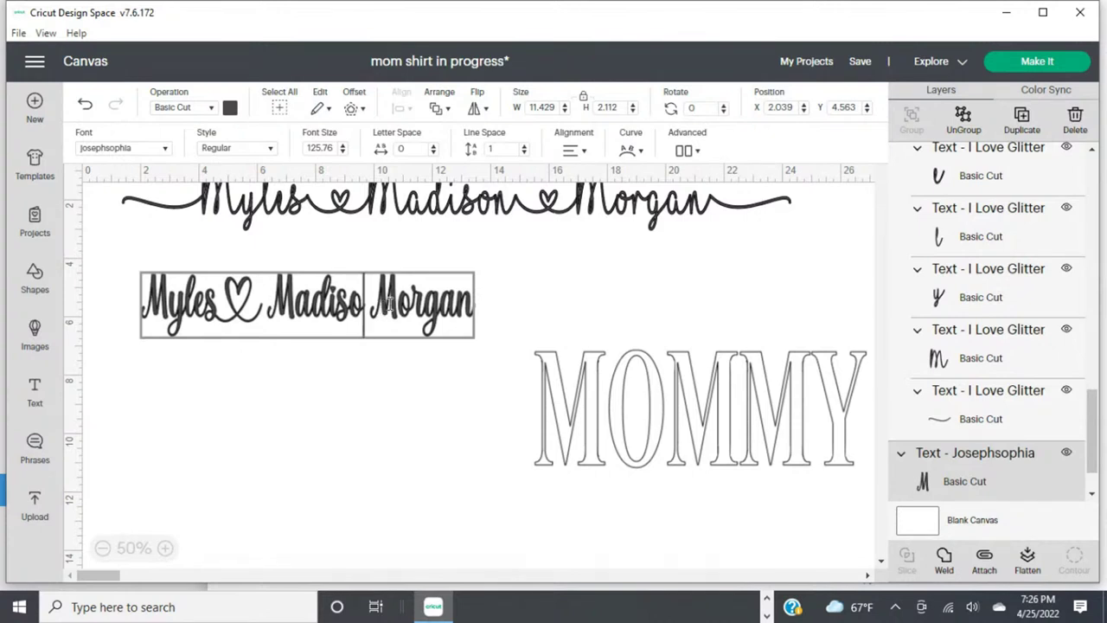
pyautogui.press('Right')
pyautogui.write('n♡')
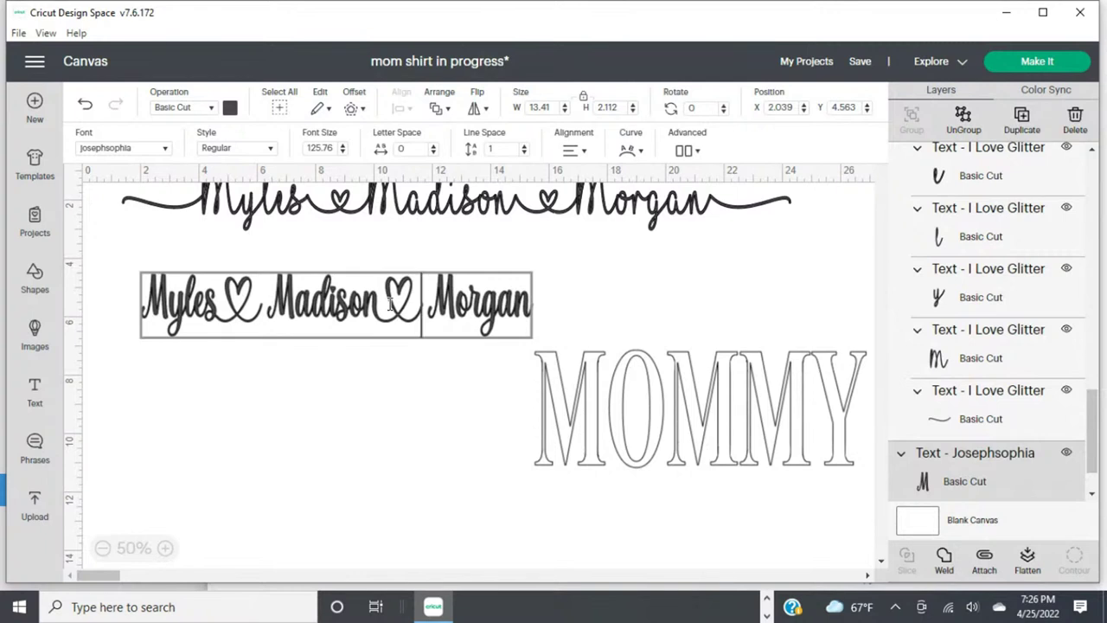
pyautogui.click(397, 386)
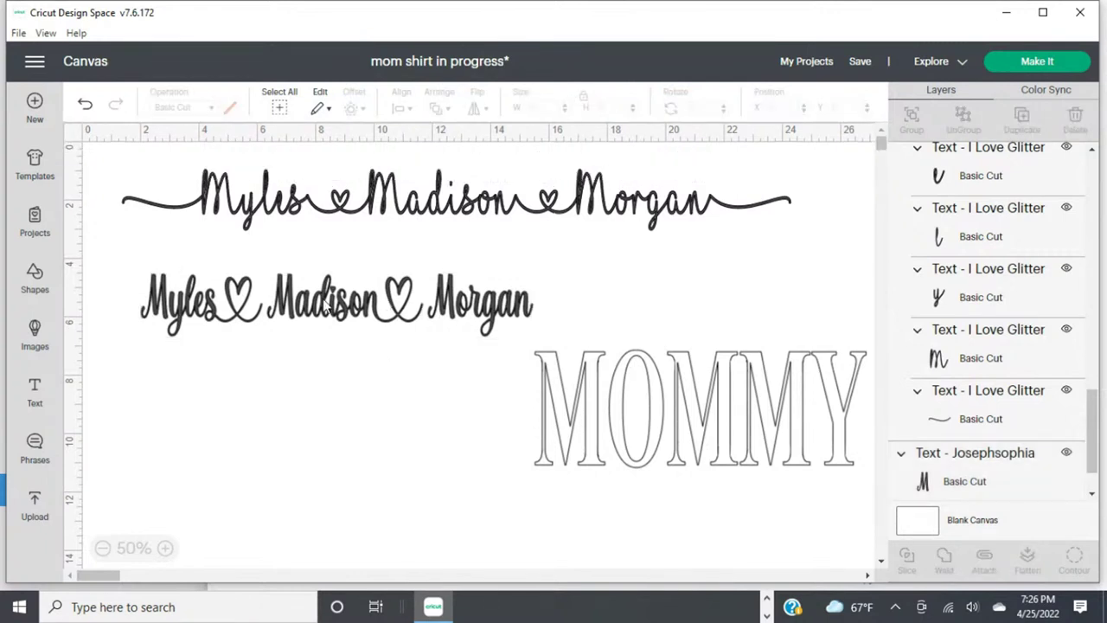
# Move the MOMMY text down to about Y 11.6 and the josephsophia names to about X 4.98, Y 4.92.
pyautogui.click(237, 310)
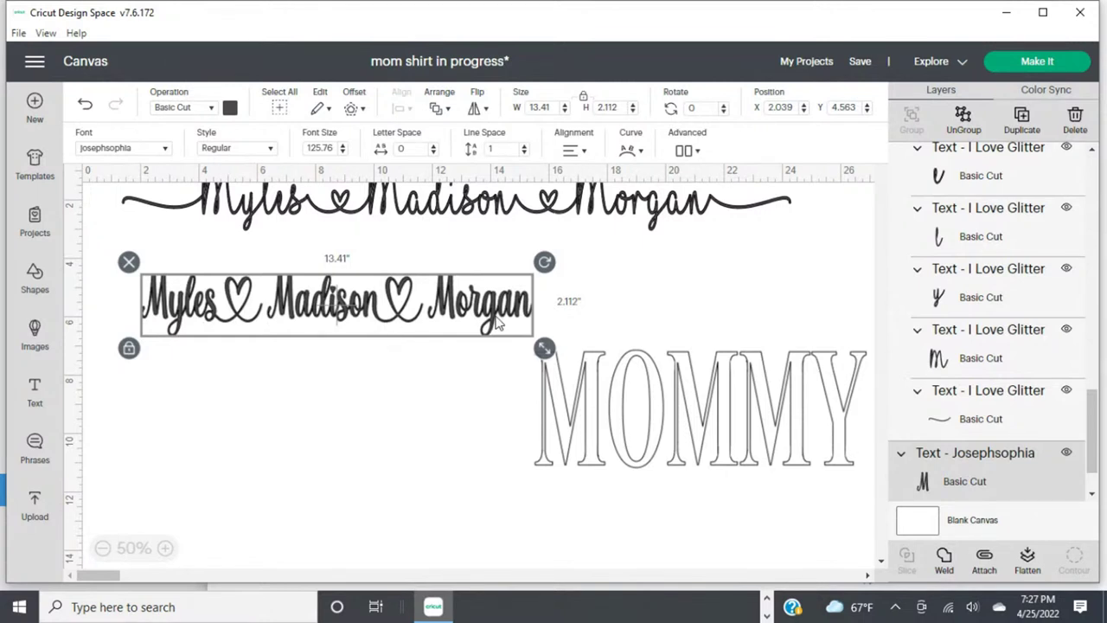
pyautogui.moveTo(498, 322); pyautogui.dragTo(497, 309)
pyautogui.moveTo(612, 501); pyautogui.dragTo(615, 562)
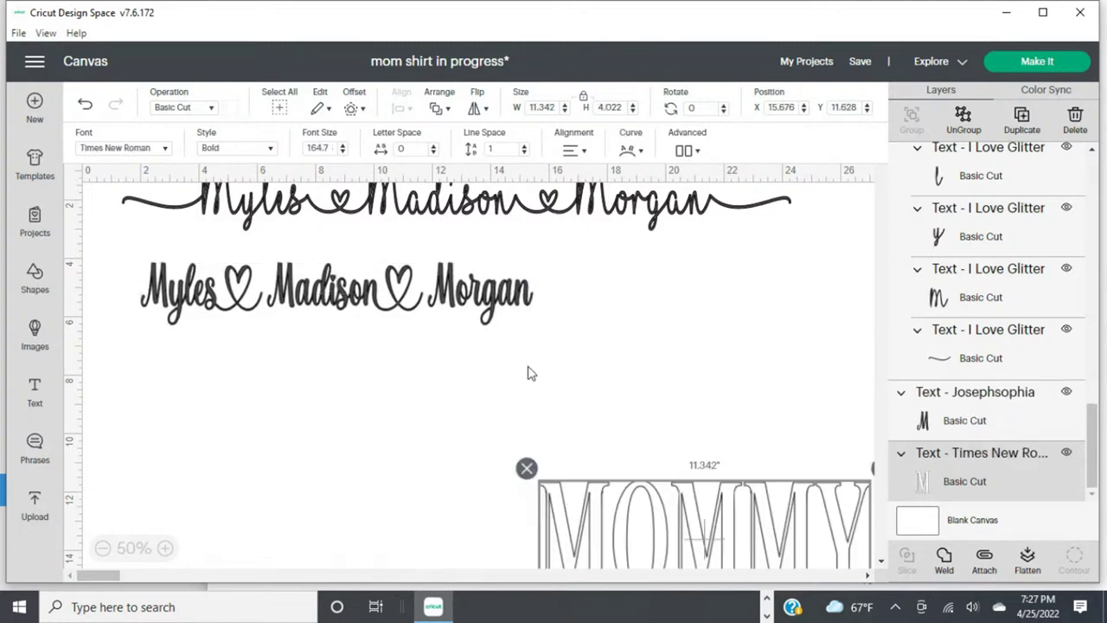
pyautogui.moveTo(497, 303); pyautogui.dragTo(568, 317)
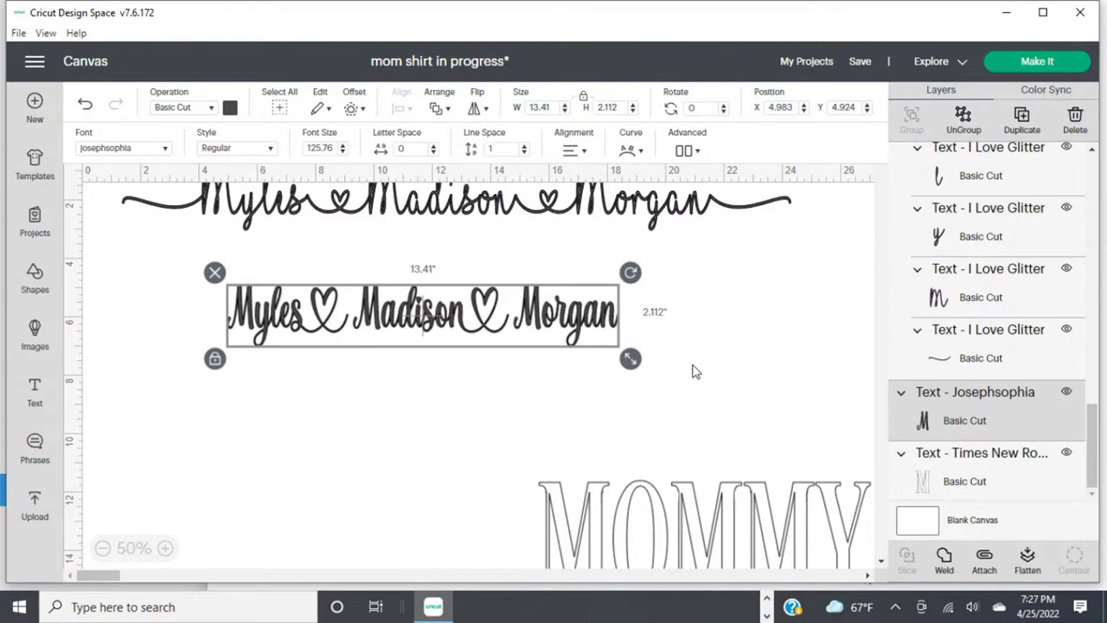
# Ungroup the josephsophia names text into separate letters and check that the third name's letters select individually.
pyautogui.click(965, 121)
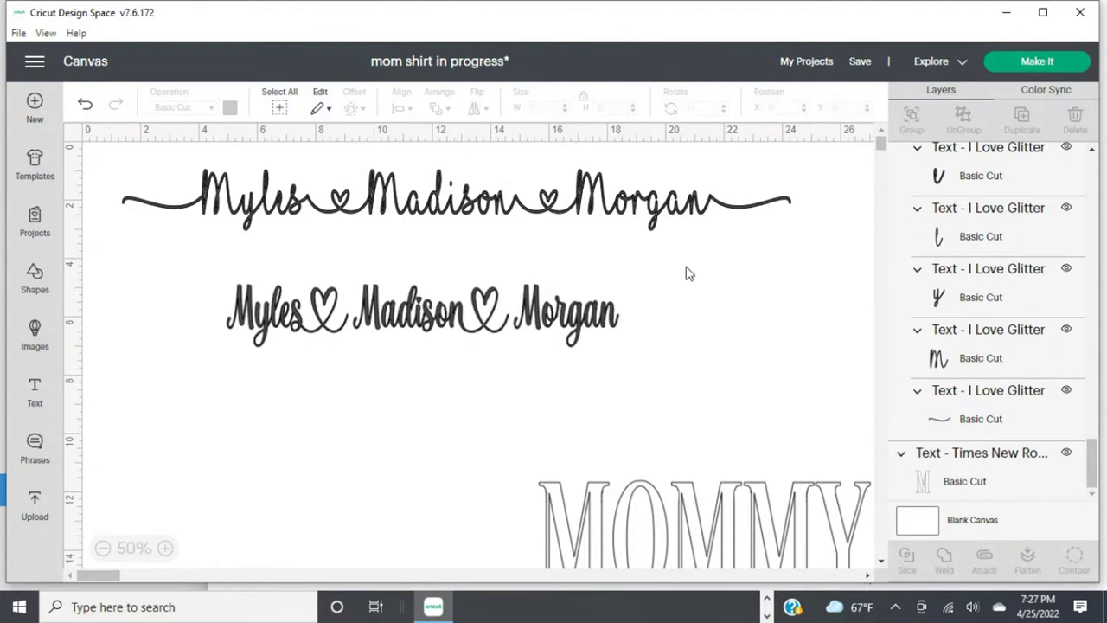
pyautogui.click(603, 322)
pyautogui.click(581, 321)
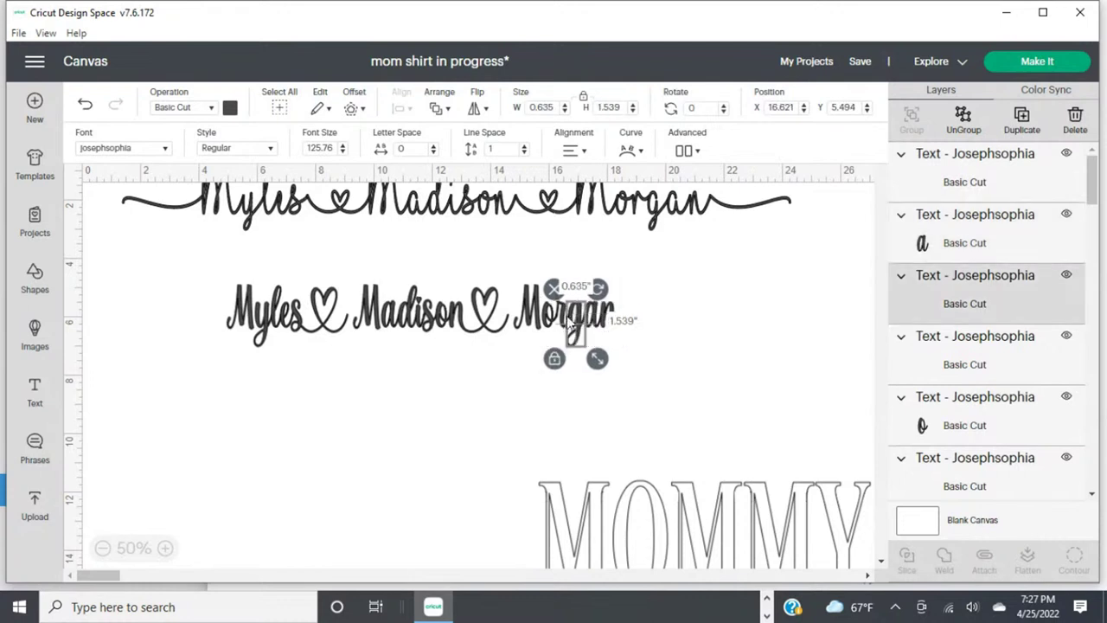
pyautogui.click(564, 322)
pyautogui.click(551, 322)
pyautogui.click(531, 319)
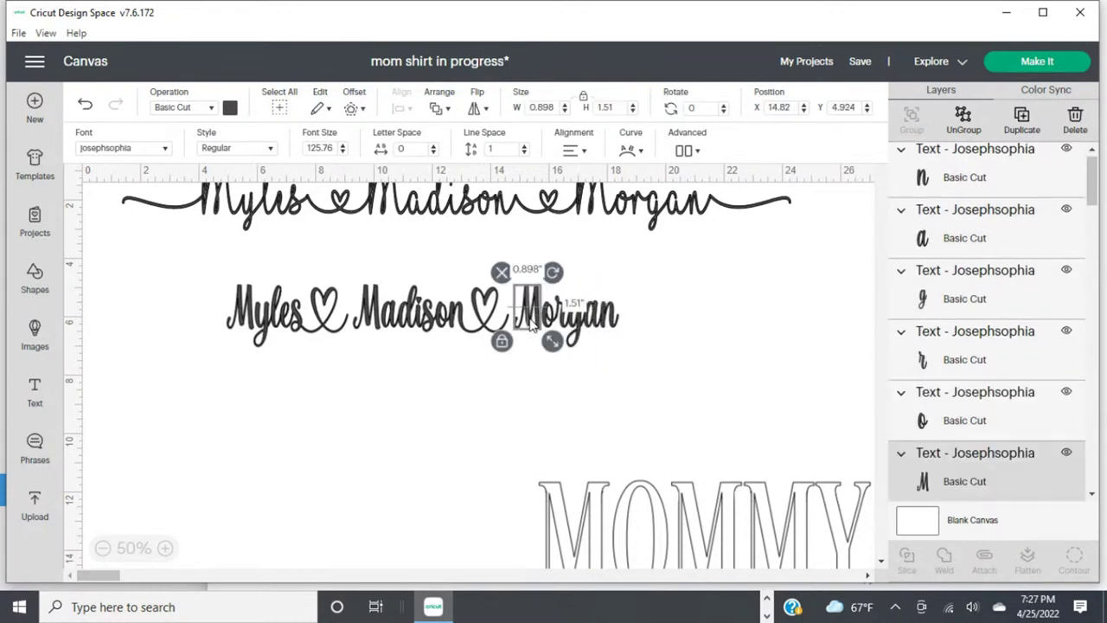
pyautogui.click(705, 331)
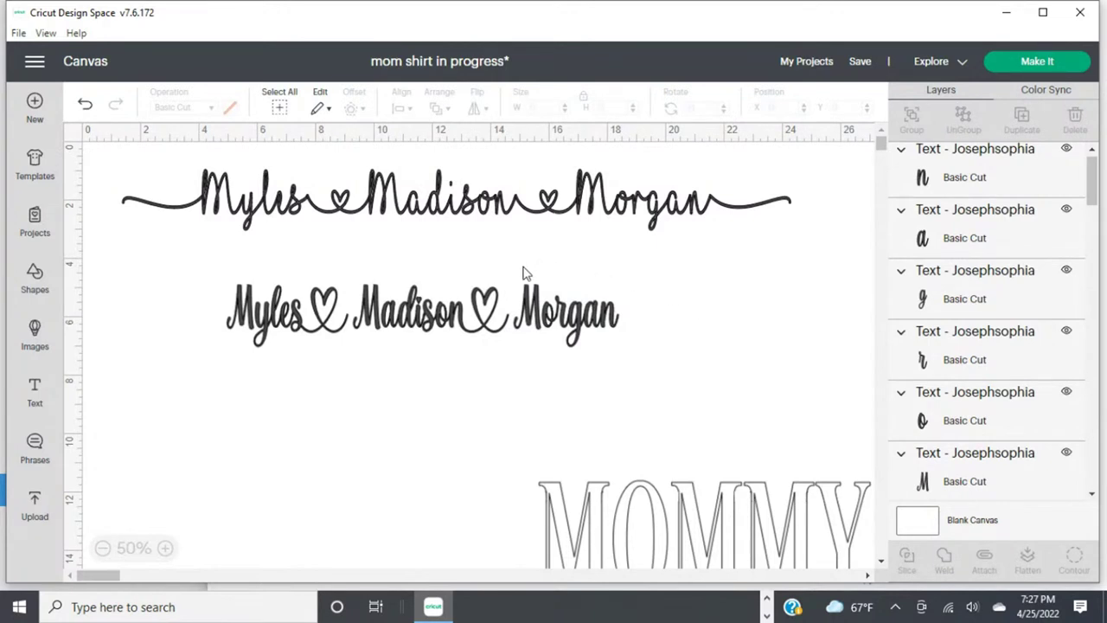
# Shift all letters of the third name left to about X 14.54 so it meets the tail of the second heart.
pyautogui.moveTo(523, 265); pyautogui.dragTo(631, 335)
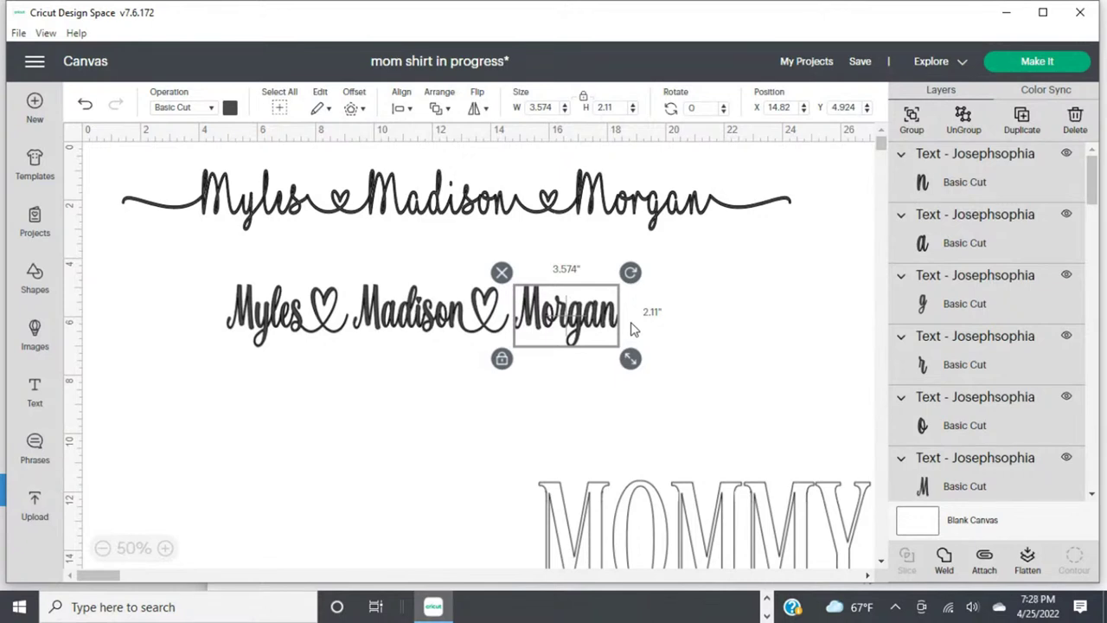
pyautogui.press('Left')
pyautogui.press('Left')
pyautogui.press('Left')
pyautogui.press('Left')
pyautogui.press('Left')
pyautogui.press('Left')
pyautogui.press('Left')
pyautogui.press('Left')
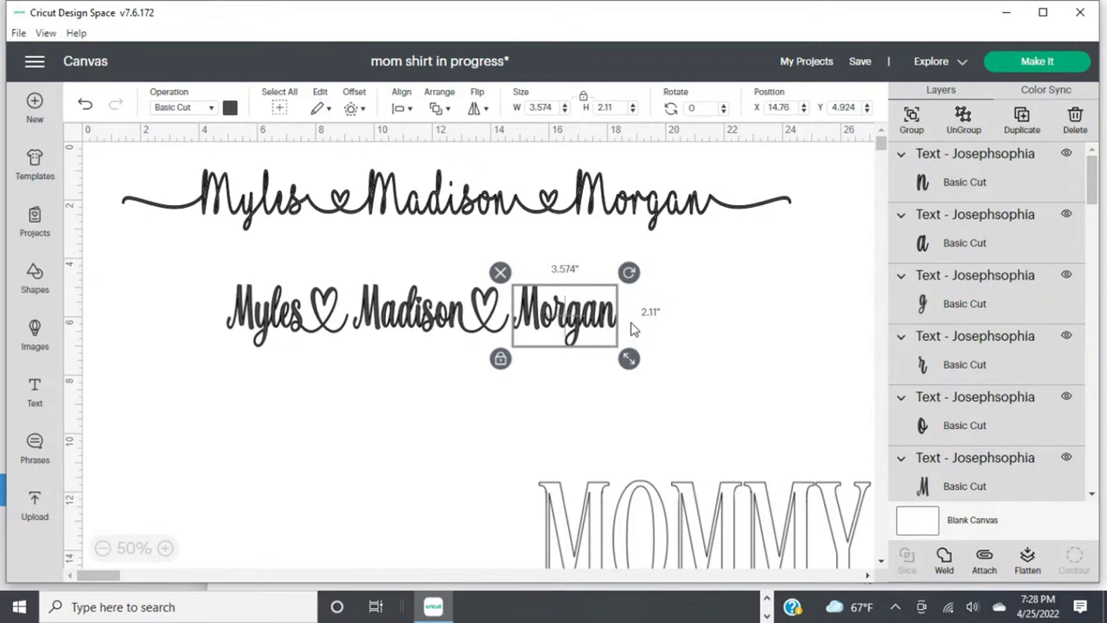
pyautogui.press('Left')
pyautogui.press('Left')
pyautogui.press('Left')
pyautogui.press('Left')
pyautogui.press('Left')
pyautogui.press('Left')
pyautogui.press('Left')
pyautogui.press('Left')
pyautogui.press('Left')
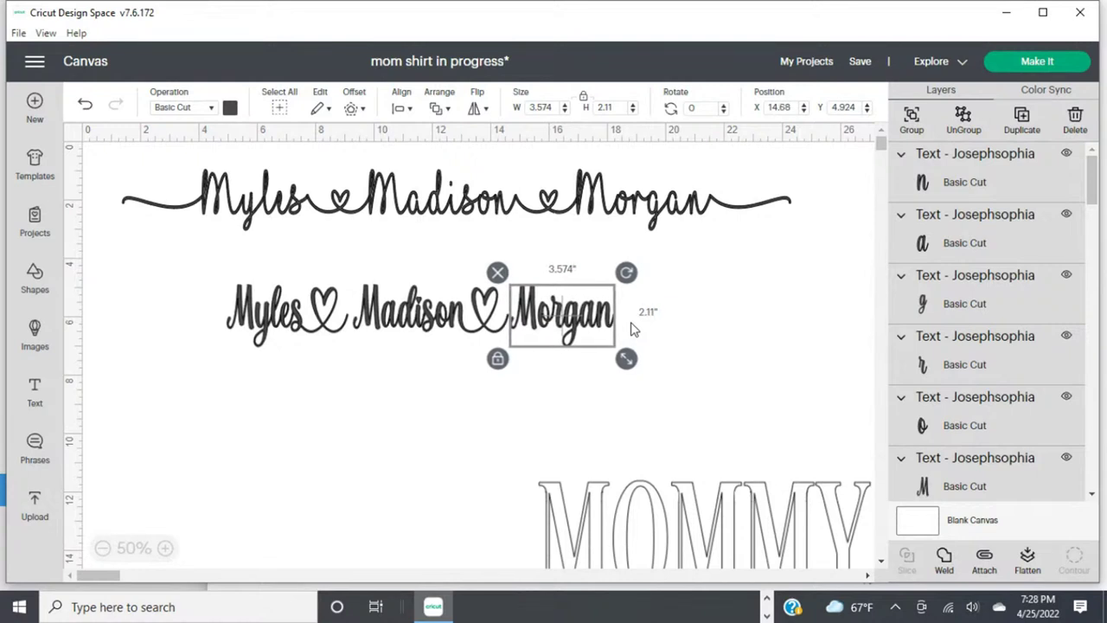
pyautogui.press('Left')
pyautogui.press('Left')
pyautogui.press('Left')
pyautogui.press('Left')
pyautogui.press('Left')
pyautogui.press('Left')
pyautogui.press('Left')
pyautogui.press('Left')
pyautogui.press('Left')
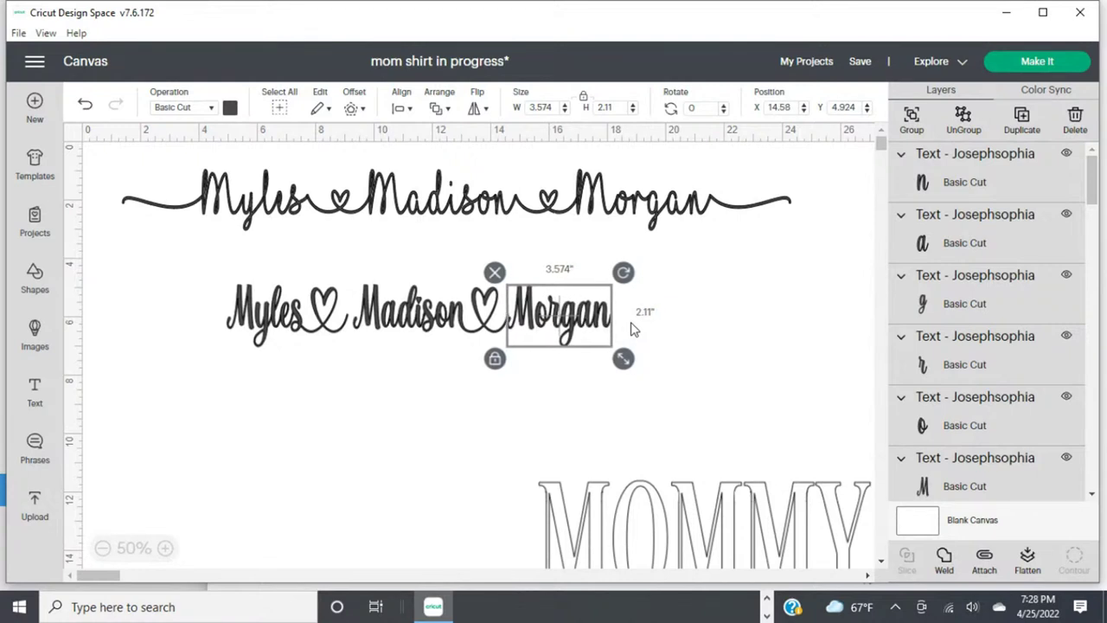
pyautogui.press('Left')
pyautogui.press('Left')
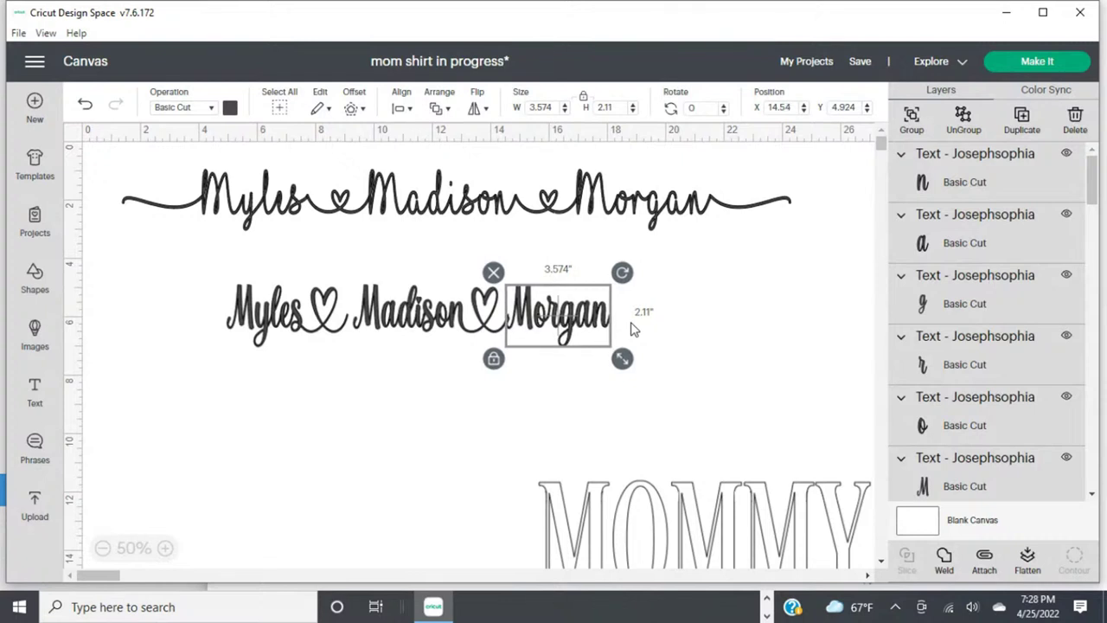
pyautogui.click(740, 332)
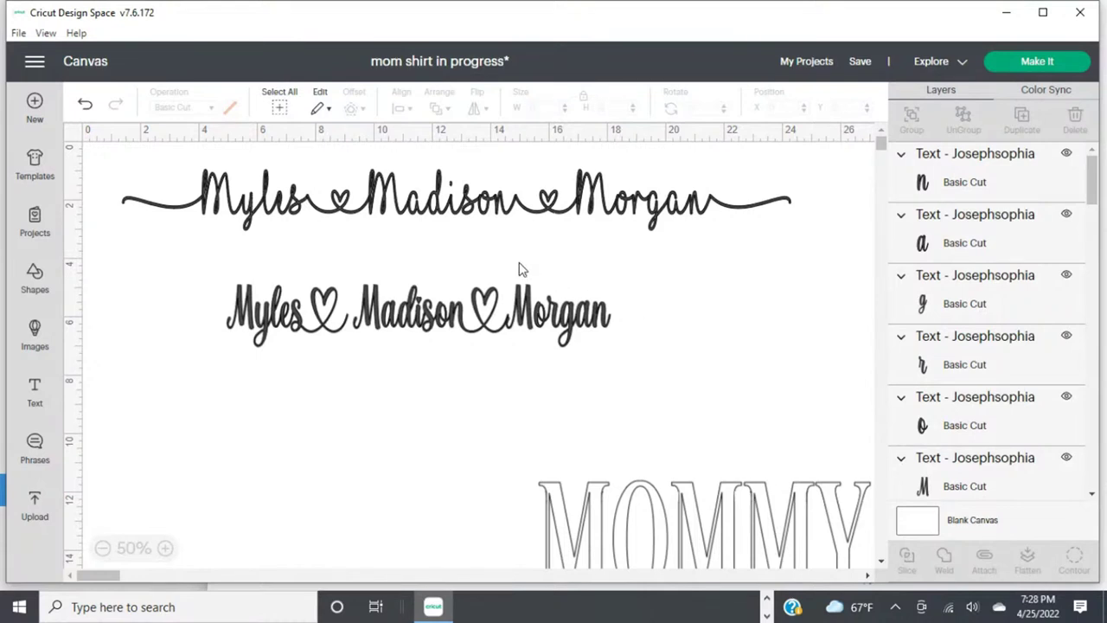
# Shift the second name, its heart and the third name together left to about X 9.05, meeting the first heart's tail.
pyautogui.click(370, 285)
pyautogui.scroll(2, 439, 265)
pyautogui.click(439, 265)
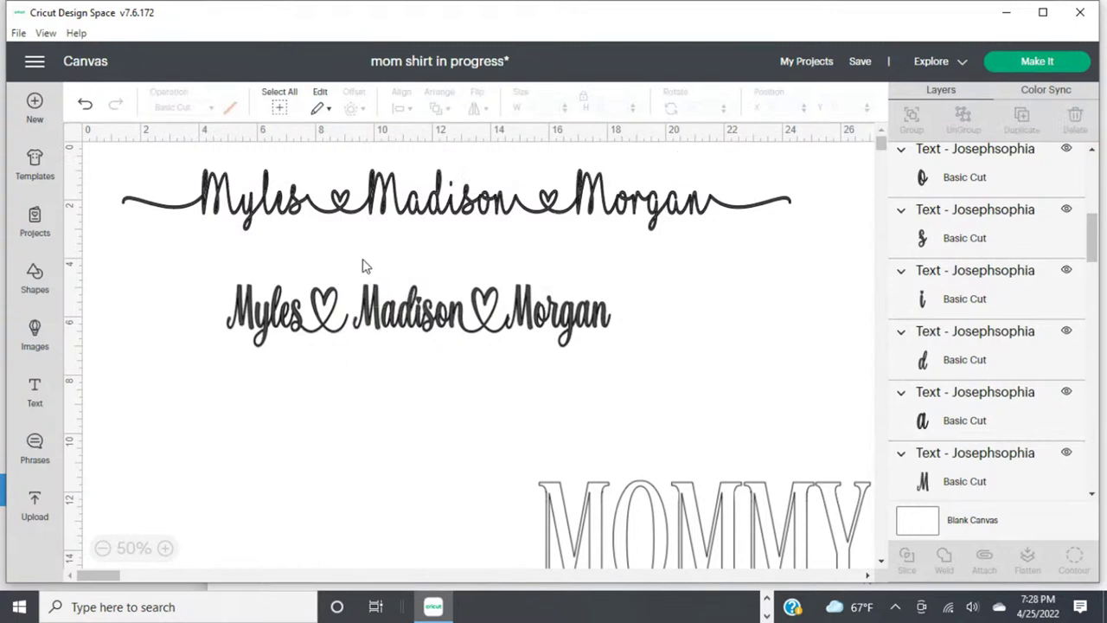
pyautogui.moveTo(362, 259); pyautogui.dragTo(651, 325)
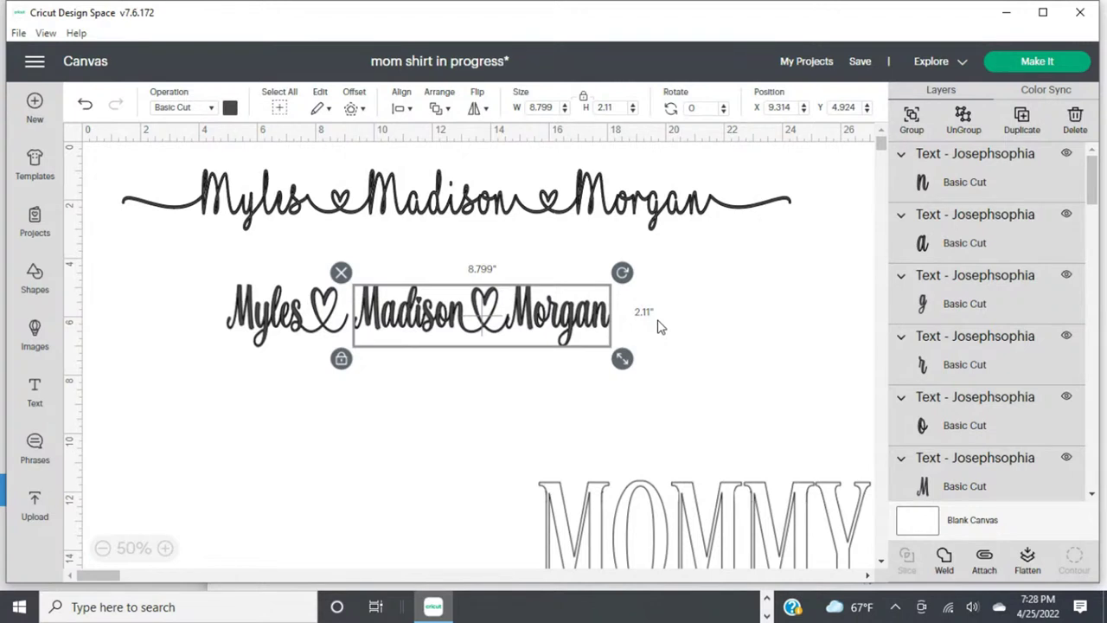
pyautogui.press('Left')
pyautogui.press('Left')
pyautogui.press('Left')
pyautogui.press('Left')
pyautogui.press('Left')
pyautogui.press('Left')
pyautogui.press('Left')
pyautogui.press('Left')
pyautogui.press('Left')
pyautogui.press('Left')
pyautogui.press('Left')
pyautogui.press('Left')
pyautogui.press('Left')
pyautogui.press('Left')
pyautogui.press('Left')
pyautogui.press('Left')
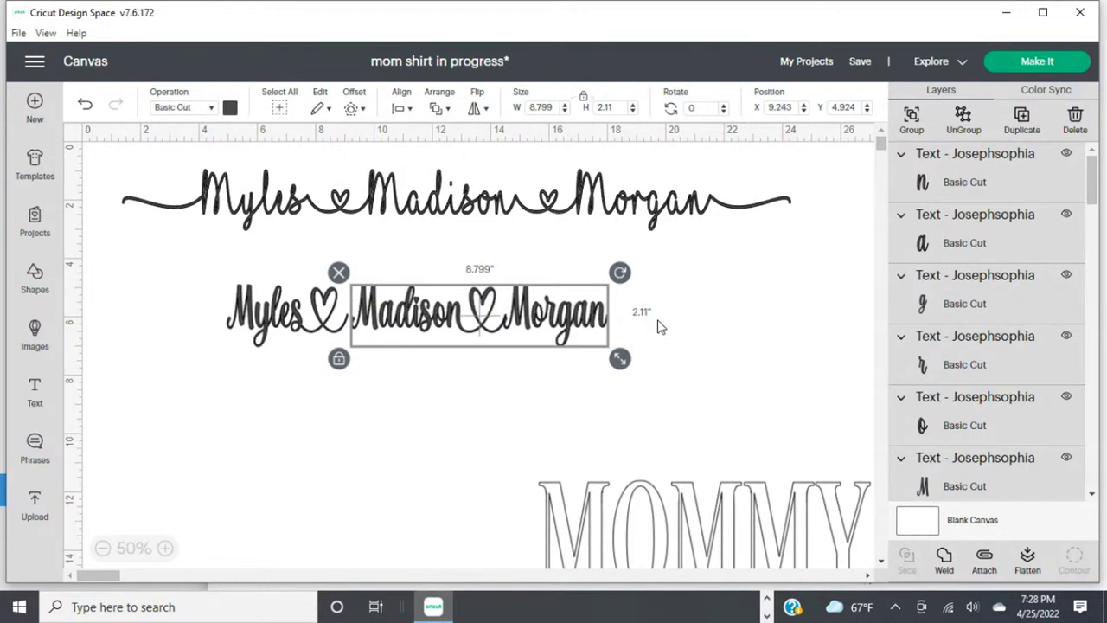
pyautogui.press('Left')
pyautogui.press('Left')
pyautogui.press('Left')
pyautogui.press('Left')
pyautogui.press('Left')
pyautogui.press('Left')
pyautogui.press('Left')
pyautogui.press('Left')
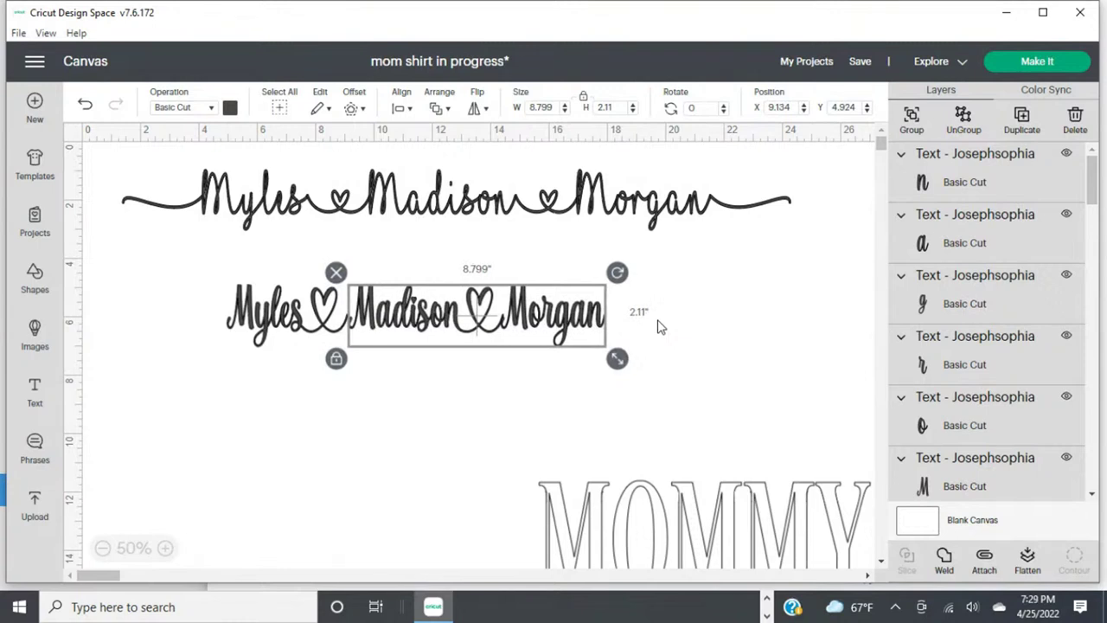
pyautogui.press('Left')
pyautogui.press('Left')
pyautogui.press('Left')
pyautogui.press('Left')
pyautogui.press('Left')
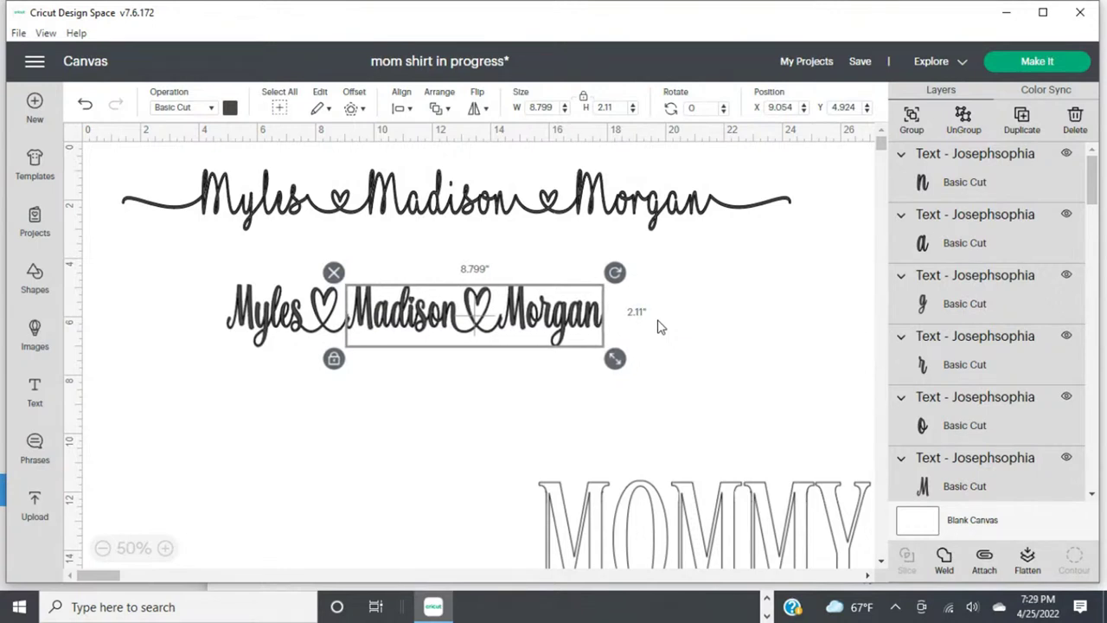
# Nudge the second name, its heart and the third name left to about X 8.99, and attach the whole josephsophia line together.
pyautogui.press('Left')
pyautogui.press('Left')
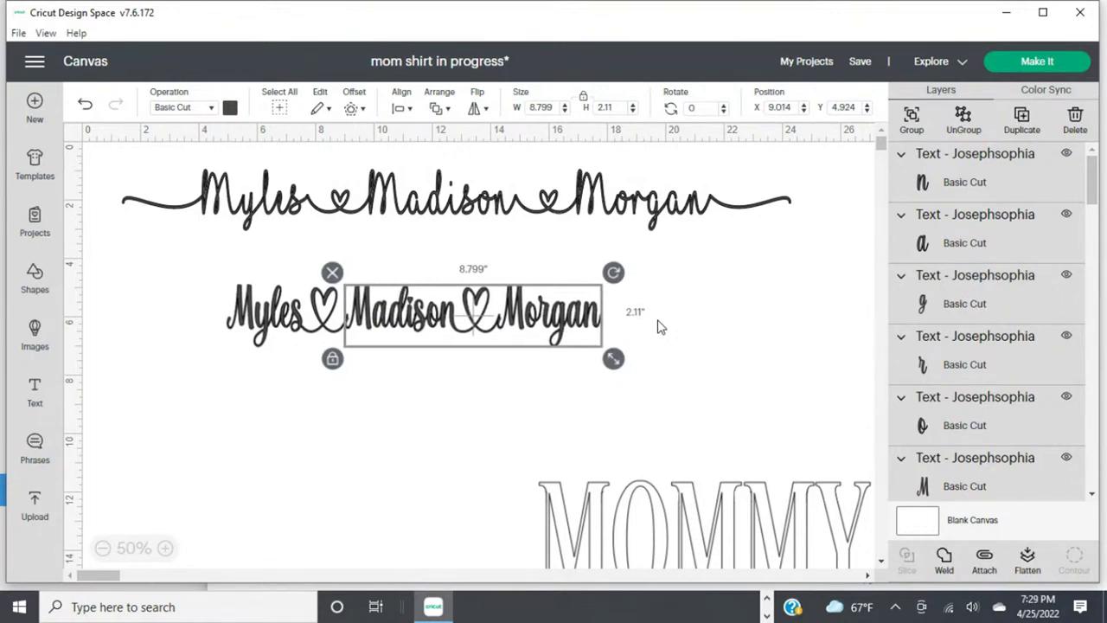
pyautogui.press('Left')
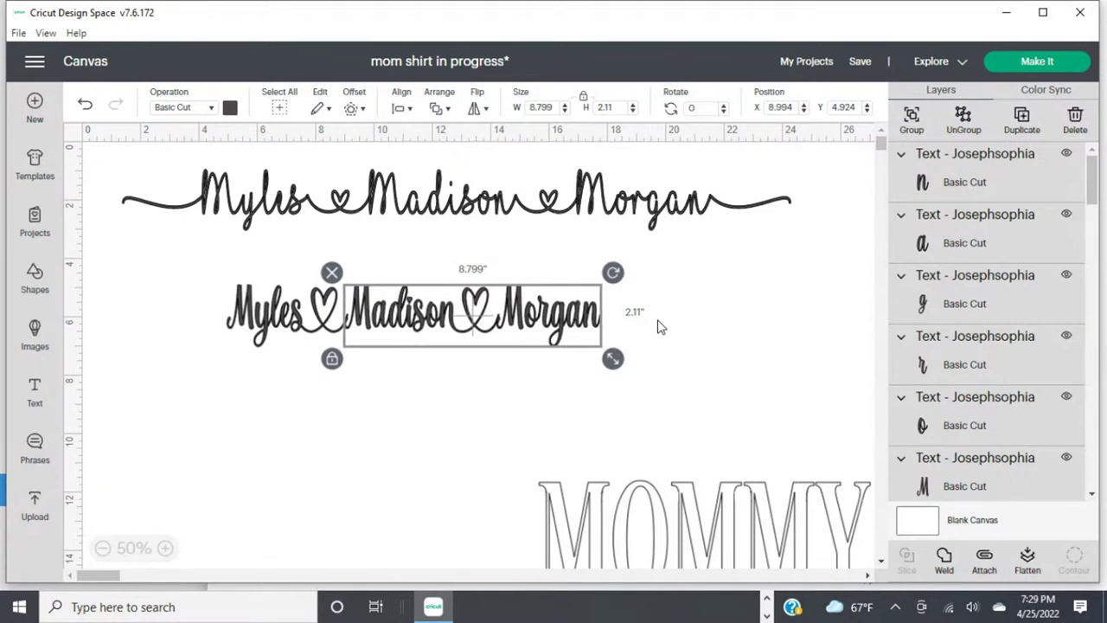
pyautogui.click(680, 340)
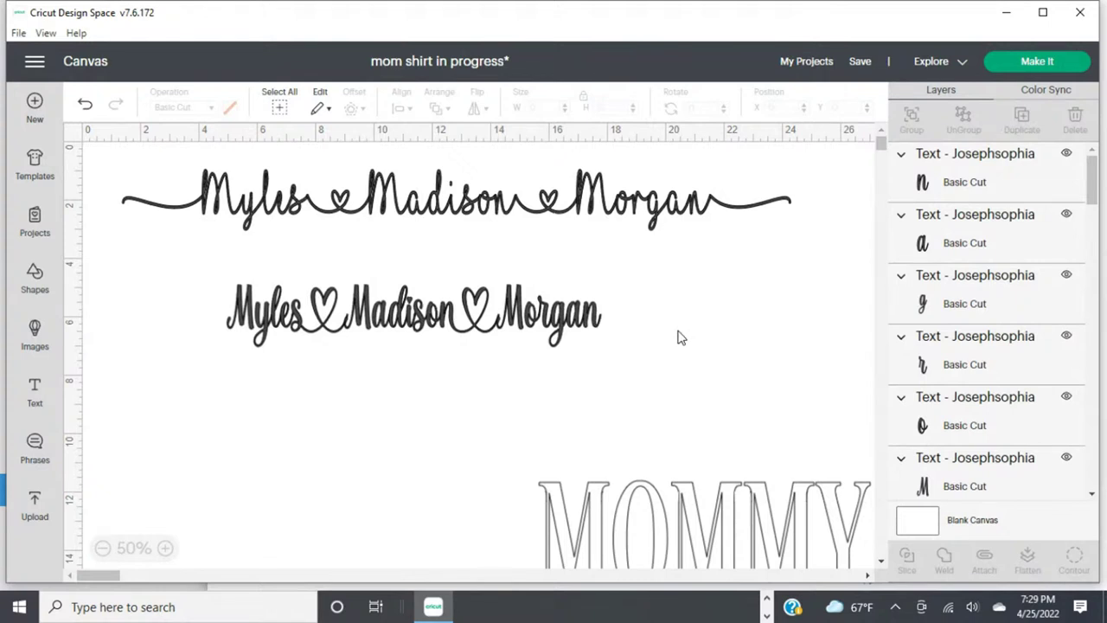
pyautogui.moveTo(209, 278); pyautogui.dragTo(646, 355)
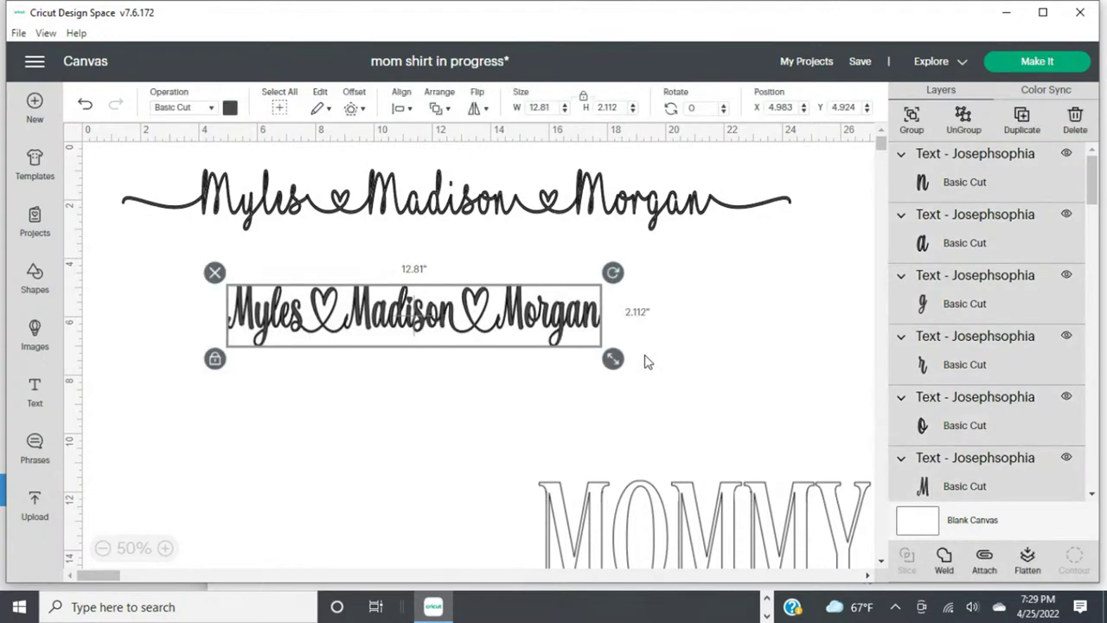
pyautogui.click(990, 564)
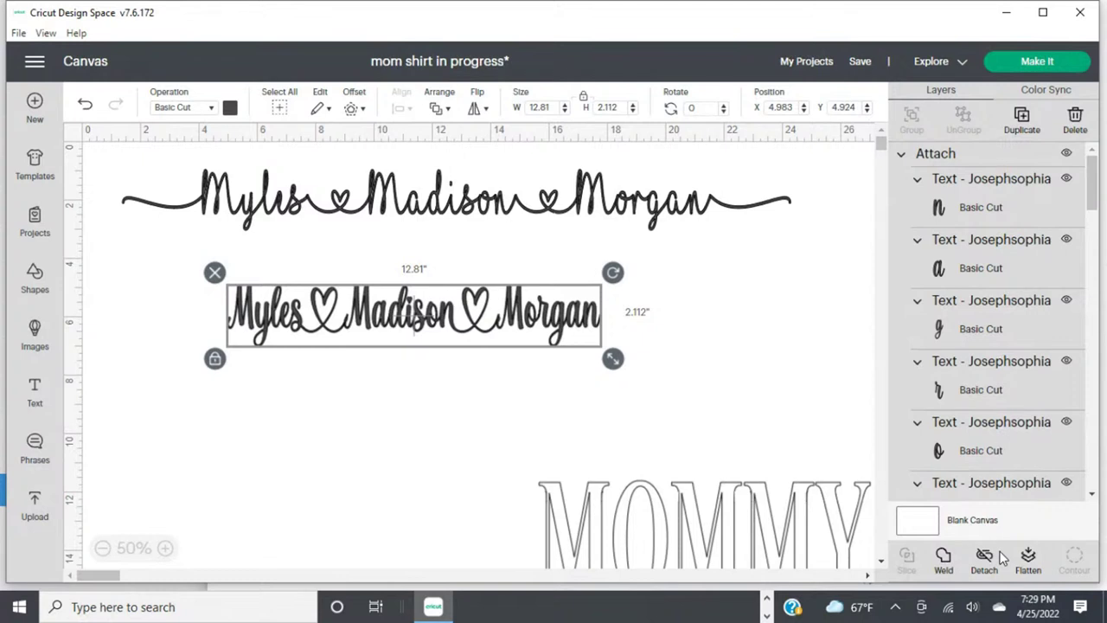
# Move the upper names line to about X 1.5, Y 1.5 and select the two lines alternately to compare them.
pyautogui.click(686, 216)
pyautogui.moveTo(686, 216); pyautogui.dragTo(683, 226)
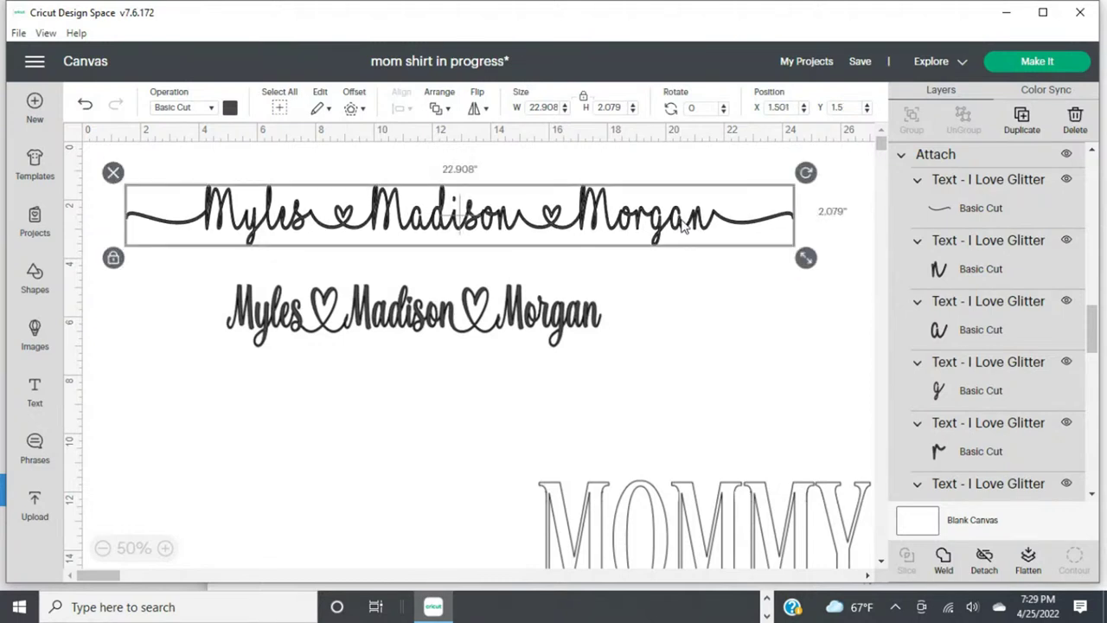
pyautogui.click(313, 322)
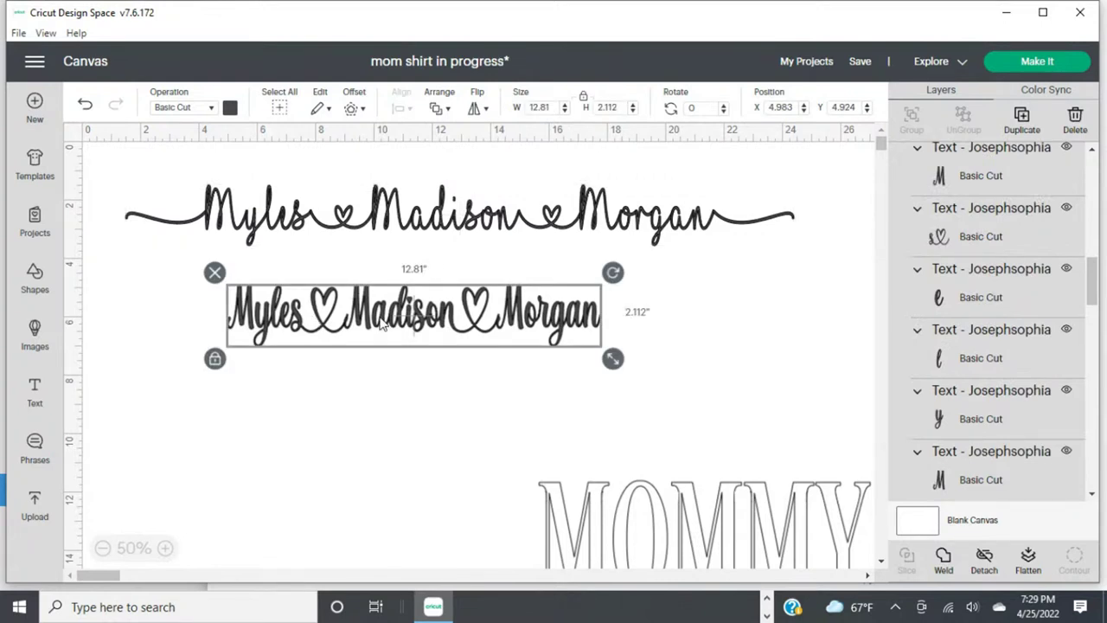
pyautogui.click(552, 222)
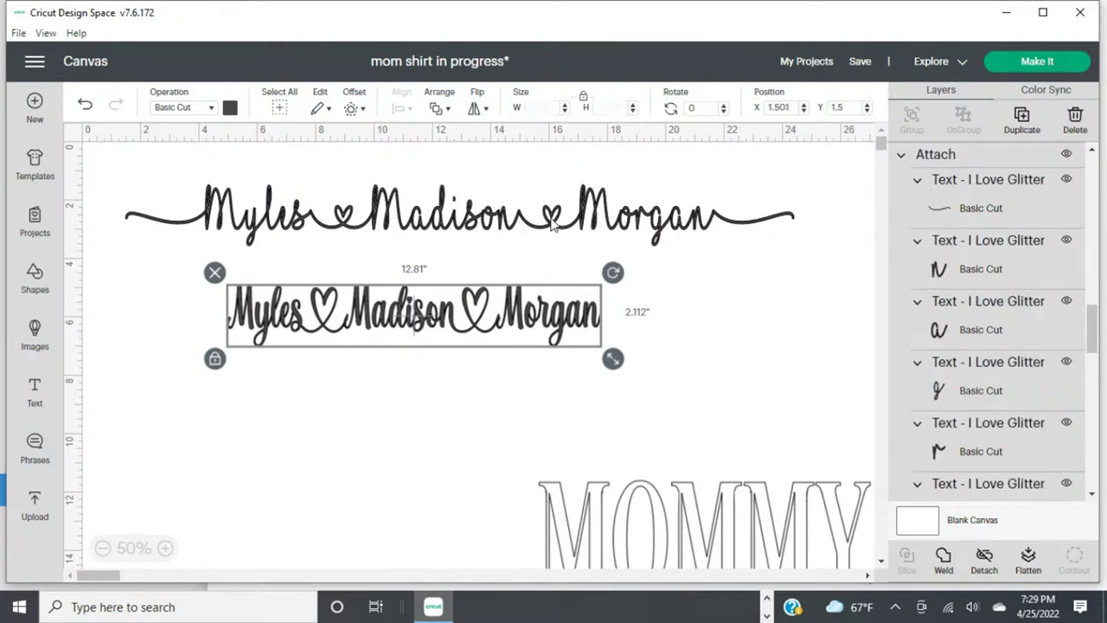
pyautogui.click(509, 320)
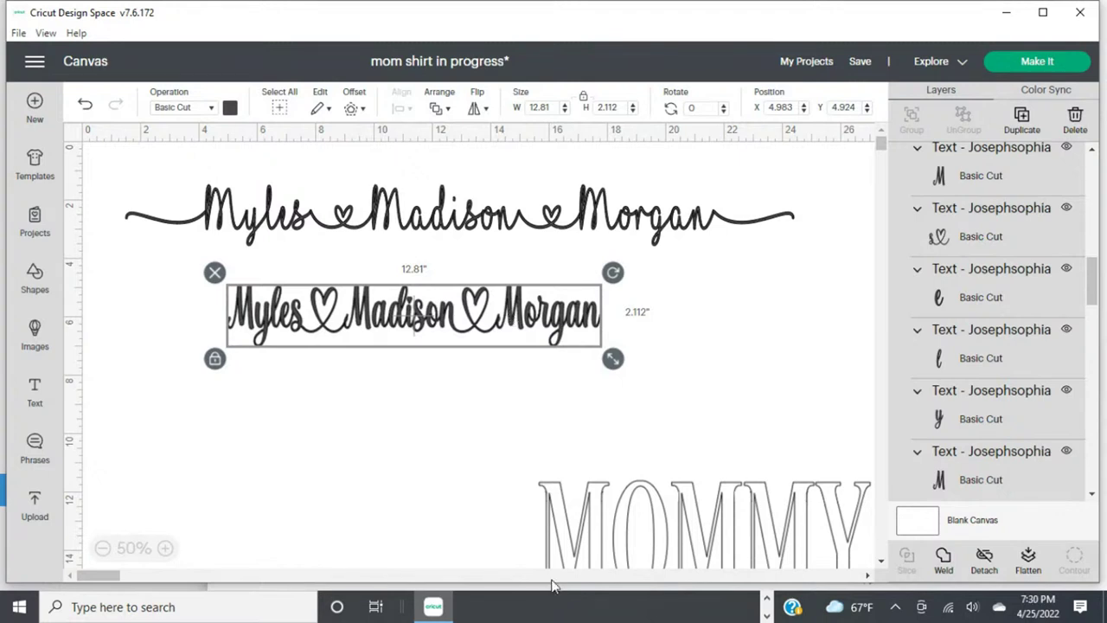
# Switch to the StreamYard broadcast and stop sharing the screen.
pyautogui.click(767, 605)
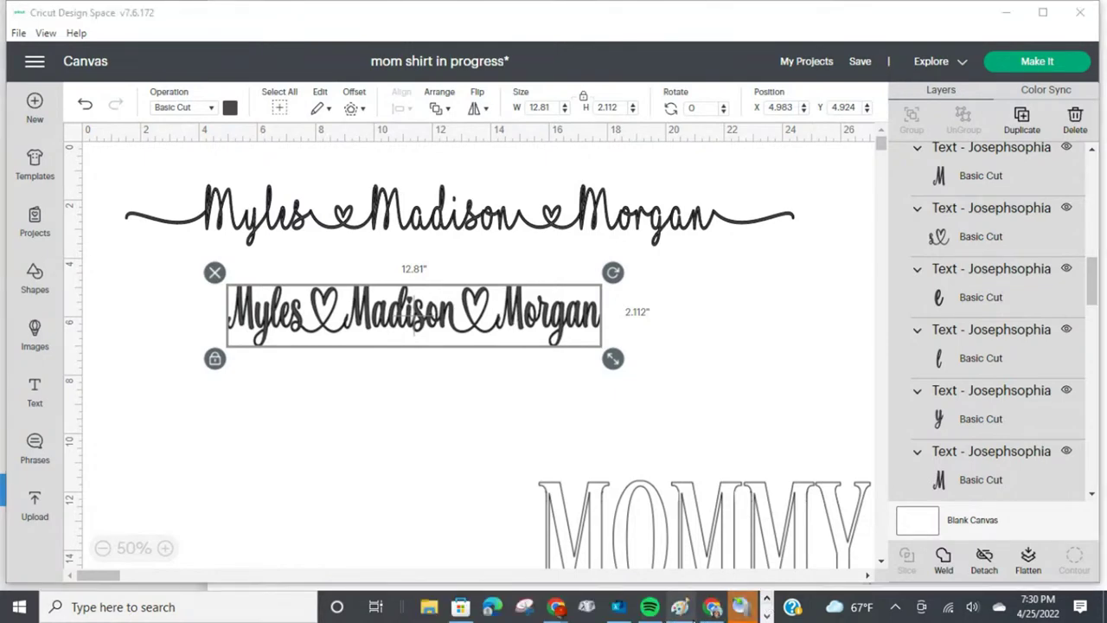
pyautogui.click(712, 608)
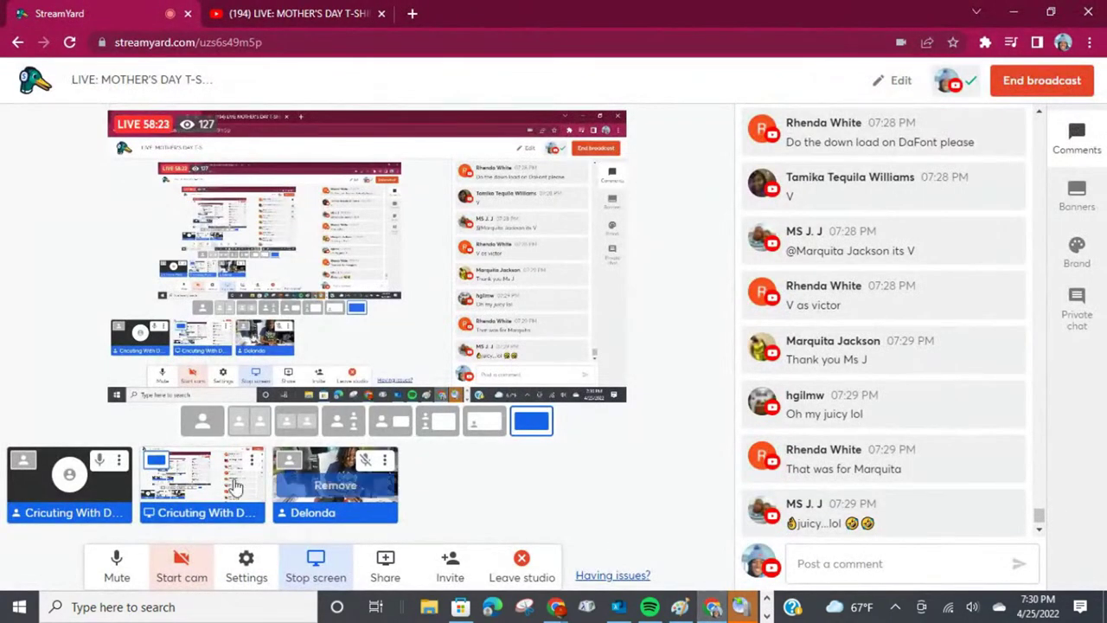
pyautogui.click(316, 571)
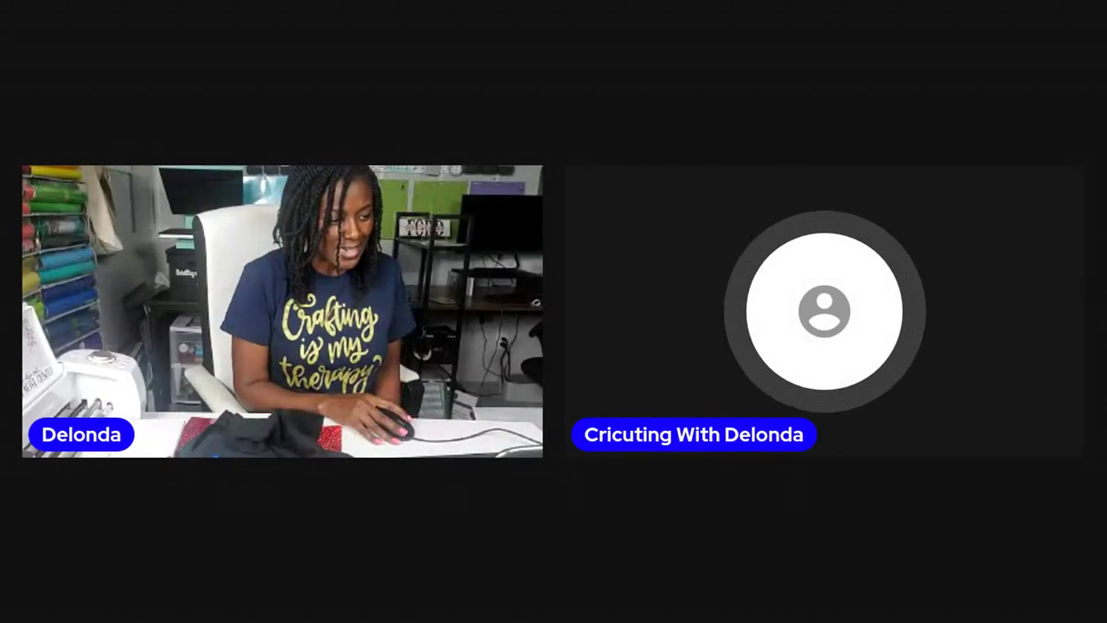
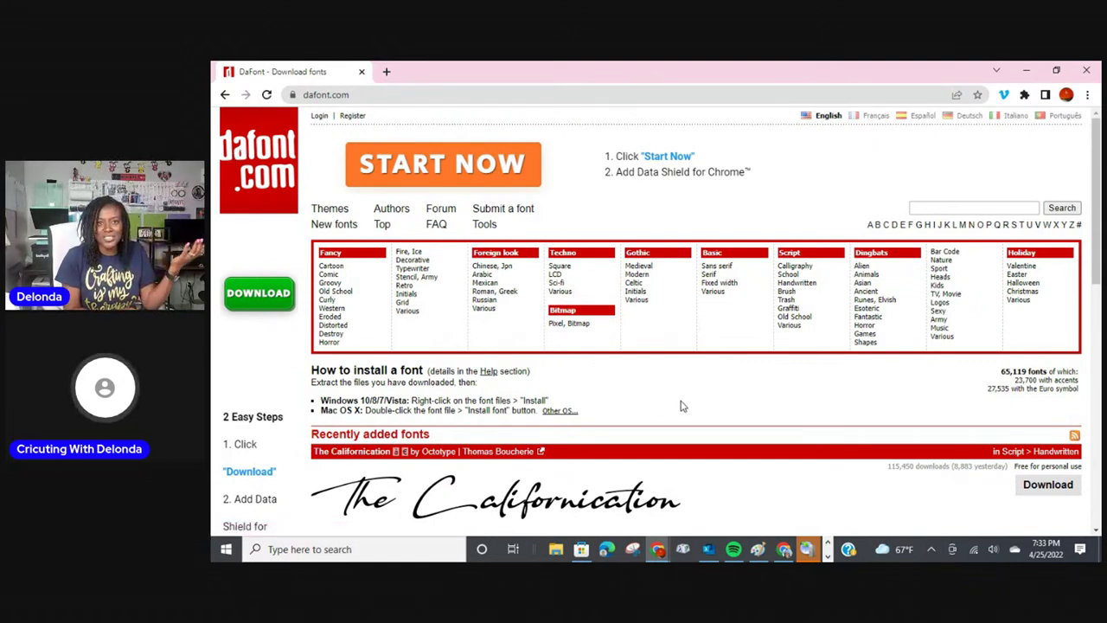
# Browse the recently added fonts on the DaFont home page and open the full list of new fonts.
pyautogui.scroll(-2, 681, 406)
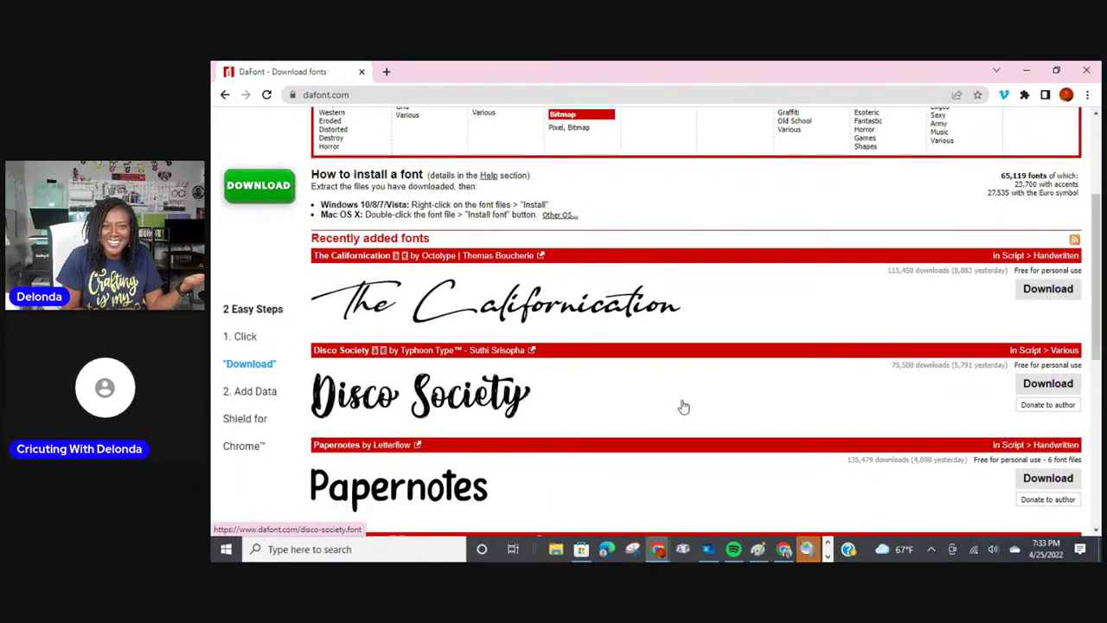
pyautogui.scroll(-1, 682, 407)
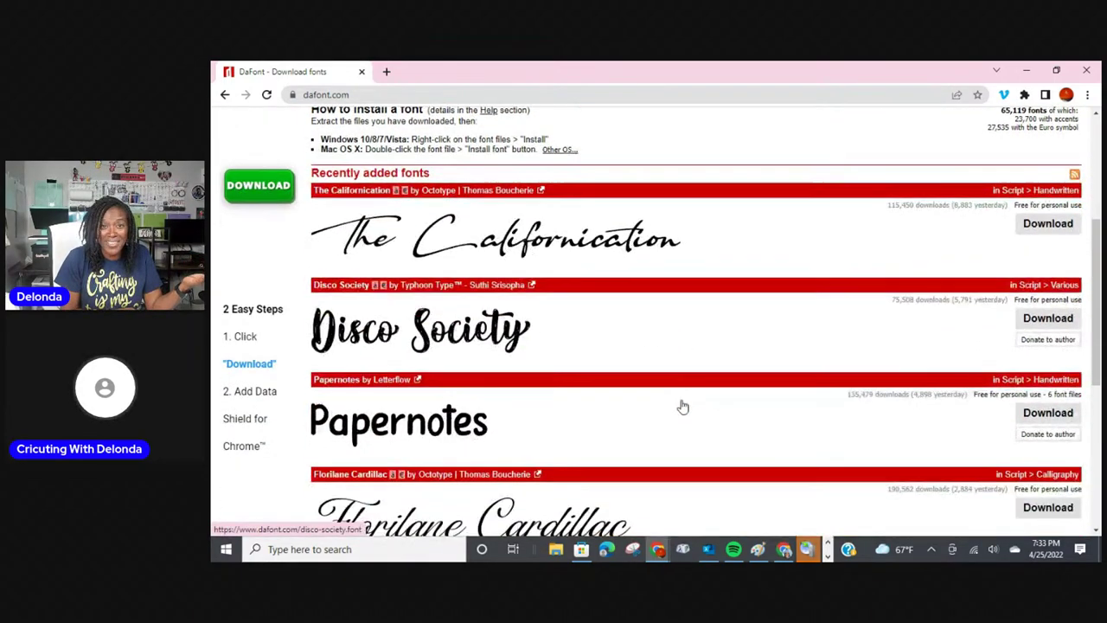
pyautogui.scroll(-1, 683, 406)
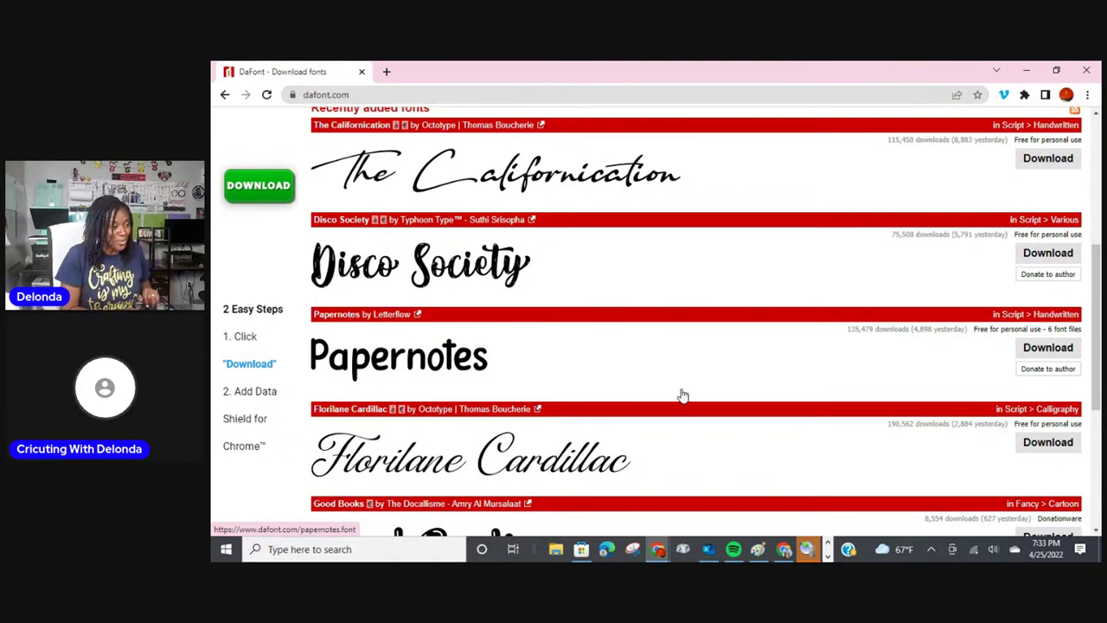
pyautogui.scroll(-2, 683, 395)
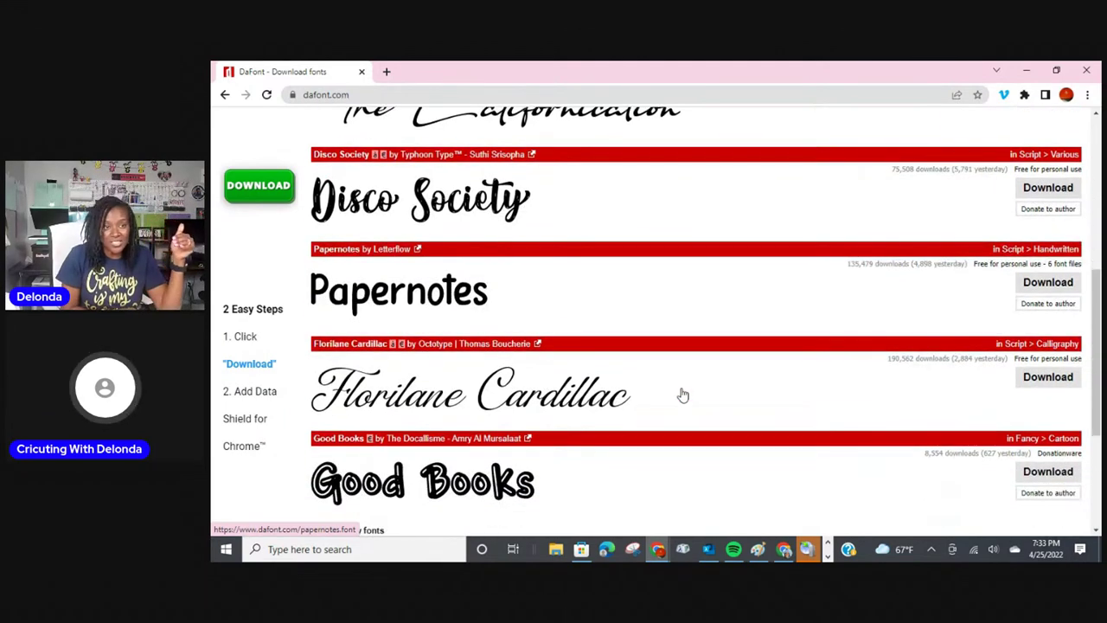
pyautogui.scroll(-1, 683, 395)
pyautogui.scroll(-1, 683, 391)
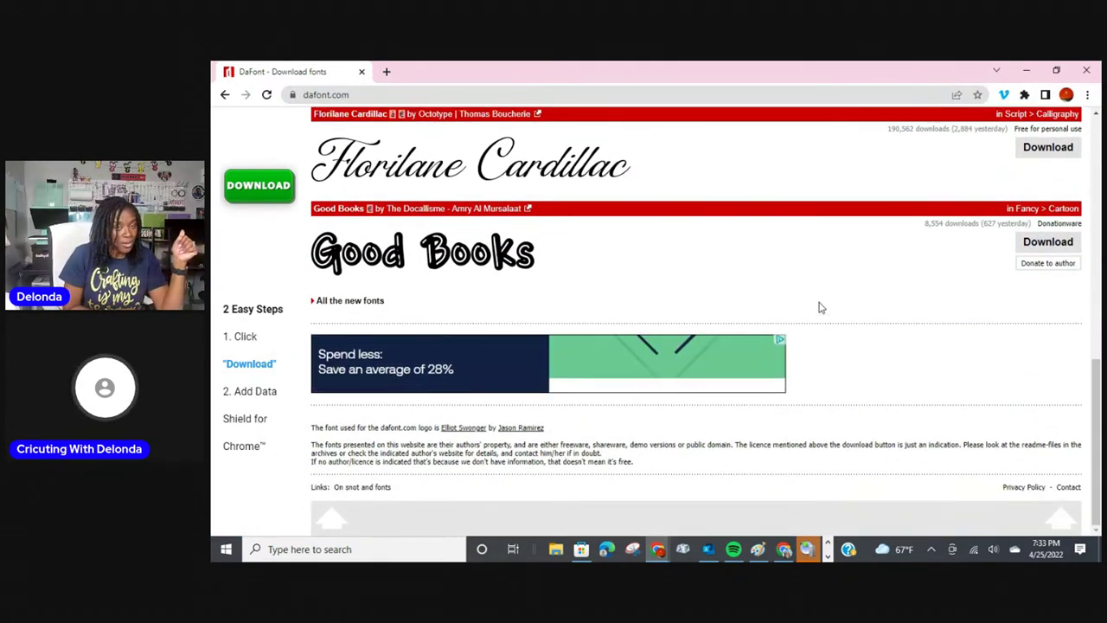
pyautogui.click(333, 303)
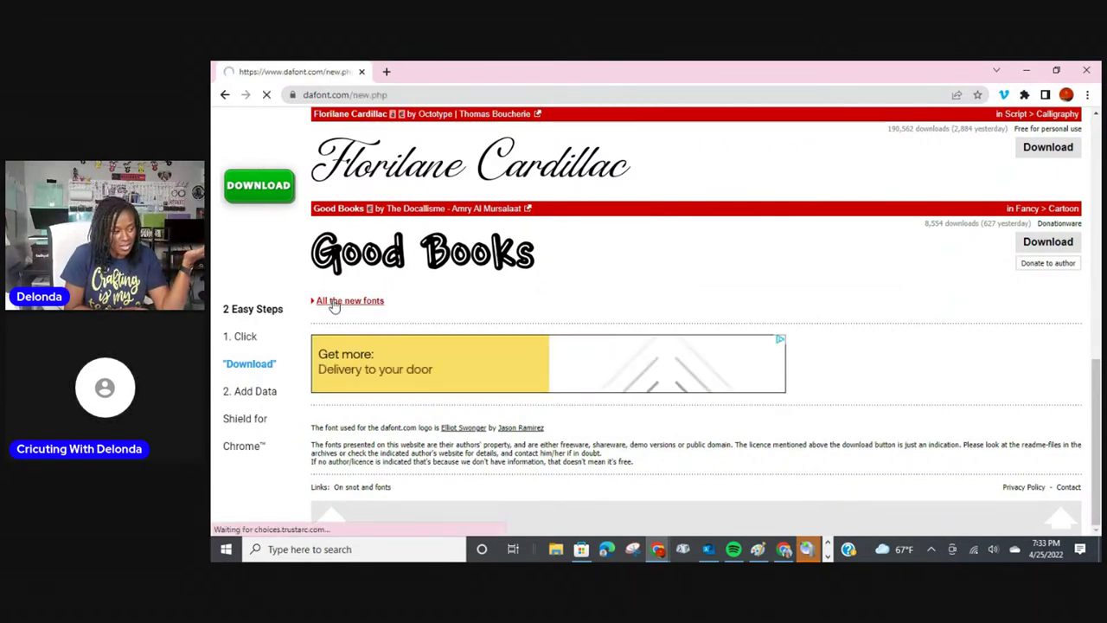
# Download the Wonder Smile font from the new fonts list and open the downloaded wonder_smile.zip.
pyautogui.scroll(-2, 650, 386)
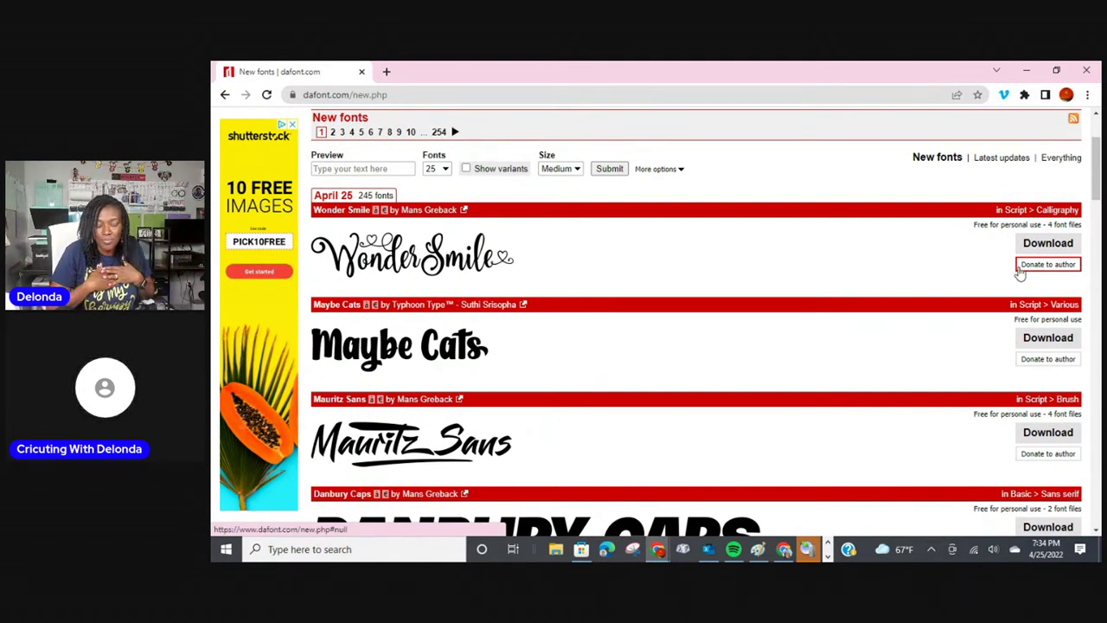
pyautogui.click(1035, 249)
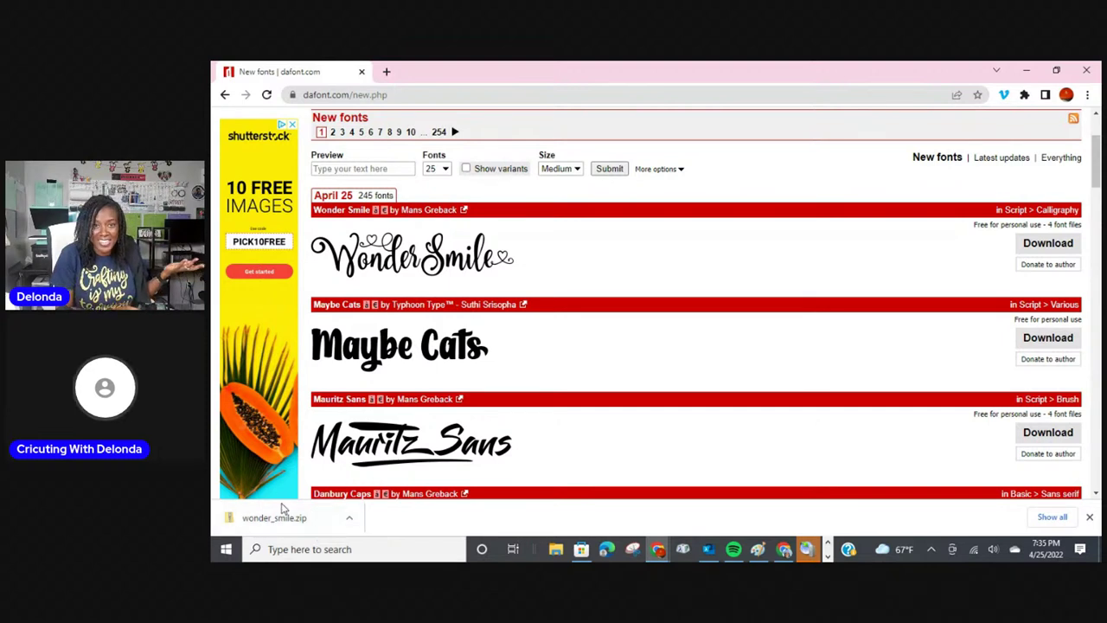
pyautogui.click(276, 521)
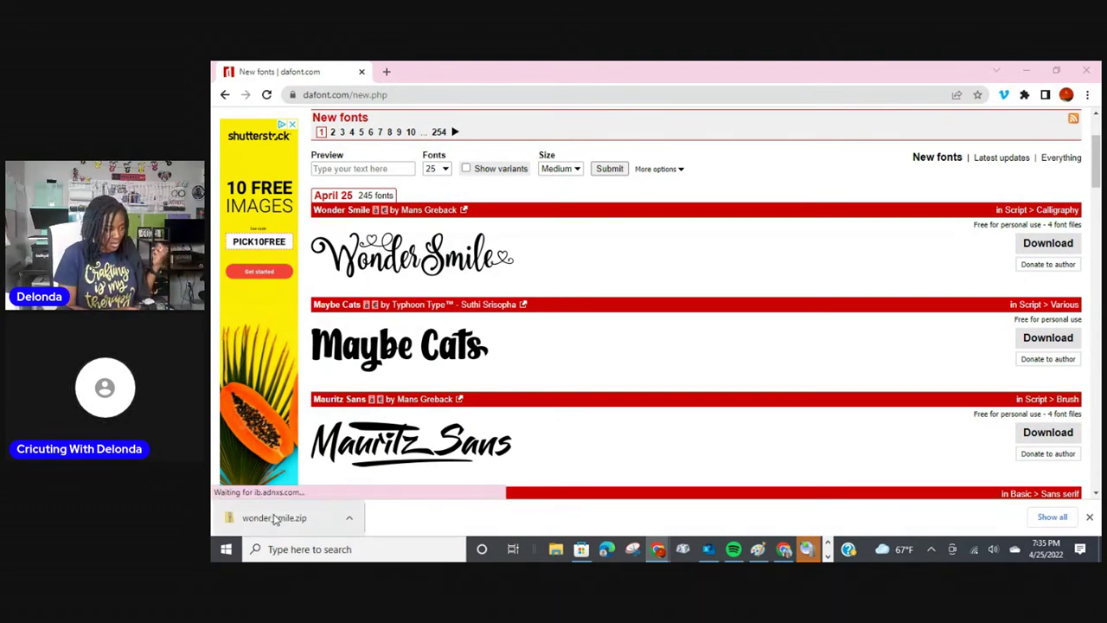
pyautogui.click(275, 517)
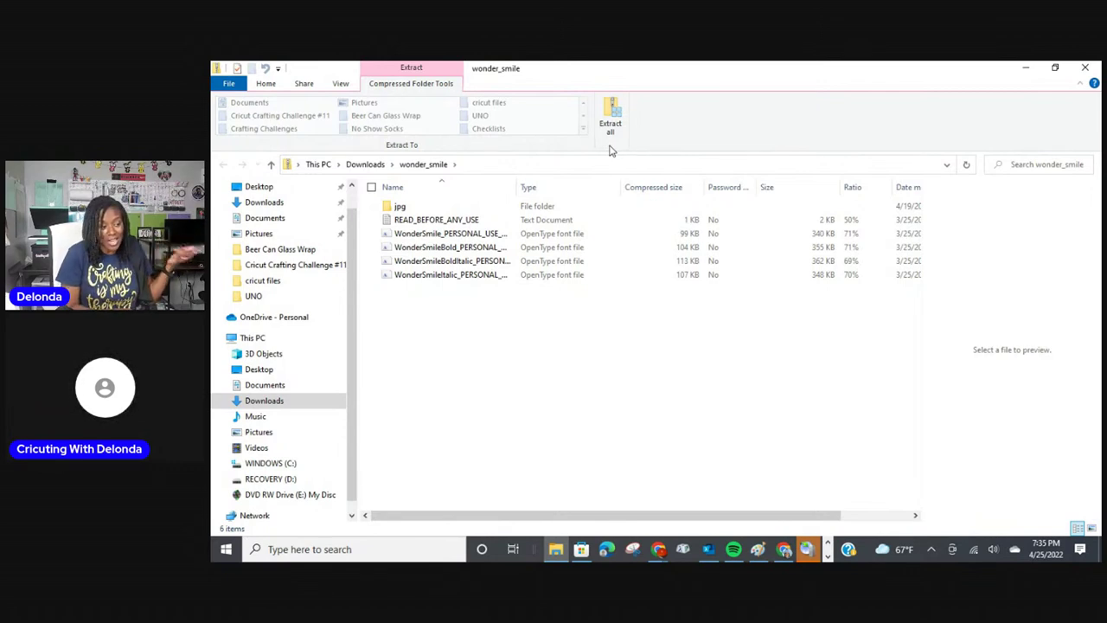
# Start extracting all files from the wonder_smile archive and choose the cricut files folder on the Desktop as the destination.
pyautogui.click(612, 121)
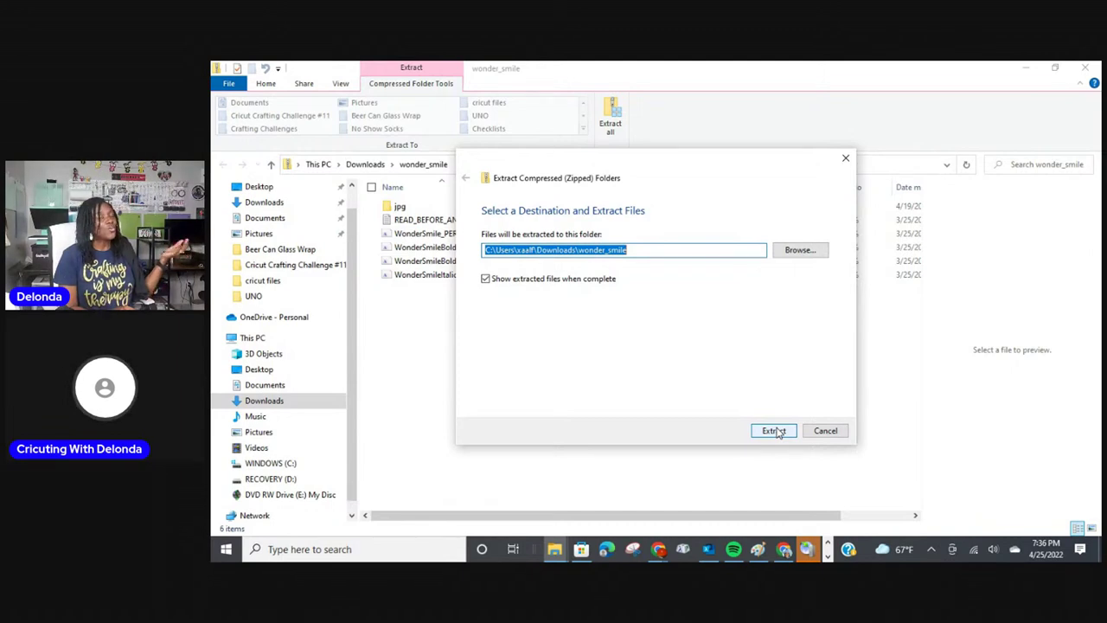
pyautogui.click(807, 250)
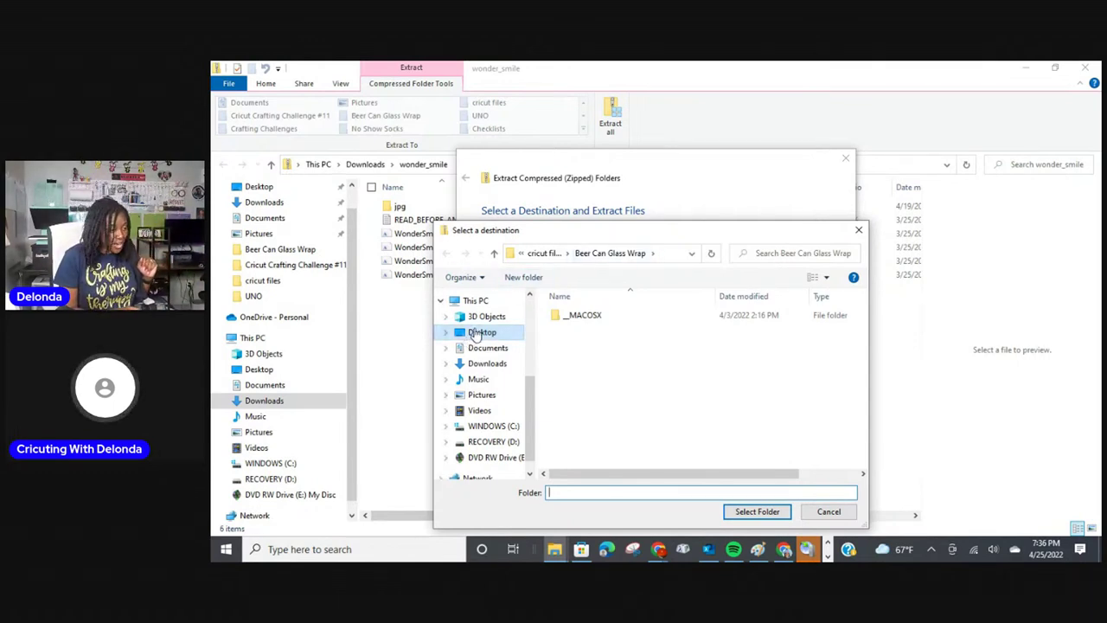
pyautogui.click(481, 333)
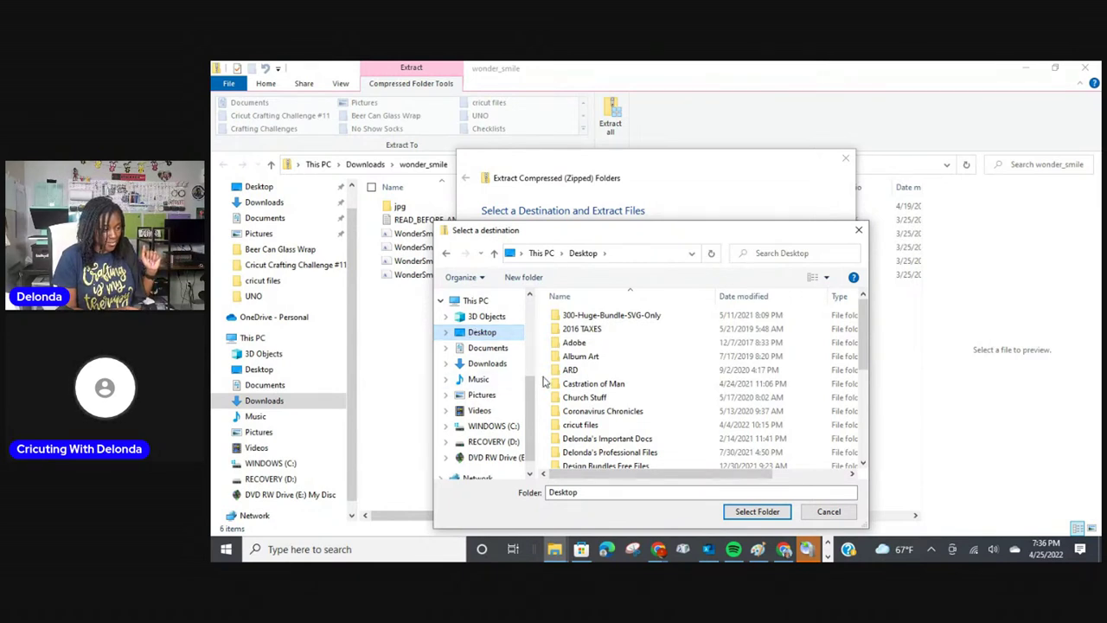
pyautogui.click(578, 425)
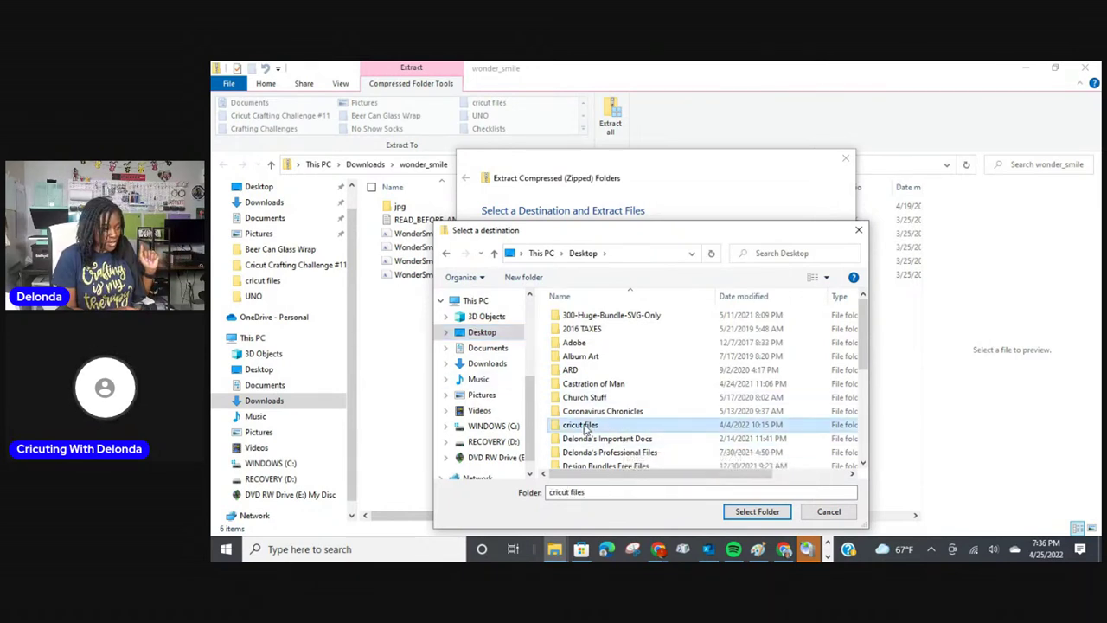
pyautogui.click(758, 512)
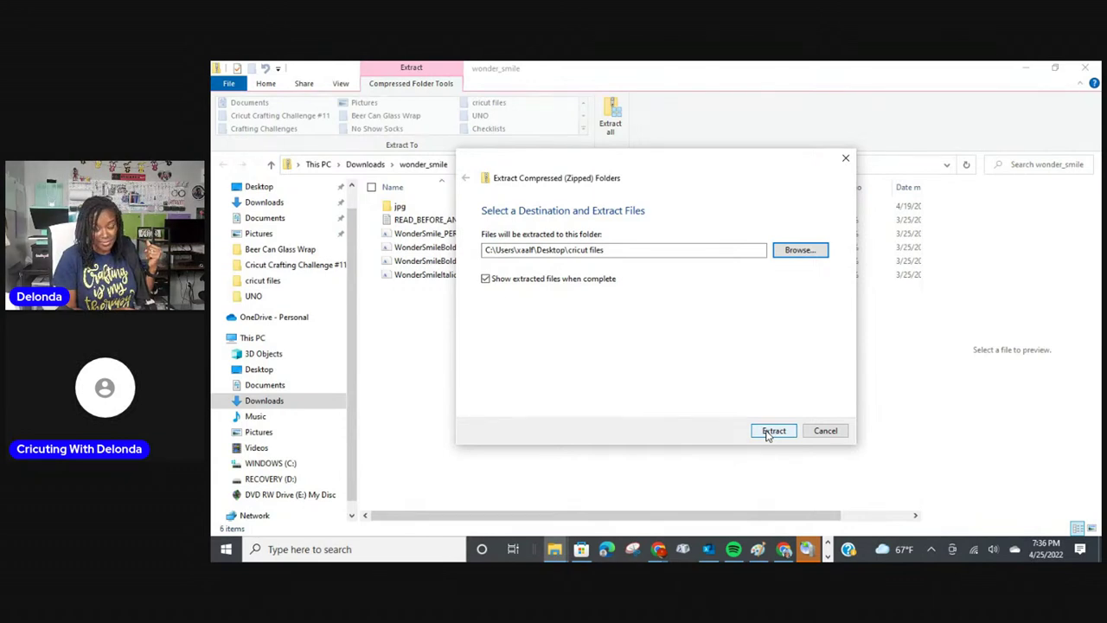
# Create a folder named WonderSmile inside cricut files and select it as the extraction destination.
pyautogui.click(803, 251)
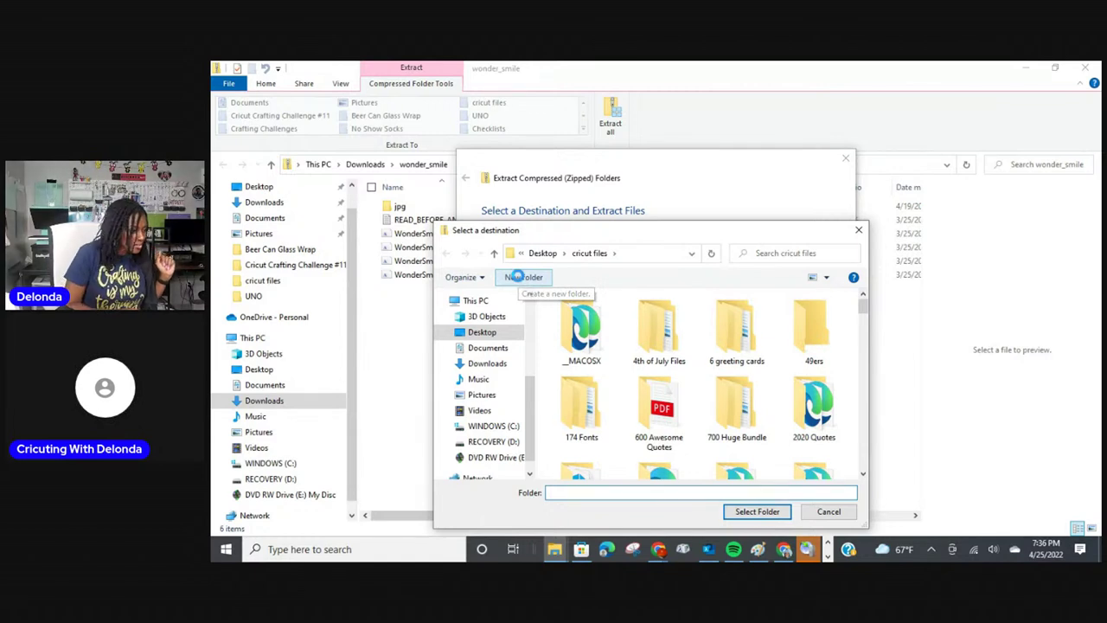
pyautogui.click(519, 277)
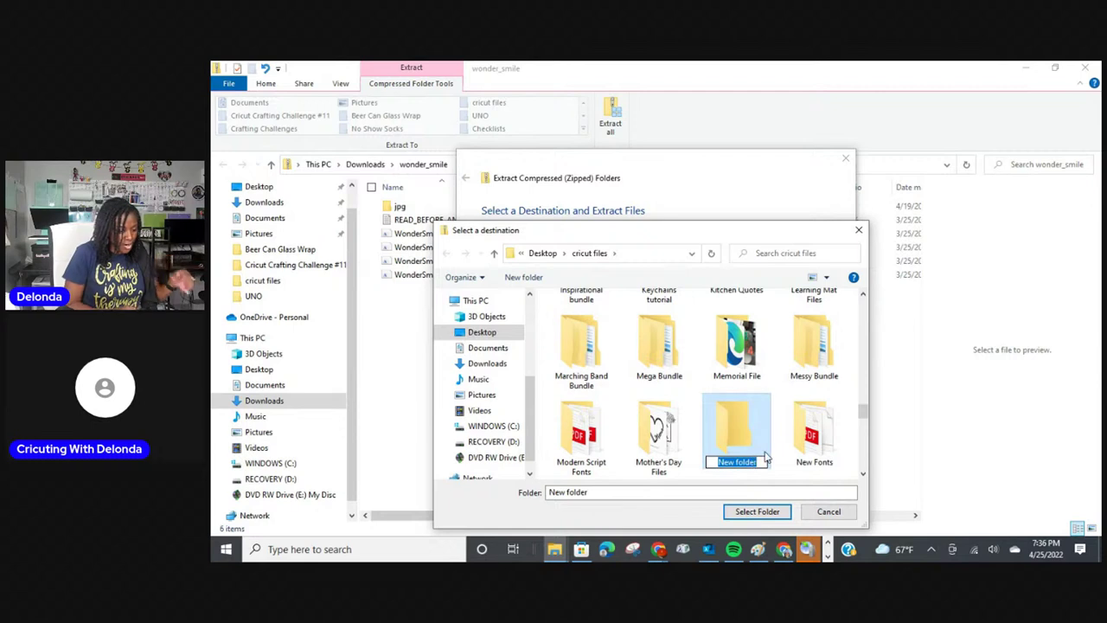
pyautogui.write('Wonde')
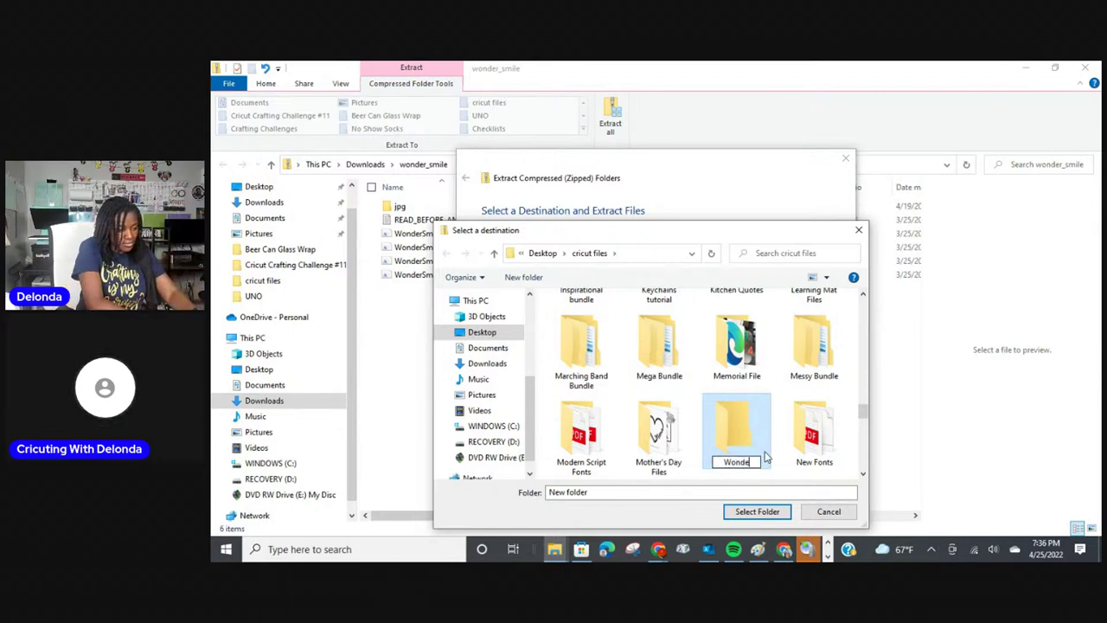
pyautogui.write('rSmile')
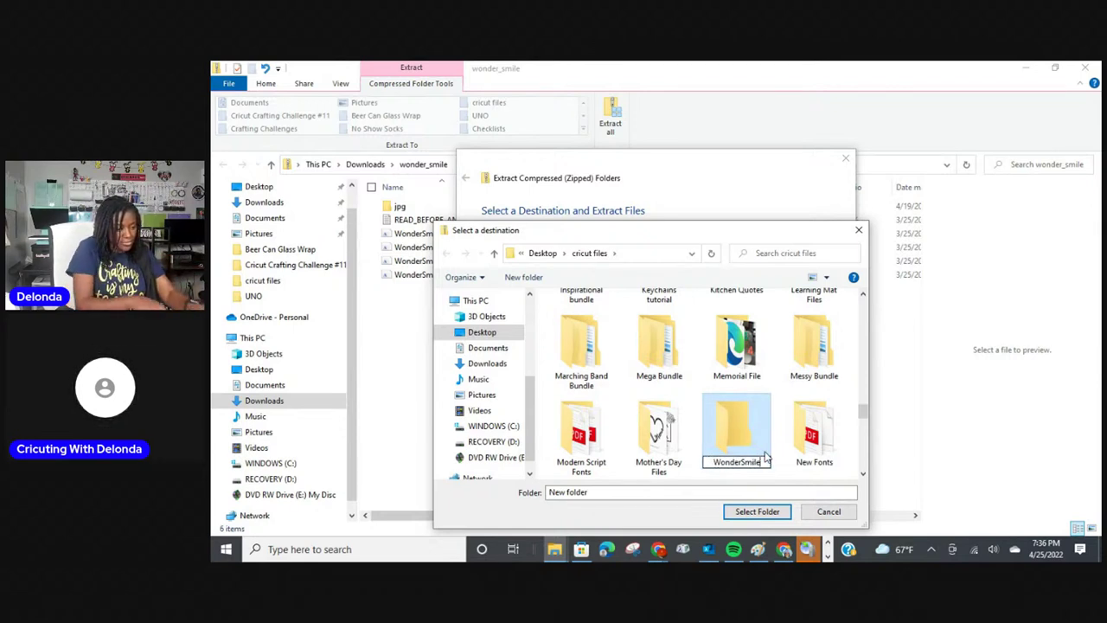
pyautogui.press('Return')
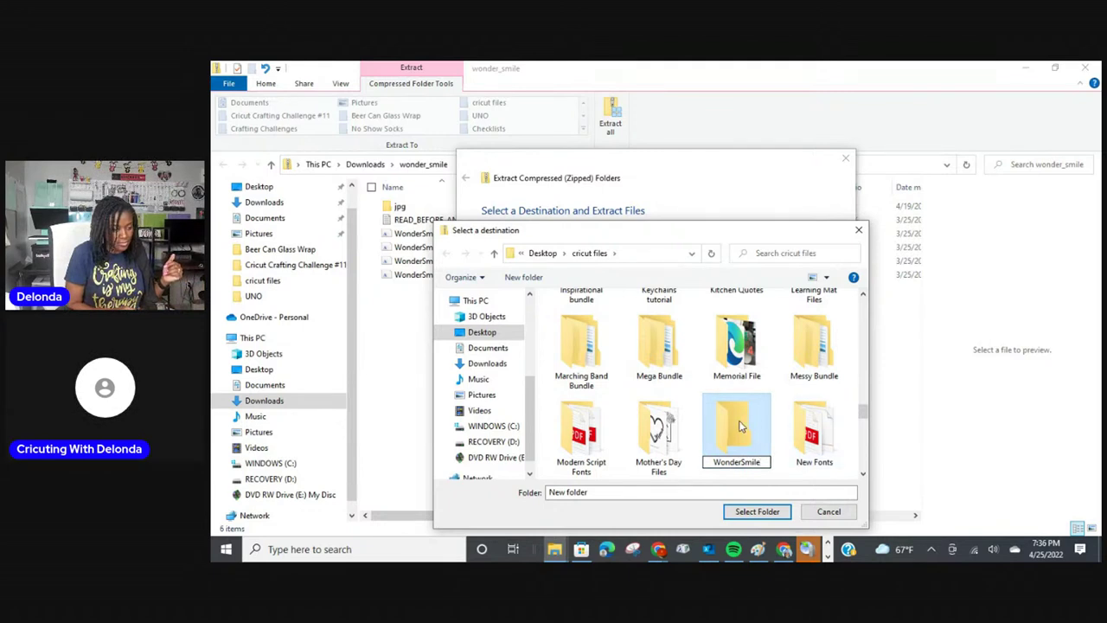
pyautogui.click(739, 425)
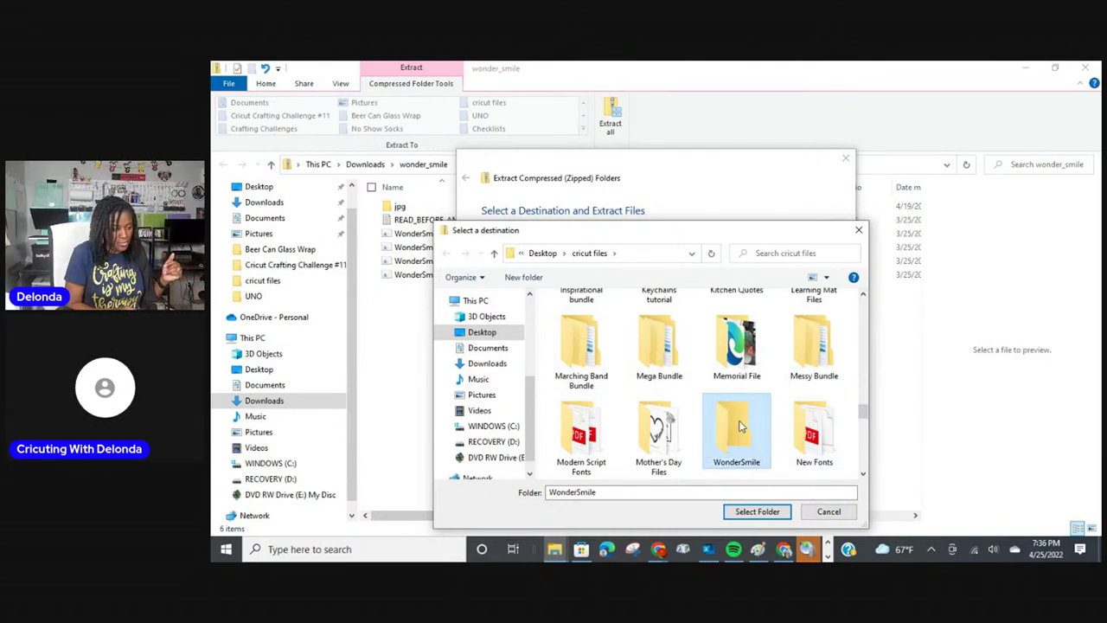
pyautogui.click(757, 512)
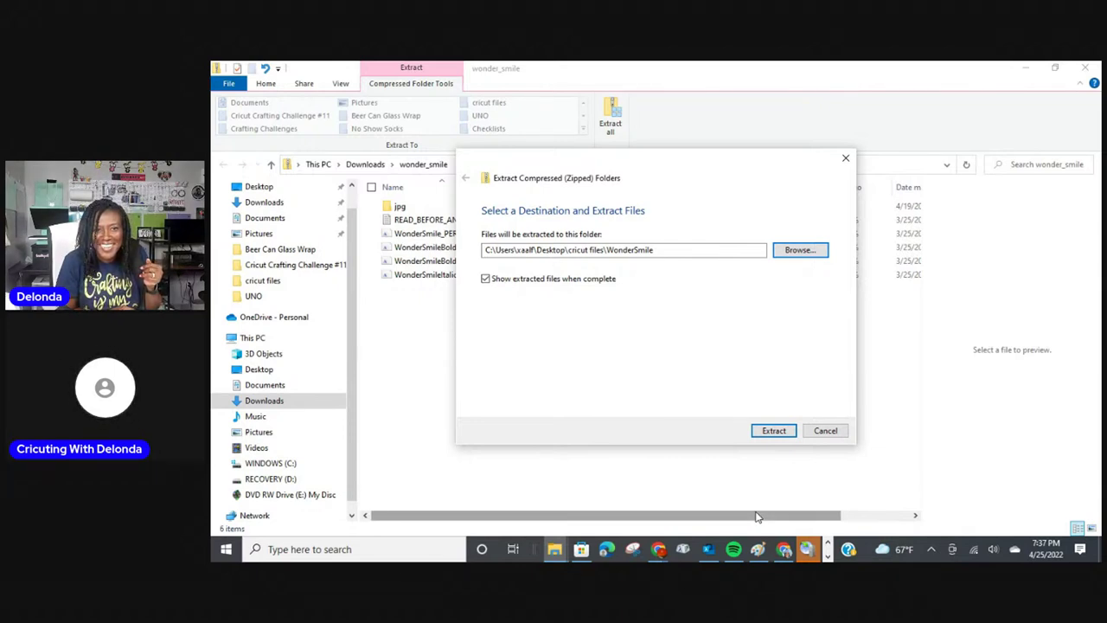
# Extract the wonder_smile files into the WonderSmile folder and install the regular WonderSmile_PERSONAL_USE_ONLY font.
pyautogui.click(784, 433)
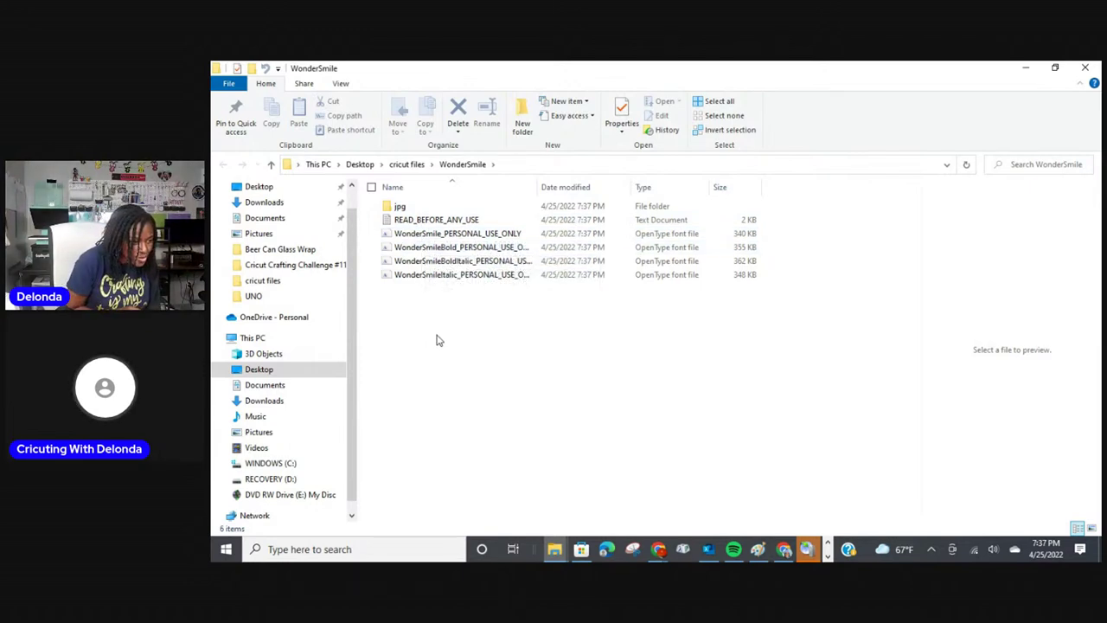
pyautogui.doubleClick(432, 234)
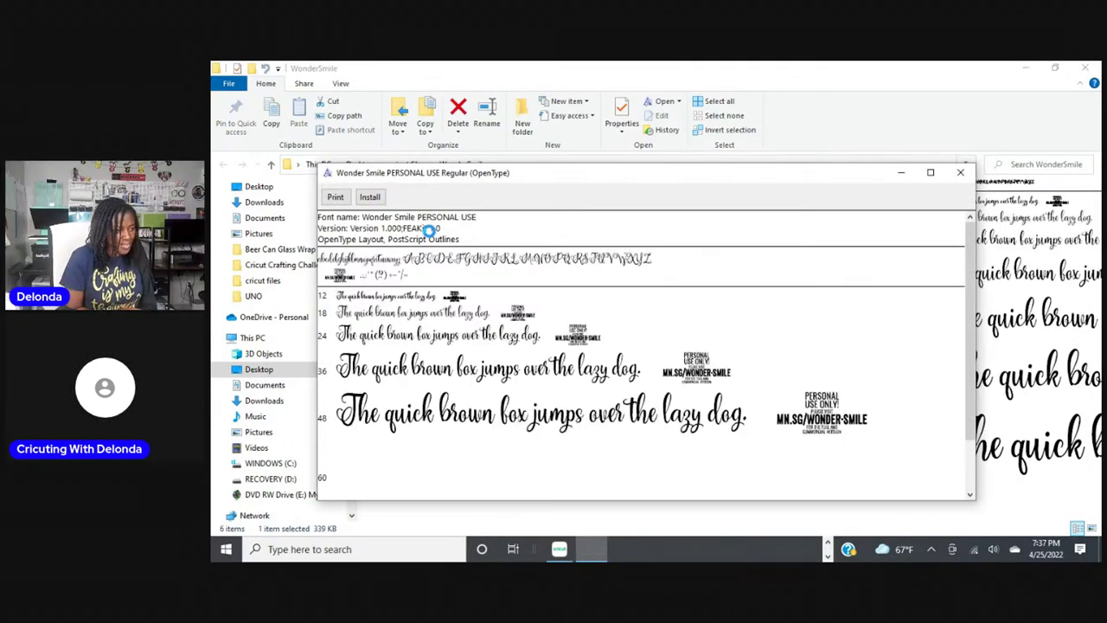
pyautogui.click(370, 198)
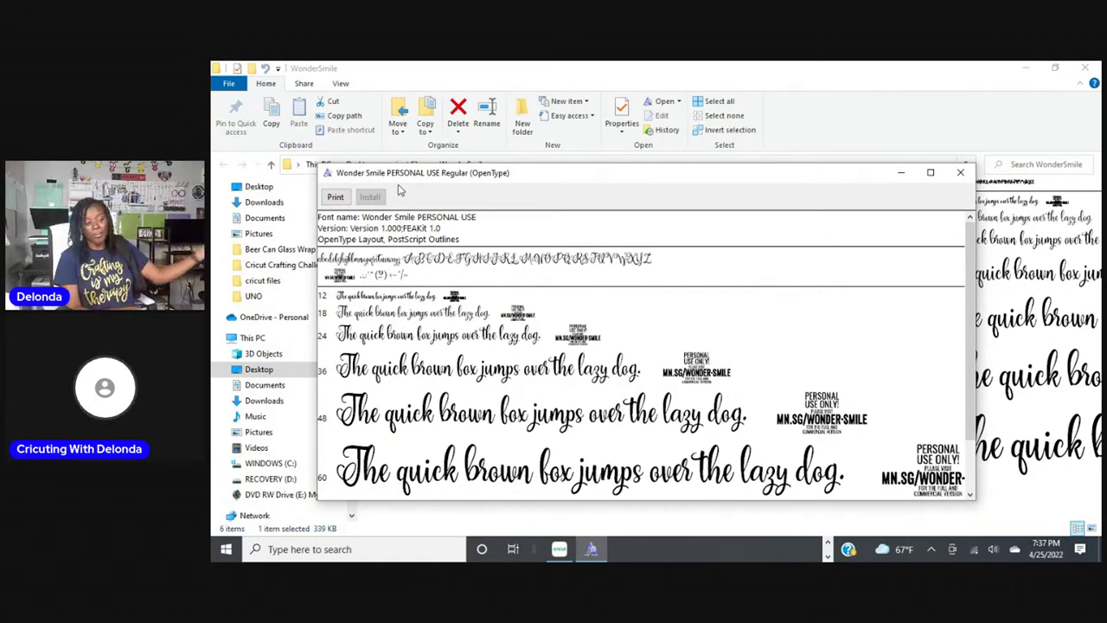
pyautogui.click(968, 175)
# Install the Wonder Smile Bold font from the WonderSmile folder and close the font preview and file windows.
pyautogui.doubleClick(471, 247)
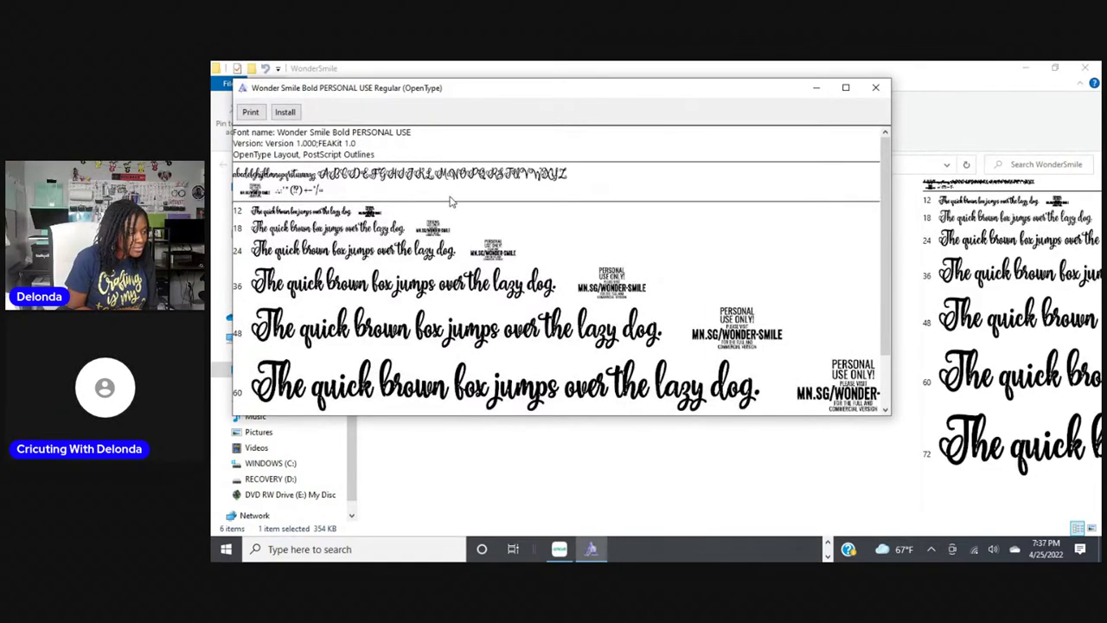
pyautogui.click(285, 112)
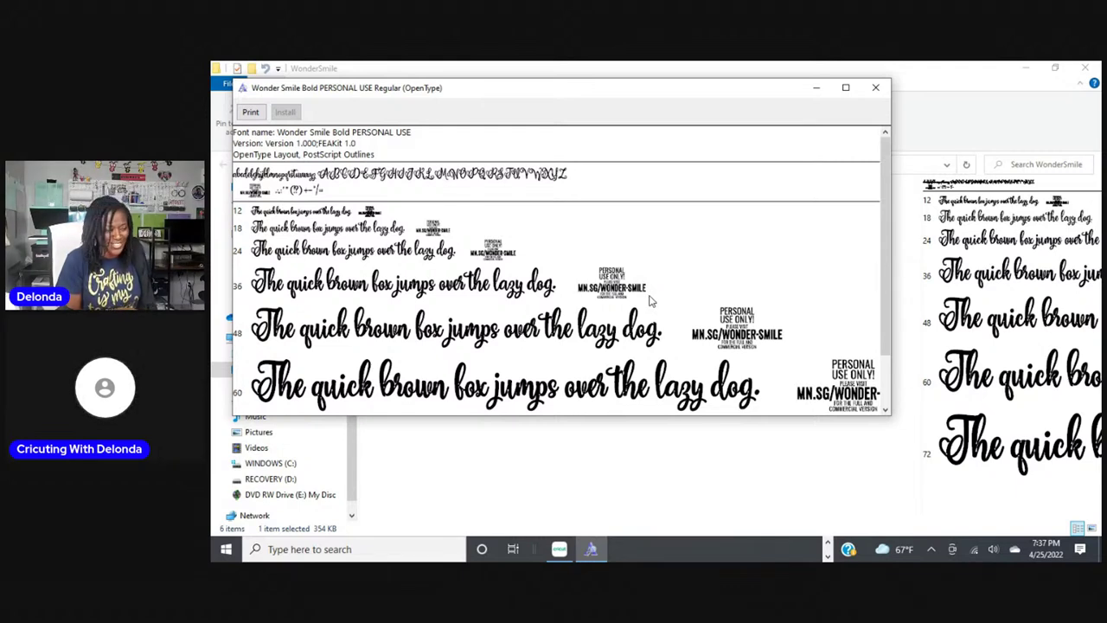
pyautogui.click(887, 87)
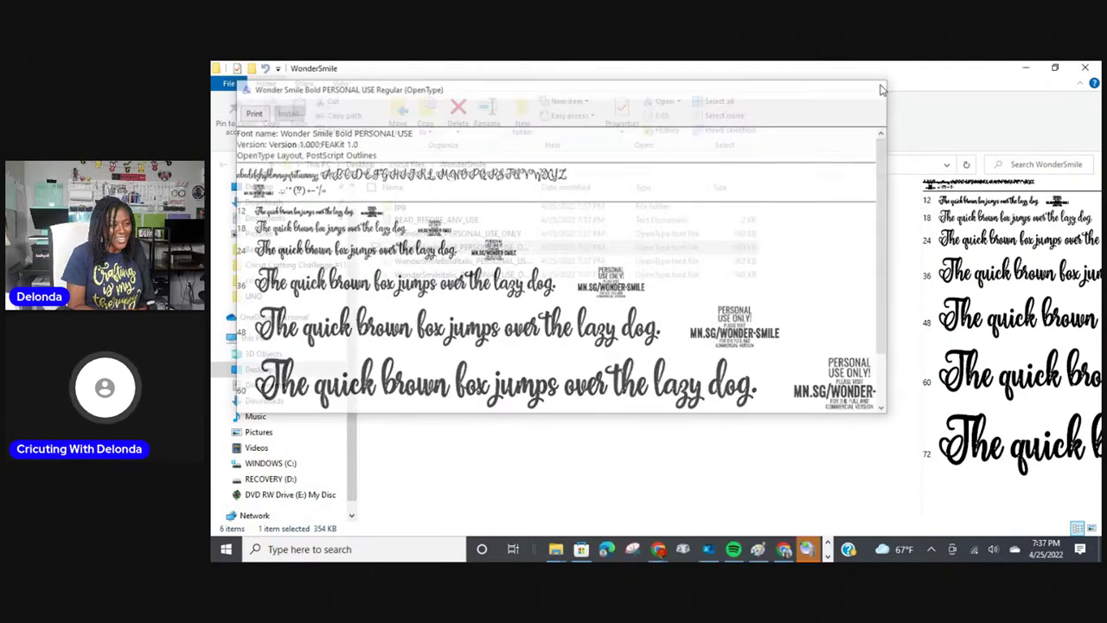
pyautogui.click(1089, 69)
pyautogui.click(1089, 70)
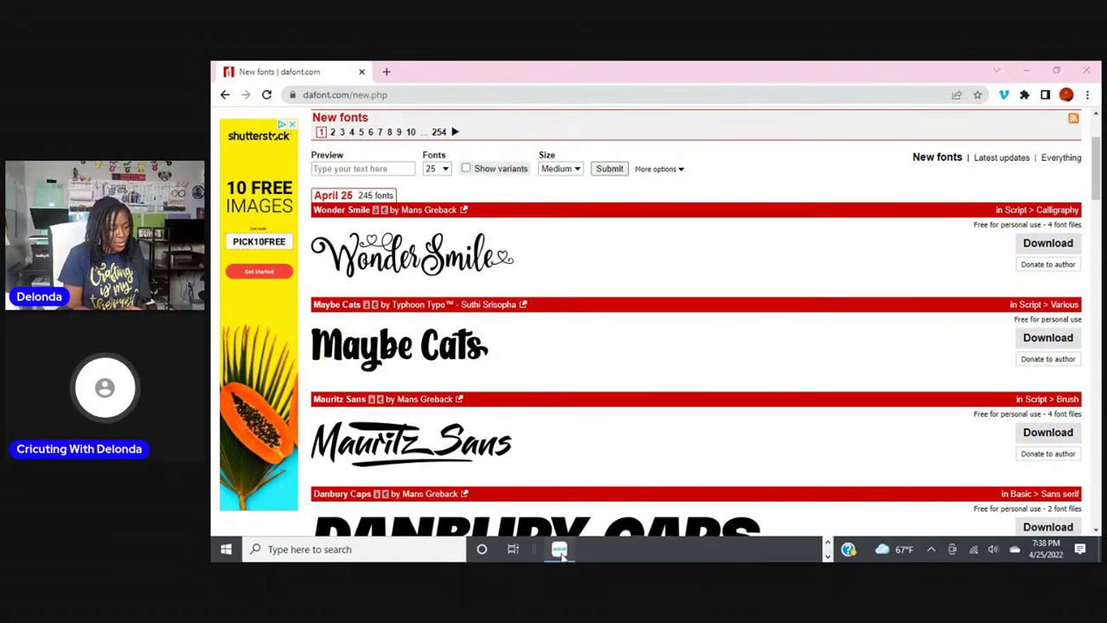
# Switch to Cricut Design Space and save the mom shirt in progress project.
pyautogui.click(560, 550)
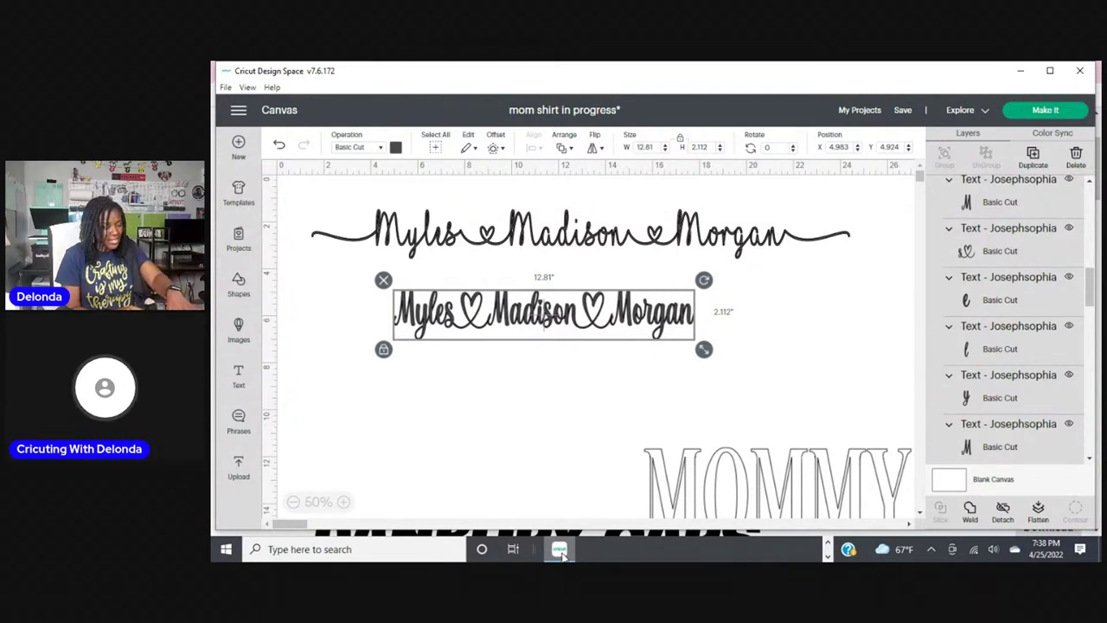
pyautogui.click(915, 127)
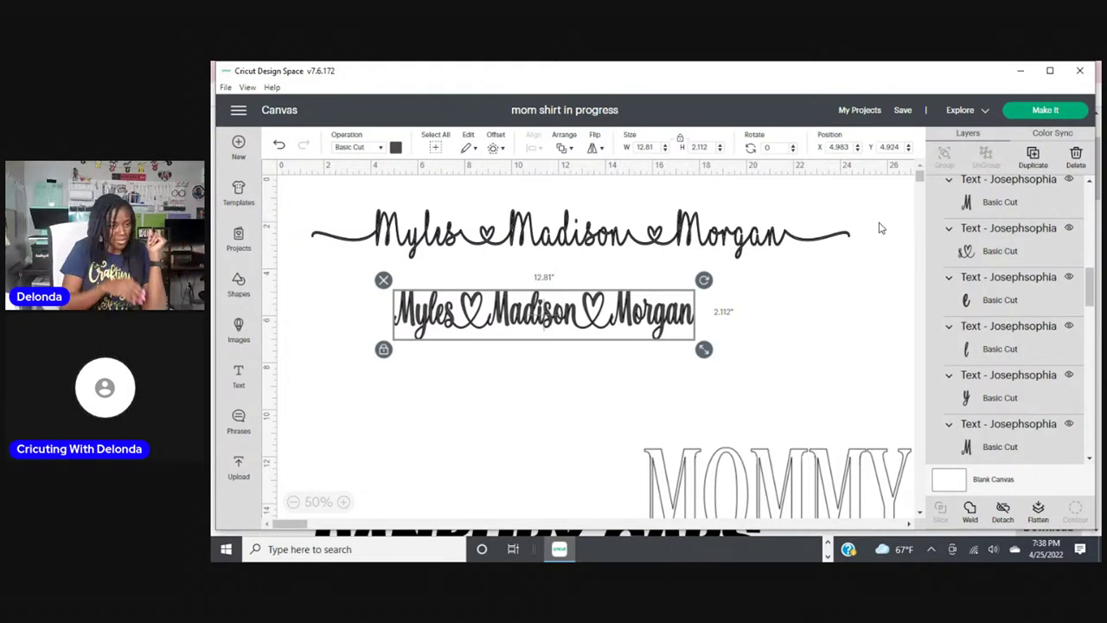
# Add a first name as text in the I Love Glitter font and move it below the two name designs.
pyautogui.click(238, 372)
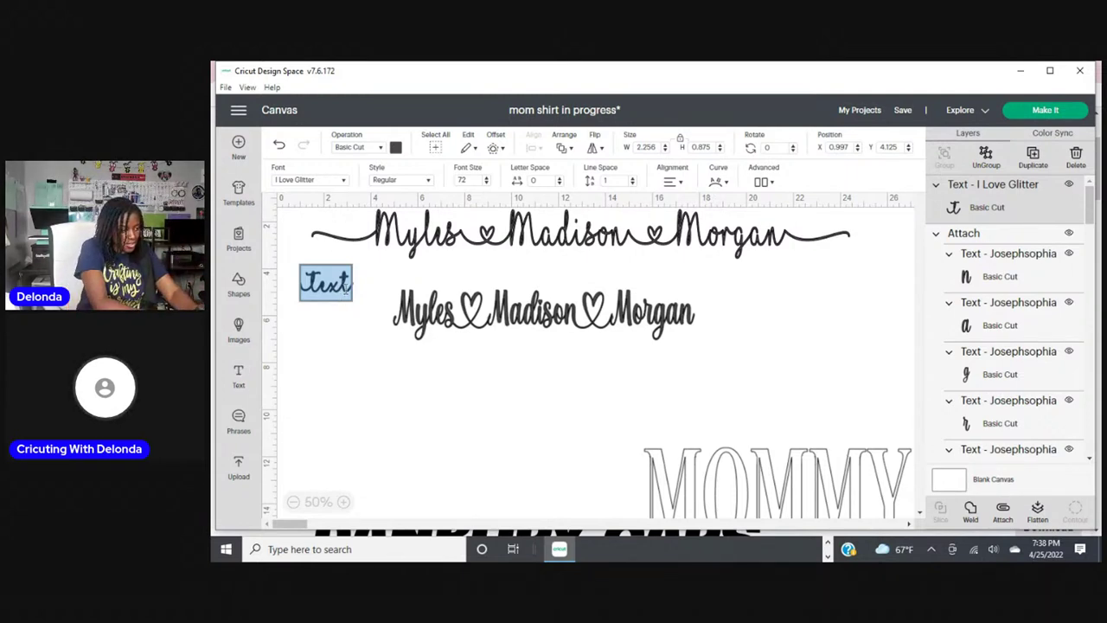
pyautogui.write('Delonda')
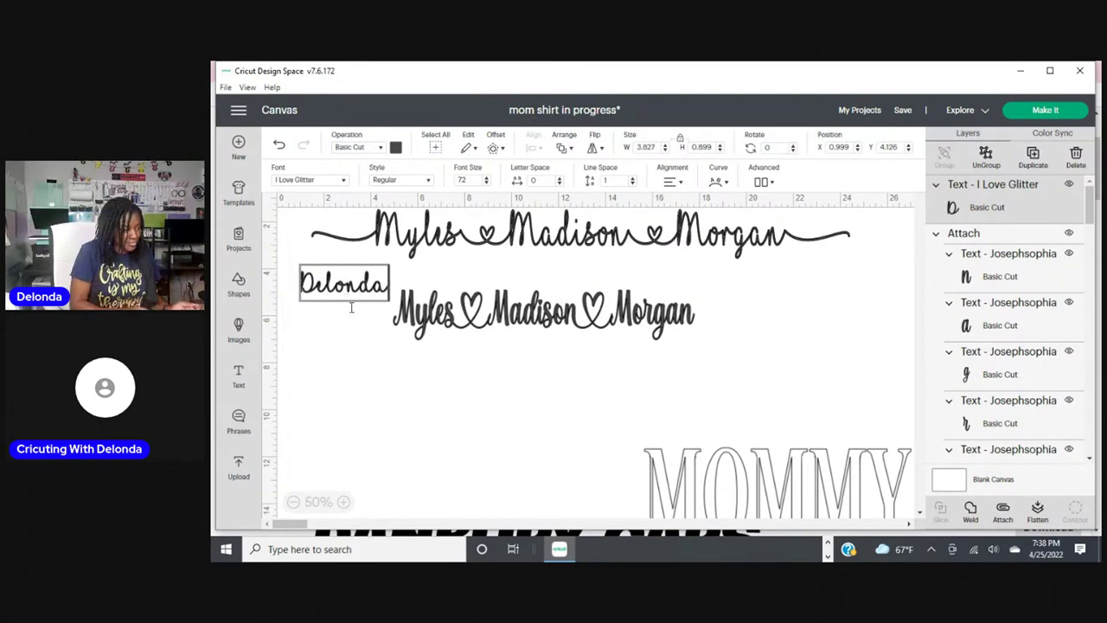
pyautogui.click(348, 351)
pyautogui.moveTo(346, 289); pyautogui.dragTo(387, 421)
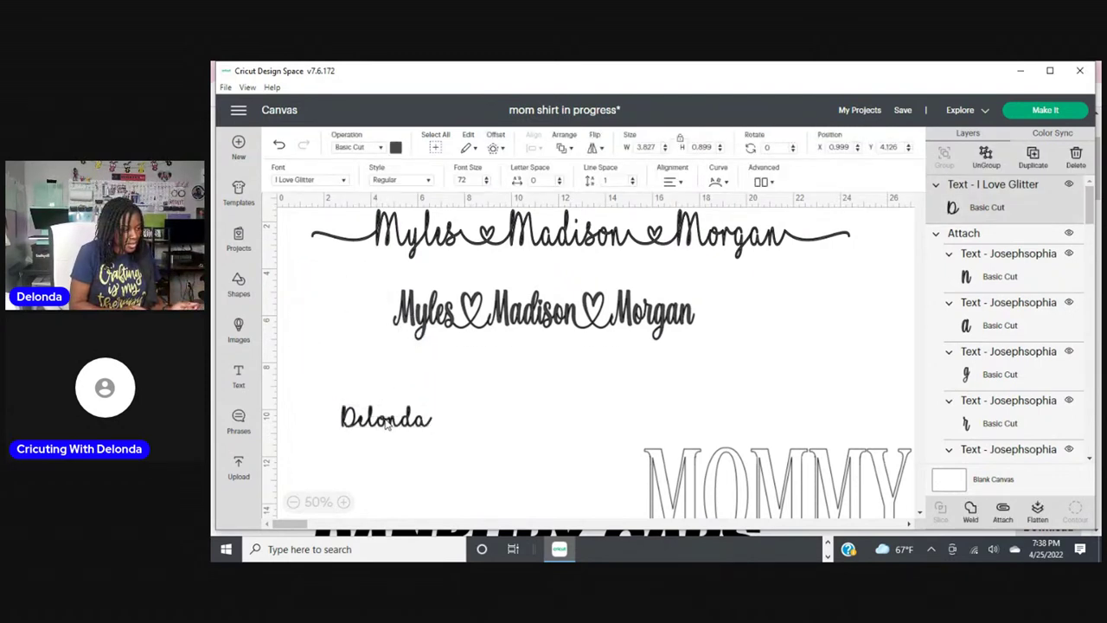
# Search the available fonts for "wonder" with the first-name text selected.
pyautogui.click(343, 182)
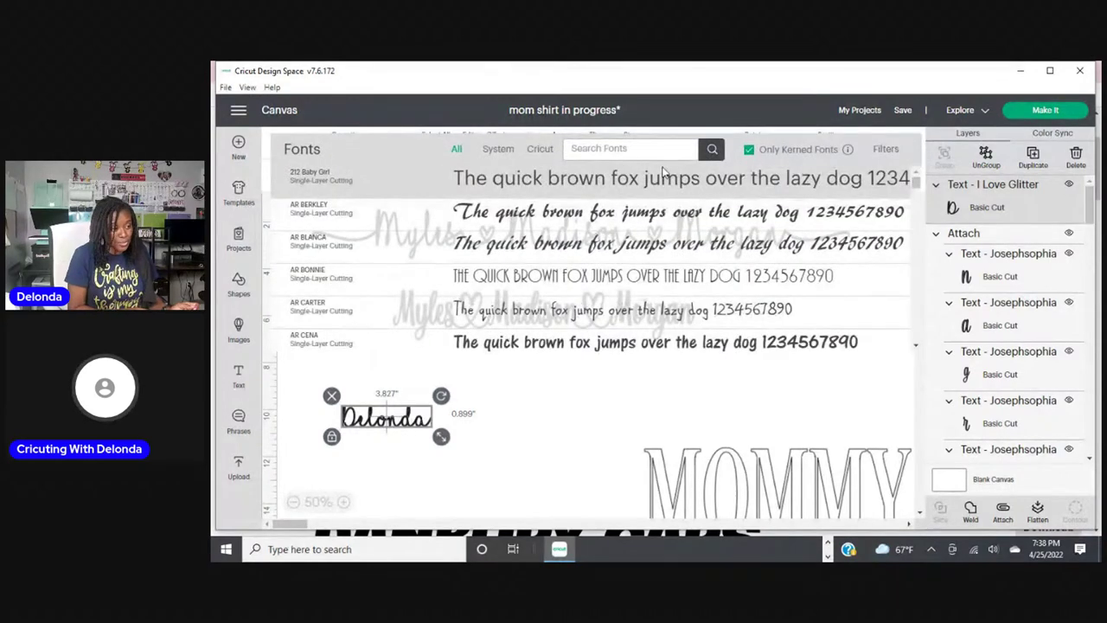
pyautogui.click(615, 150)
pyautogui.write('wonder')
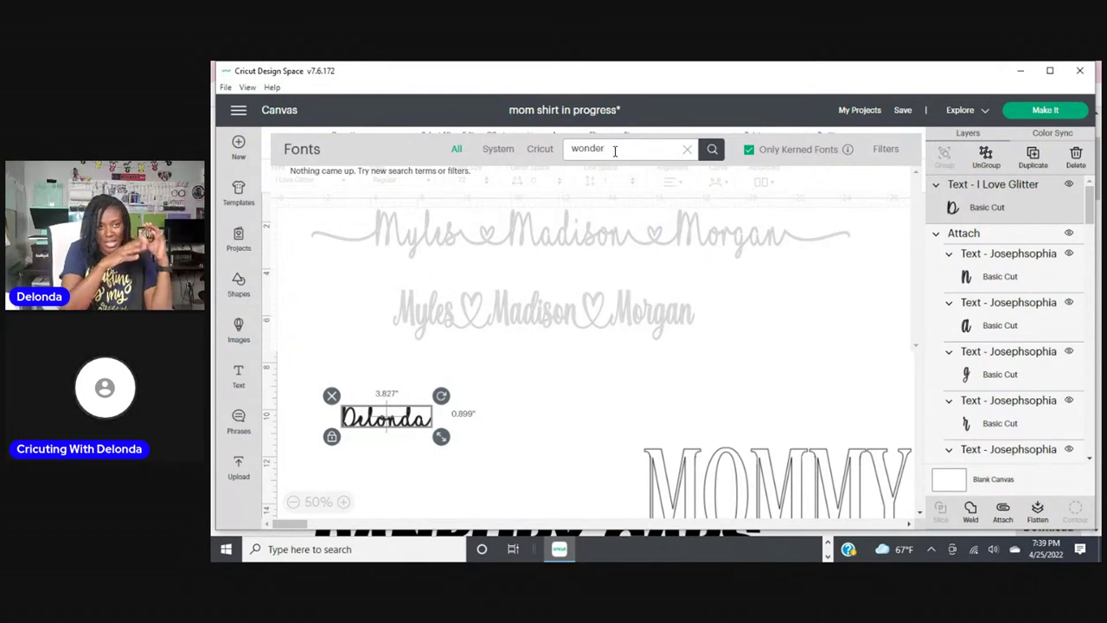
pyautogui.click(829, 545)
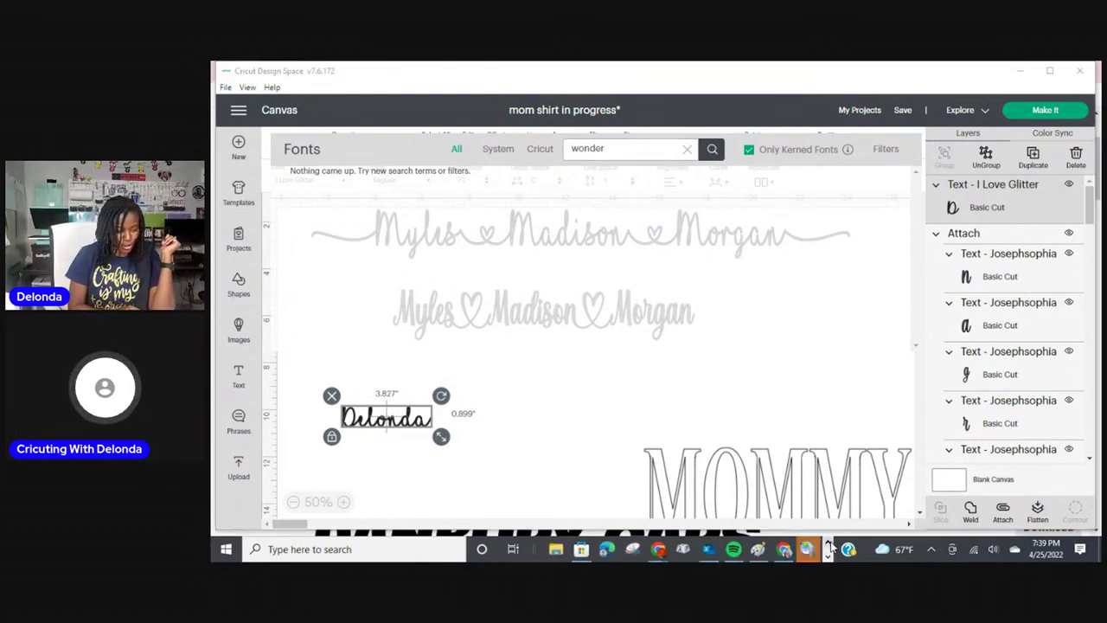
pyautogui.click(785, 551)
pyautogui.click(465, 517)
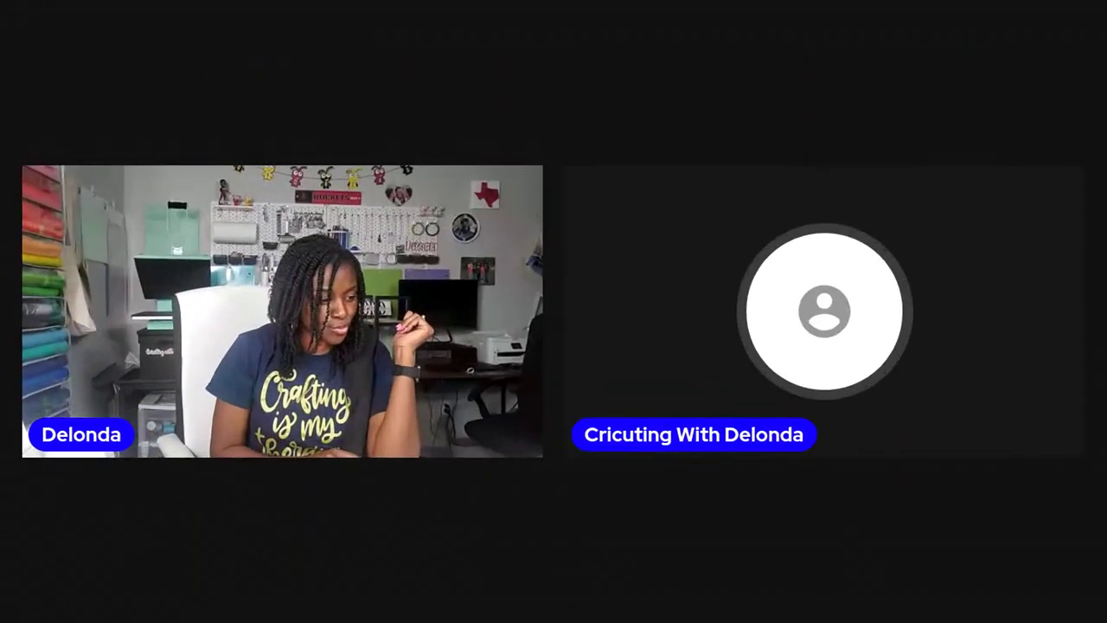
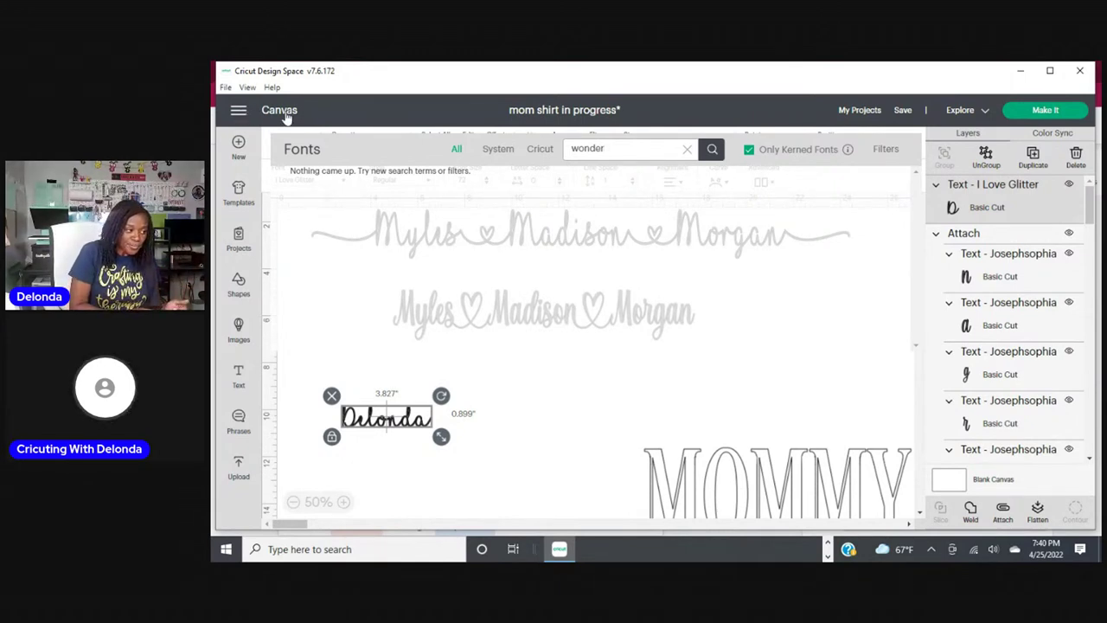
# Reload Cricut Design Space so its font list includes the newly installed fonts.
pyautogui.click(248, 88)
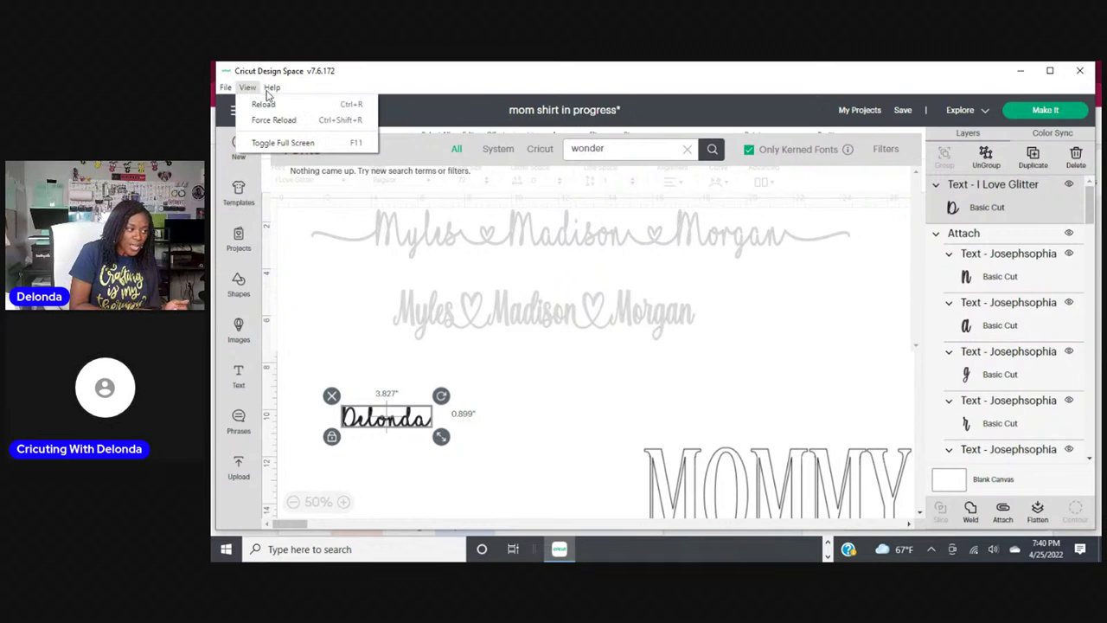
pyautogui.click(248, 87)
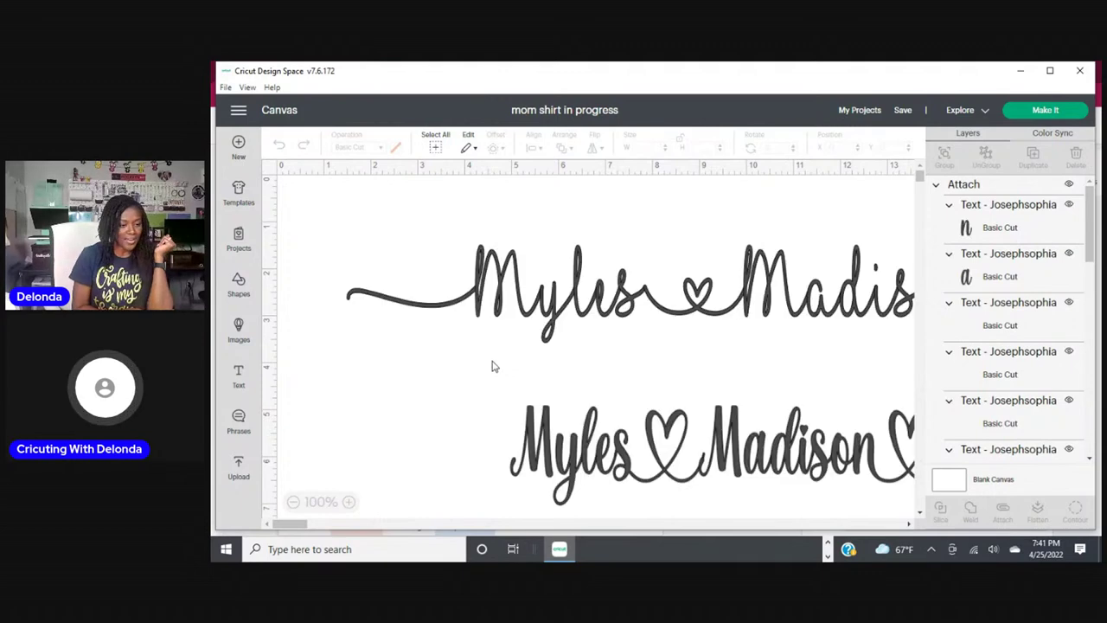
pyautogui.click(291, 505)
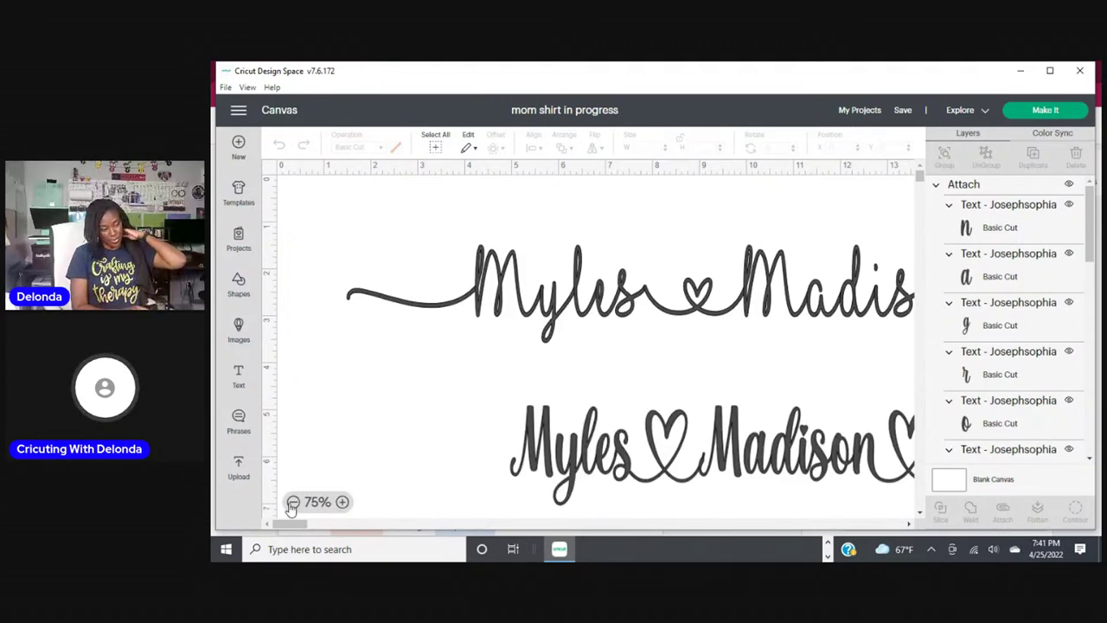
pyautogui.click(291, 505)
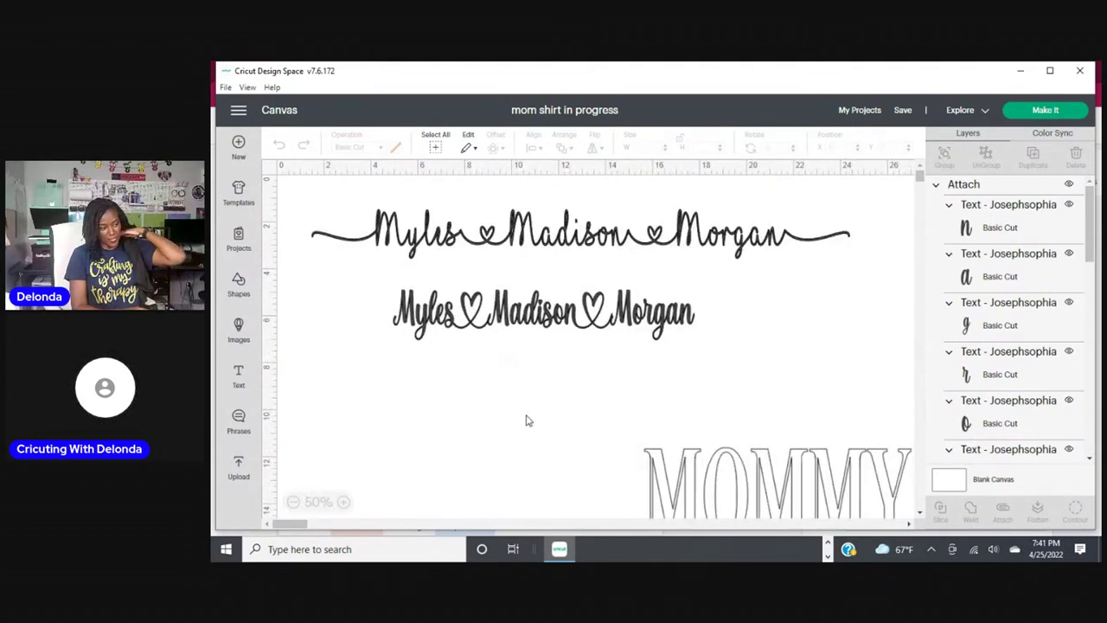
# Add a first name as text, place it below the two name designs and enlarge it to about 13.8 by 3.2 inches.
pyautogui.click(239, 378)
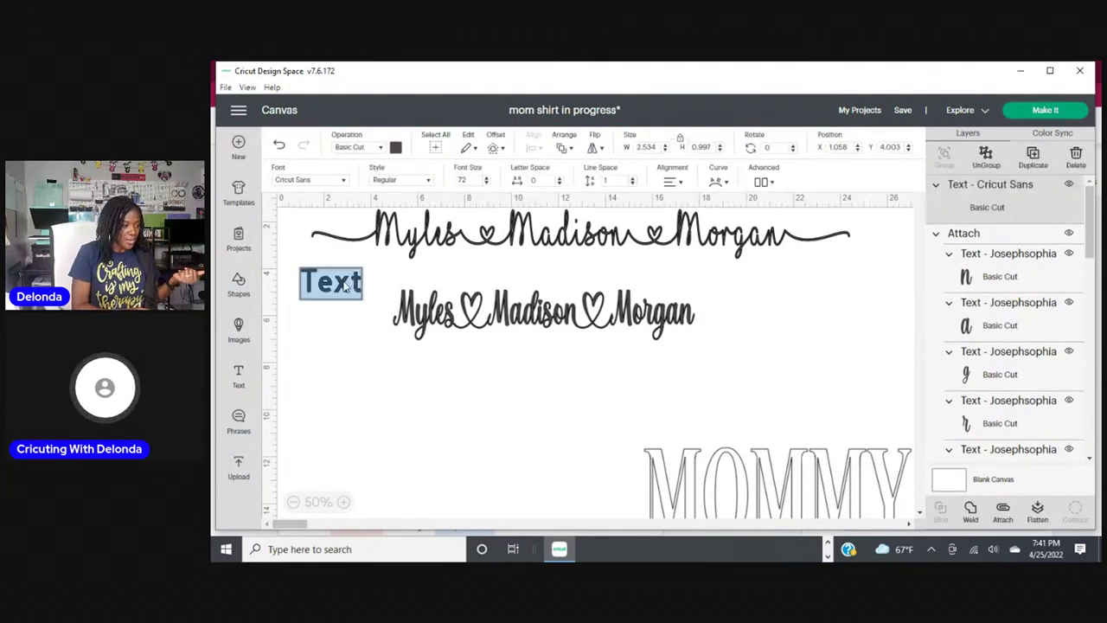
pyautogui.press('BackSpace')
pyautogui.write('D')
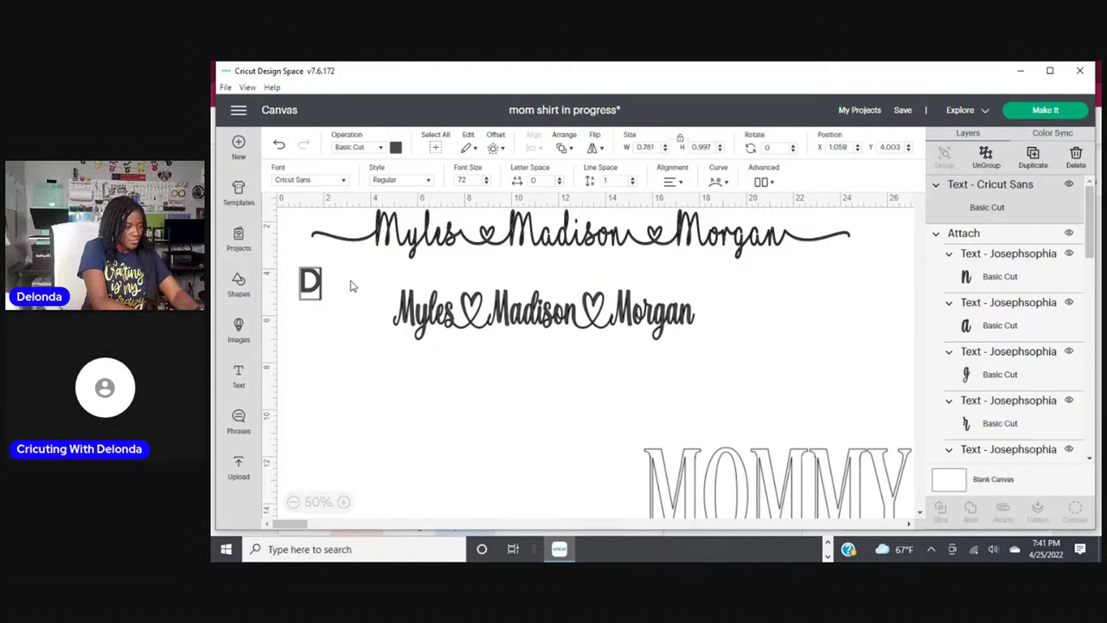
pyautogui.write('elonda')
pyautogui.click(338, 326)
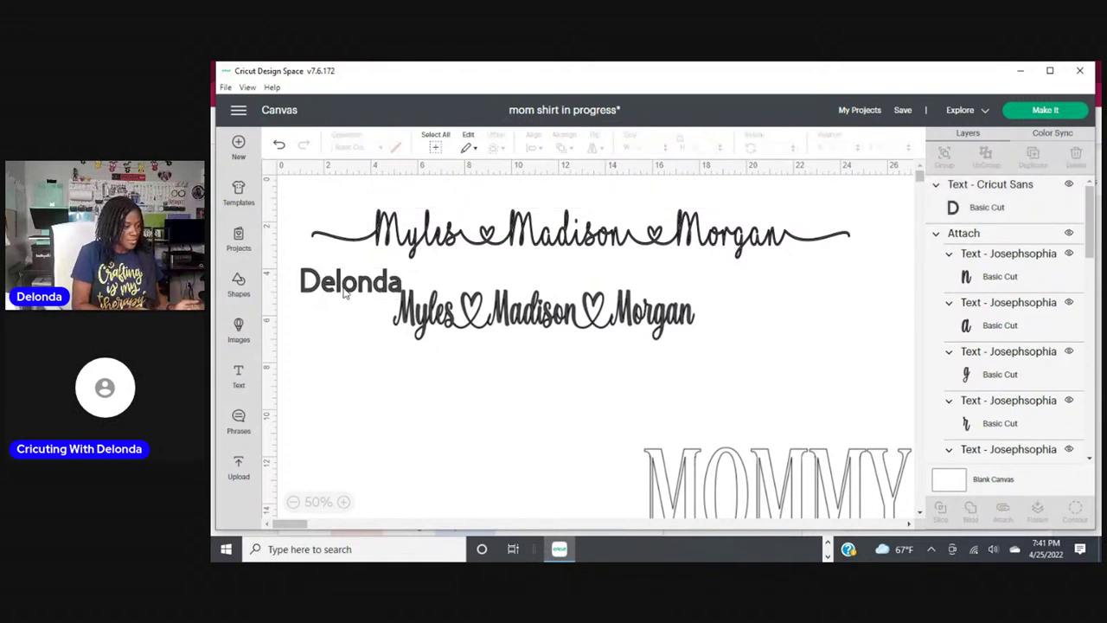
pyautogui.moveTo(364, 282); pyautogui.dragTo(385, 376)
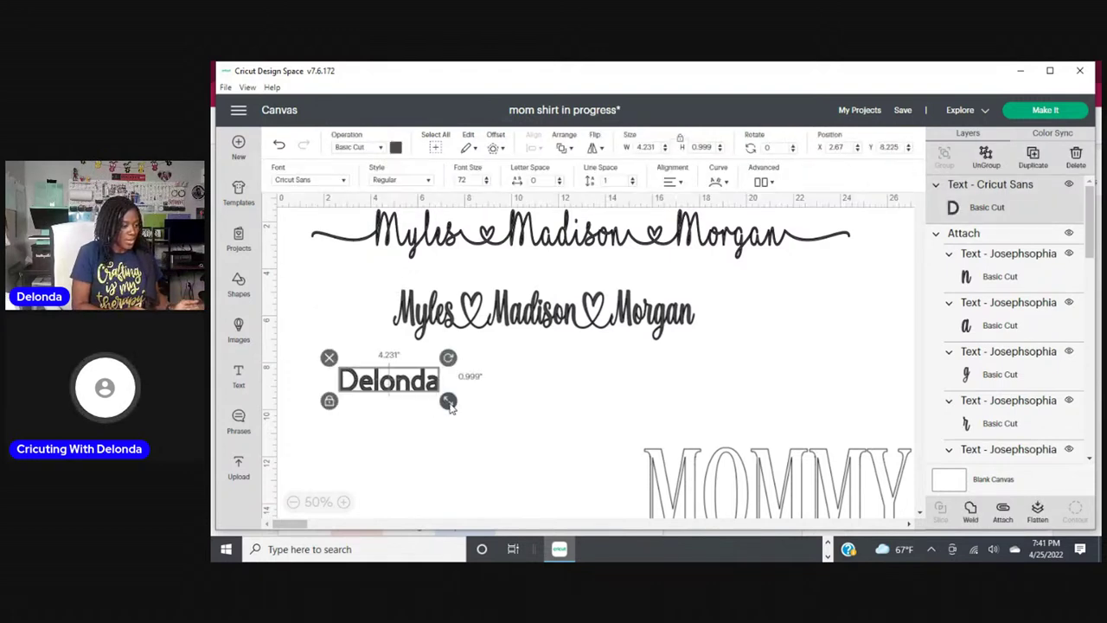
pyautogui.moveTo(448, 402); pyautogui.dragTo(493, 456)
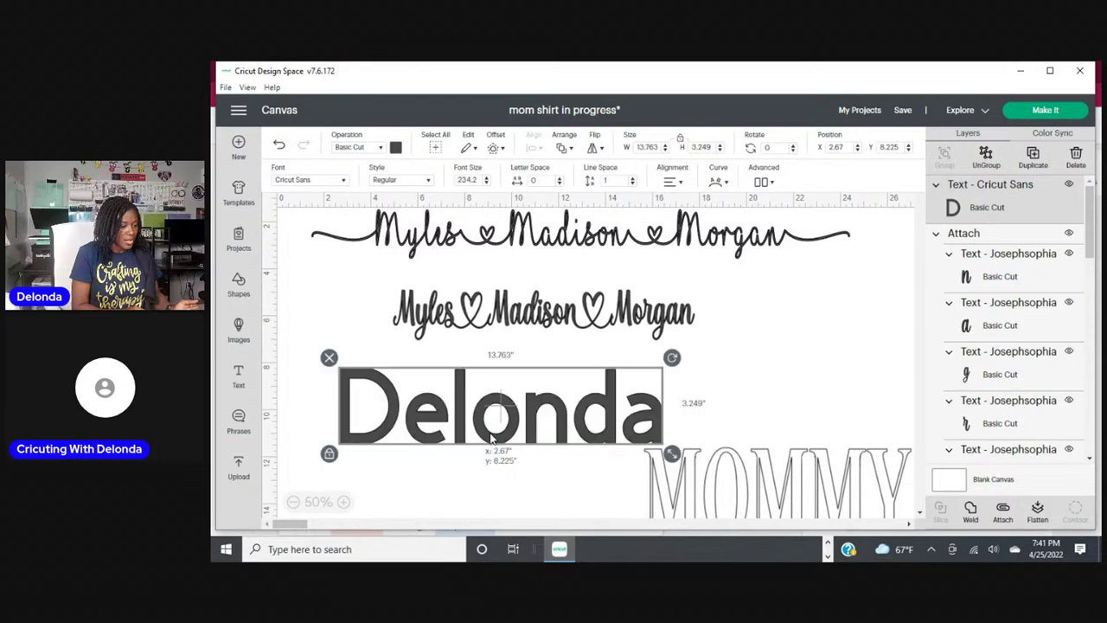
# Find the fonts matching "wonder" and apply Wonder Smile PERSONAL USE to the enlarged first-name text.
pyautogui.click(343, 181)
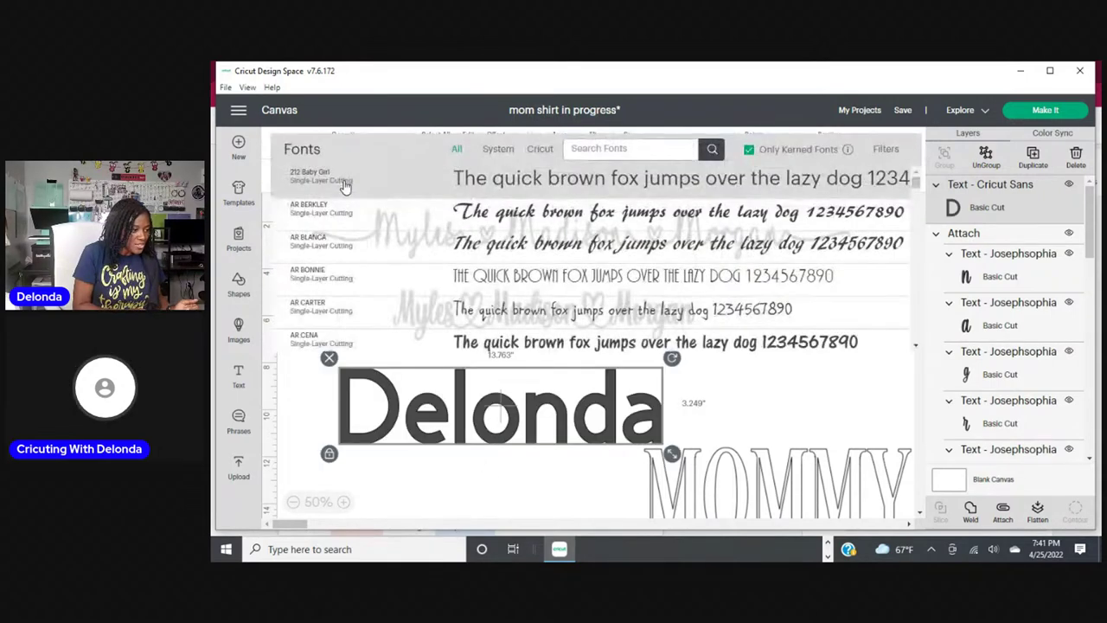
pyautogui.click(642, 148)
pyautogui.write('wonder')
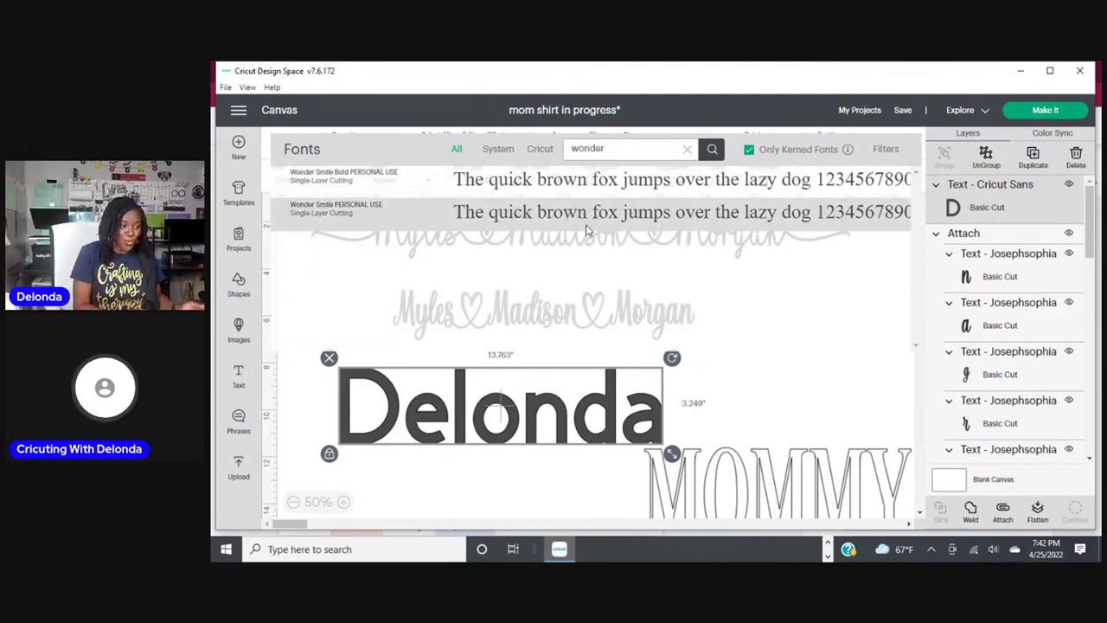
pyautogui.click(628, 212)
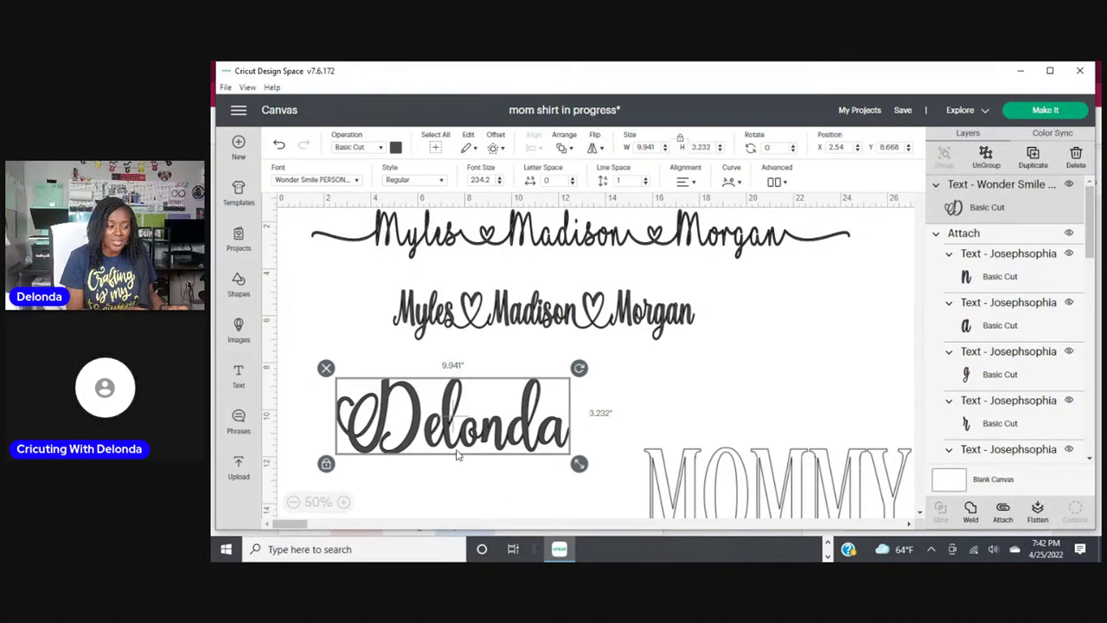
# Switch to the browser and look through the first page of DaFont's new fonts list.
pyautogui.click(826, 549)
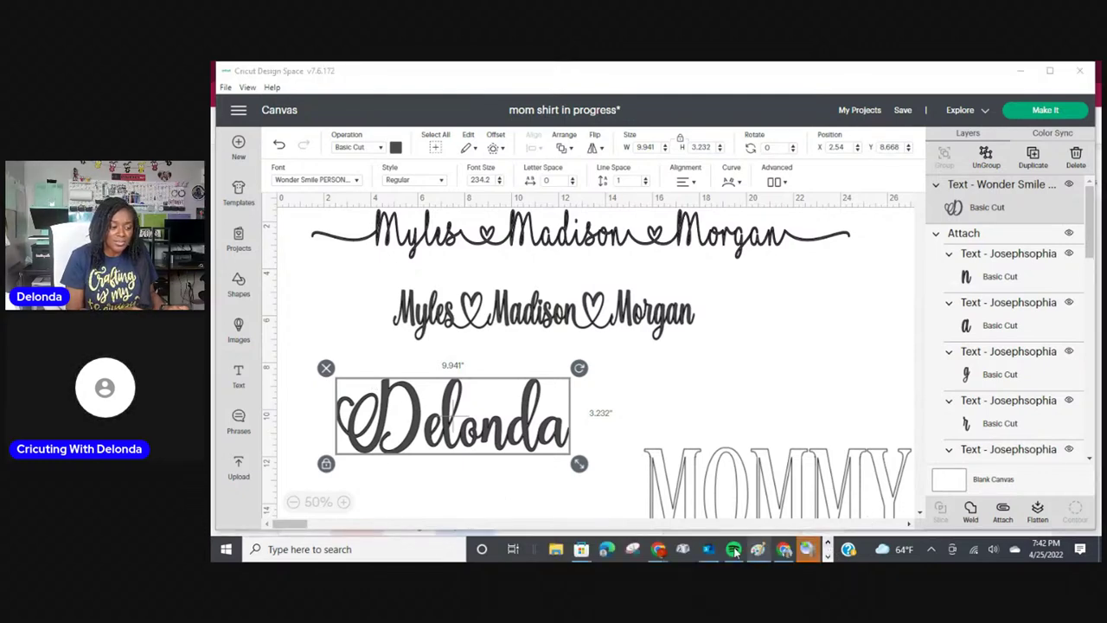
pyautogui.moveTo(659, 551)
pyautogui.click(587, 495)
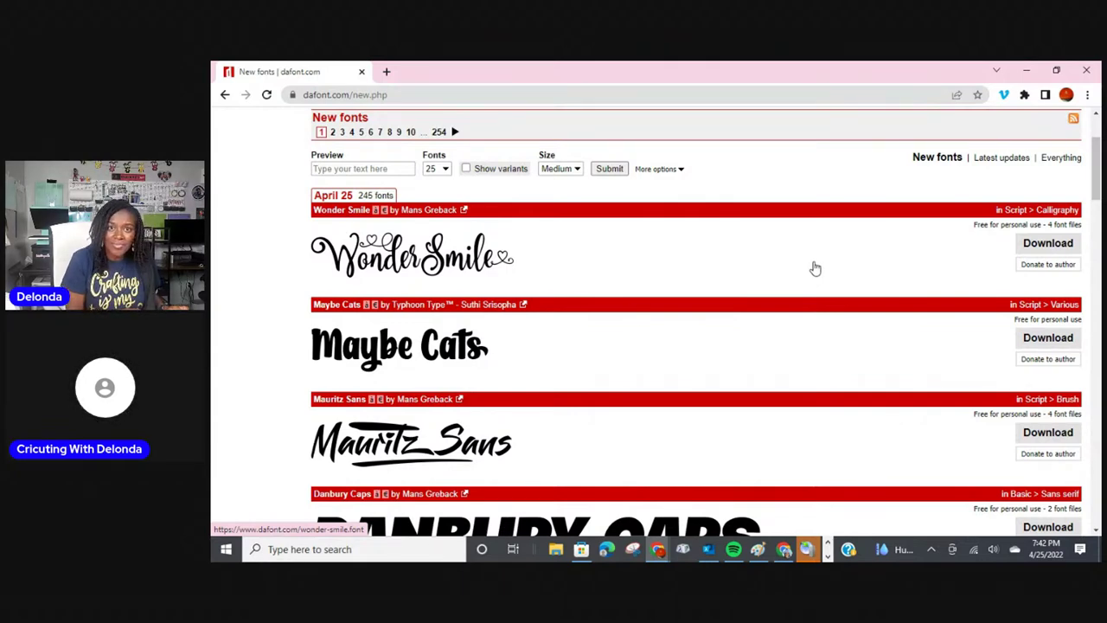
pyautogui.scroll(-3, 815, 269)
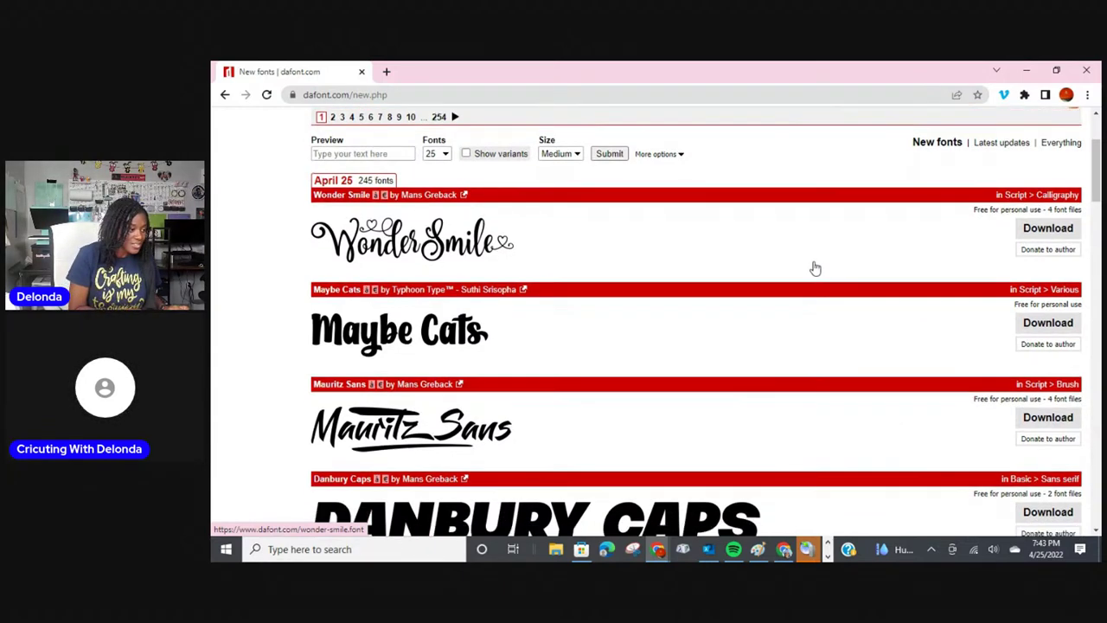
pyautogui.scroll(-10, 815, 269)
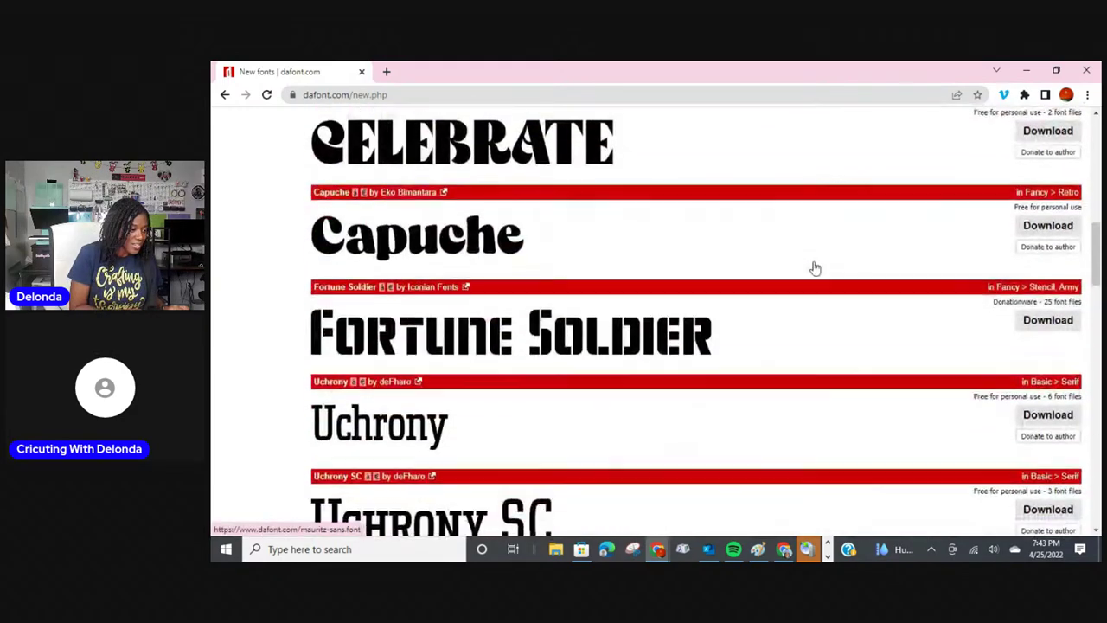
pyautogui.scroll(-15, 815, 269)
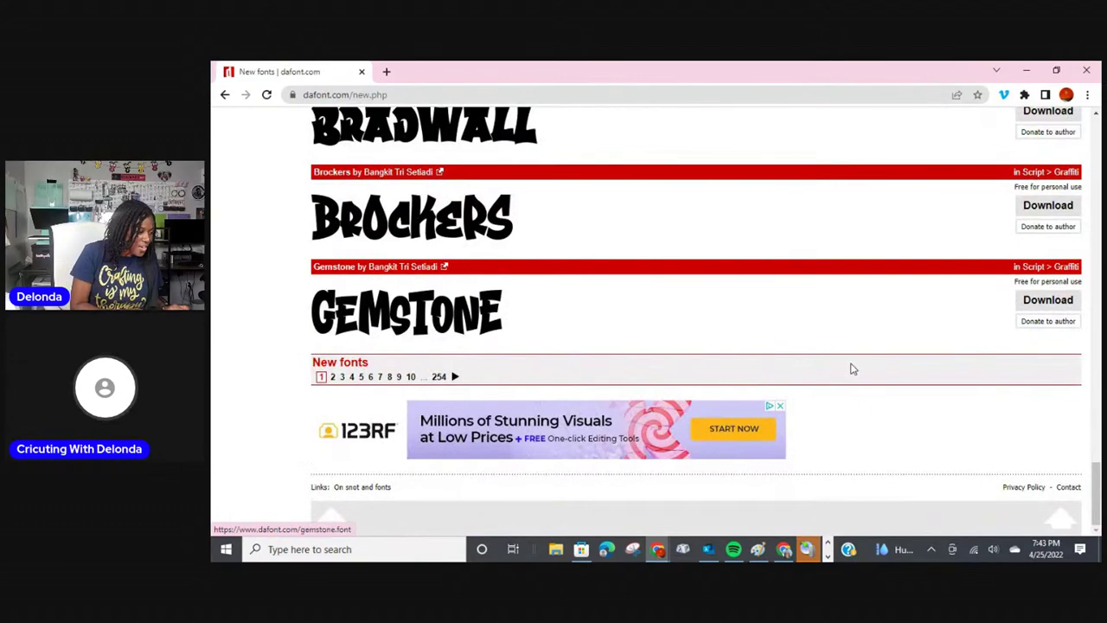
pyautogui.scroll(5, 852, 354)
pyautogui.scroll(15, 852, 352)
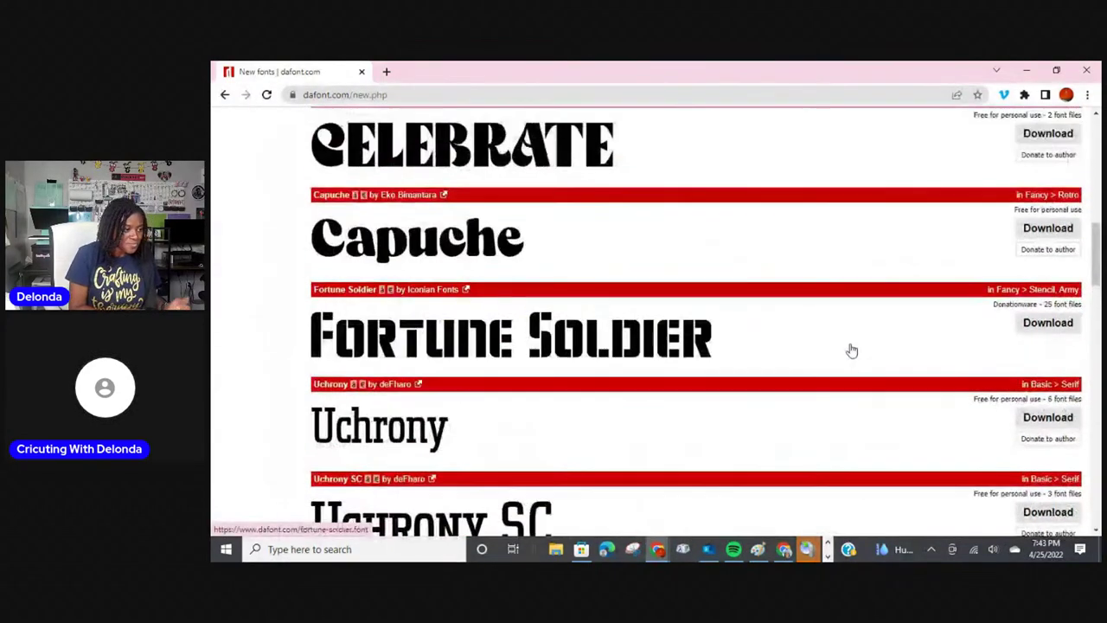
# Switch to Cricut Design Space and delete the Wonder Smile text and the Josephsophia names design from the canvas.
pyautogui.scroll(3, 852, 350)
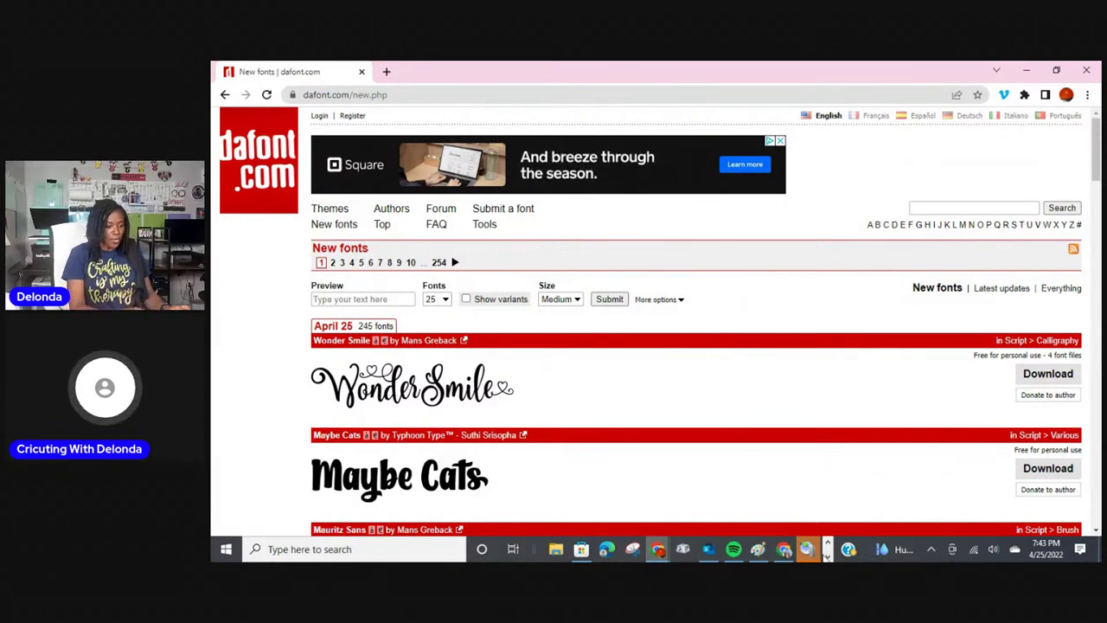
pyautogui.click(559, 550)
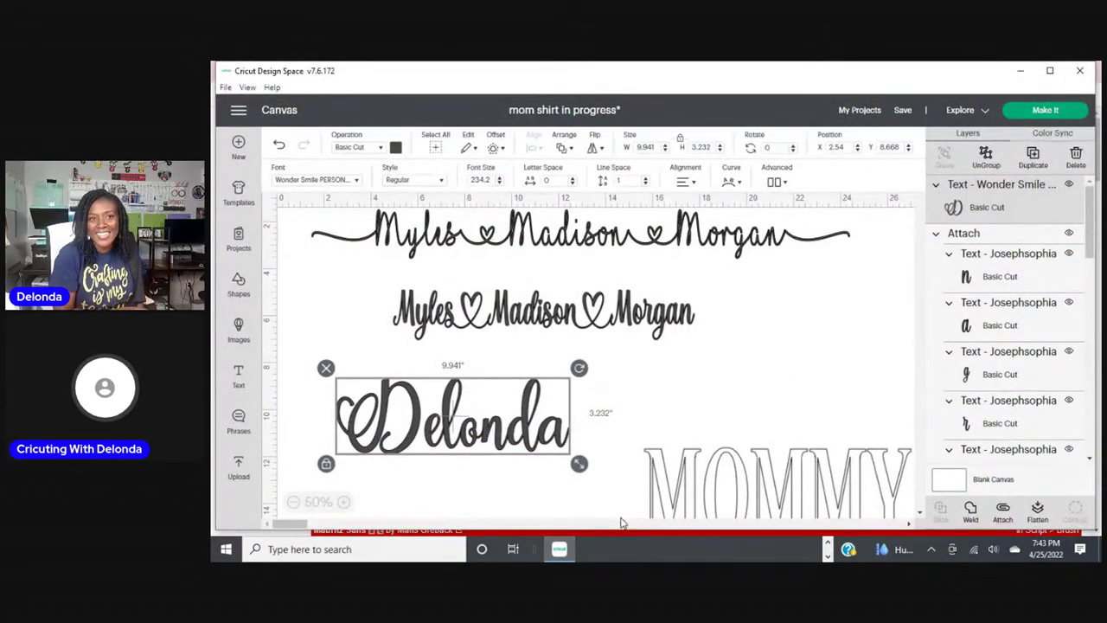
pyautogui.click(326, 369)
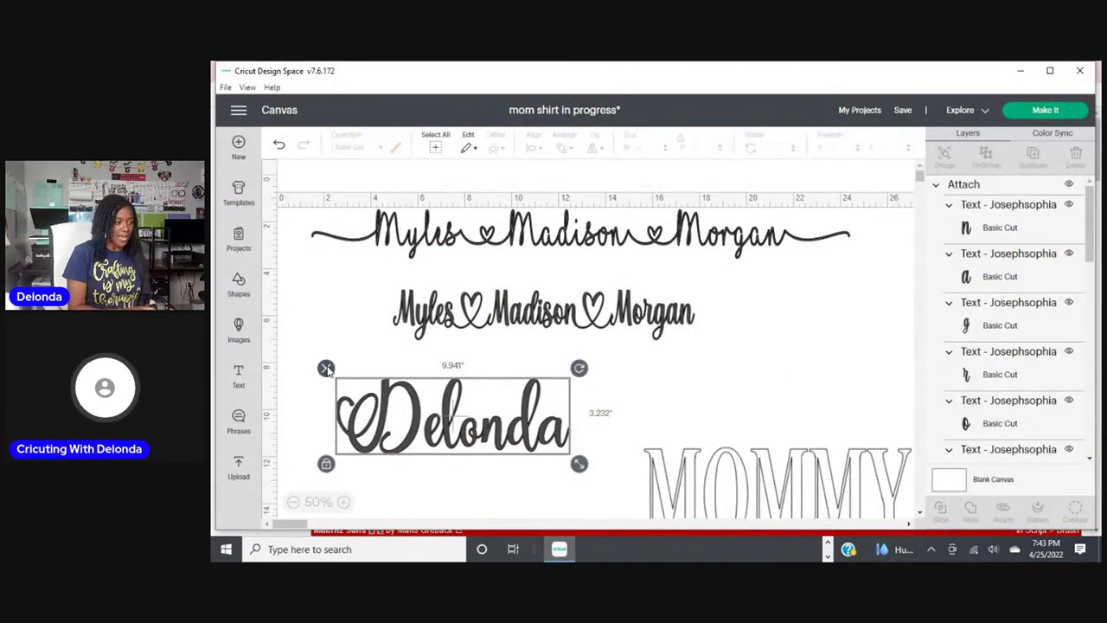
pyautogui.click(326, 369)
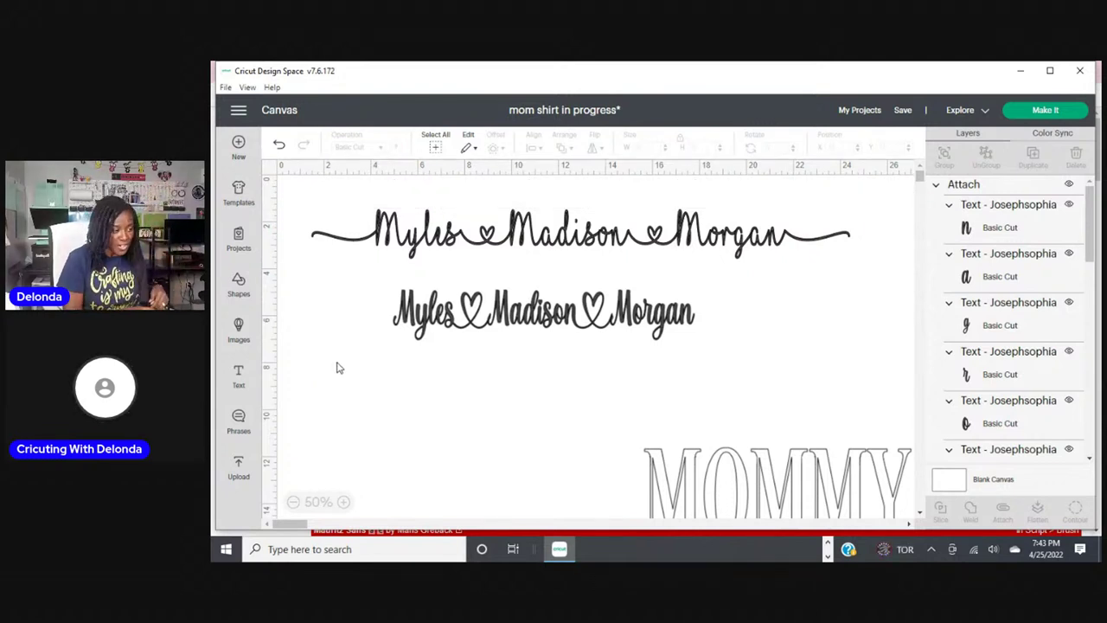
pyautogui.click(503, 321)
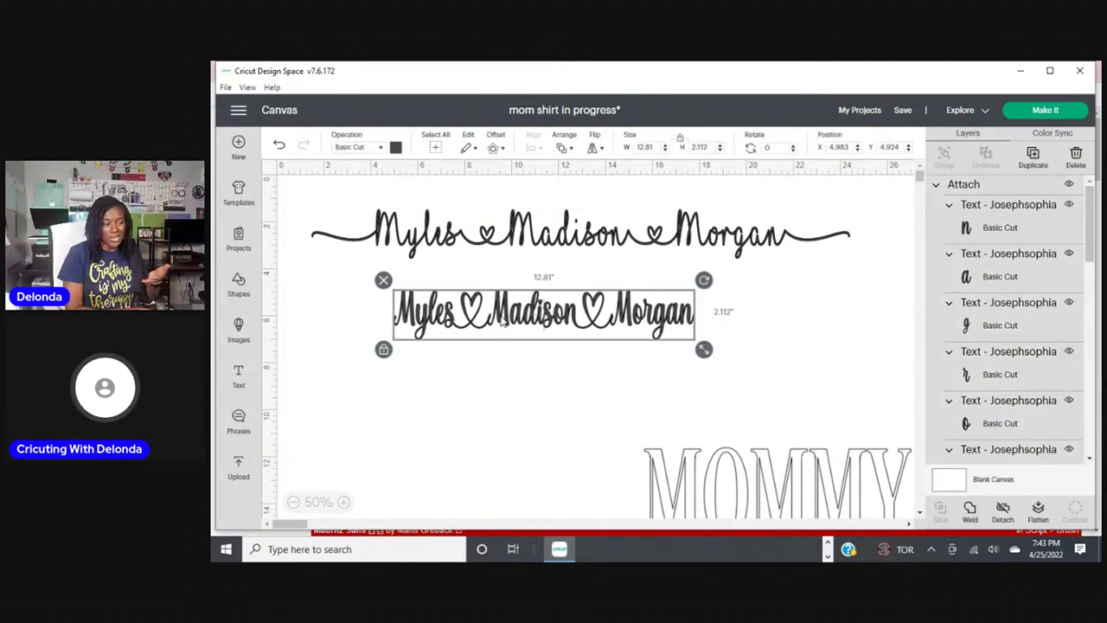
pyautogui.click(383, 279)
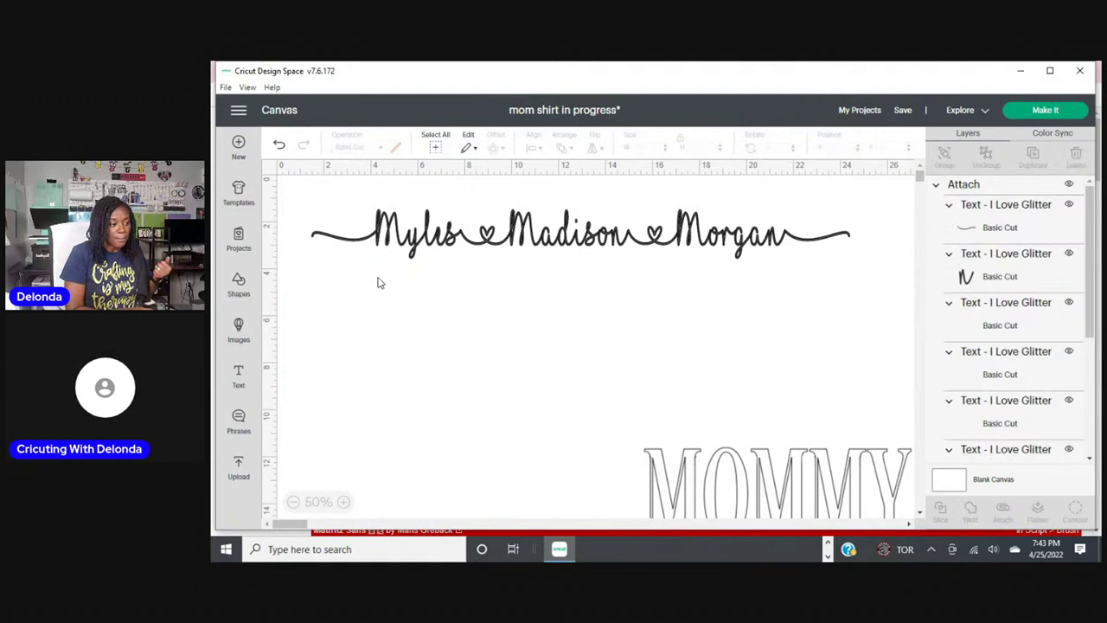
# Move the MOMMY outline up below the remaining names design and lay the names across its middle.
pyautogui.click(686, 479)
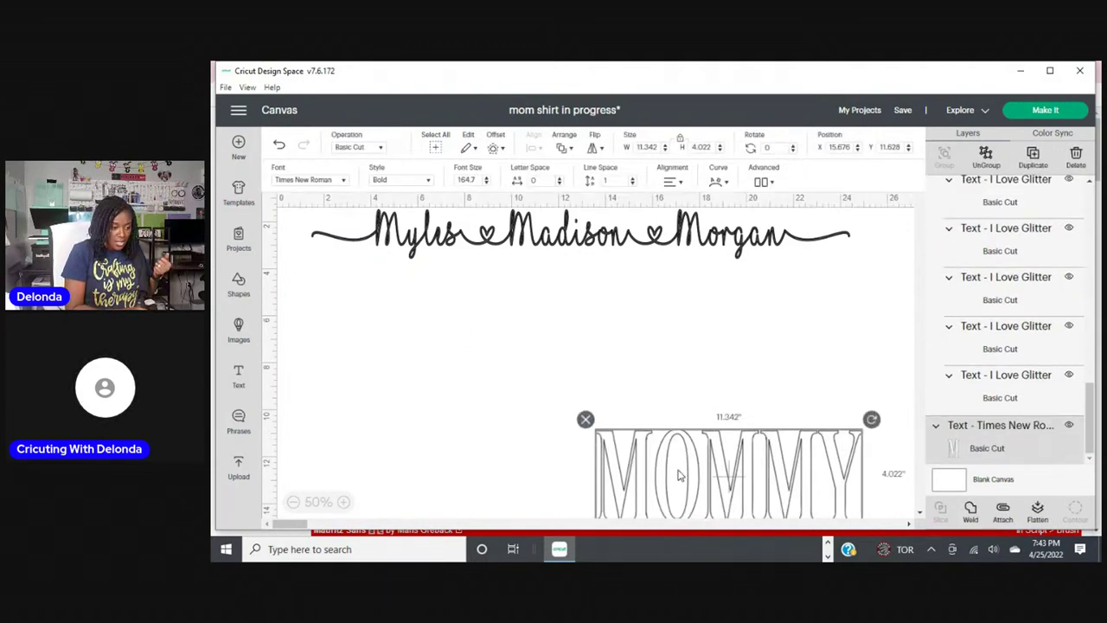
pyautogui.moveTo(765, 493); pyautogui.dragTo(520, 364)
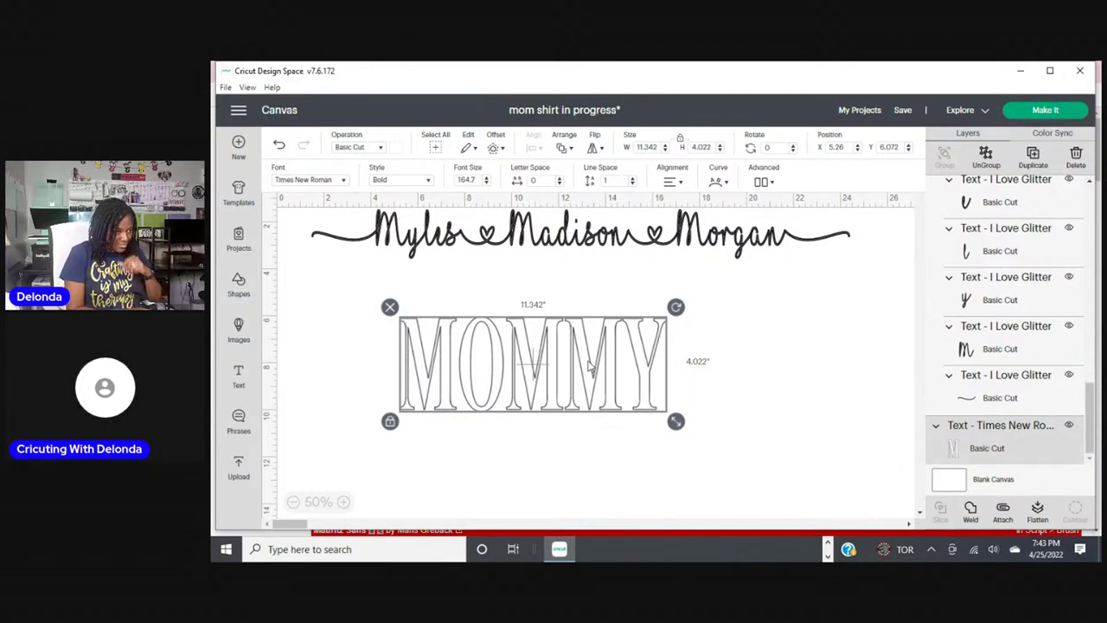
pyautogui.moveTo(603, 248); pyautogui.dragTo(585, 369)
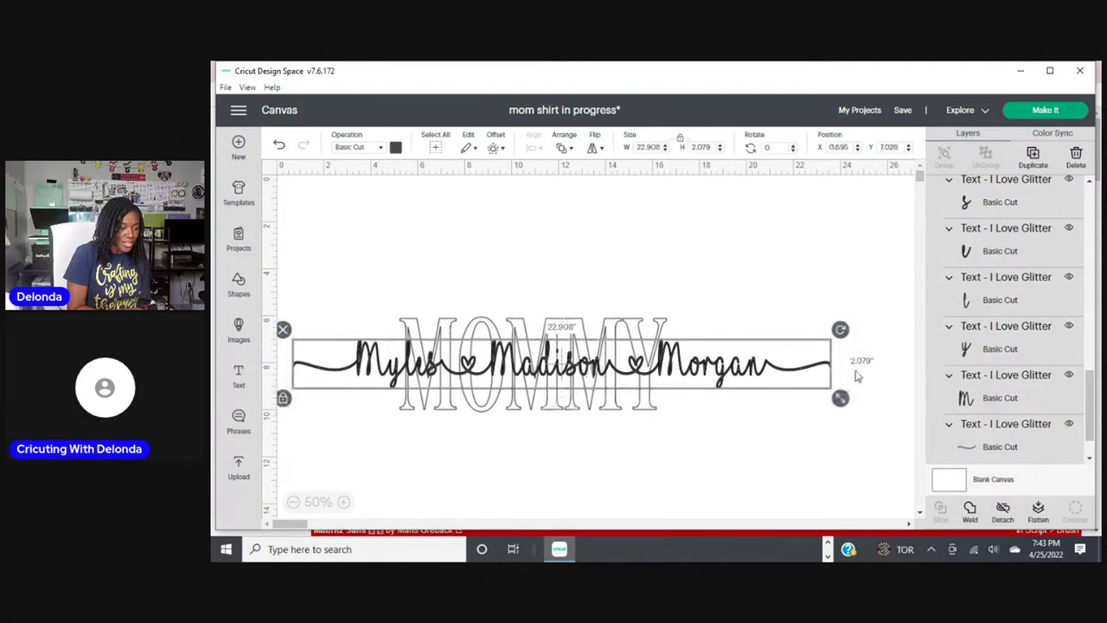
# Shrink the names with unlocked proportions to about 14.9 by 1.6 inches and centre them across MOMMY.
pyautogui.moveTo(840, 398); pyautogui.dragTo(692, 384)
pyautogui.moveTo(648, 365); pyautogui.dragTo(666, 366)
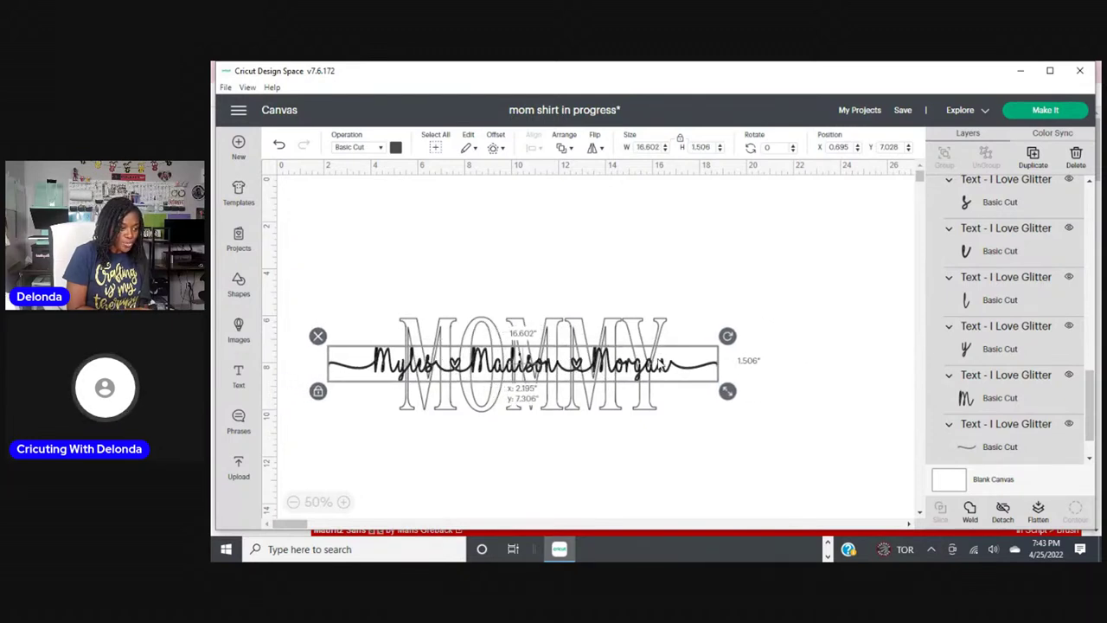
pyautogui.moveTo(731, 394); pyautogui.dragTo(676, 373)
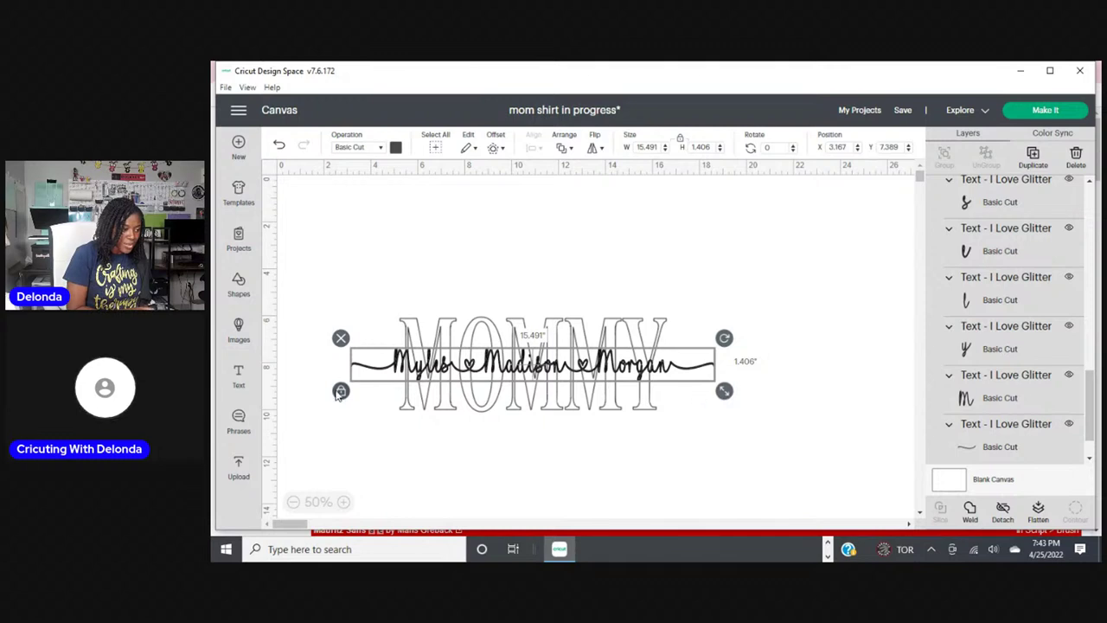
pyautogui.click(340, 390)
pyautogui.moveTo(724, 391); pyautogui.dragTo(664, 382)
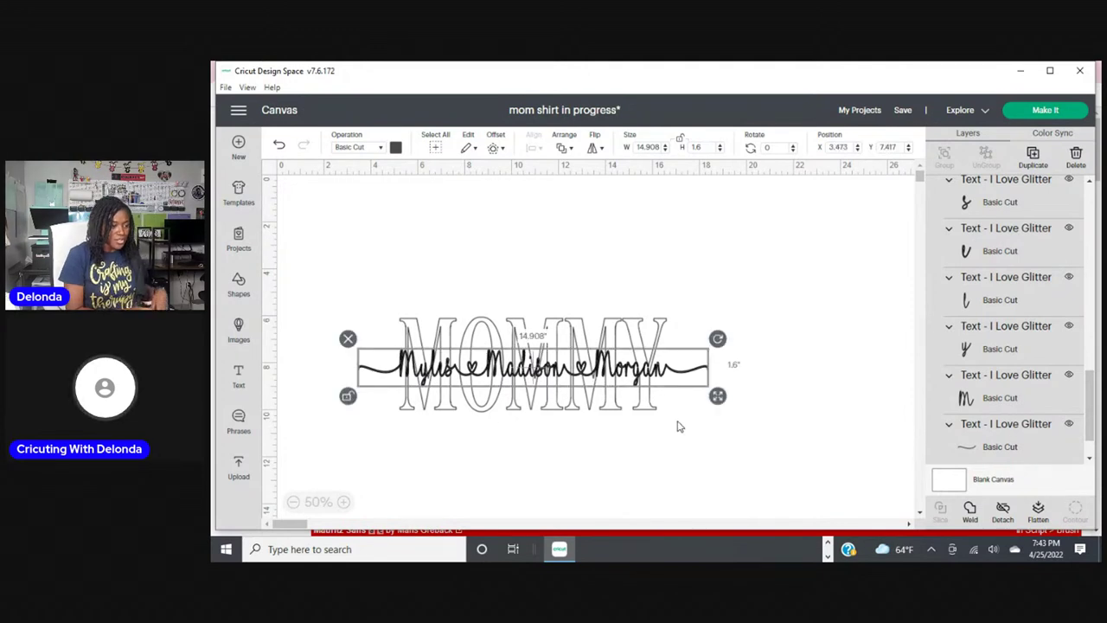
pyautogui.click(677, 424)
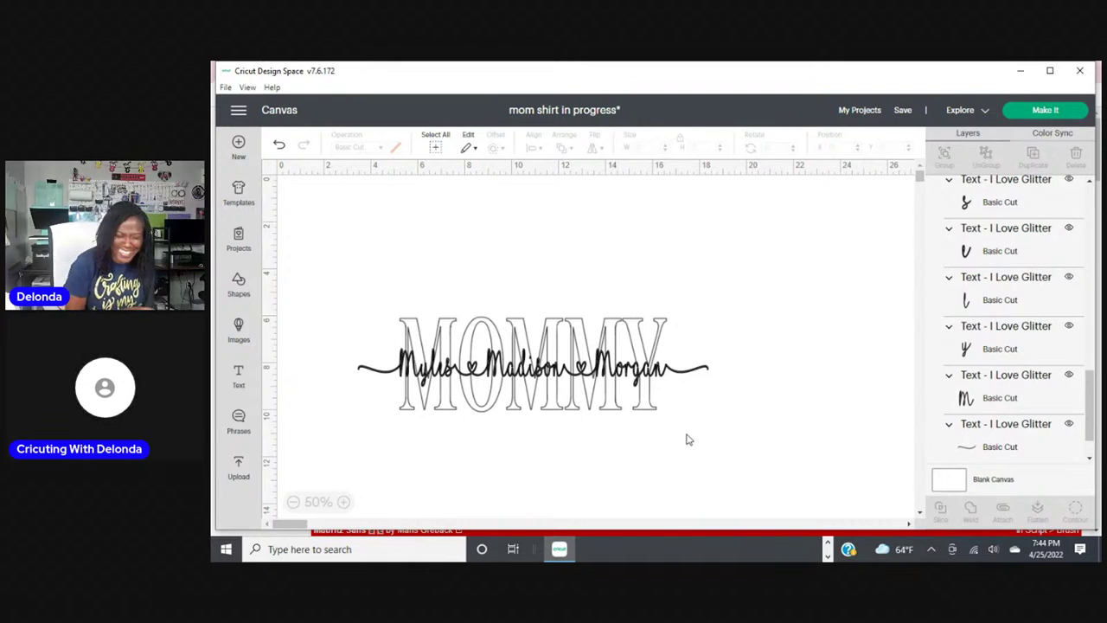
# Move the resized names back above MOMMY and weld them into one shape.
pyautogui.click(660, 374)
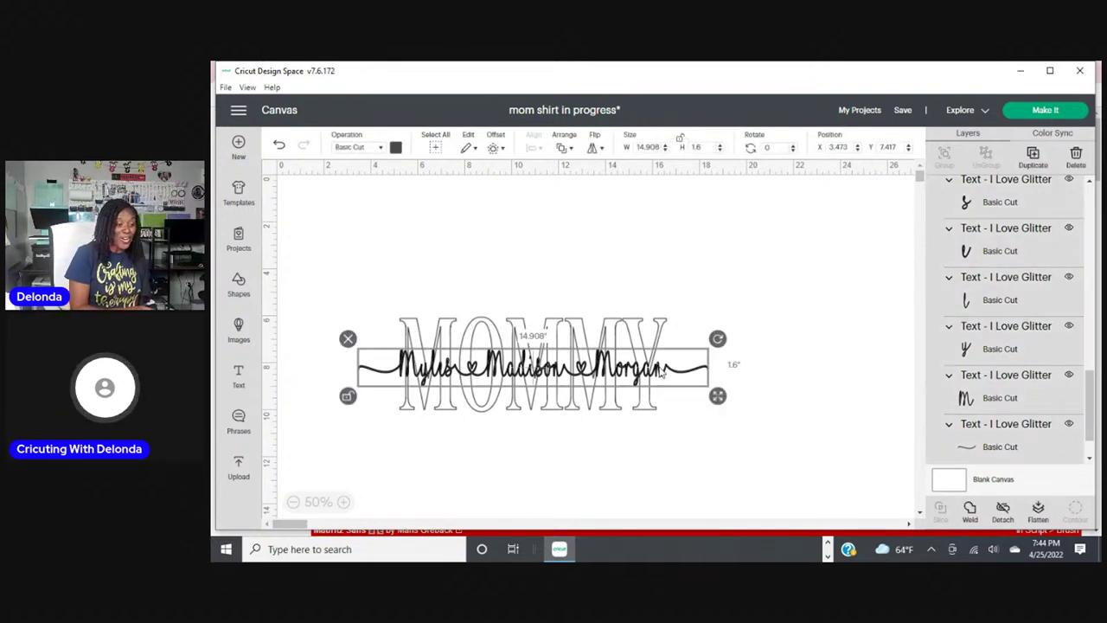
pyautogui.moveTo(648, 365); pyautogui.dragTo(641, 251)
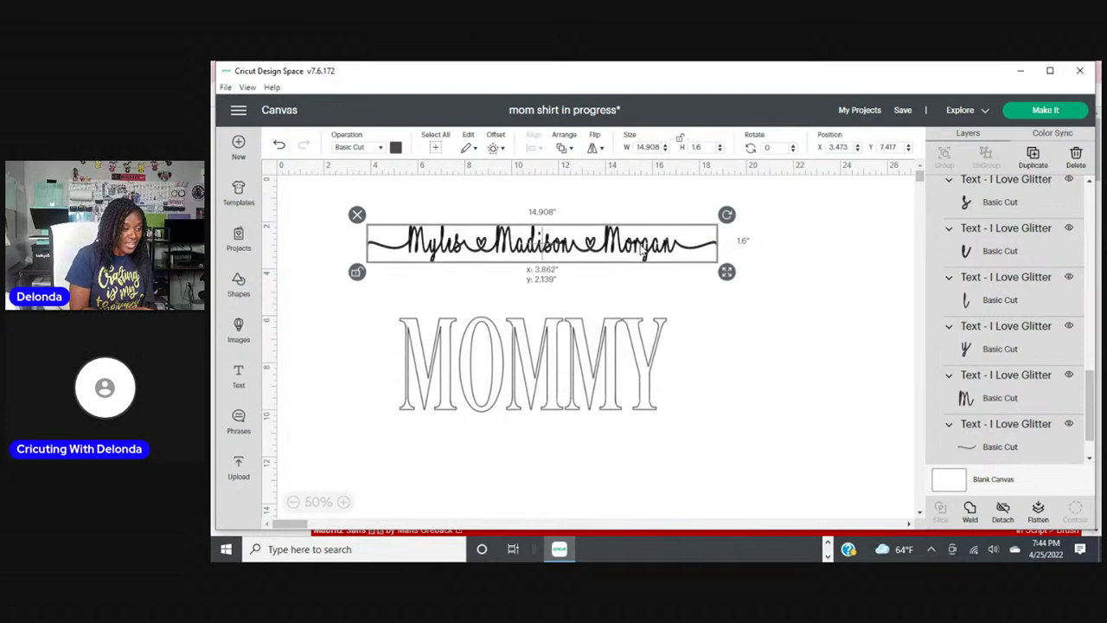
pyautogui.click(969, 511)
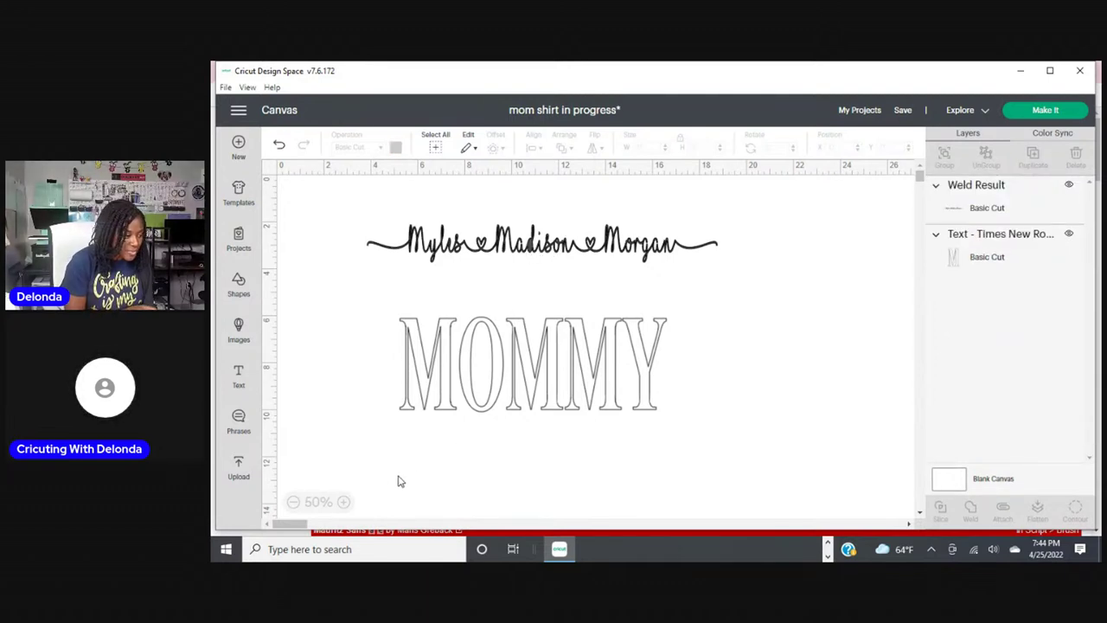
# Undo the weld of the names and detach them into separate letters and hearts.
pyautogui.click(534, 250)
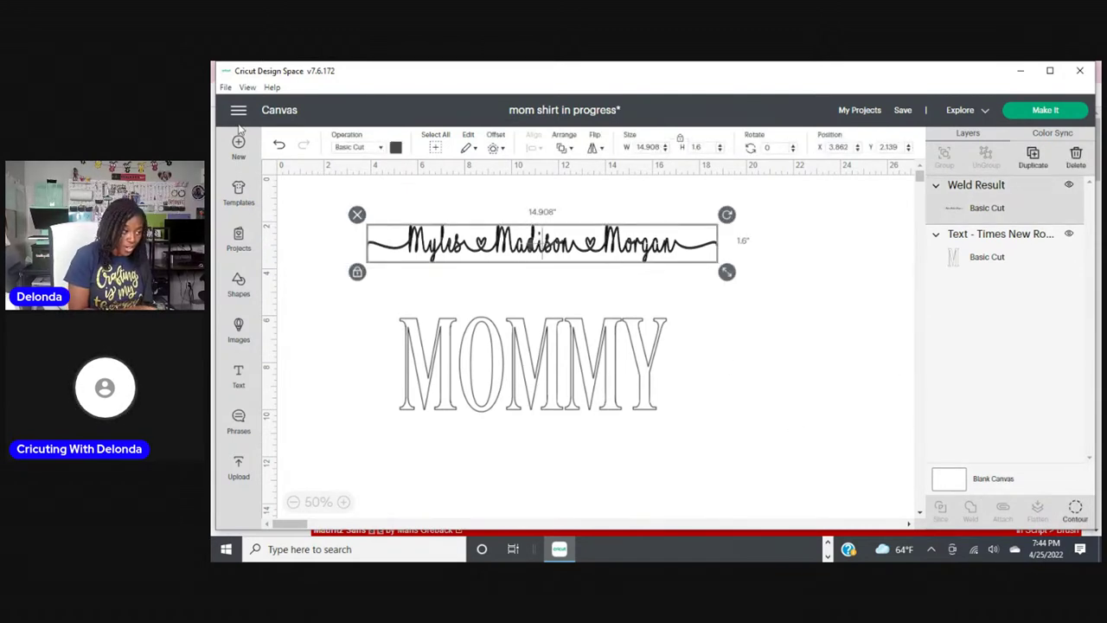
pyautogui.click(276, 147)
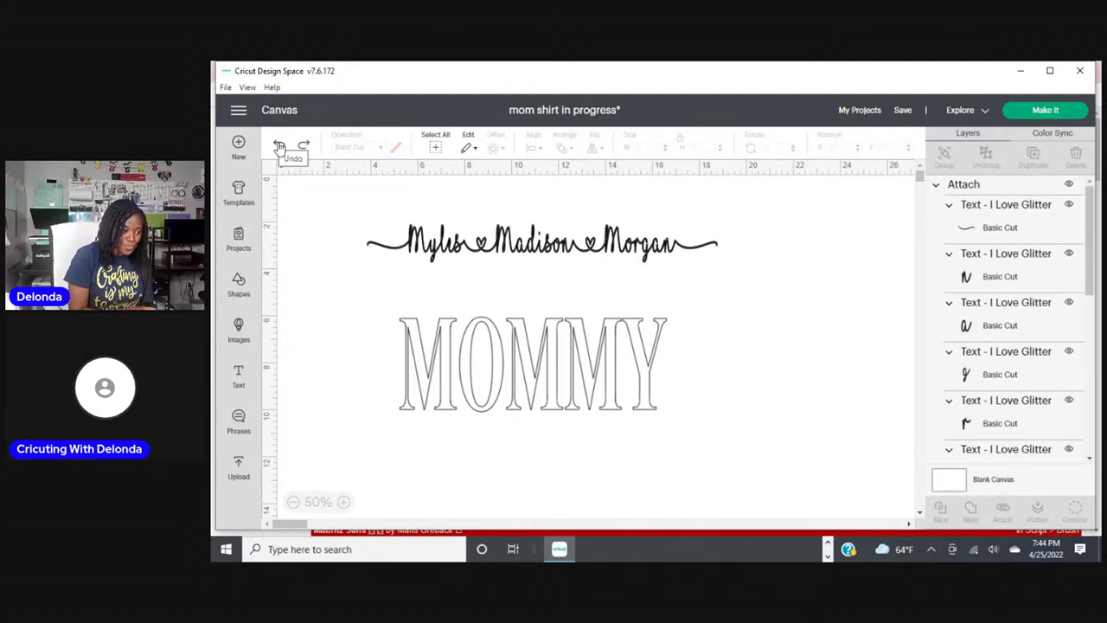
pyautogui.click(515, 244)
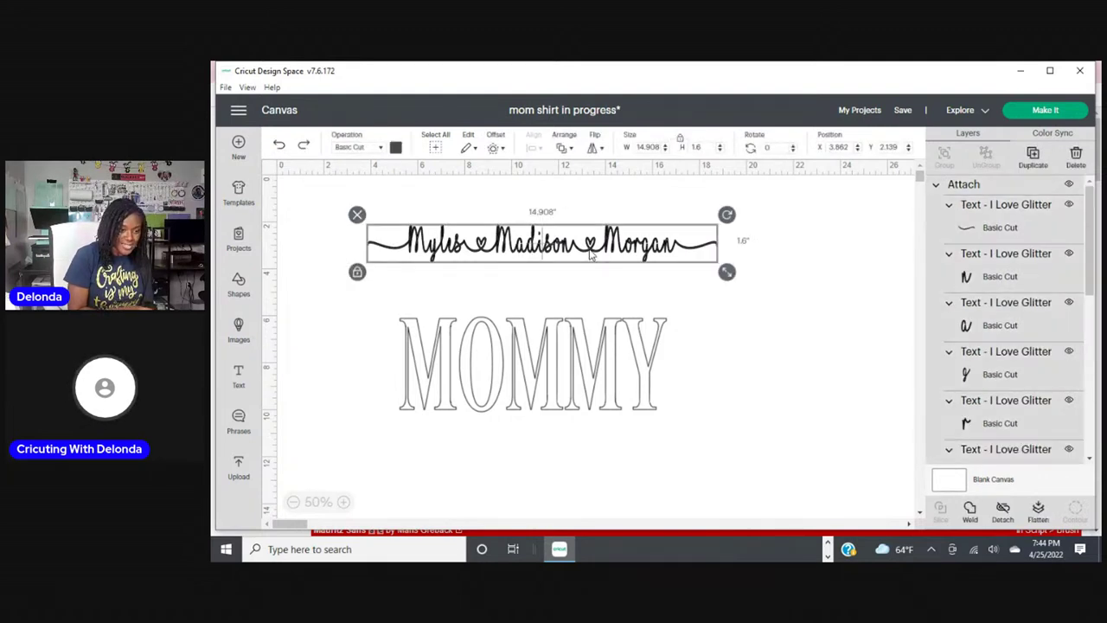
pyautogui.click(1003, 511)
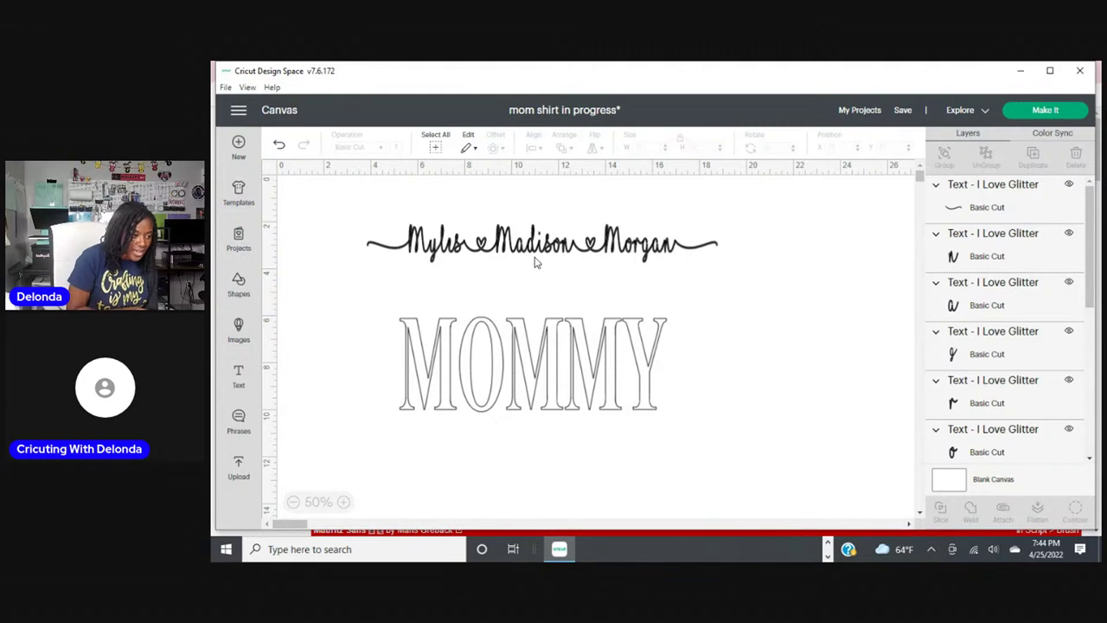
# Send the letter d of the middle name to the back of the layer order.
pyautogui.click(581, 249)
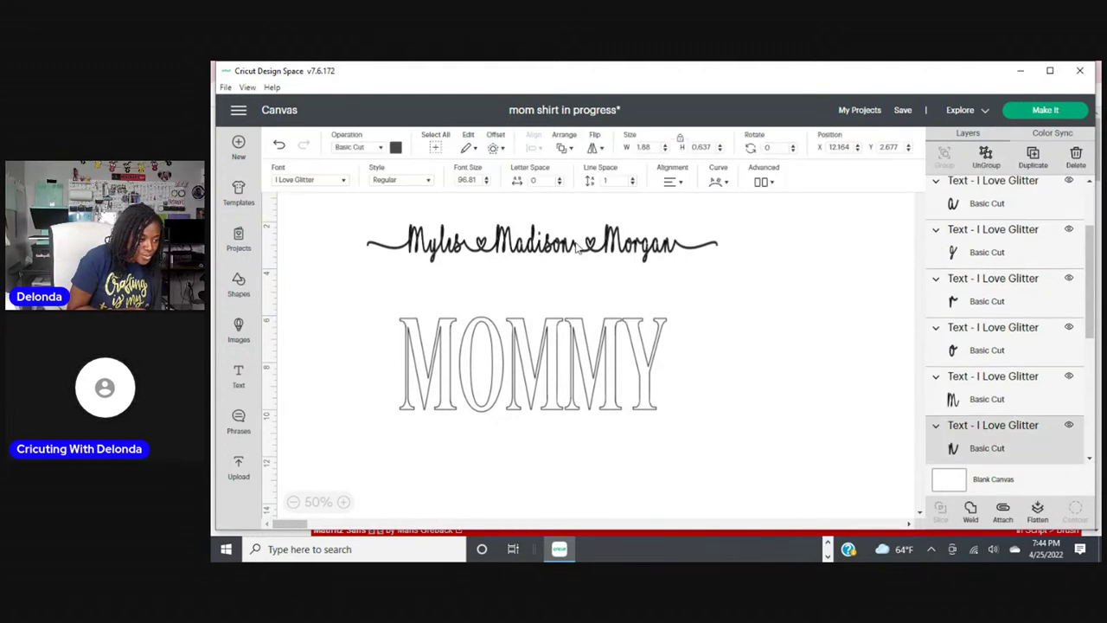
pyautogui.click(521, 261)
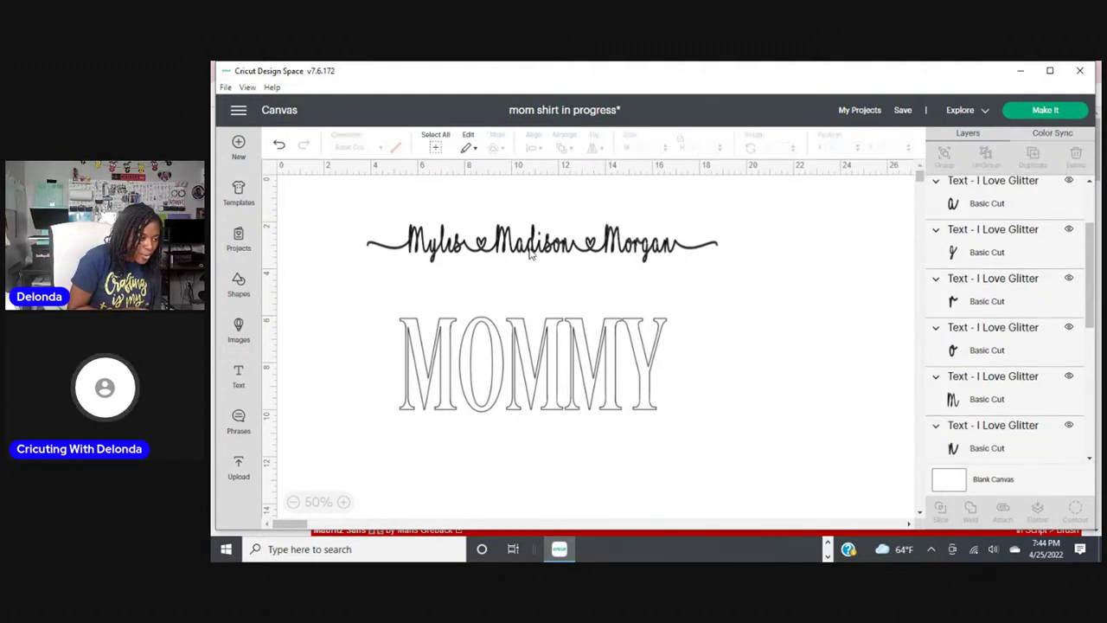
pyautogui.click(532, 252)
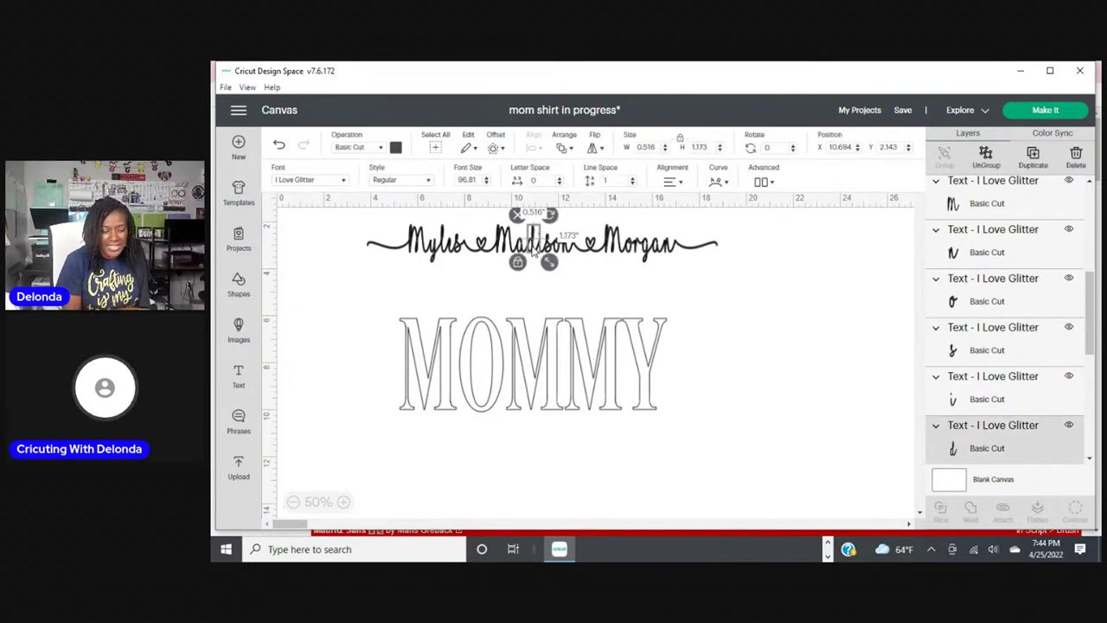
pyautogui.click(567, 149)
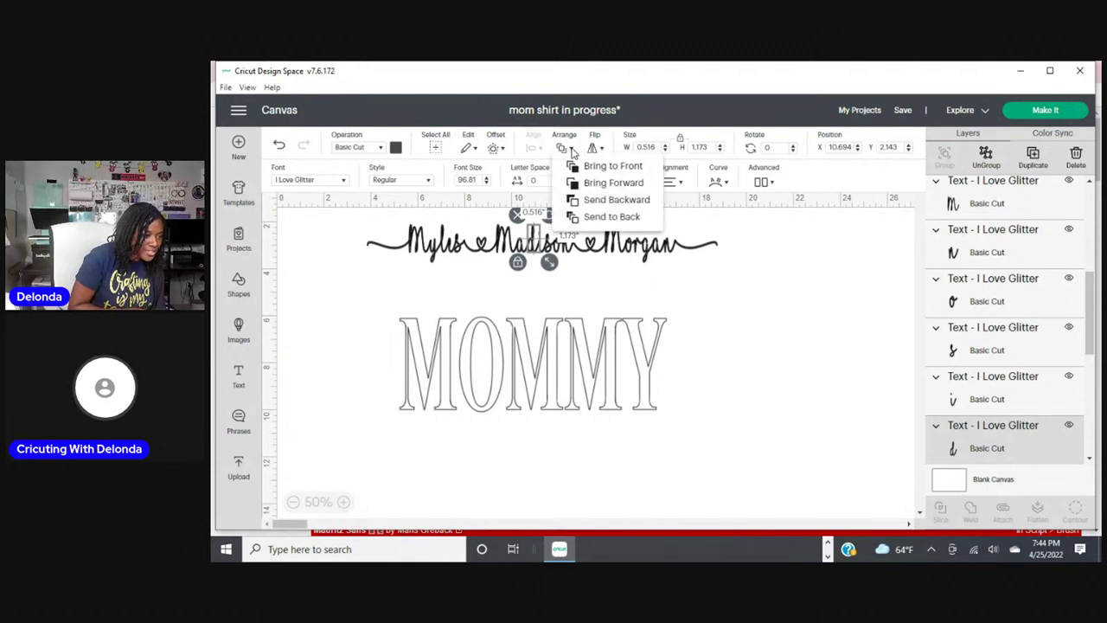
pyautogui.click(600, 217)
pyautogui.click(699, 287)
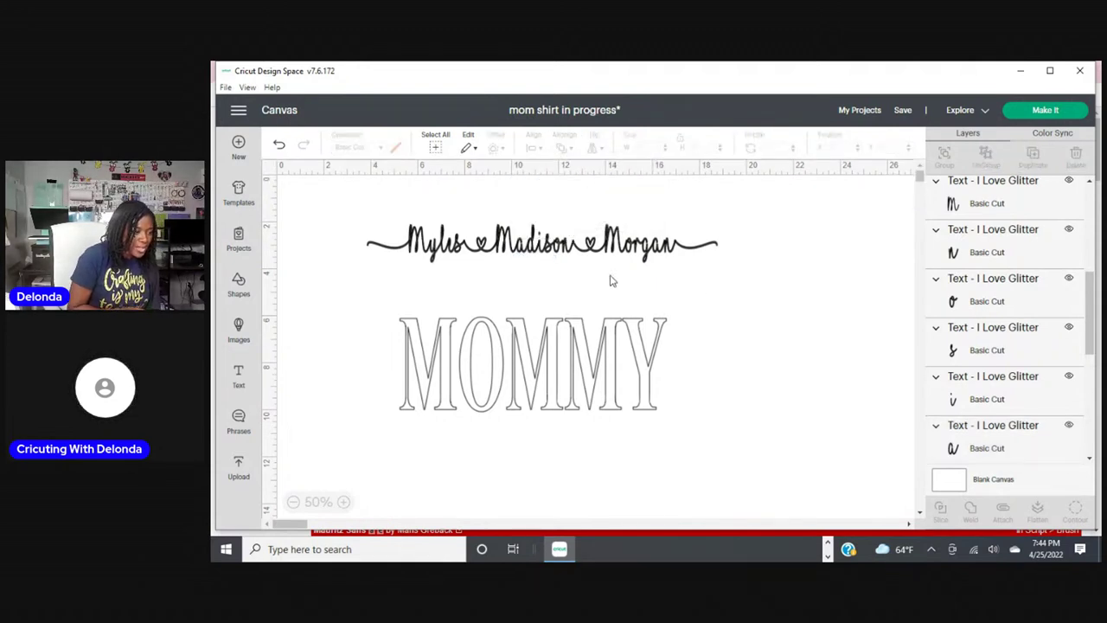
# Weld all the letters, hearts and swashes of the names into one shape and colour it red.
pyautogui.moveTo(356, 229); pyautogui.dragTo(723, 285)
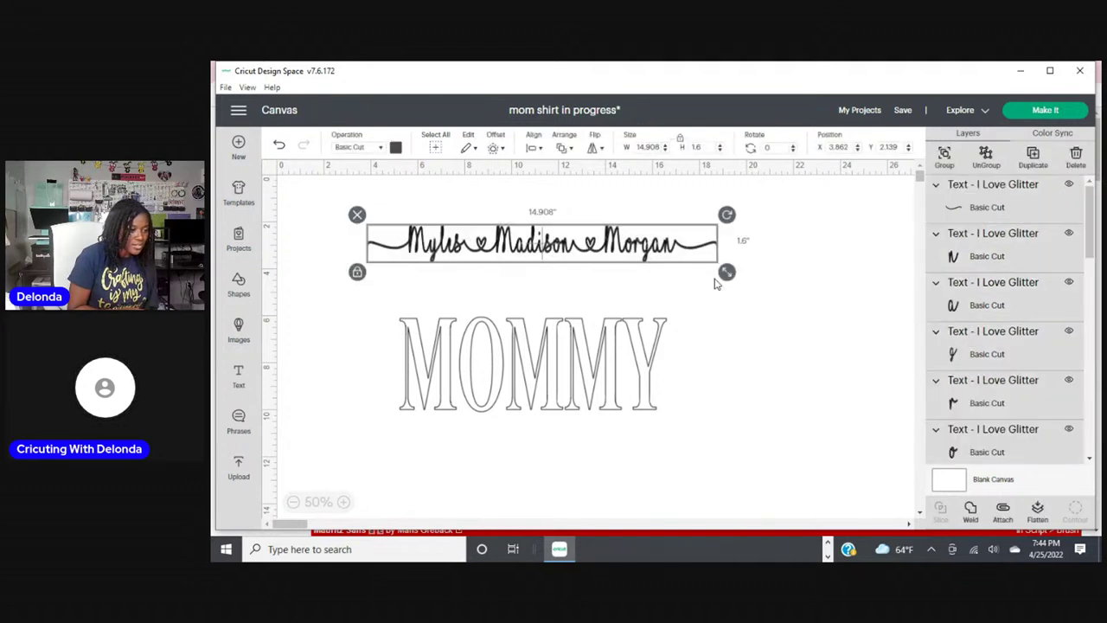
pyautogui.click(971, 512)
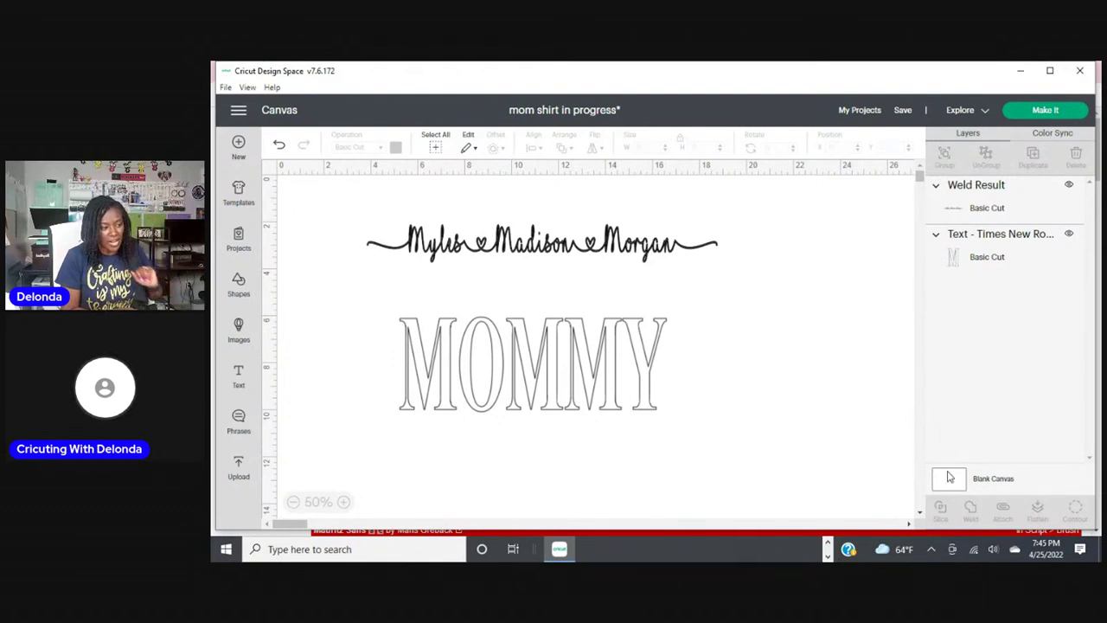
pyautogui.click(500, 245)
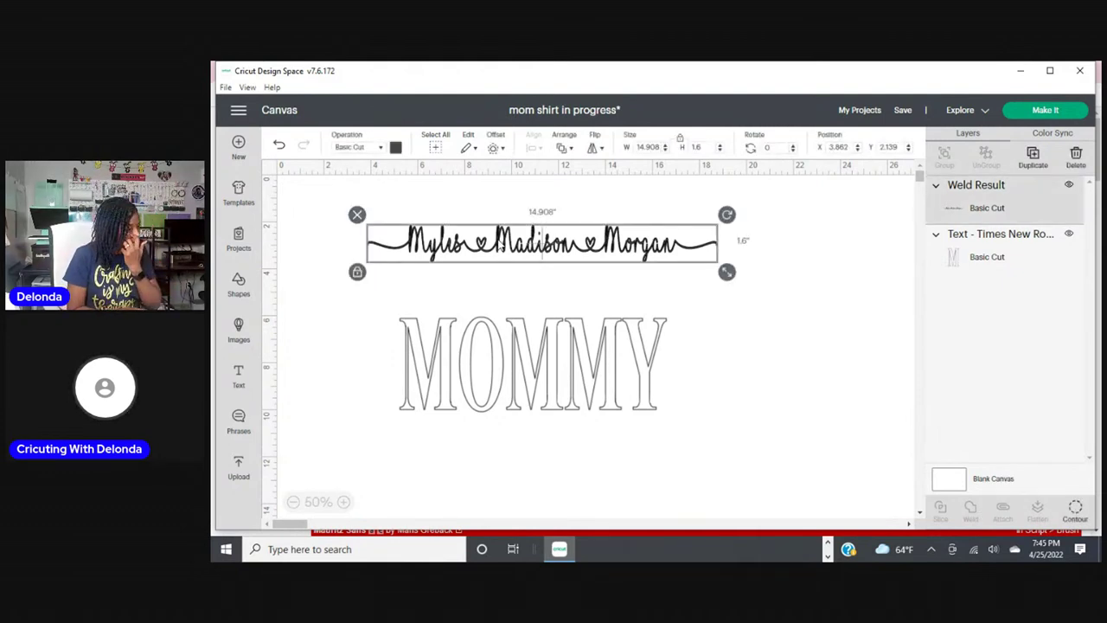
pyautogui.click(395, 147)
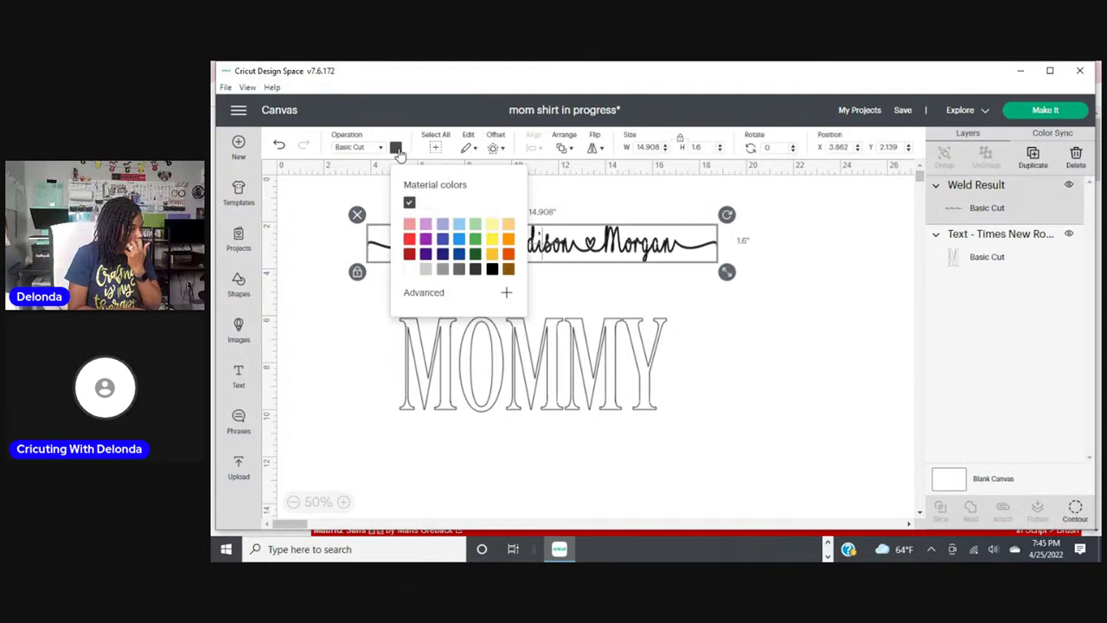
pyautogui.click(411, 242)
pyautogui.click(716, 331)
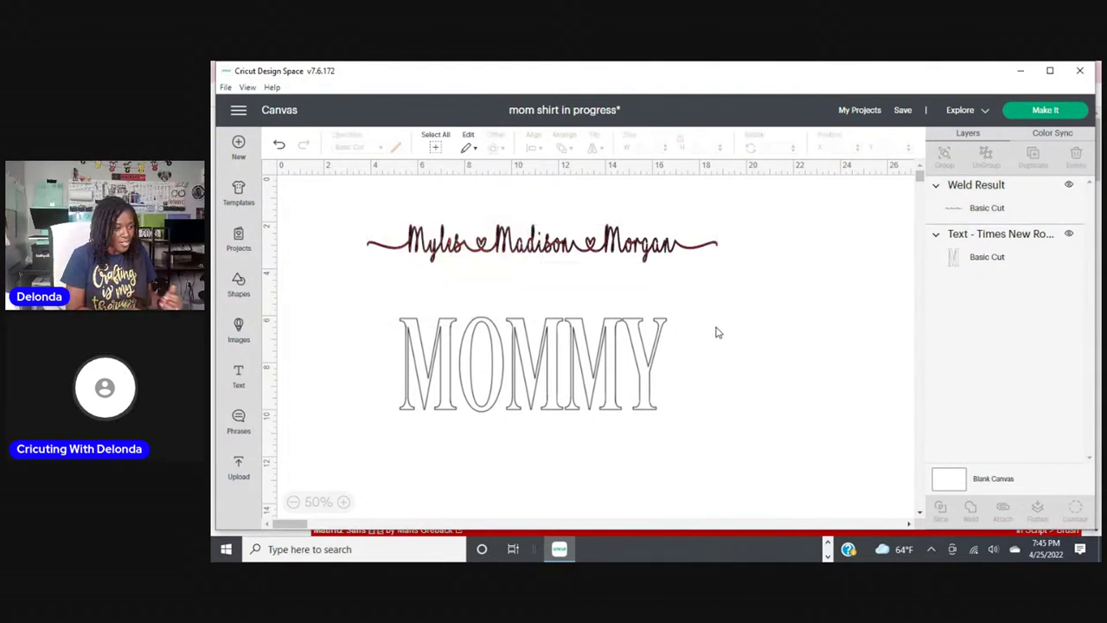
# Duplicate the welded red names twice, placing one copy over MOMMY and the other slightly offset on the original.
pyautogui.click(657, 249)
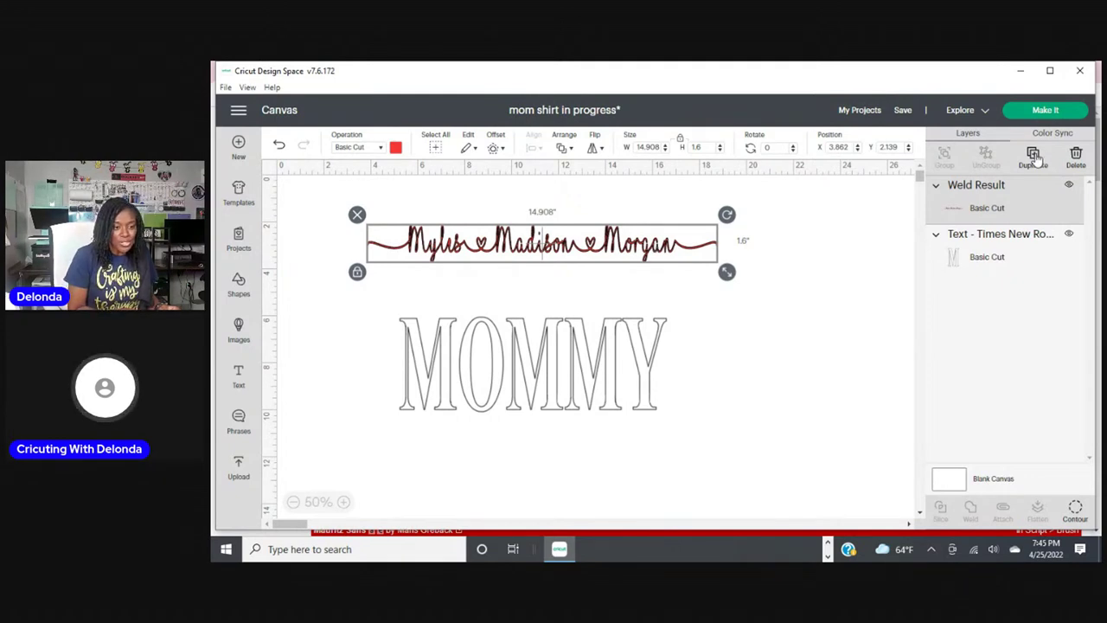
pyautogui.hotkey('ctrl', 'd')
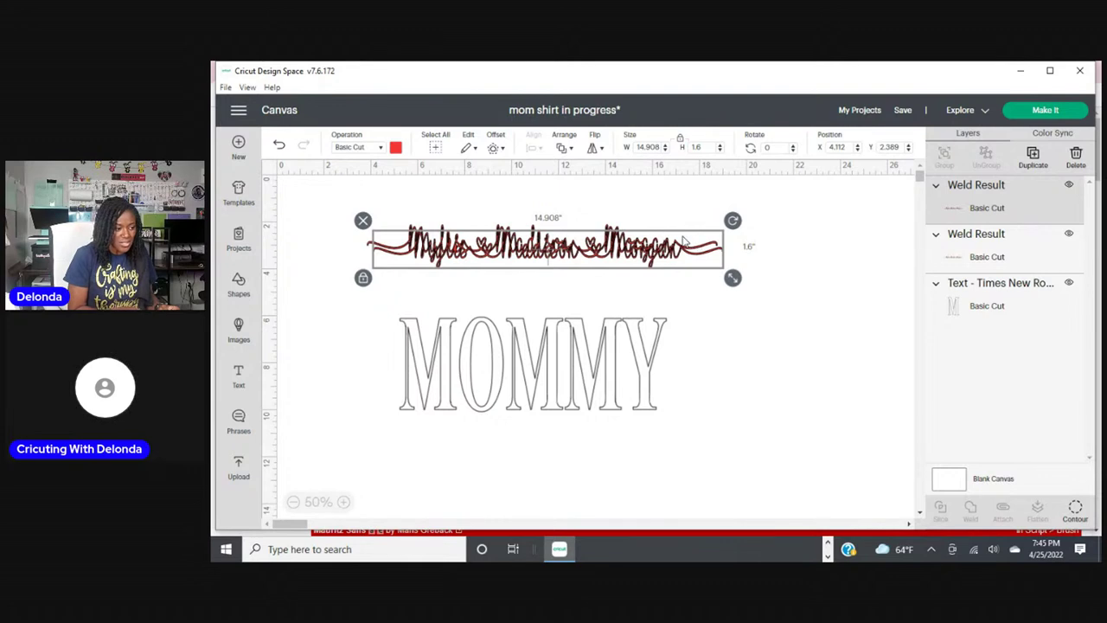
pyautogui.moveTo(553, 224); pyautogui.dragTo(628, 279)
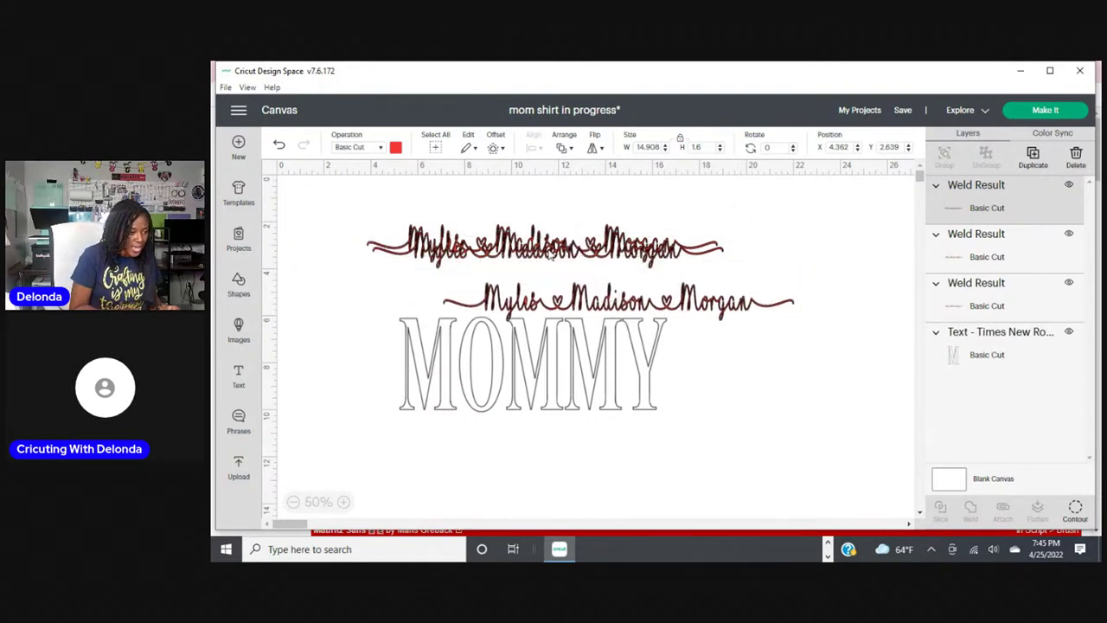
pyautogui.moveTo(560, 293); pyautogui.dragTo(571, 332)
pyautogui.moveTo(547, 246); pyautogui.dragTo(538, 242)
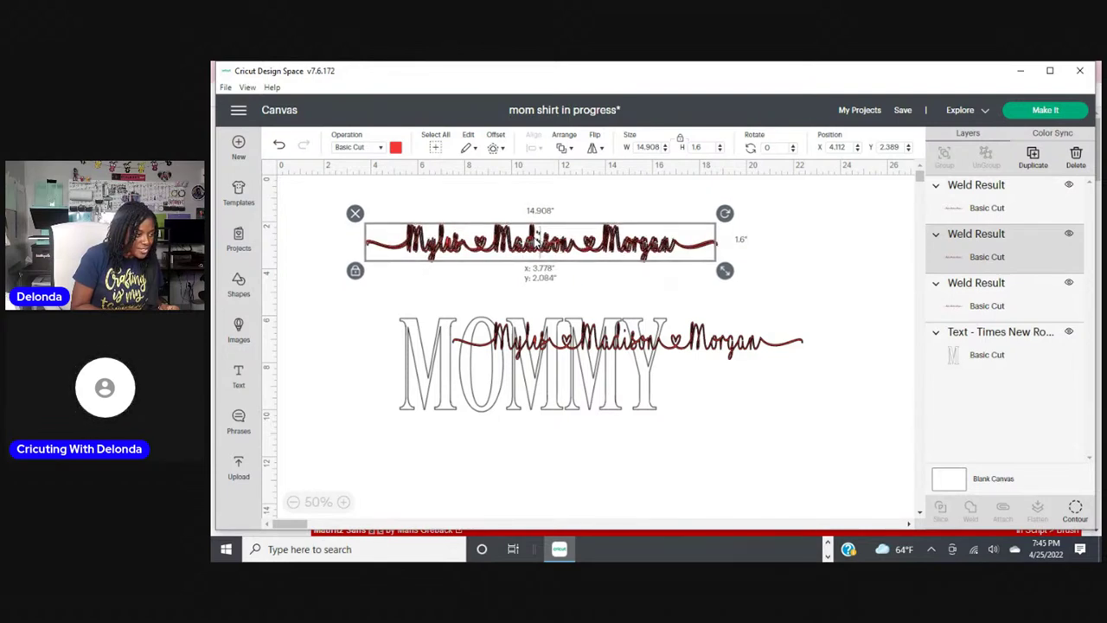
pyautogui.moveTo(539, 242); pyautogui.dragTo(540, 243)
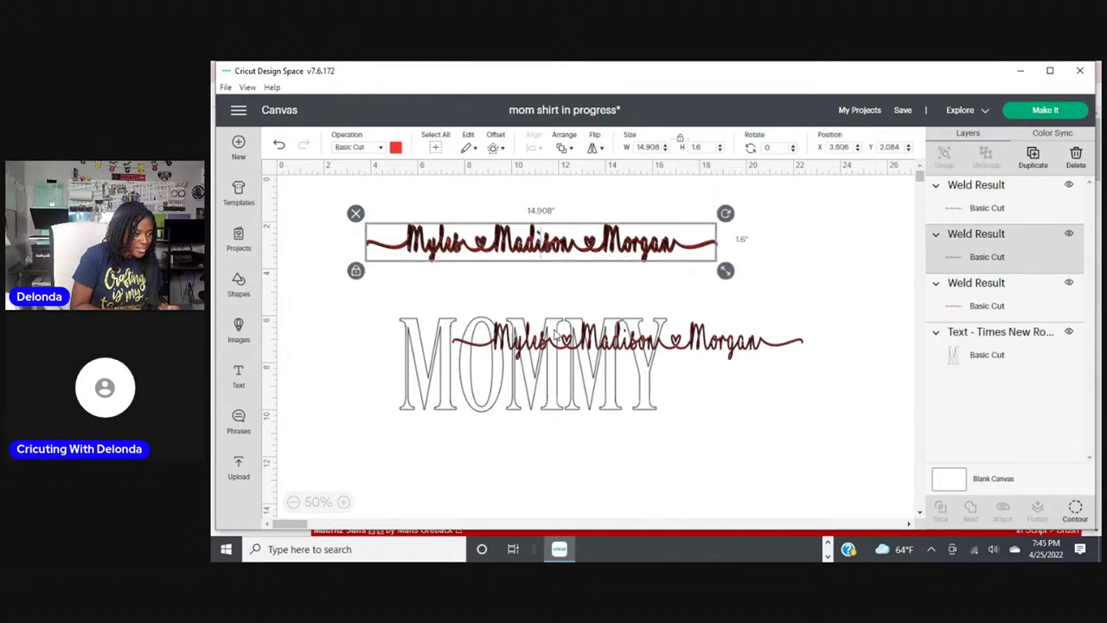
# Stack the names copy from MOMMY onto the other two red copies with a slight offset and attach all three.
pyautogui.moveTo(563, 340); pyautogui.dragTo(482, 246)
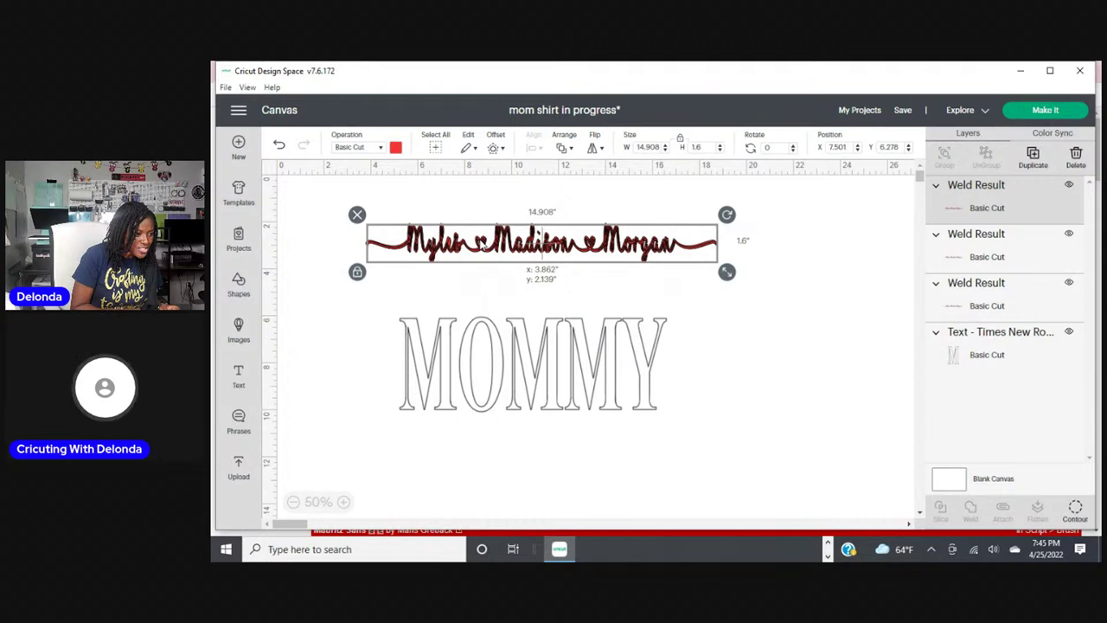
pyautogui.moveTo(482, 246); pyautogui.dragTo(482, 246)
pyautogui.click(476, 275)
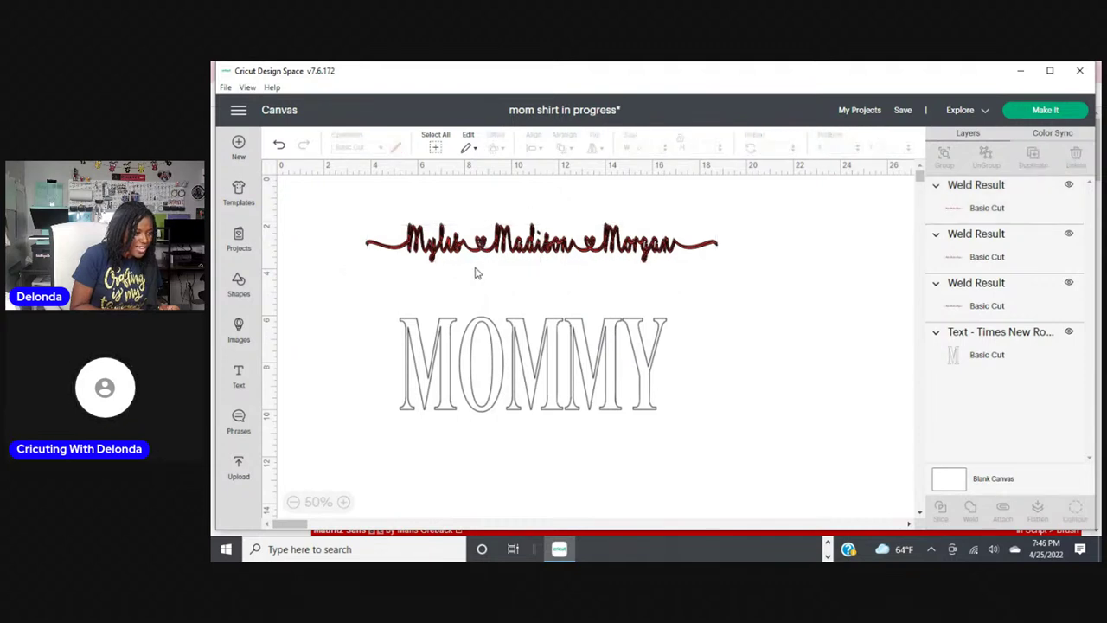
pyautogui.moveTo(337, 223); pyautogui.dragTo(759, 289)
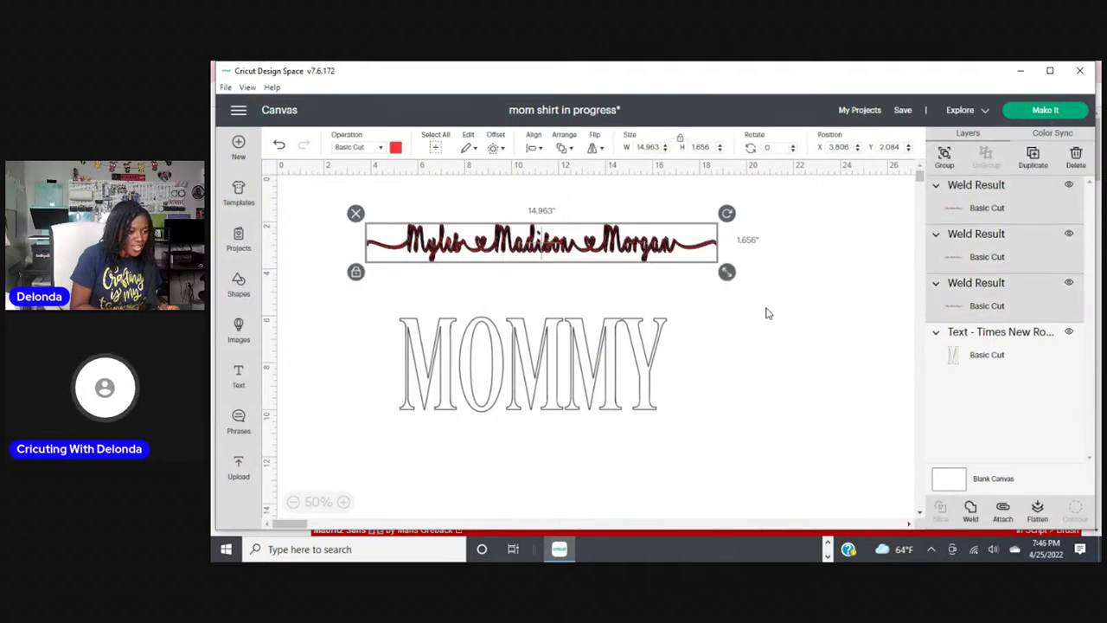
pyautogui.click(1003, 510)
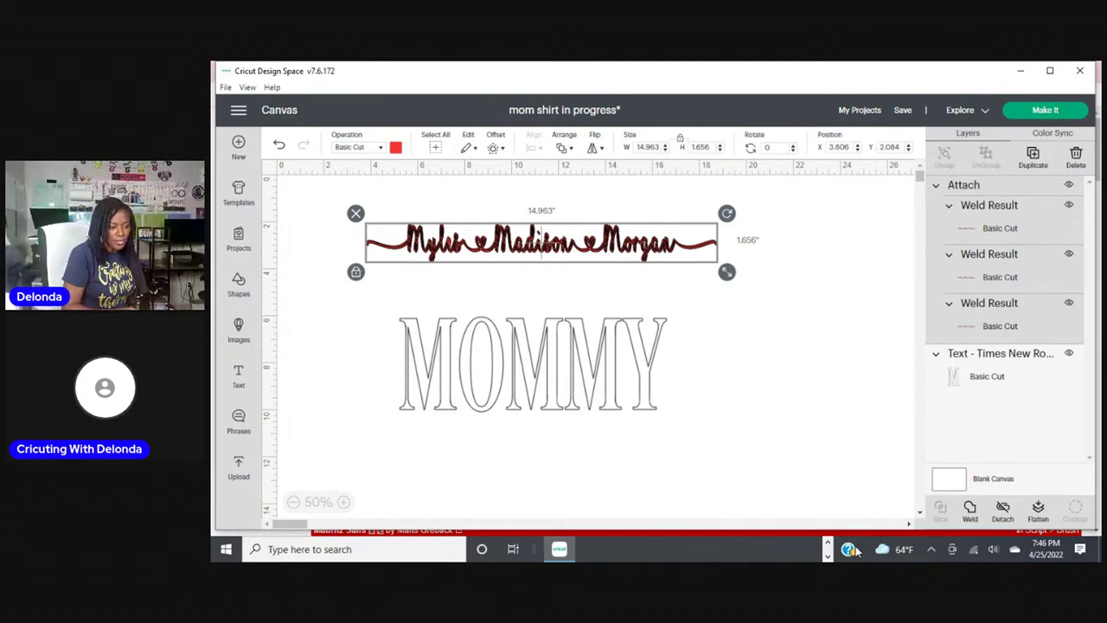
# Switch to the StreamYard studio, mute the broadcast microphone and unmute it again.
pyautogui.click(828, 544)
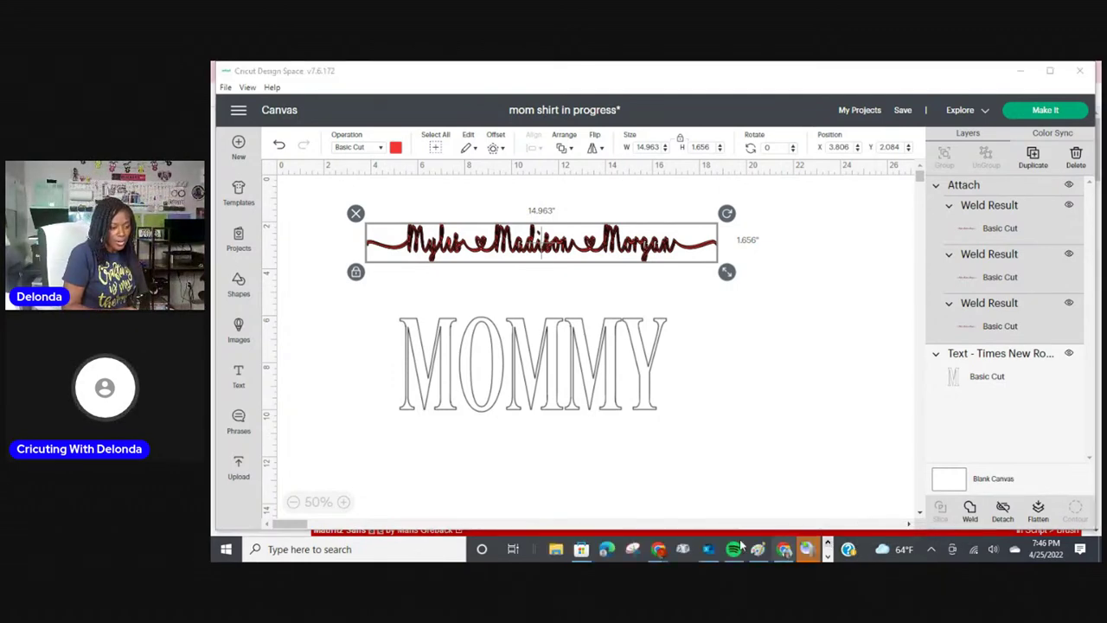
pyautogui.click(785, 551)
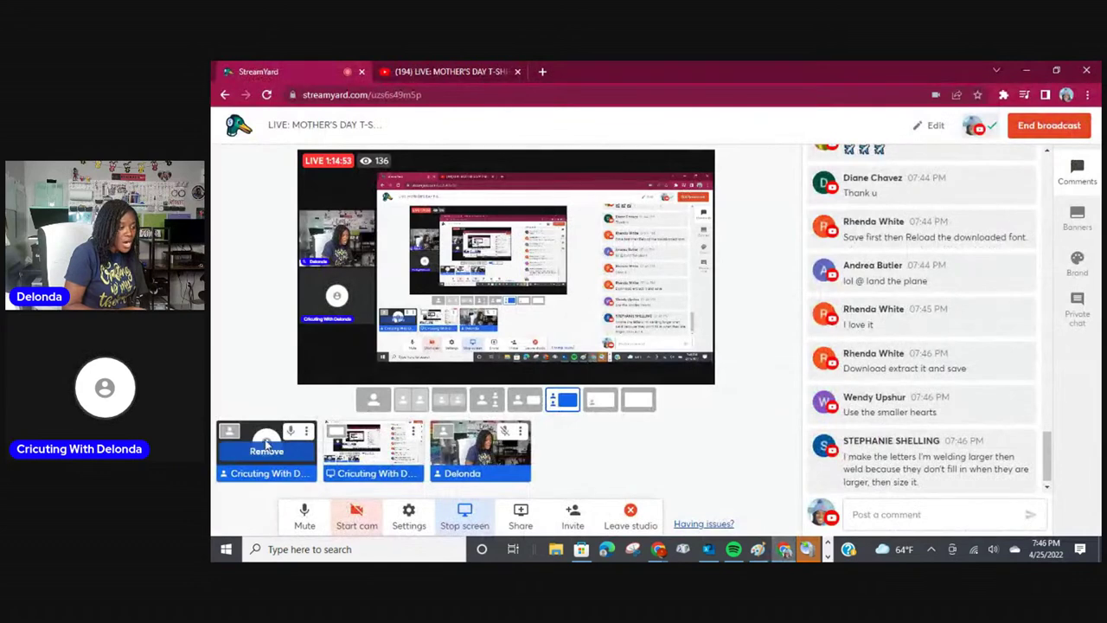
pyautogui.click(304, 515)
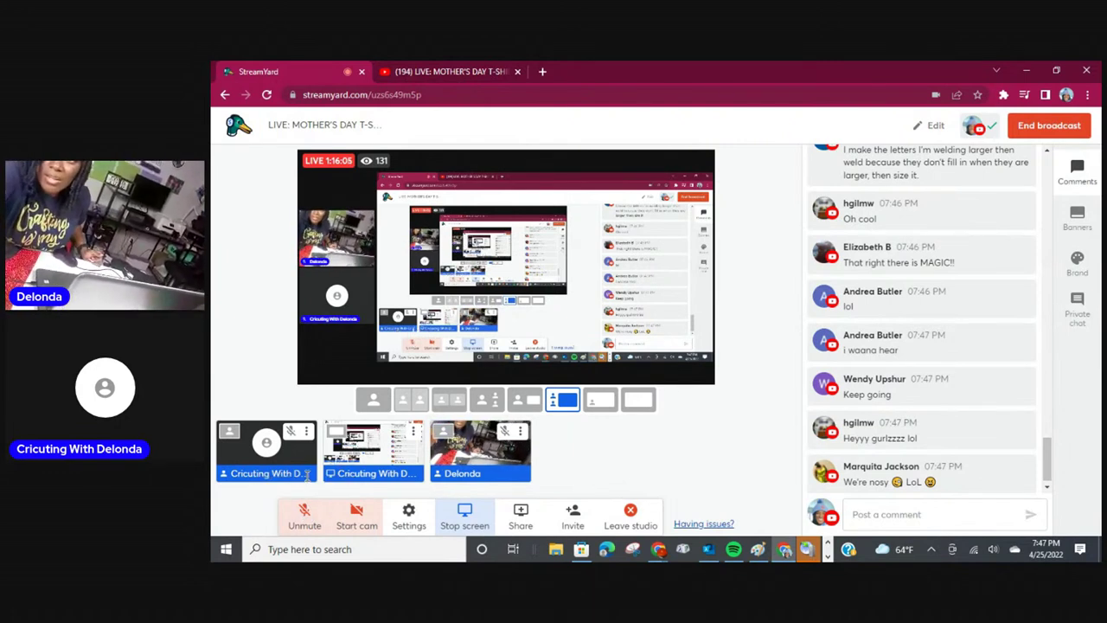
pyautogui.moveTo(309, 452)
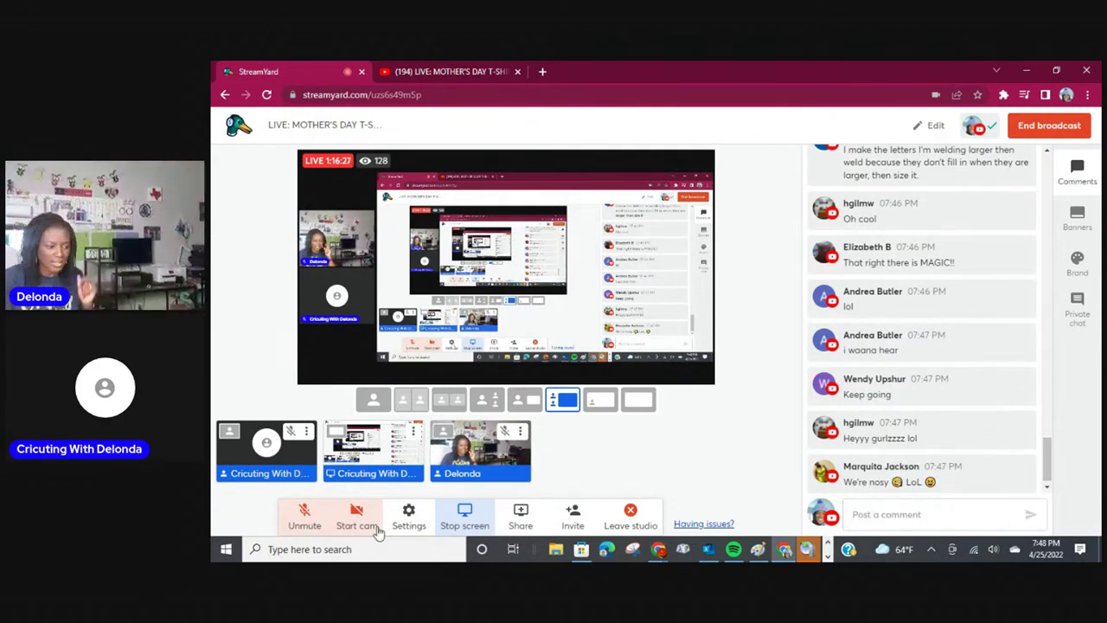
pyautogui.click(304, 515)
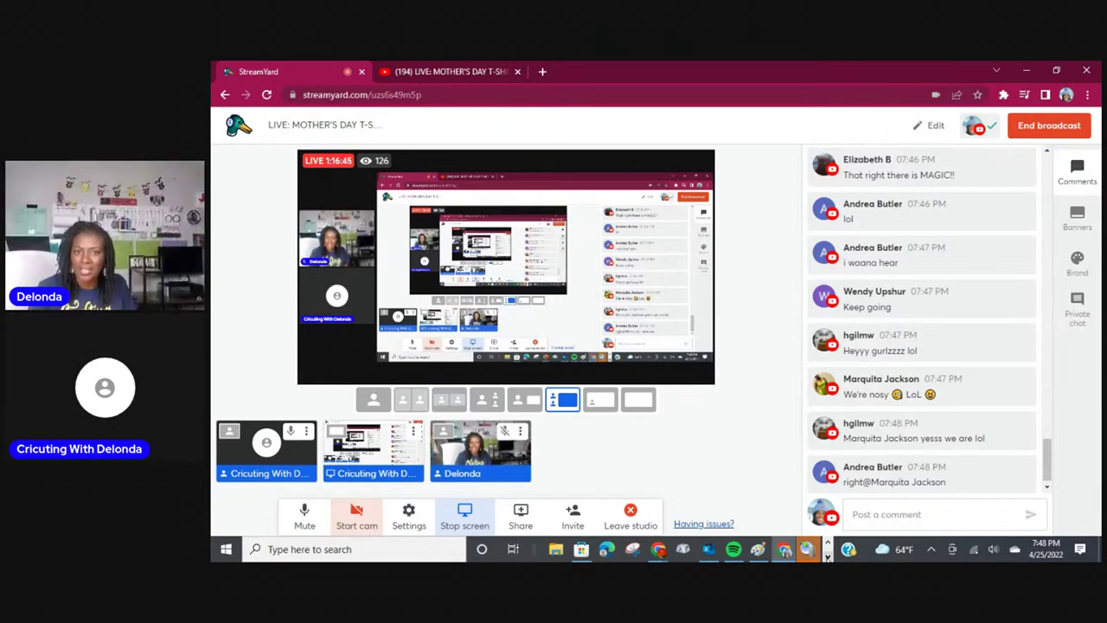
pyautogui.moveTo(581, 550)
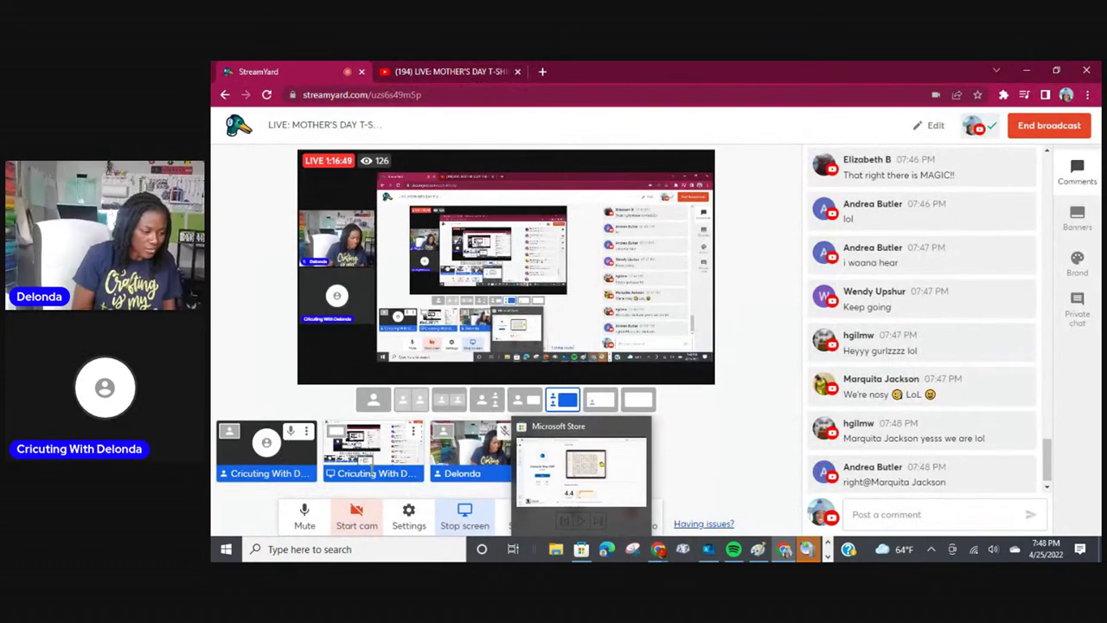
pyautogui.moveTo(368, 451)
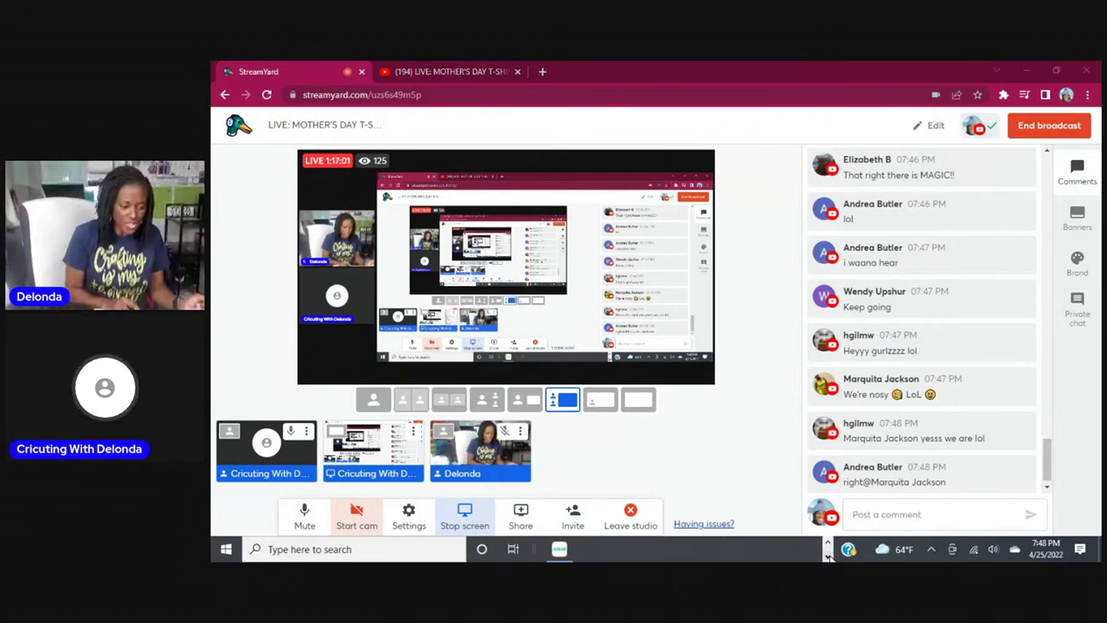
# Switch back to Cricut Design Space, move the attached names over MOMMY and center both objects on each other.
pyautogui.click(559, 551)
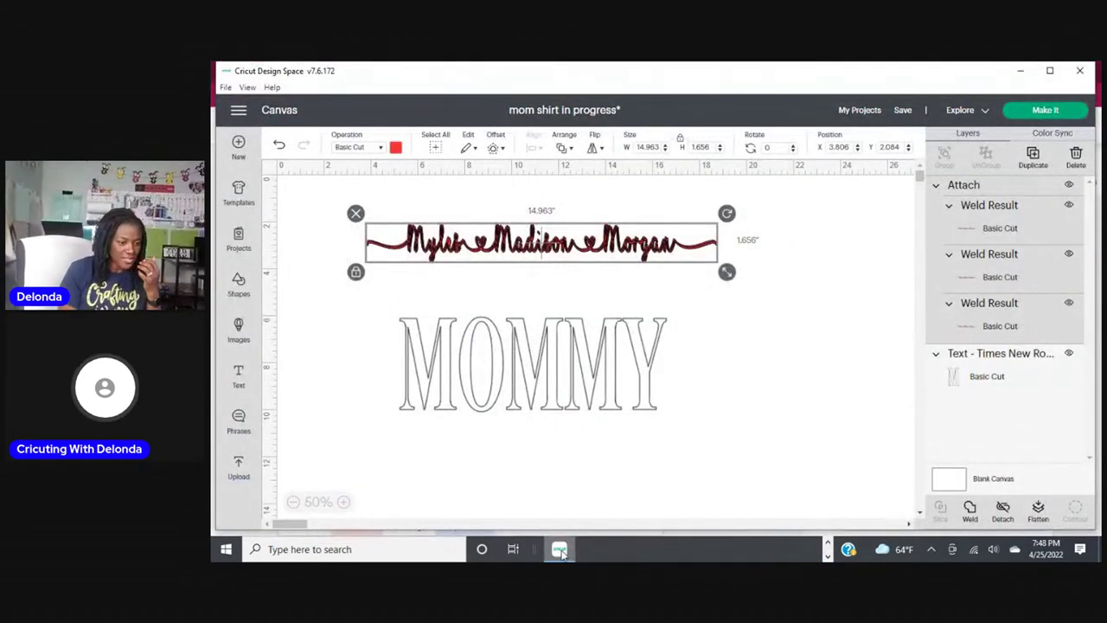
pyautogui.moveTo(541, 250); pyautogui.dragTo(539, 372)
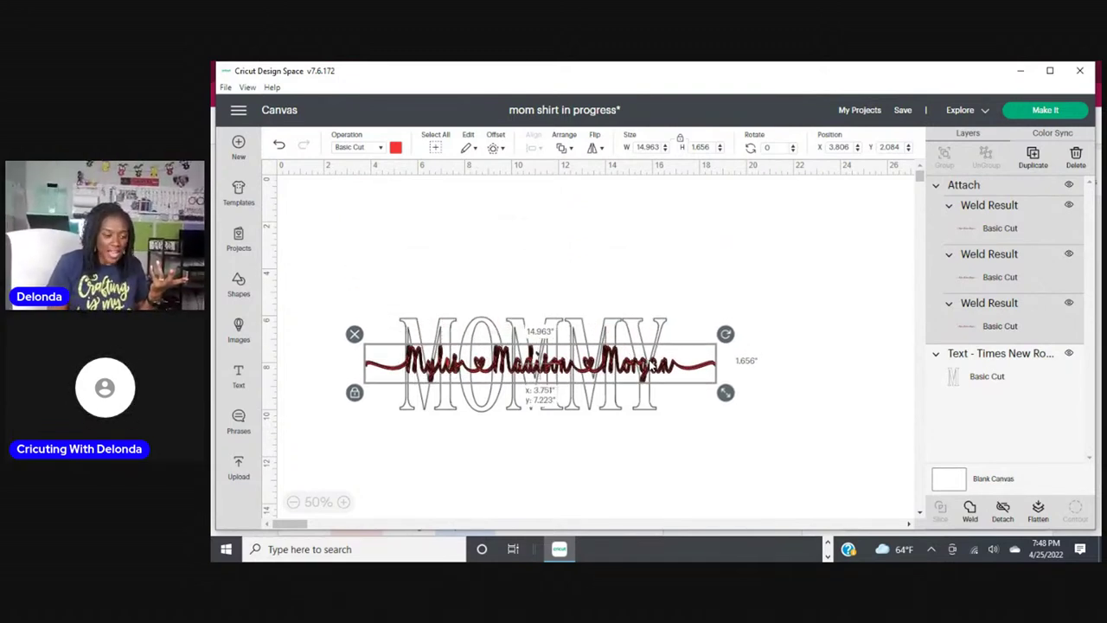
pyautogui.moveTo(650, 366); pyautogui.dragTo(646, 366)
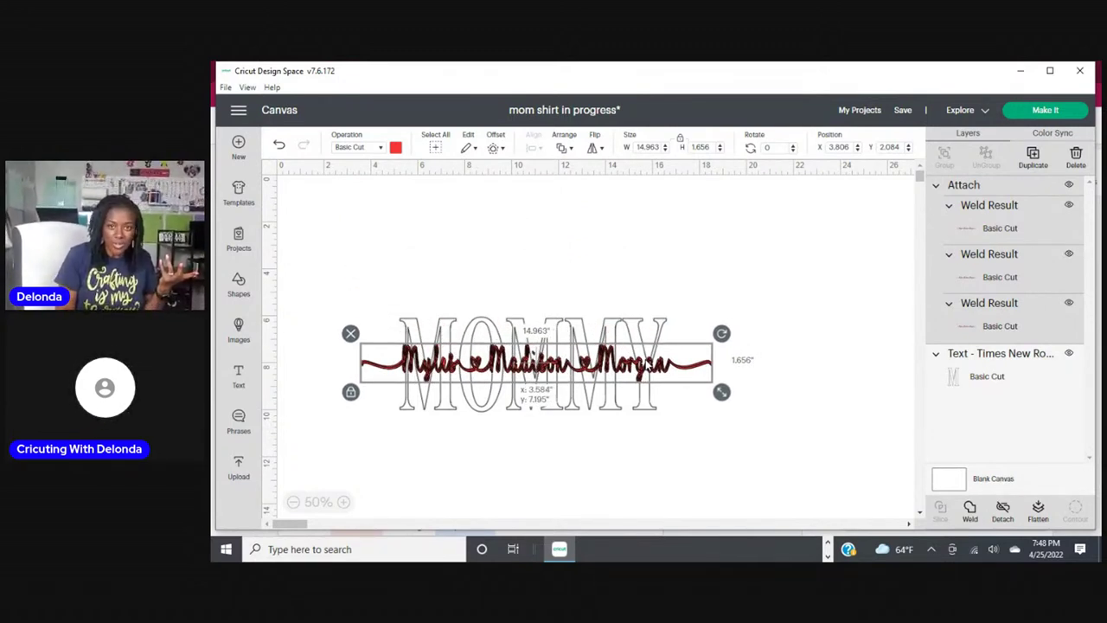
pyautogui.moveTo(646, 366); pyautogui.dragTo(643, 366)
pyautogui.click(647, 450)
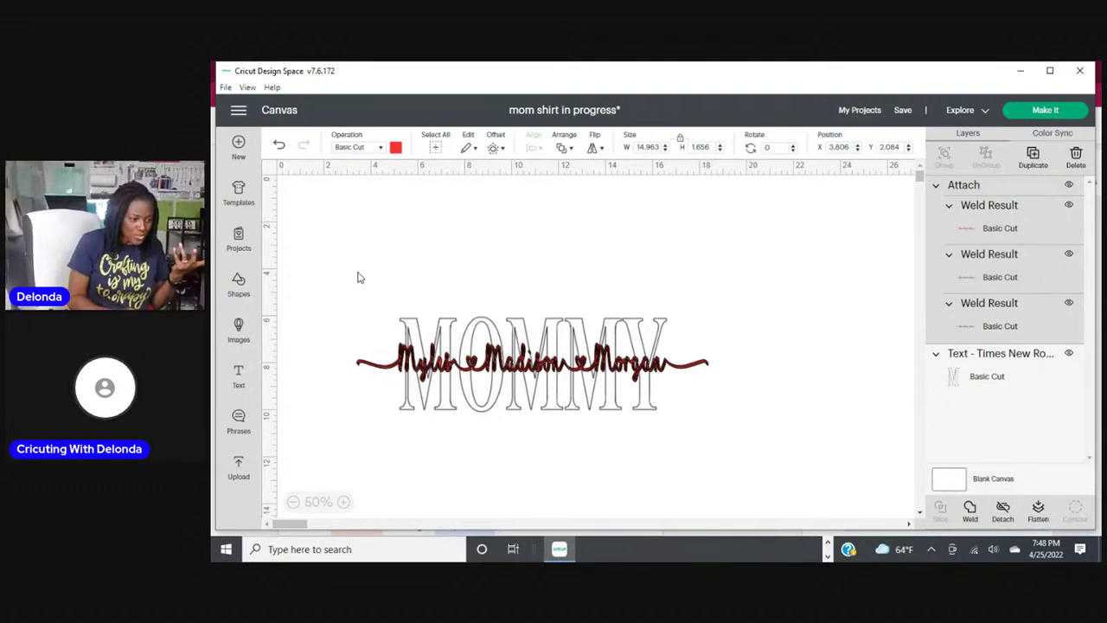
pyautogui.click(450, 348)
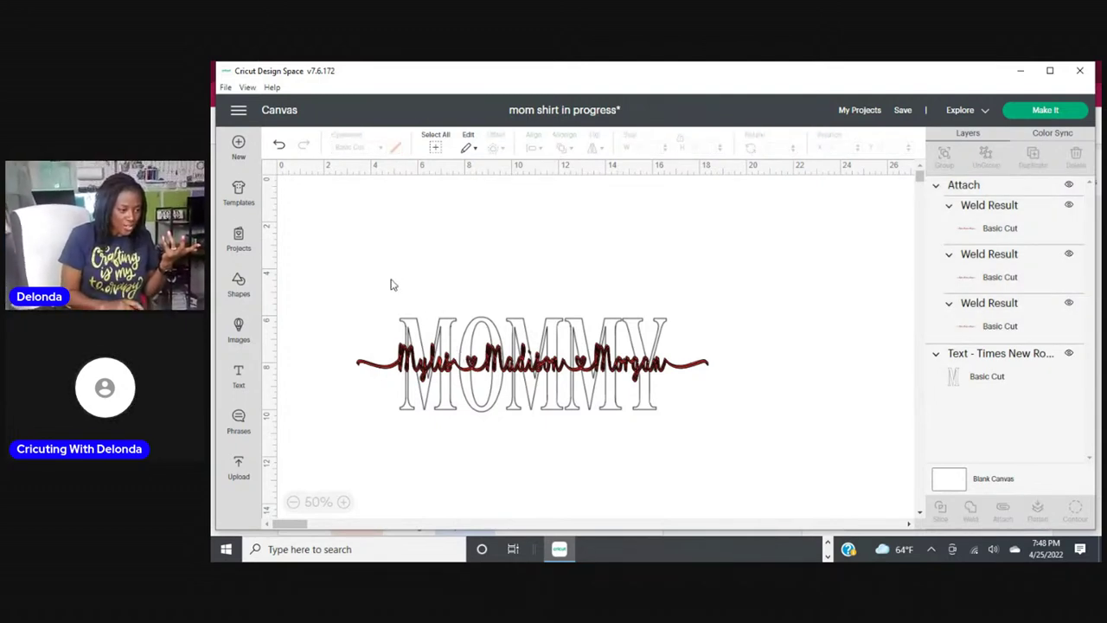
pyautogui.moveTo(364, 278); pyautogui.dragTo(716, 431)
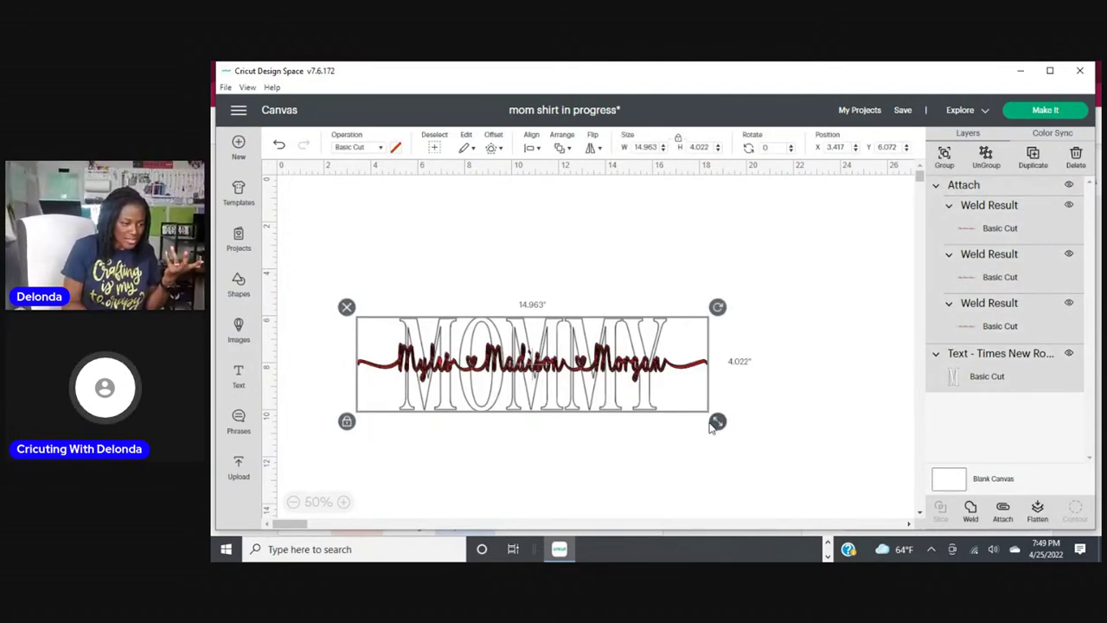
pyautogui.click(538, 149)
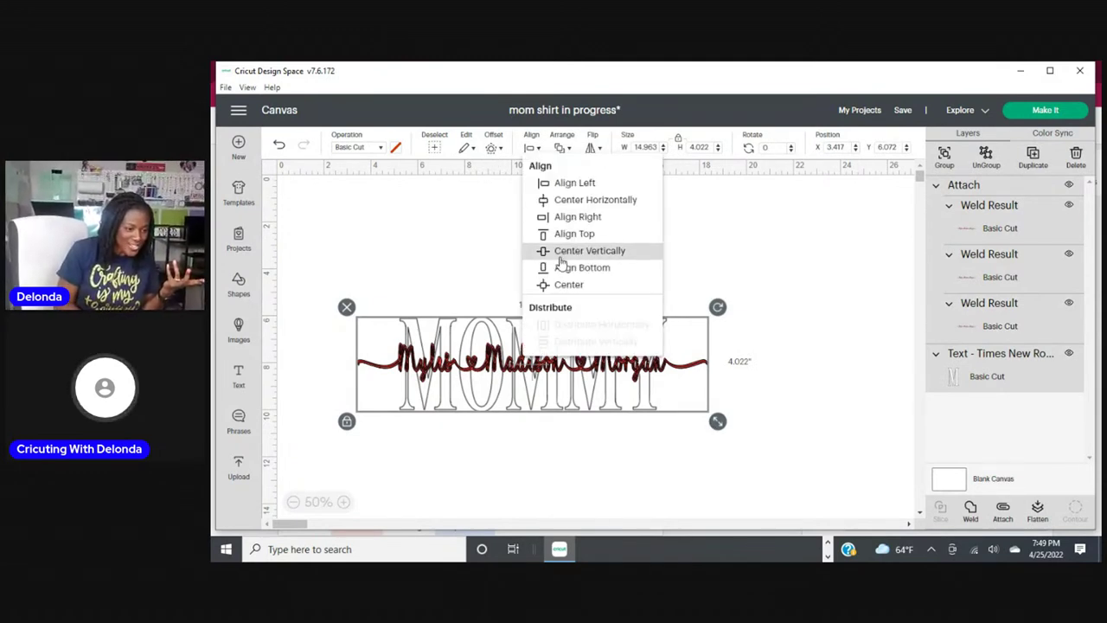
pyautogui.click(569, 285)
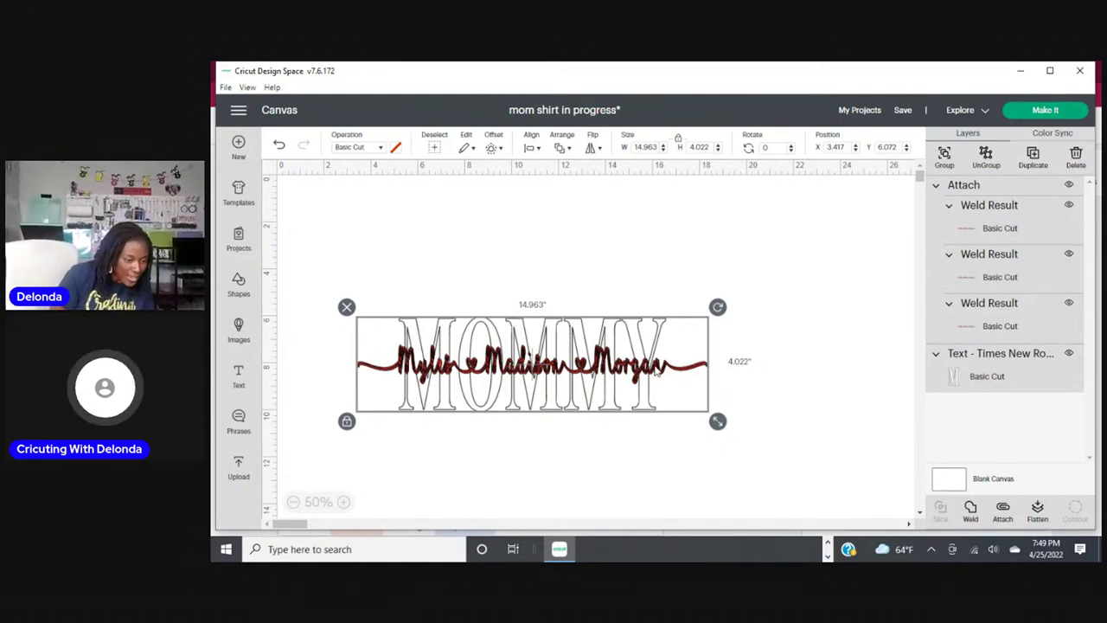
pyautogui.click(654, 273)
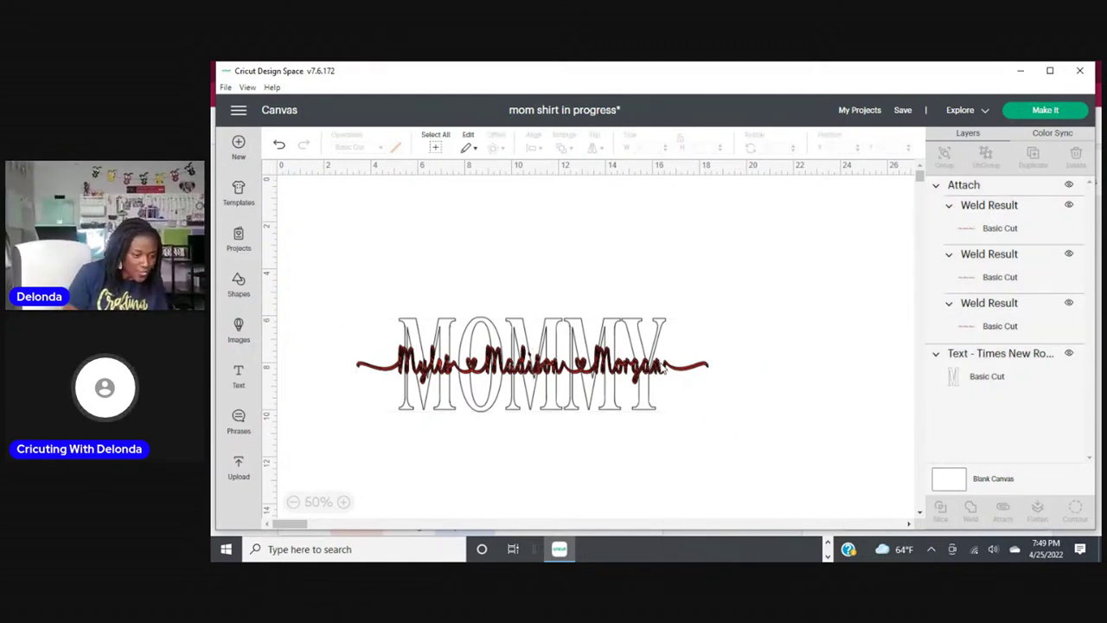
# Start an offset around the attached names with a distance of 0.111 in.
pyautogui.click(665, 368)
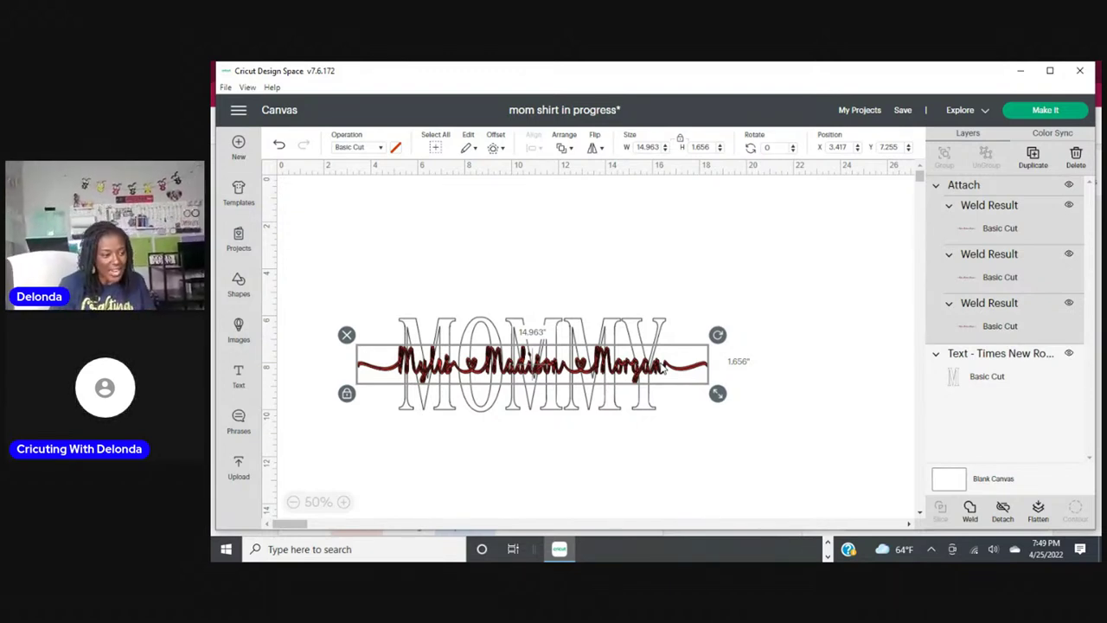
pyautogui.click(502, 150)
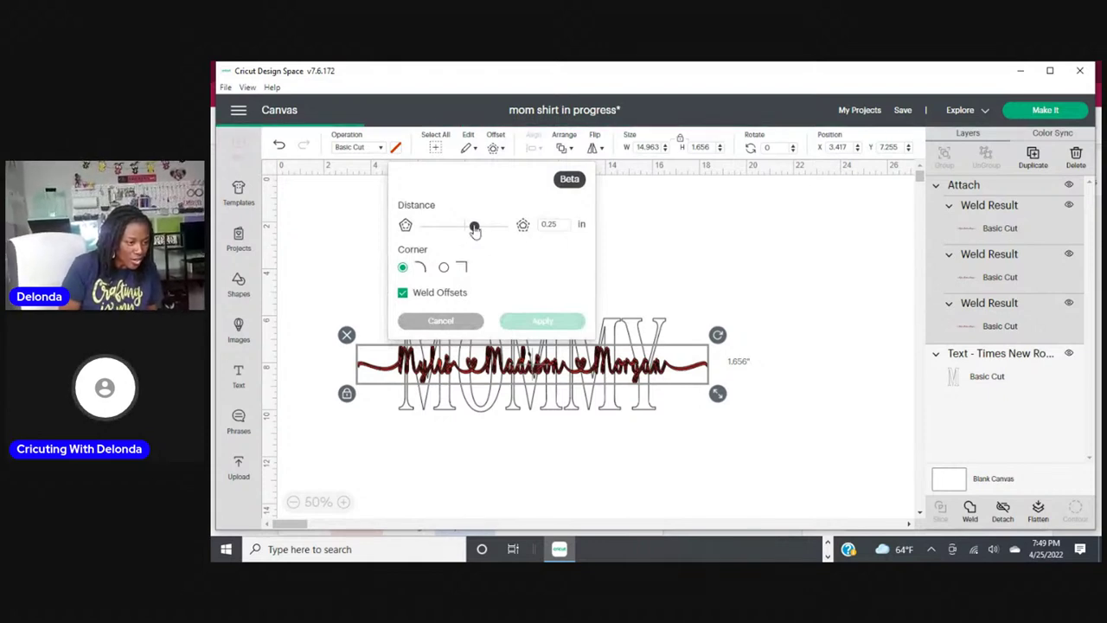
pyautogui.moveTo(475, 228); pyautogui.dragTo(471, 228)
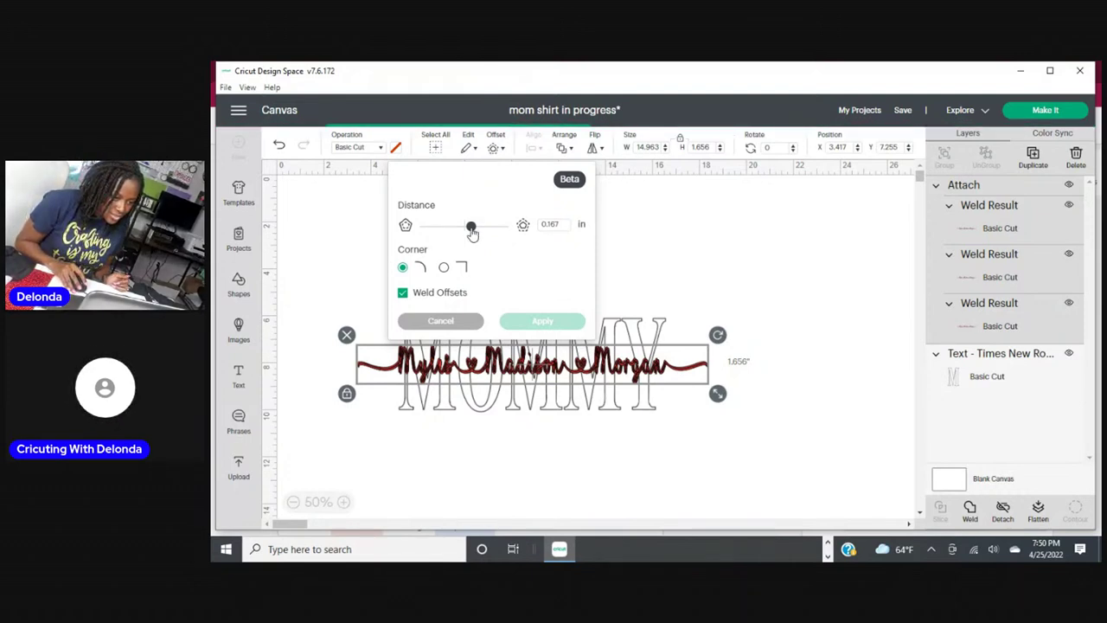
pyautogui.moveTo(473, 232); pyautogui.dragTo(472, 232)
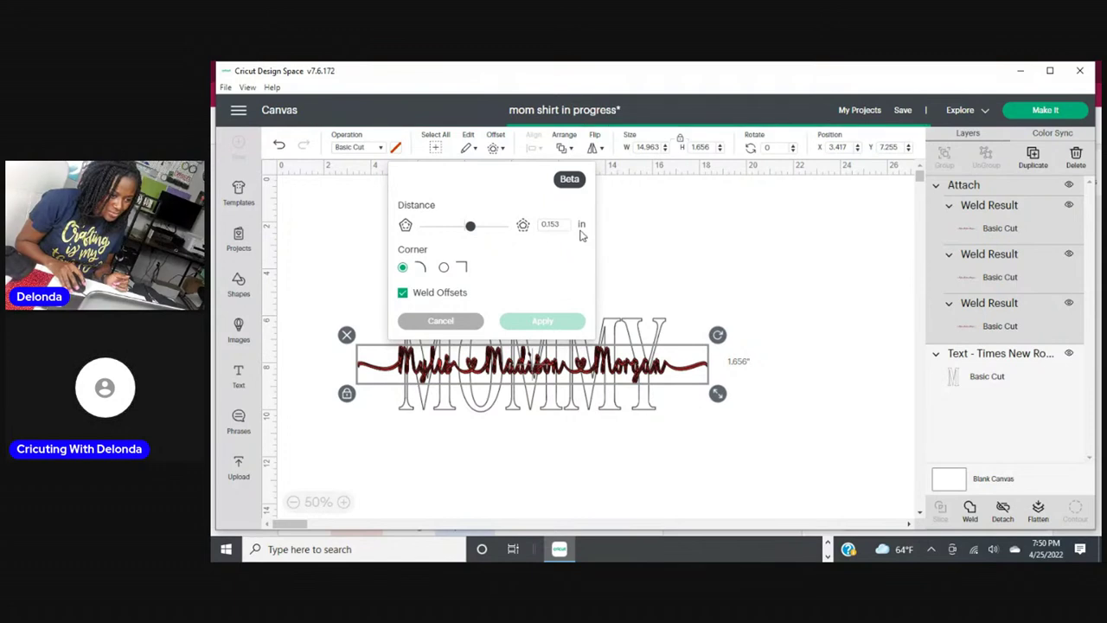
pyautogui.click(566, 224)
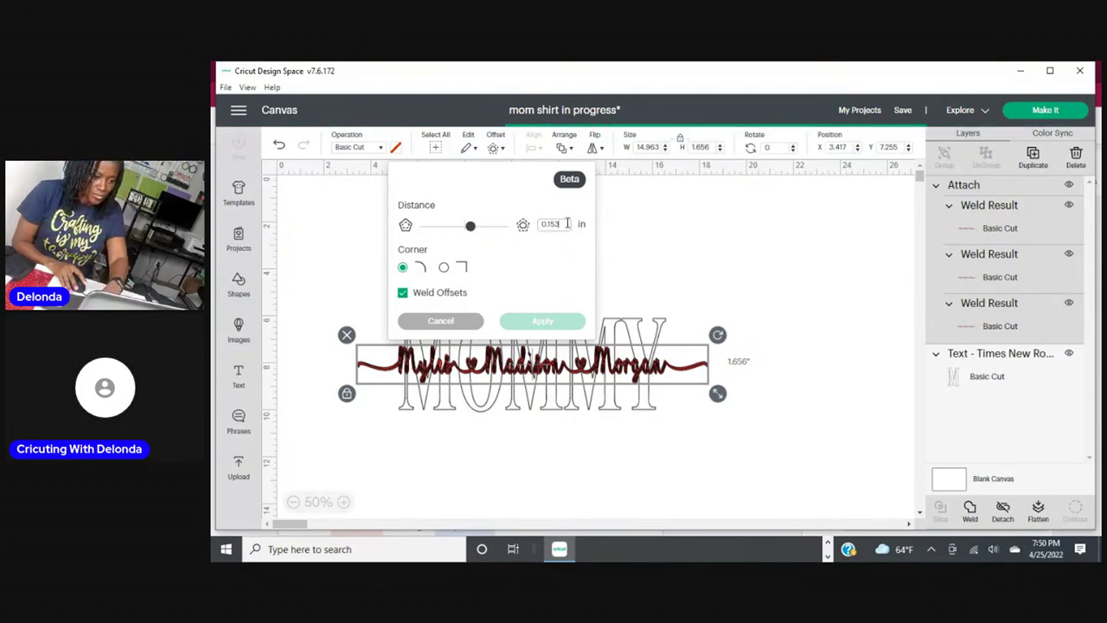
pyautogui.press('BackSpace')
pyautogui.press('BackSpace')
pyautogui.write('11')
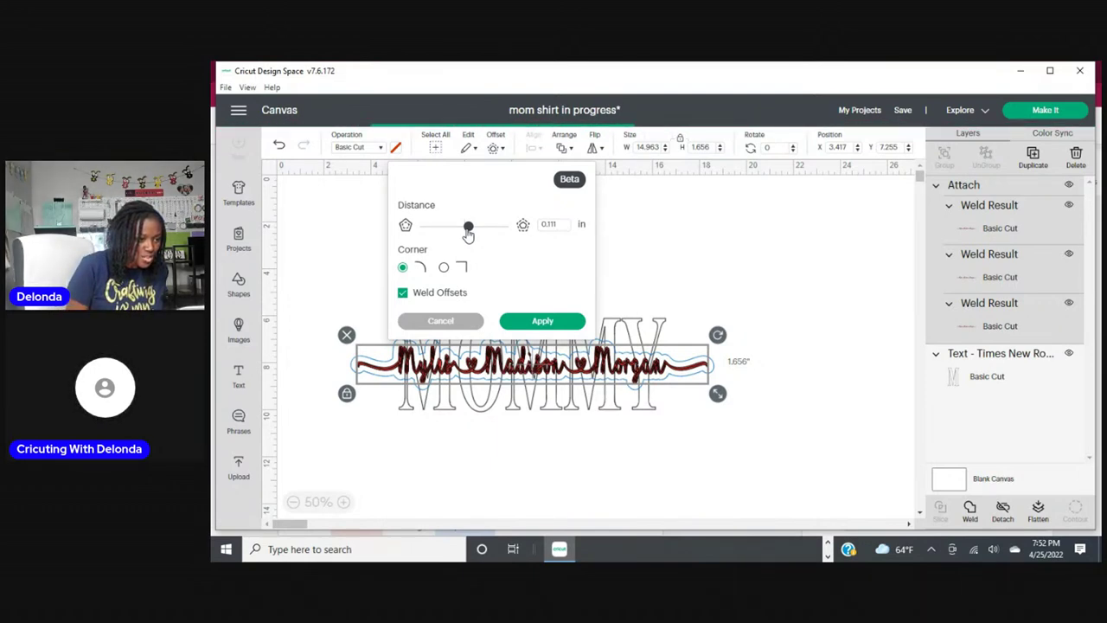
# Reduce the names' offset distance to 0.075 in and apply the offset.
pyautogui.moveTo(468, 231); pyautogui.dragTo(469, 235)
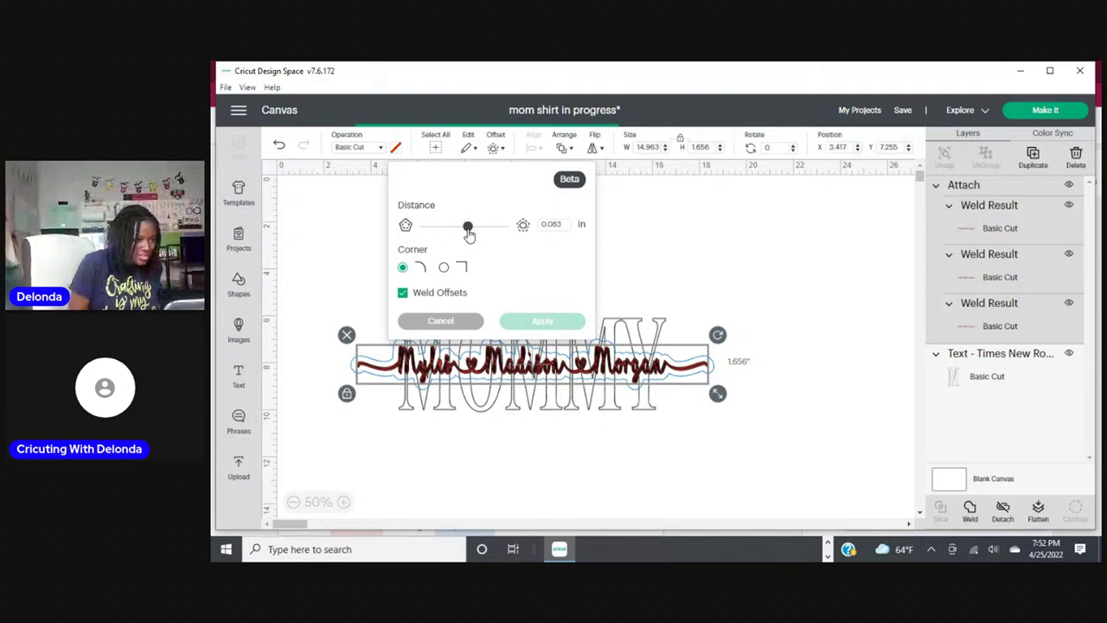
pyautogui.click(567, 225)
pyautogui.press('BackSpace')
pyautogui.press('BackSpace')
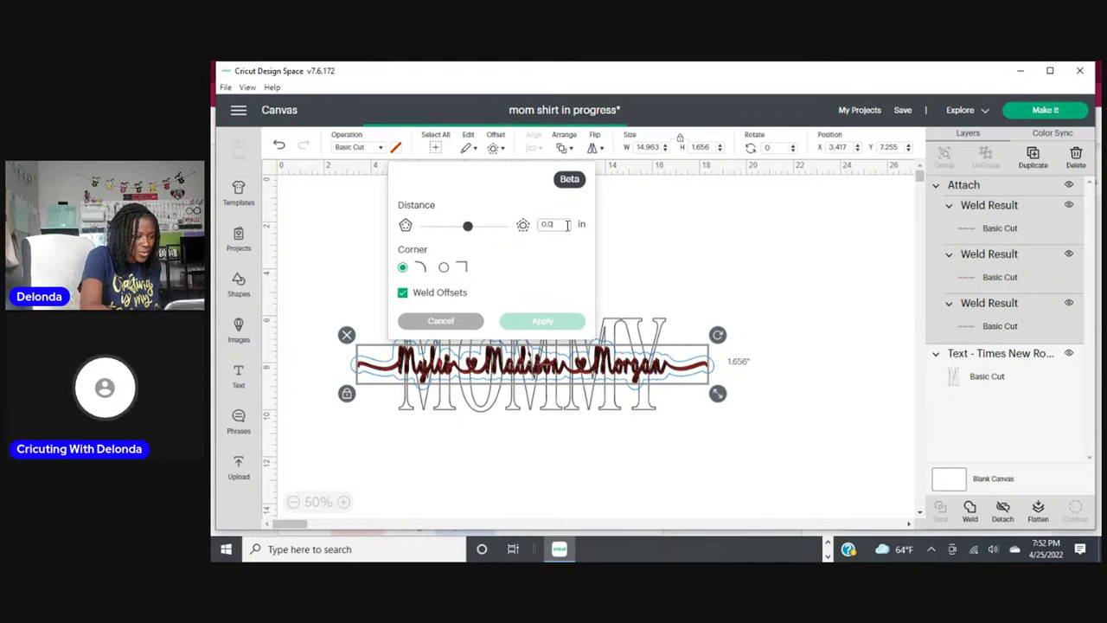
pyautogui.write('75')
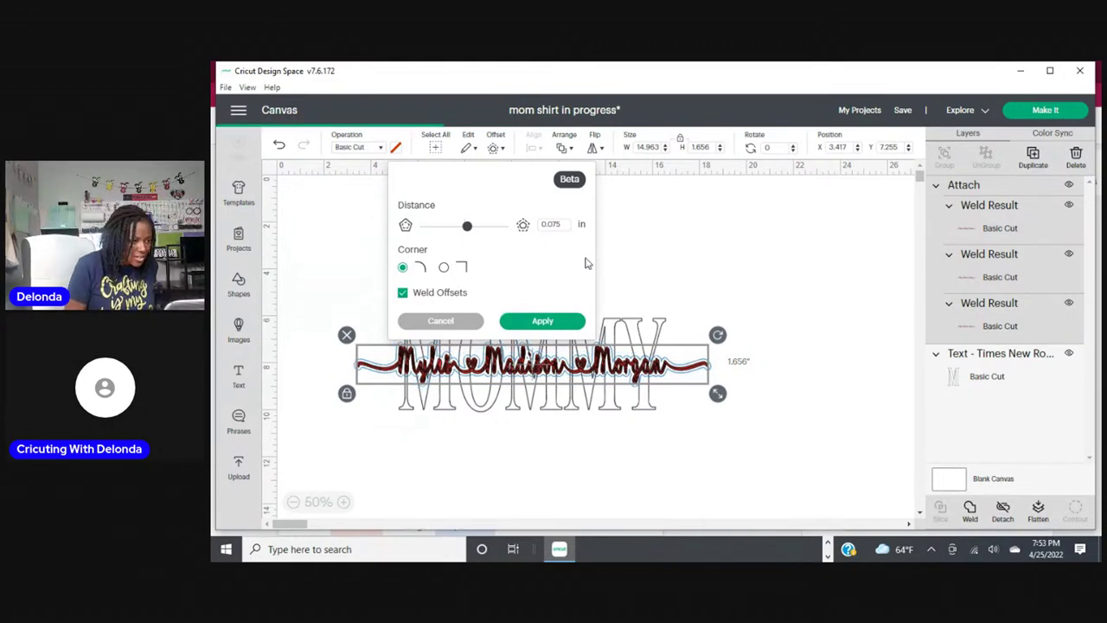
pyautogui.click(551, 321)
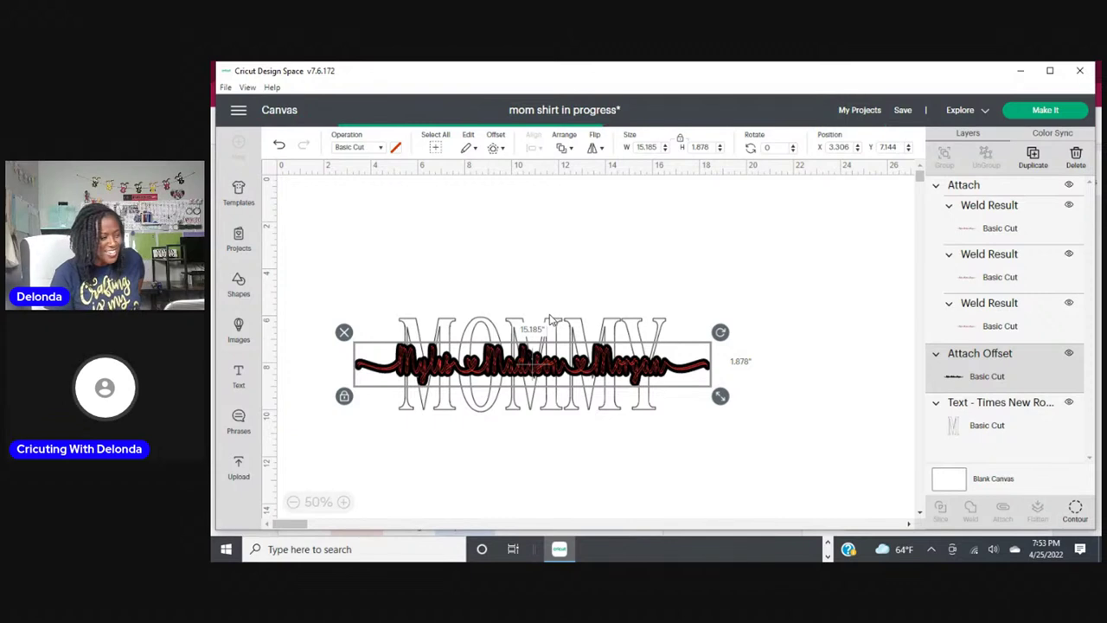
pyautogui.click(595, 270)
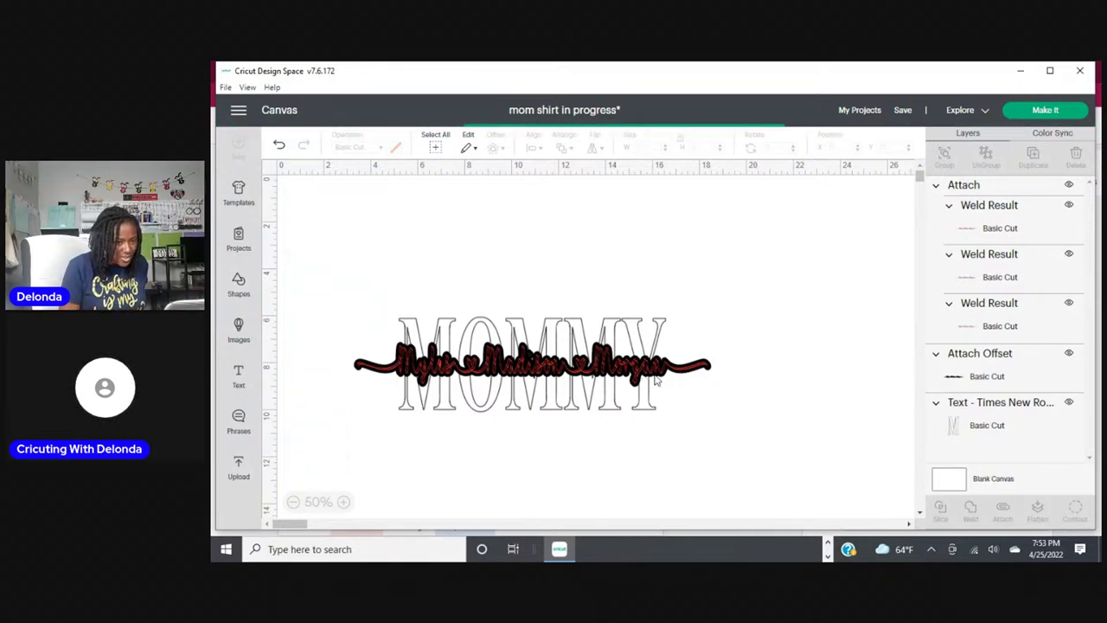
# Slice the names' offset shape out of the MOMMY outline text.
pyautogui.click(1014, 373)
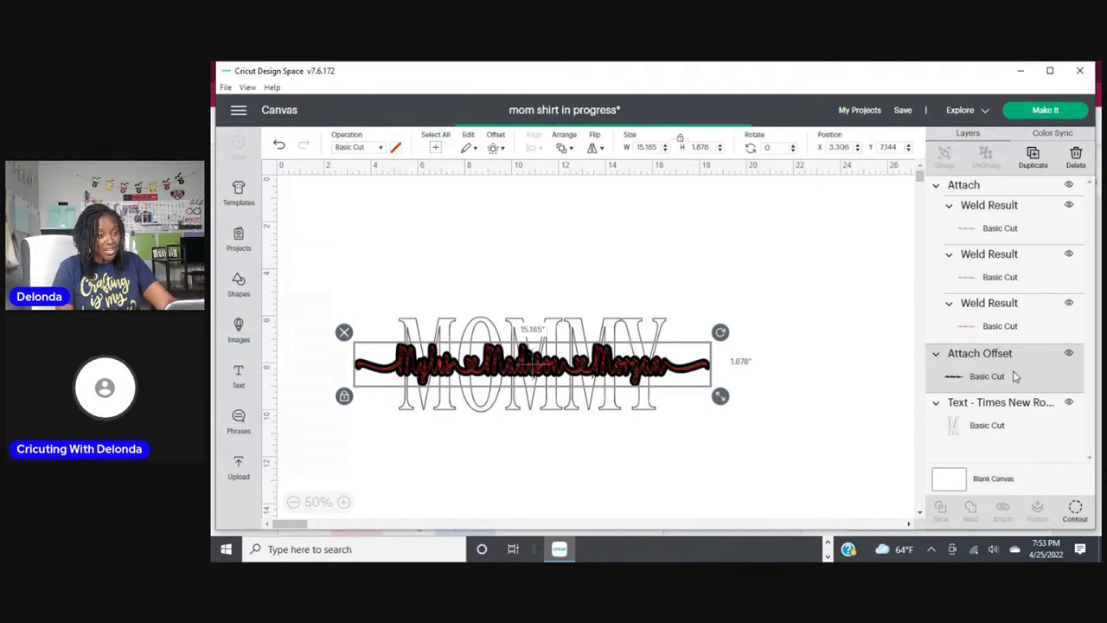
pyautogui.keyDown('shift'); pyautogui.click(990, 427); pyautogui.keyUp('shift')
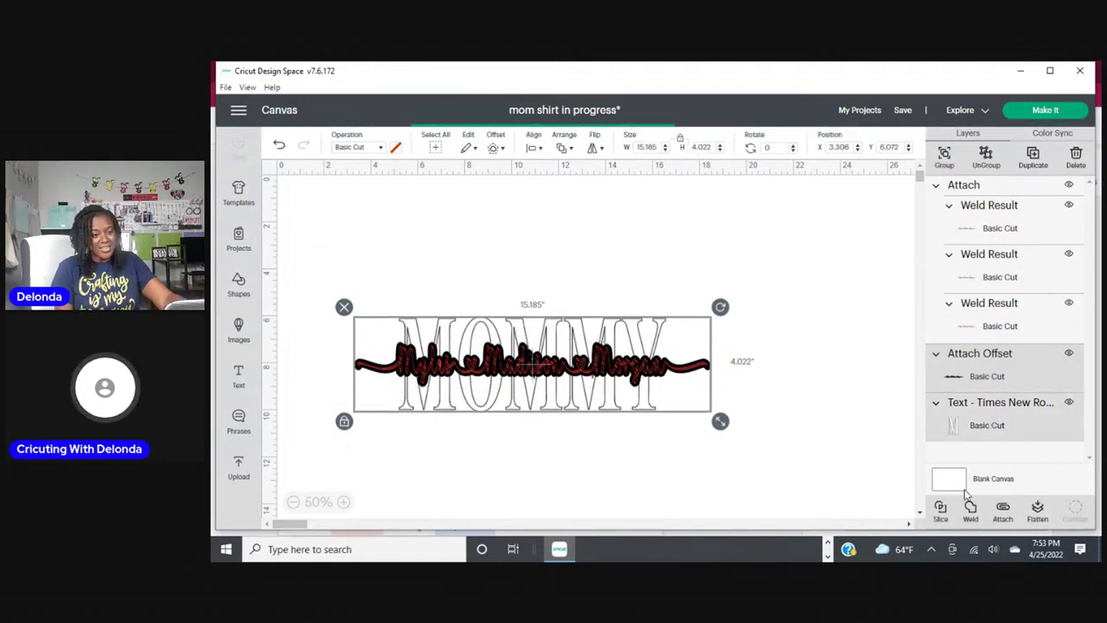
pyautogui.click(940, 510)
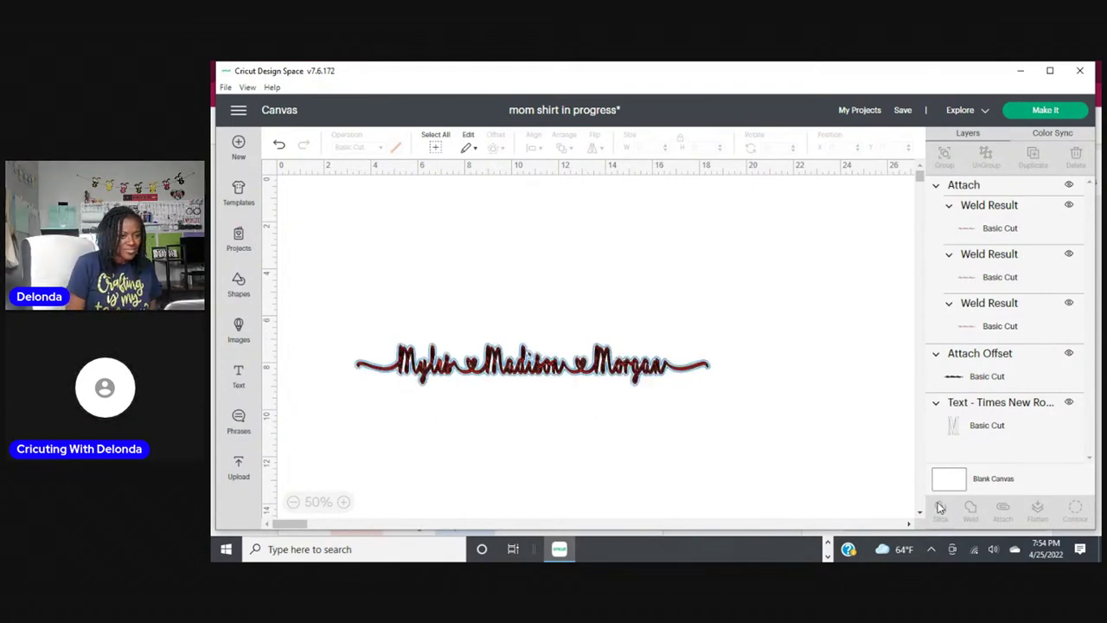
pyautogui.click(940, 507)
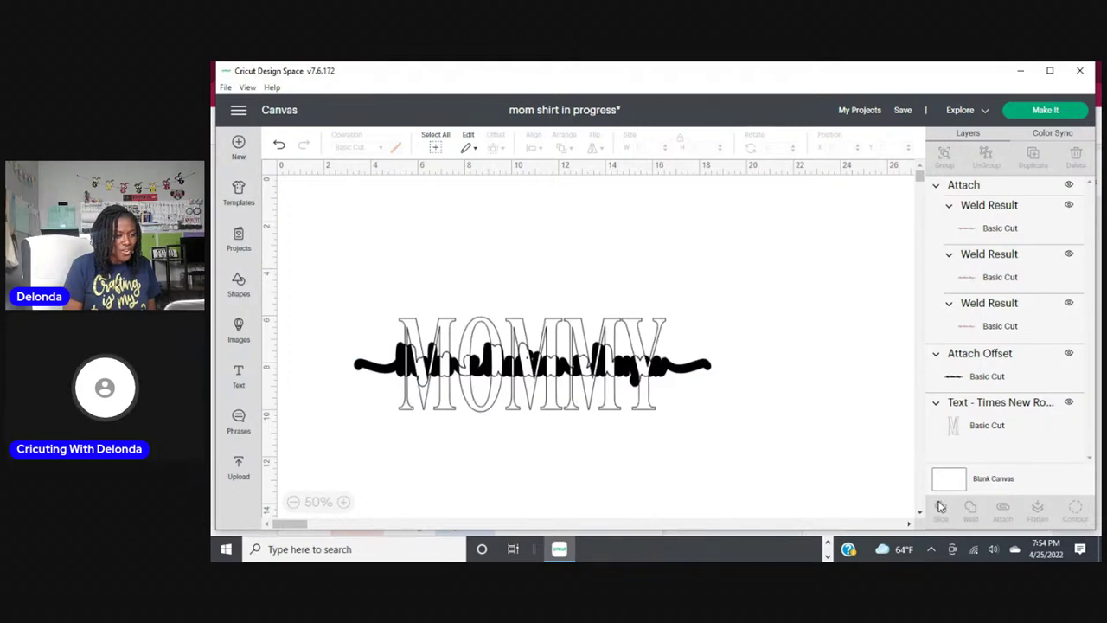
# Move the sliced MOMMY outline above the names and delete the letter fragments cut out of it.
pyautogui.moveTo(529, 360); pyautogui.dragTo(542, 258)
pyautogui.moveTo(590, 364); pyautogui.dragTo(723, 441)
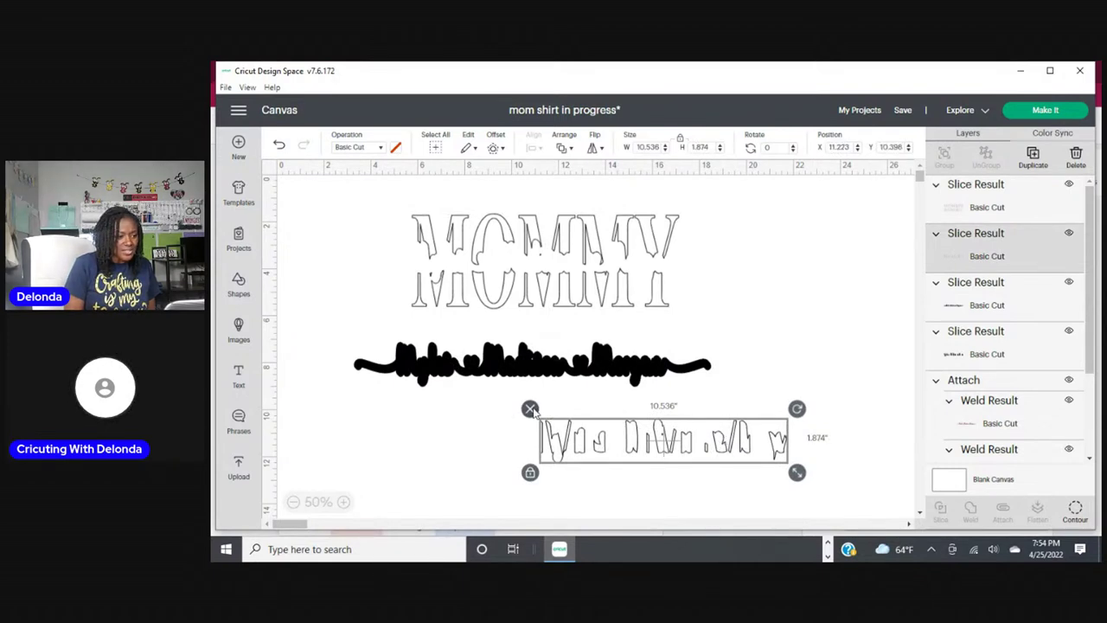
pyautogui.click(531, 408)
# Delete the two leftover black slice pieces covering the attached names.
pyautogui.click(534, 365)
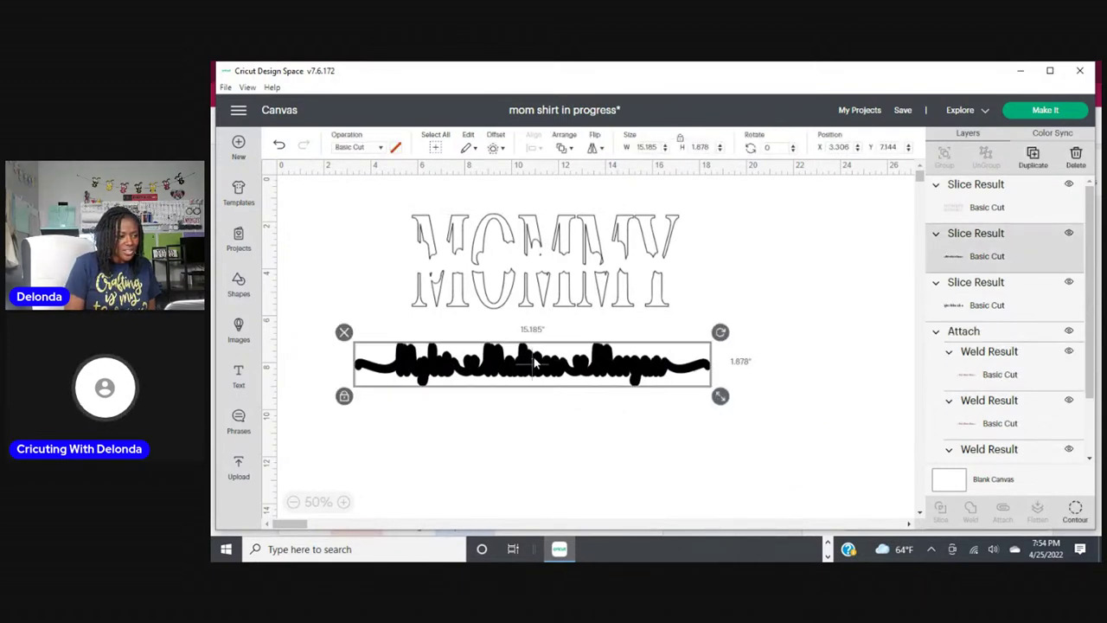
pyautogui.moveTo(535, 365); pyautogui.dragTo(590, 426)
pyautogui.click(426, 379)
pyautogui.click(424, 398)
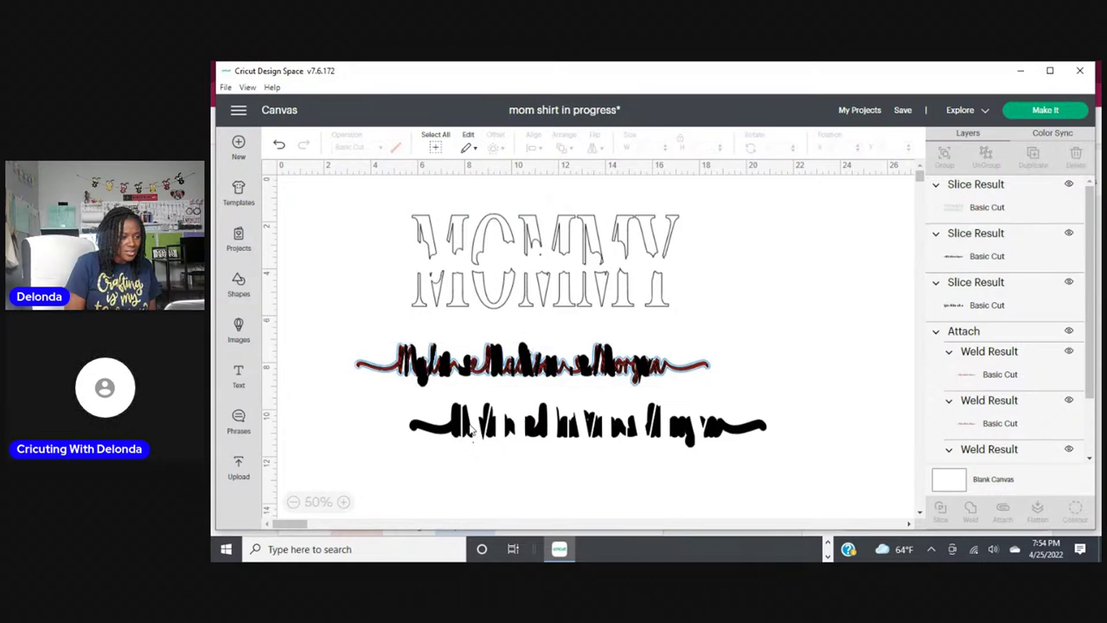
pyautogui.moveTo(471, 432); pyautogui.dragTo(416, 371)
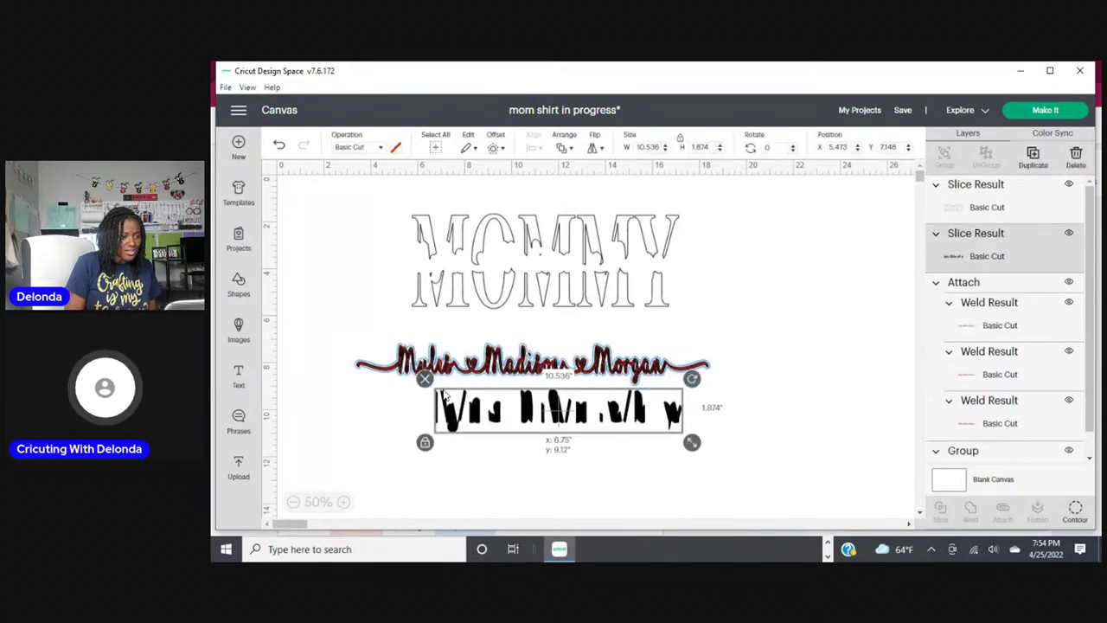
pyautogui.click(443, 403)
pyautogui.click(436, 388)
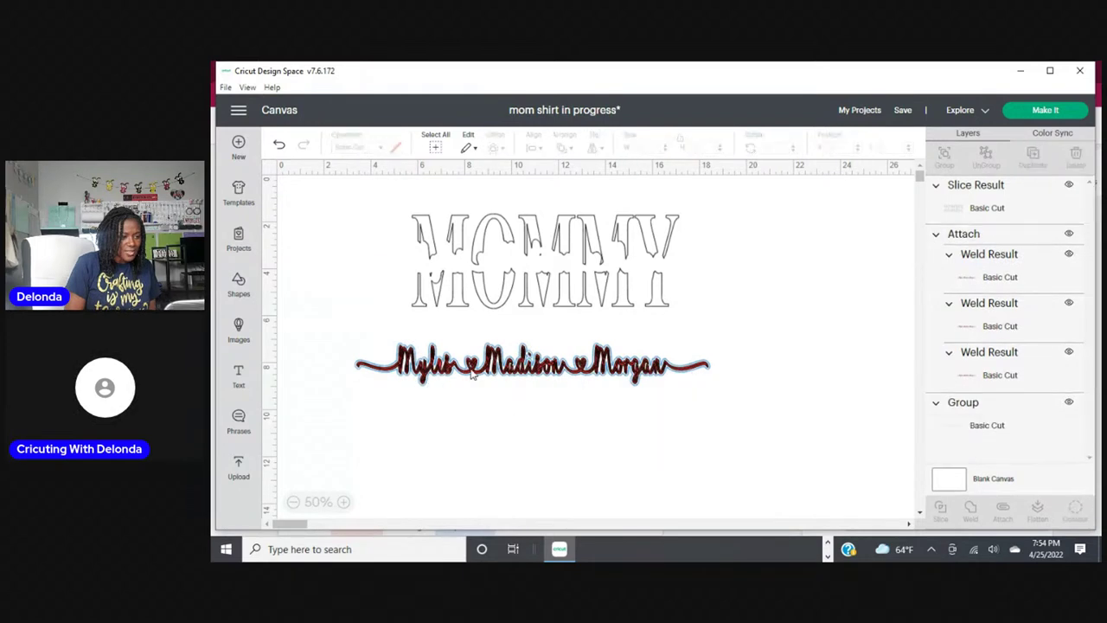
# Move the attached names into the gap across MOMMY and delete the leftover blue outline group.
pyautogui.moveTo(474, 374); pyautogui.dragTo(485, 270)
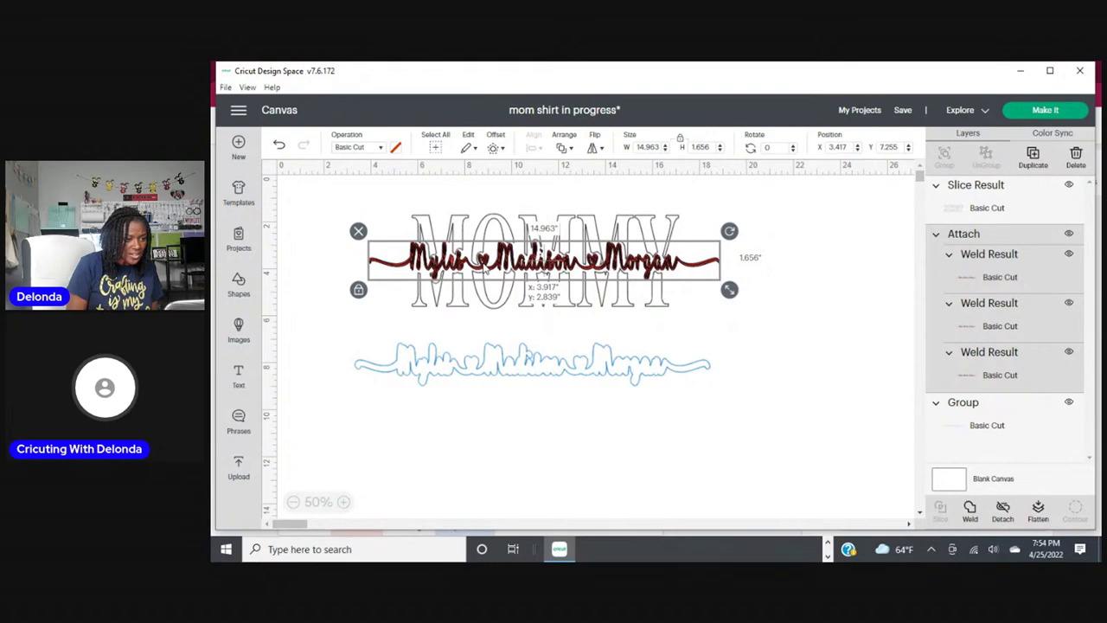
pyautogui.click(474, 375)
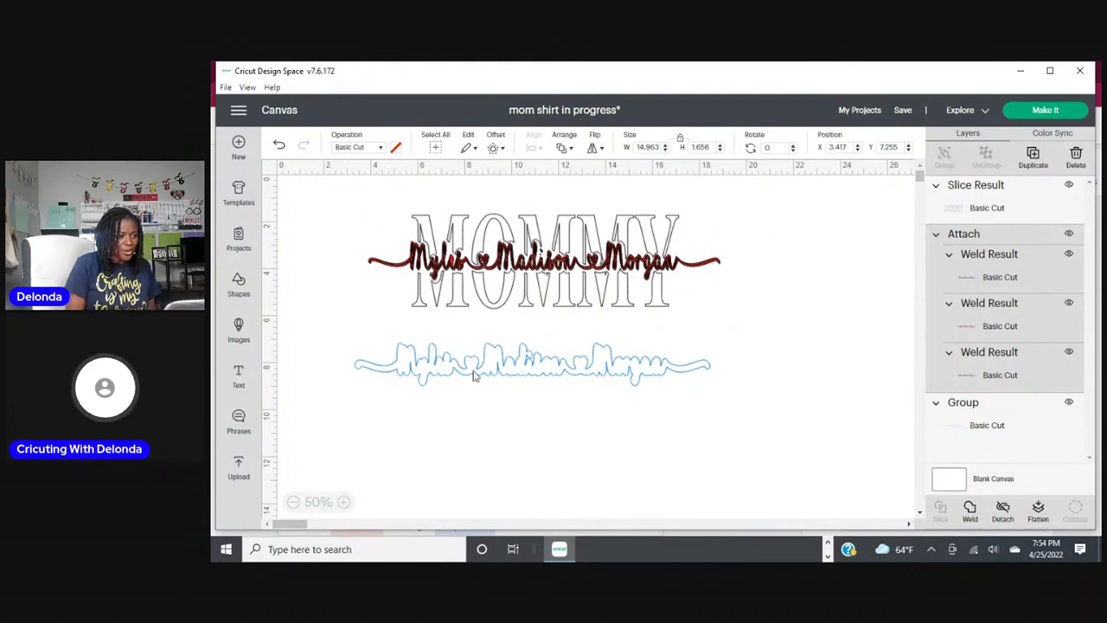
pyautogui.click(414, 369)
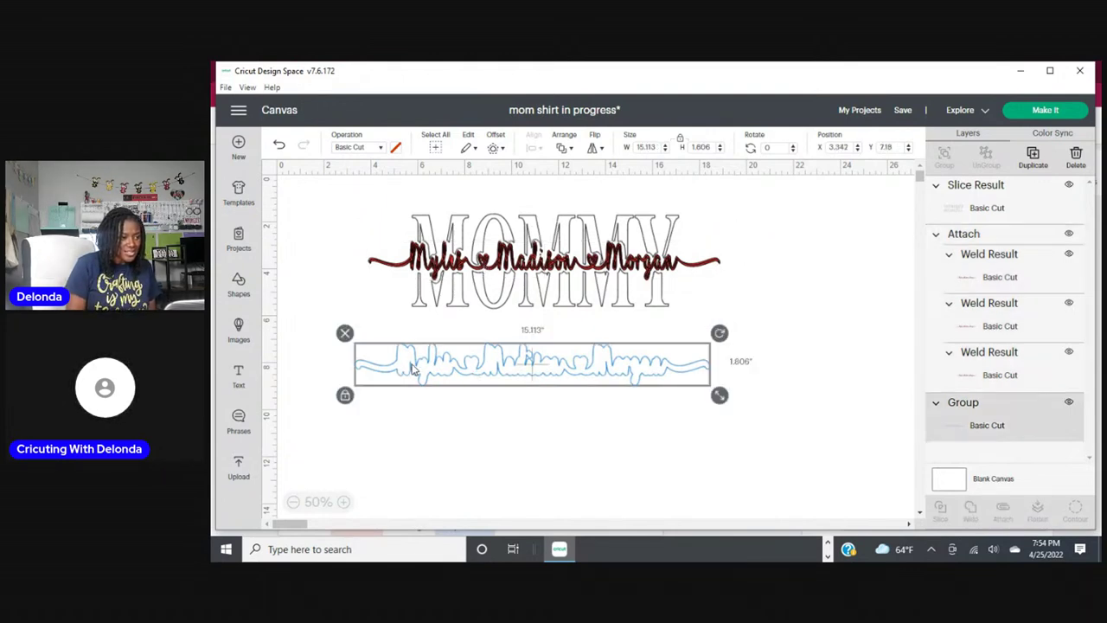
pyautogui.click(346, 333)
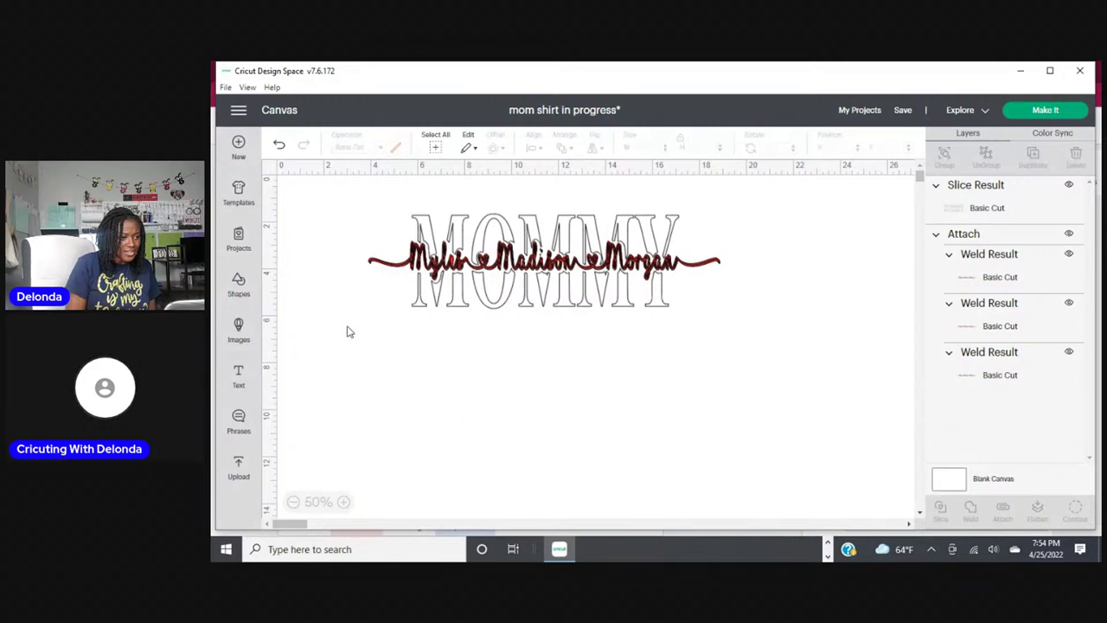
# Nudge the sliced MOMMY outline so its gap lines up with the attached names.
pyautogui.click(593, 272)
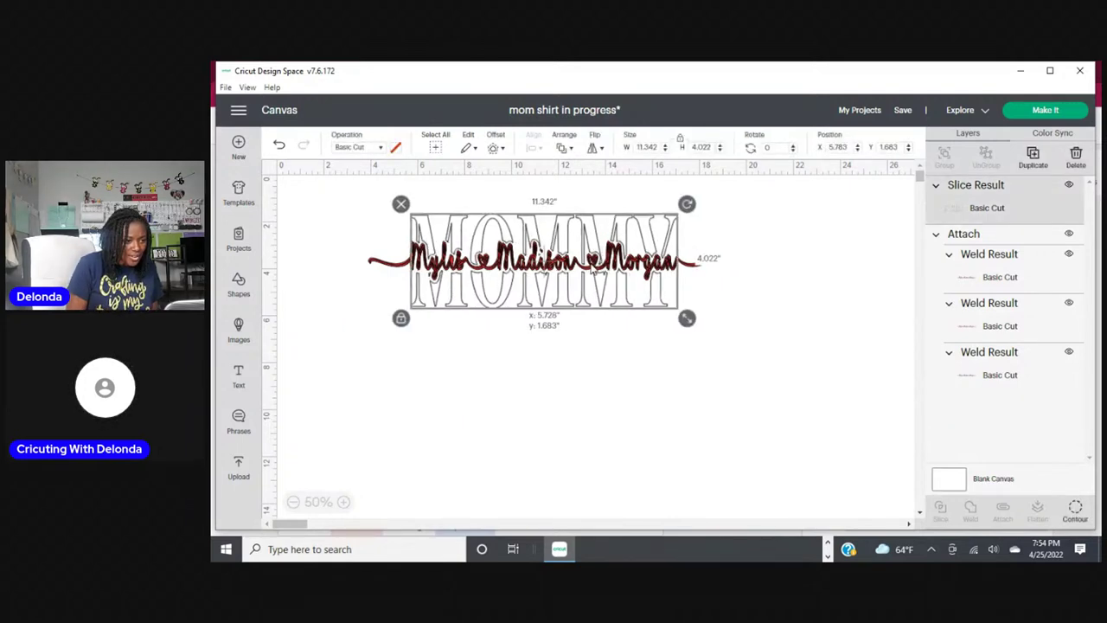
pyautogui.click(609, 359)
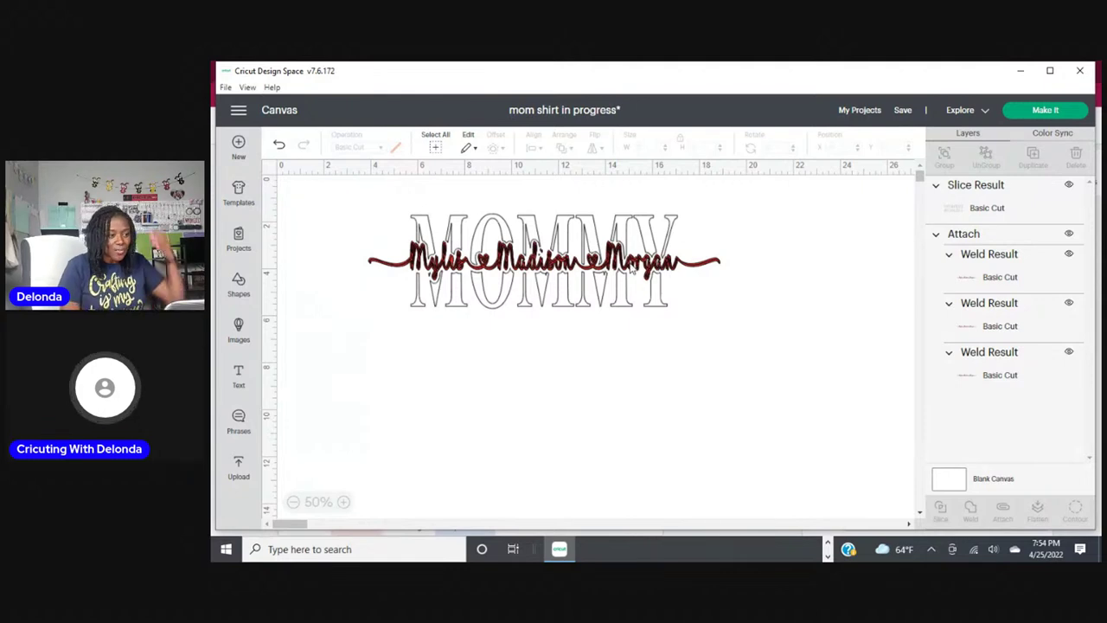
pyautogui.click(619, 270)
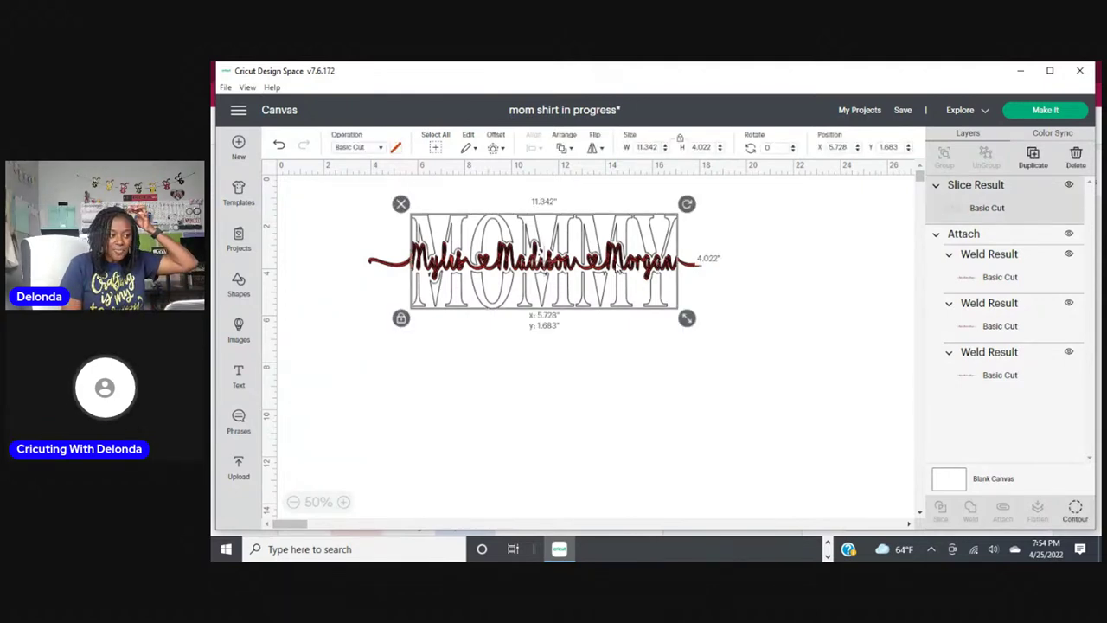
pyautogui.moveTo(618, 271); pyautogui.dragTo(620, 270)
pyautogui.click(608, 367)
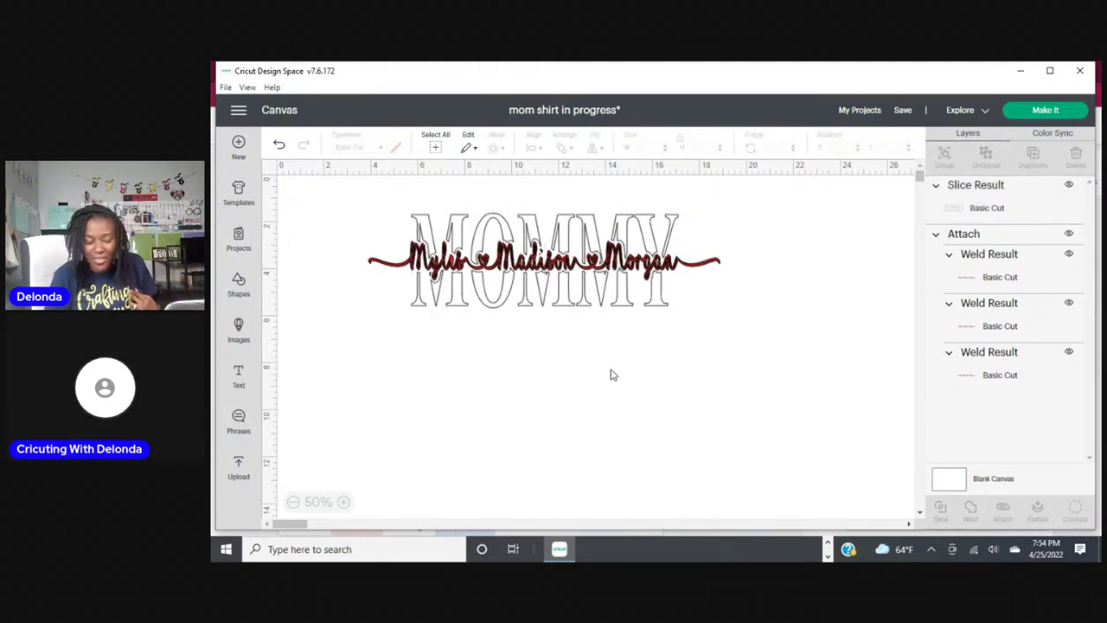
# Add the Classic t-shirts template behind the design.
pyautogui.click(239, 192)
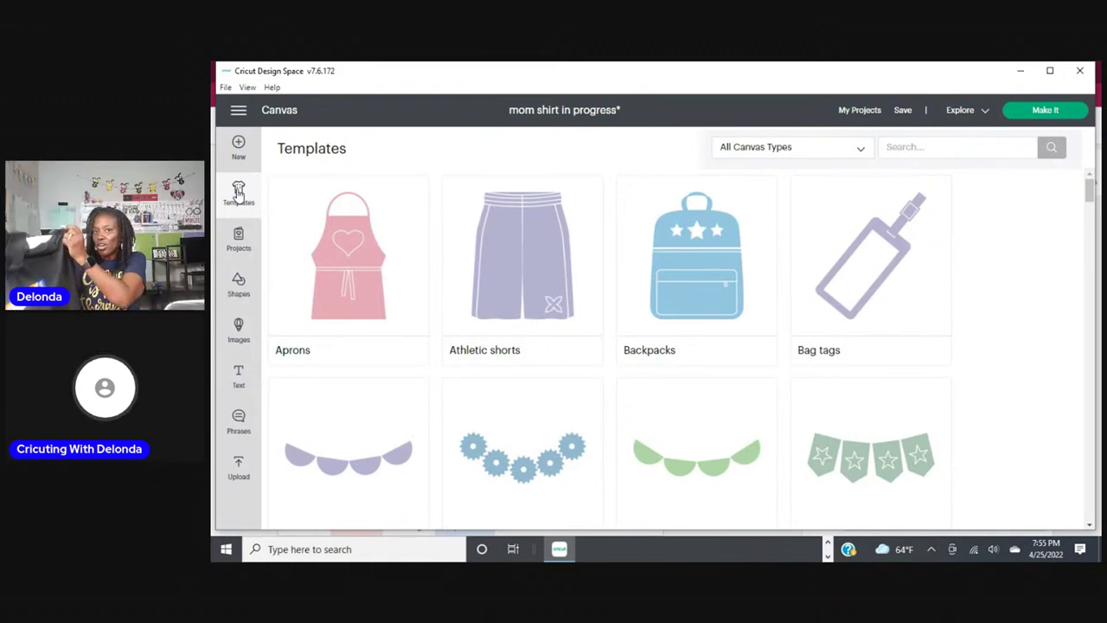
pyautogui.scroll(-1, 1002, 337)
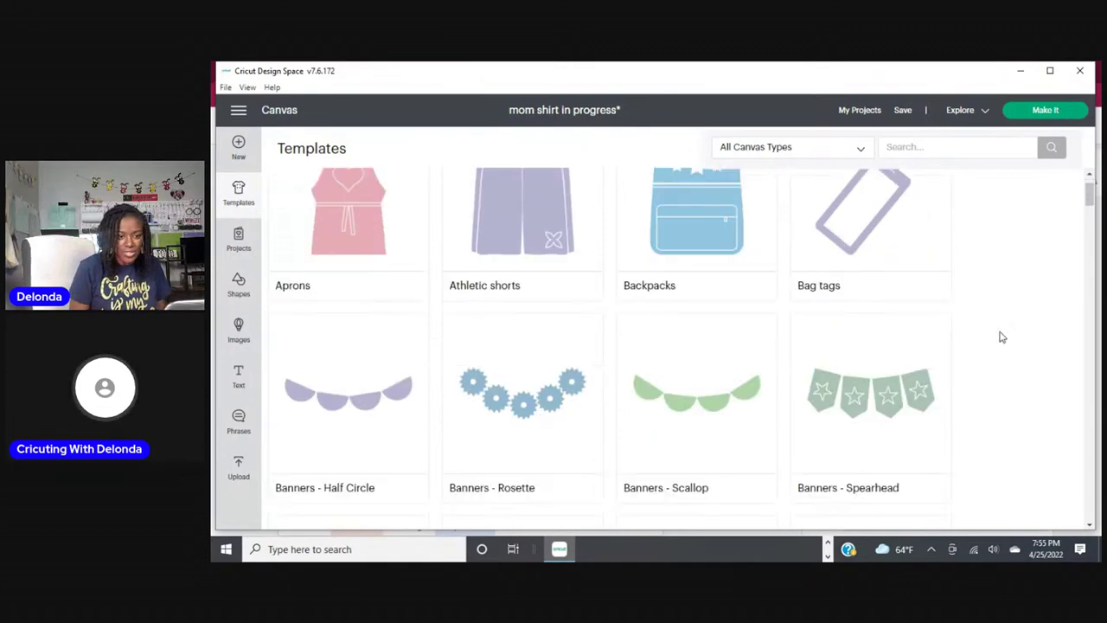
pyautogui.scroll(-10, 986, 338)
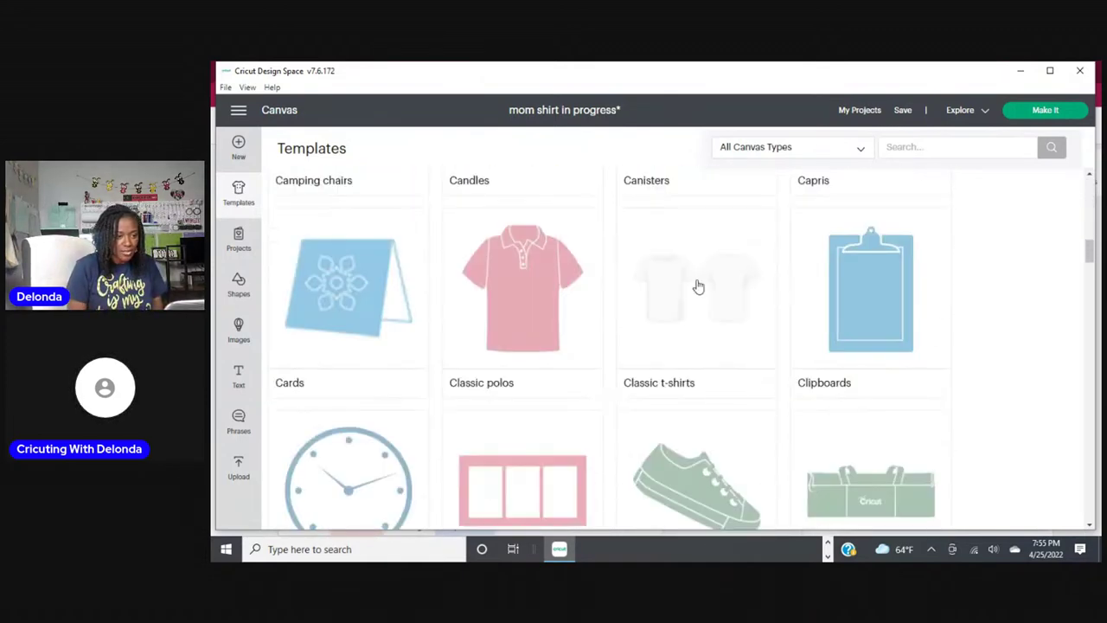
pyautogui.click(699, 286)
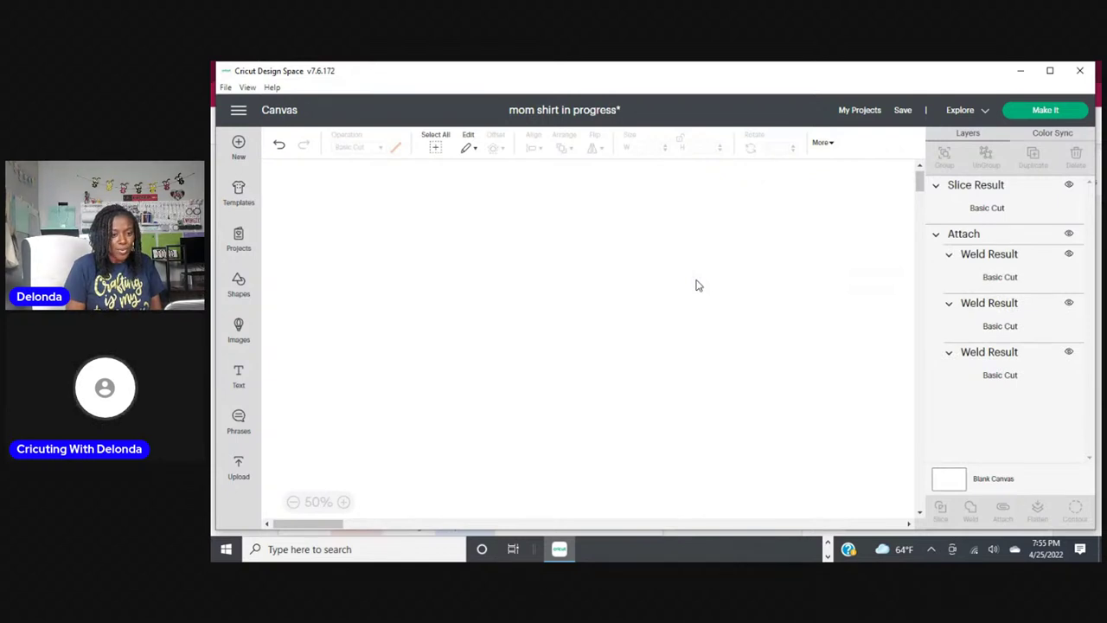
# Set the t-shirt template to Men Short sleeve in size Small.
pyautogui.click(368, 149)
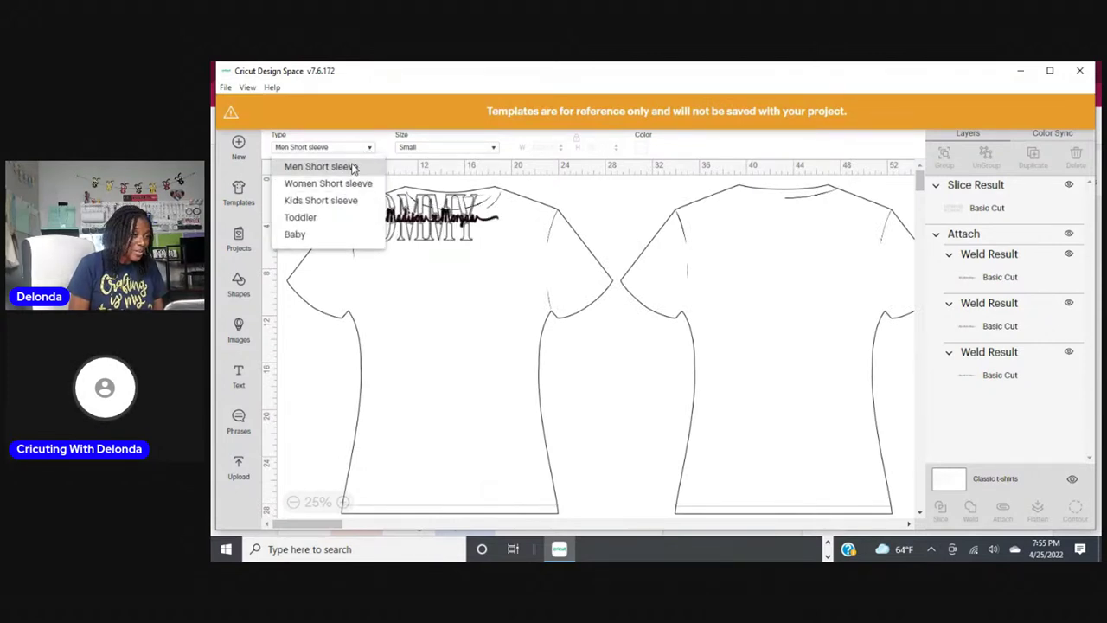
pyautogui.click(496, 153)
pyautogui.click(495, 153)
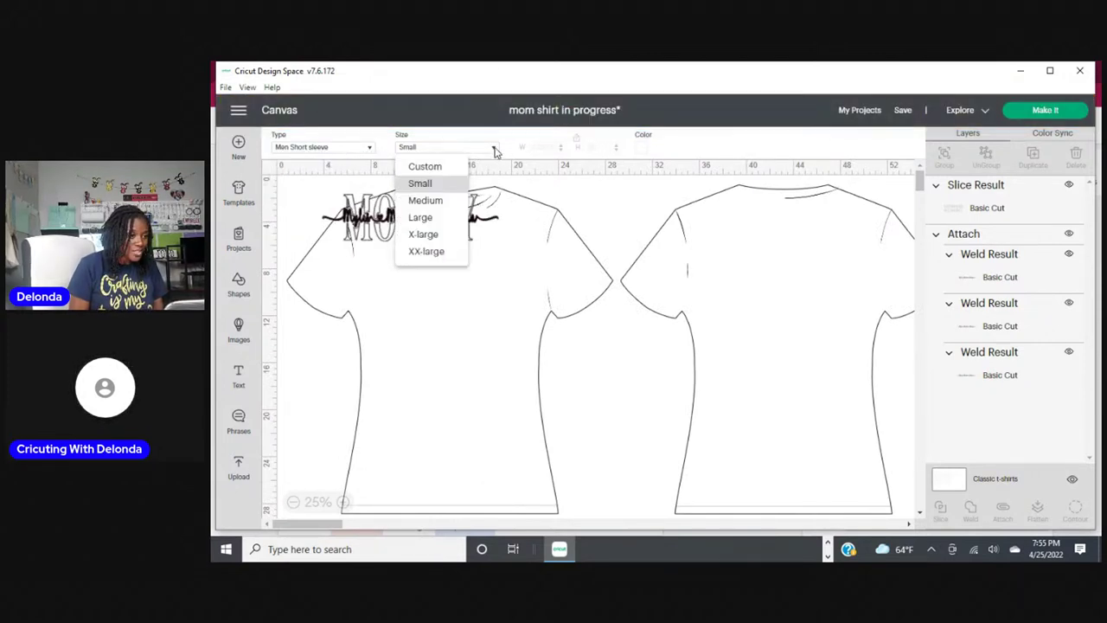
pyautogui.click(457, 181)
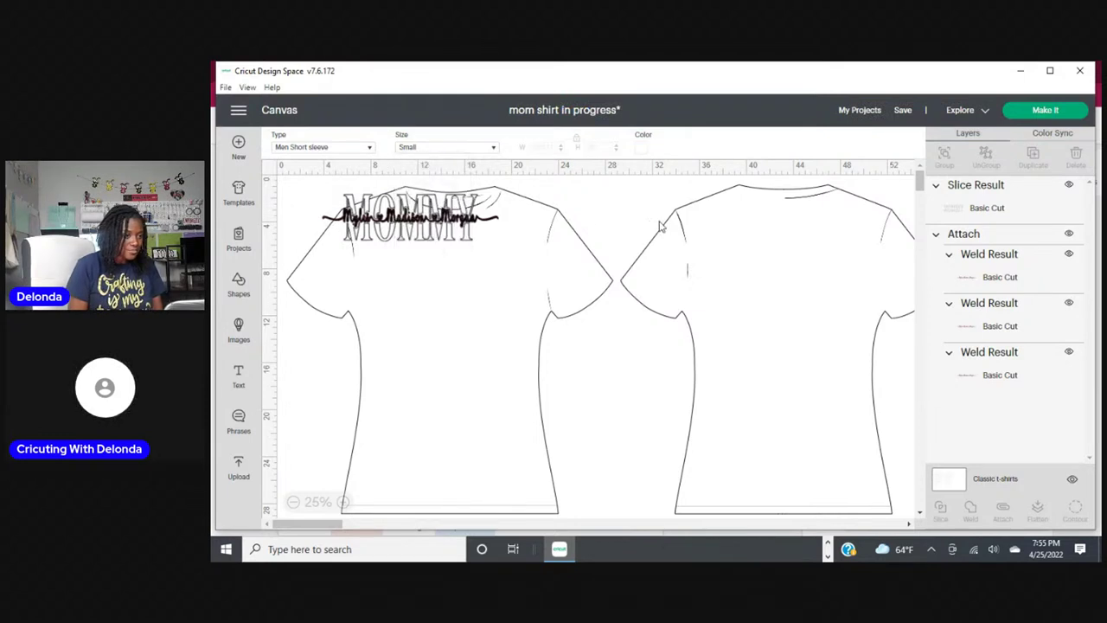
# Group MOMMY with the attached names and move the group onto the front shirt's chest.
pyautogui.click(436, 224)
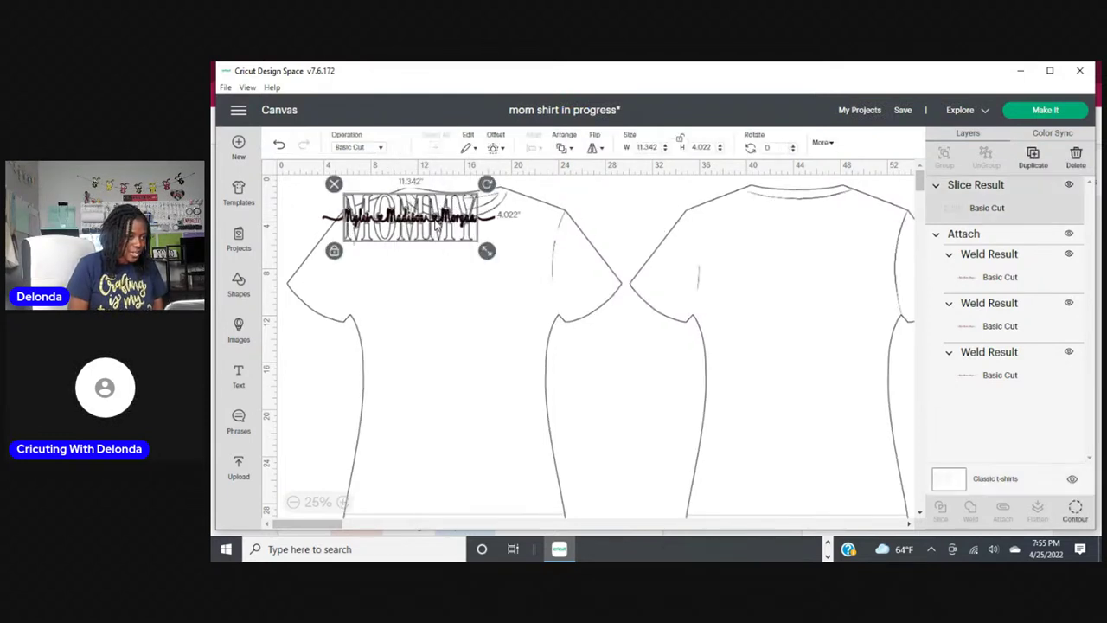
pyautogui.click(427, 296)
pyautogui.moveTo(318, 186); pyautogui.dragTo(498, 259)
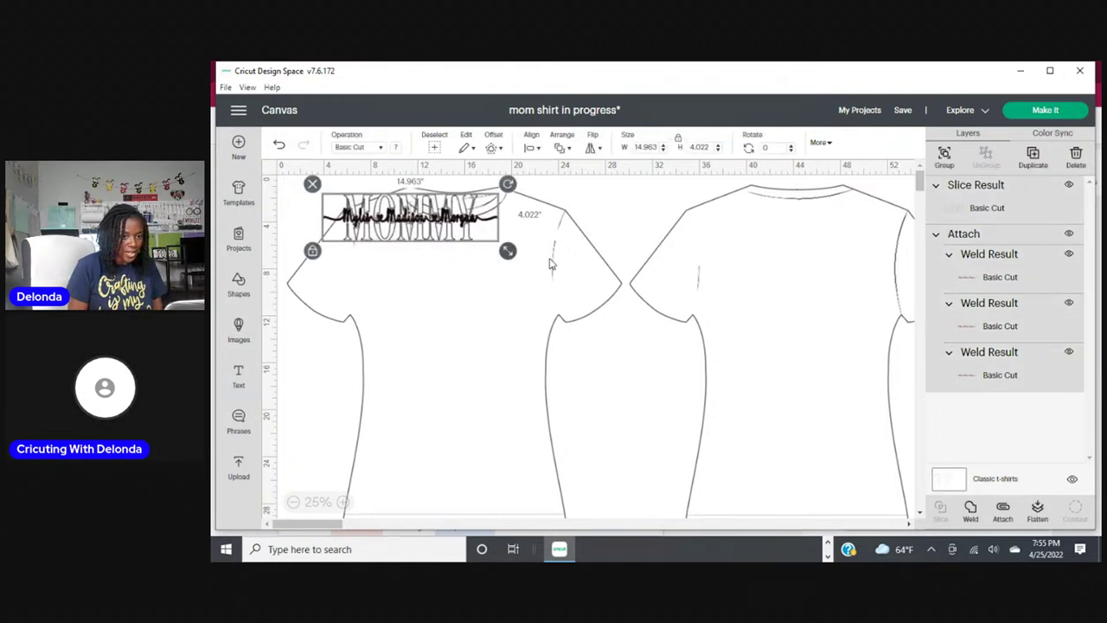
pyautogui.click(945, 163)
pyautogui.moveTo(481, 227); pyautogui.dragTo(520, 312)
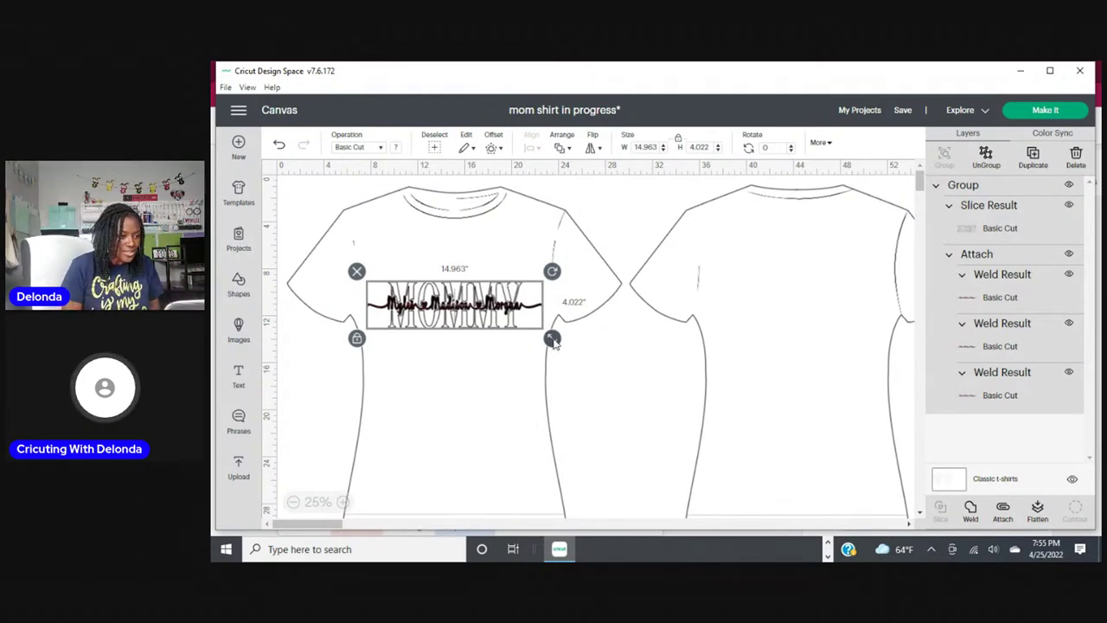
# Shrink the grouped design to a width of 11.5 in and center it on the front shirt's chest.
pyautogui.moveTo(554, 340); pyautogui.dragTo(509, 330)
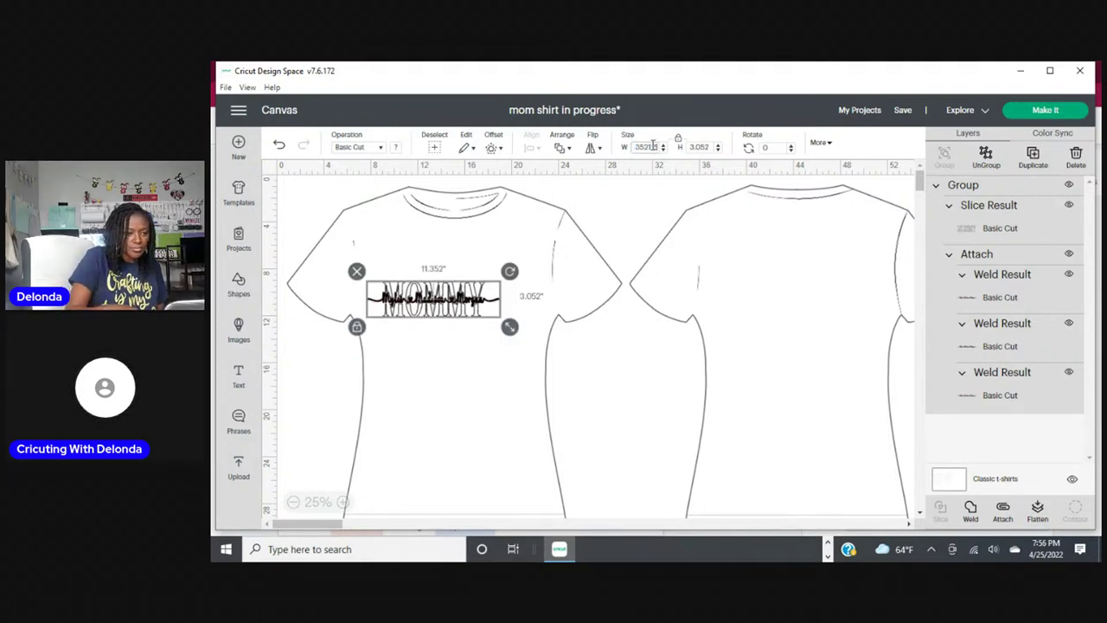
pyautogui.press('BackSpace')
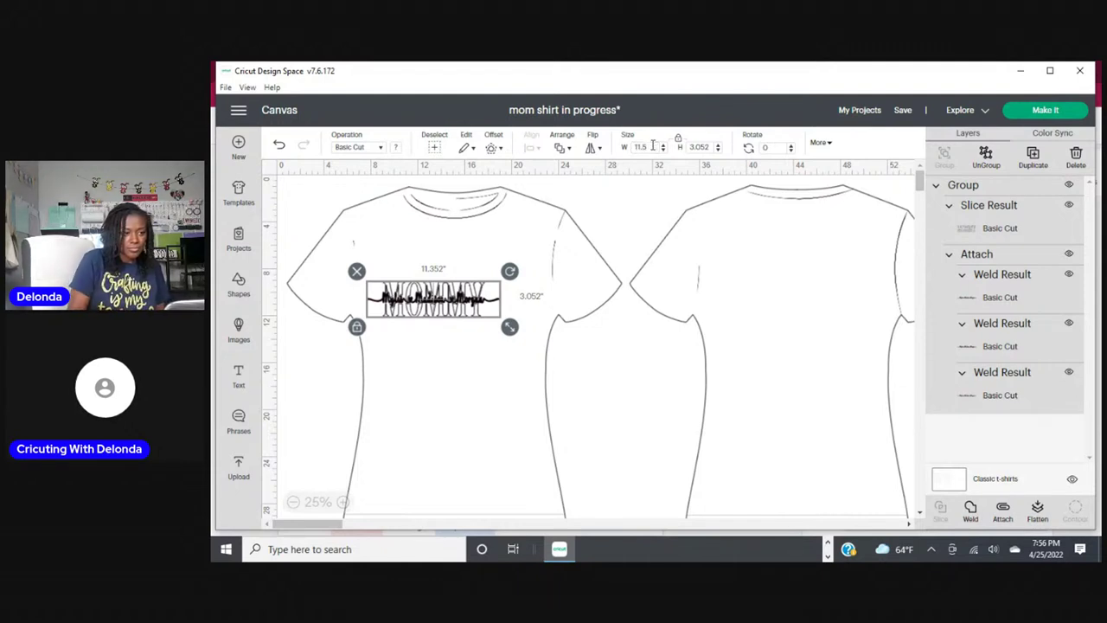
pyautogui.write('11.5')
pyautogui.press('Return')
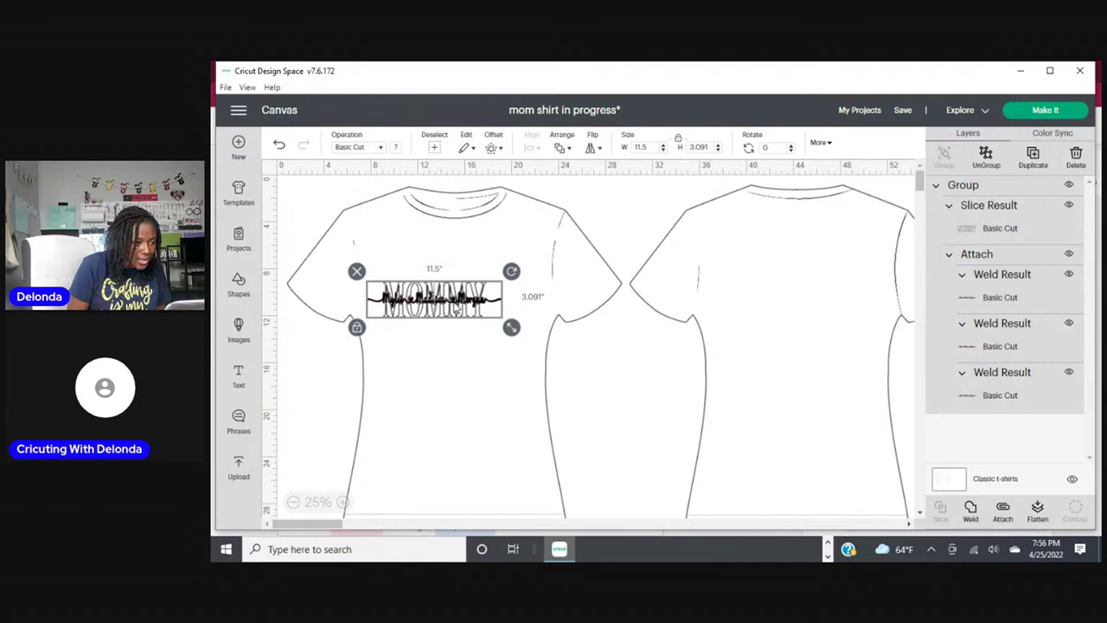
pyautogui.moveTo(455, 308); pyautogui.dragTo(474, 310)
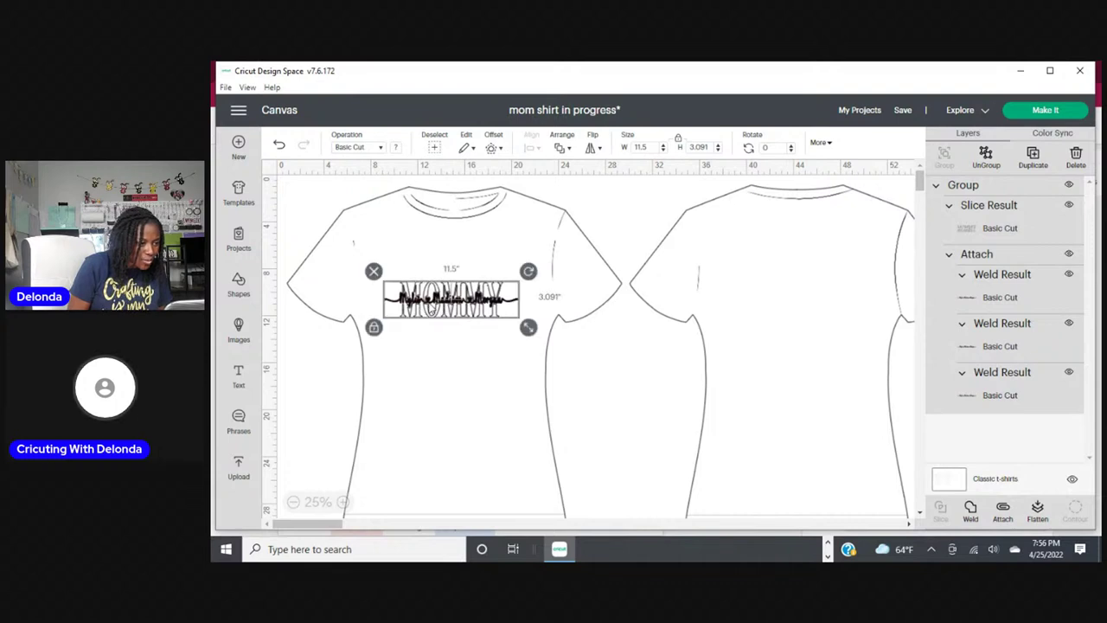
# Unlock the grouped design's proportions and set its height to 4 in.
pyautogui.click(343, 501)
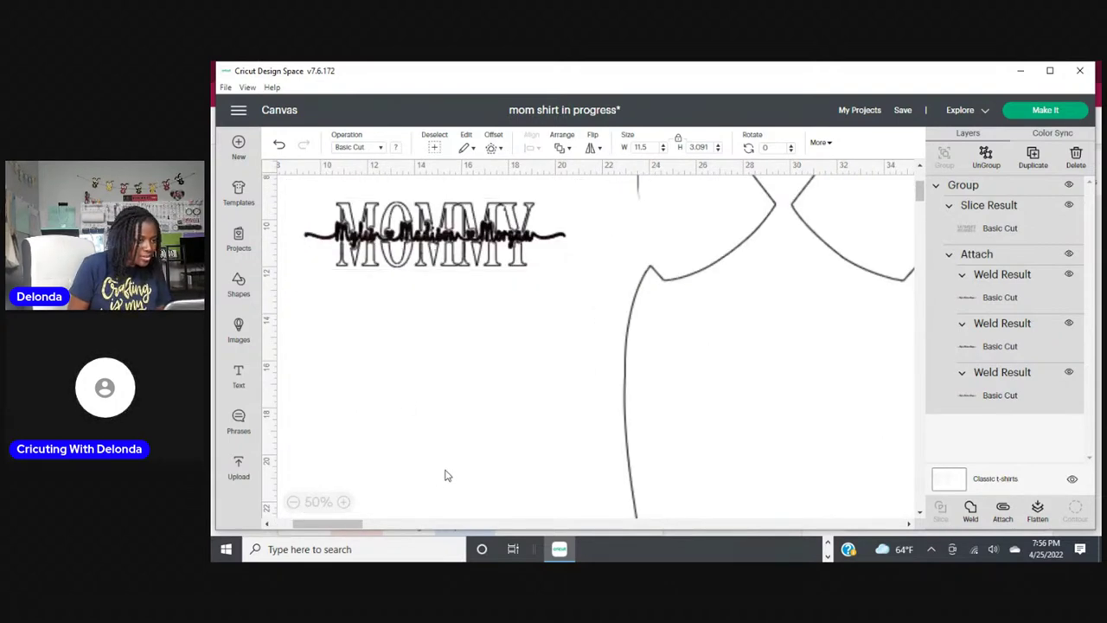
pyautogui.click(449, 441)
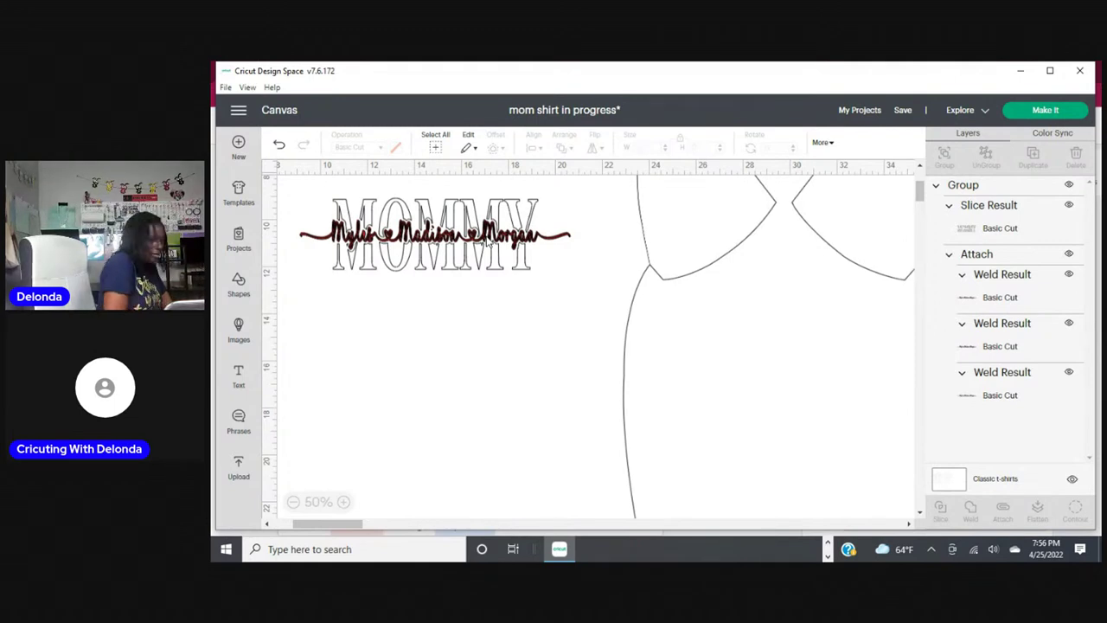
pyautogui.click(466, 255)
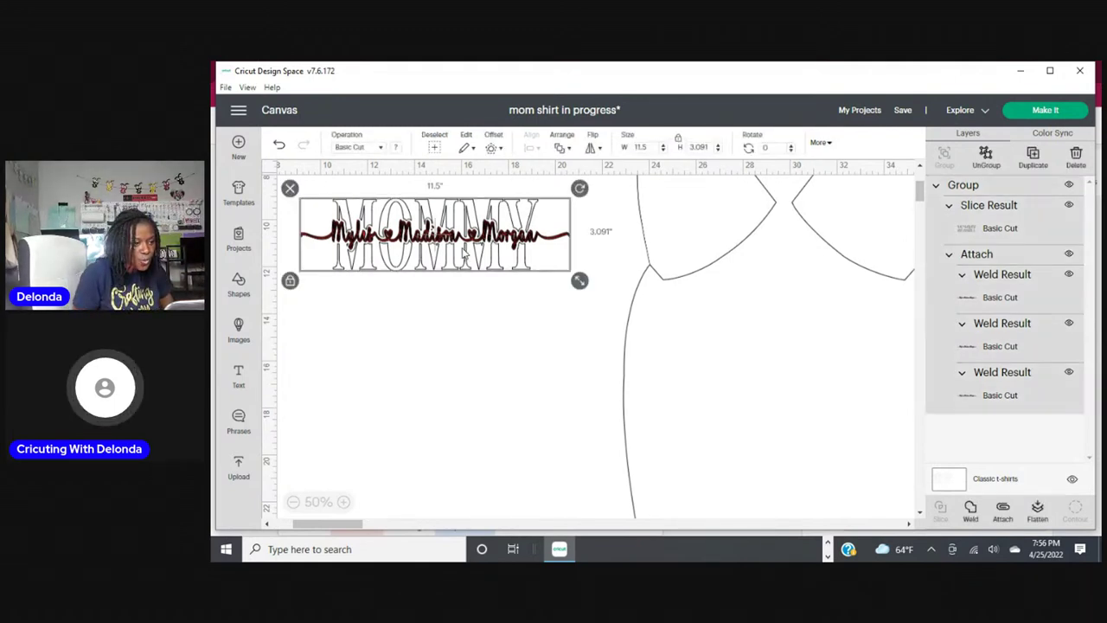
pyautogui.click(706, 148)
pyautogui.write('10')
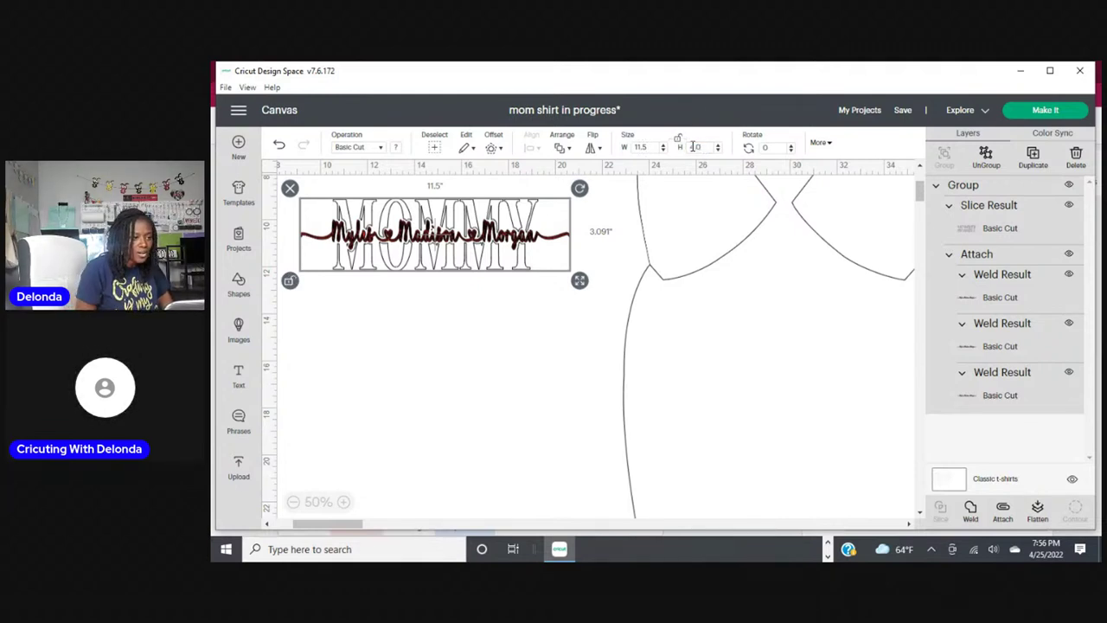
pyautogui.press('Return')
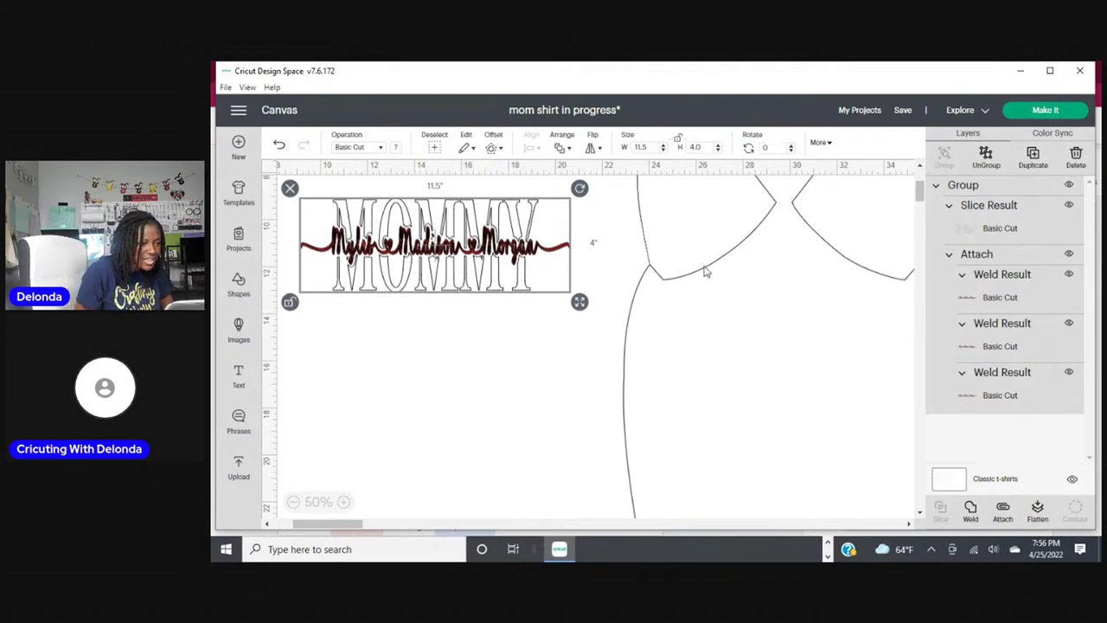
# Set the grouped design's height to 3.5 in and check it against the shirt front.
pyautogui.click(708, 148)
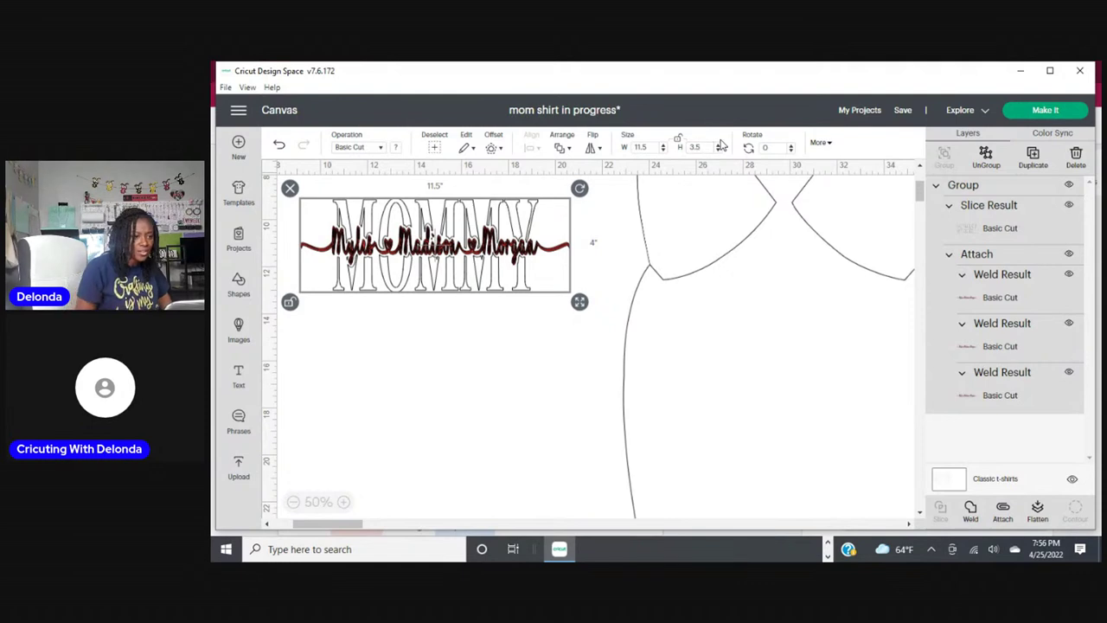
pyautogui.write('3.5')
pyautogui.press('Return')
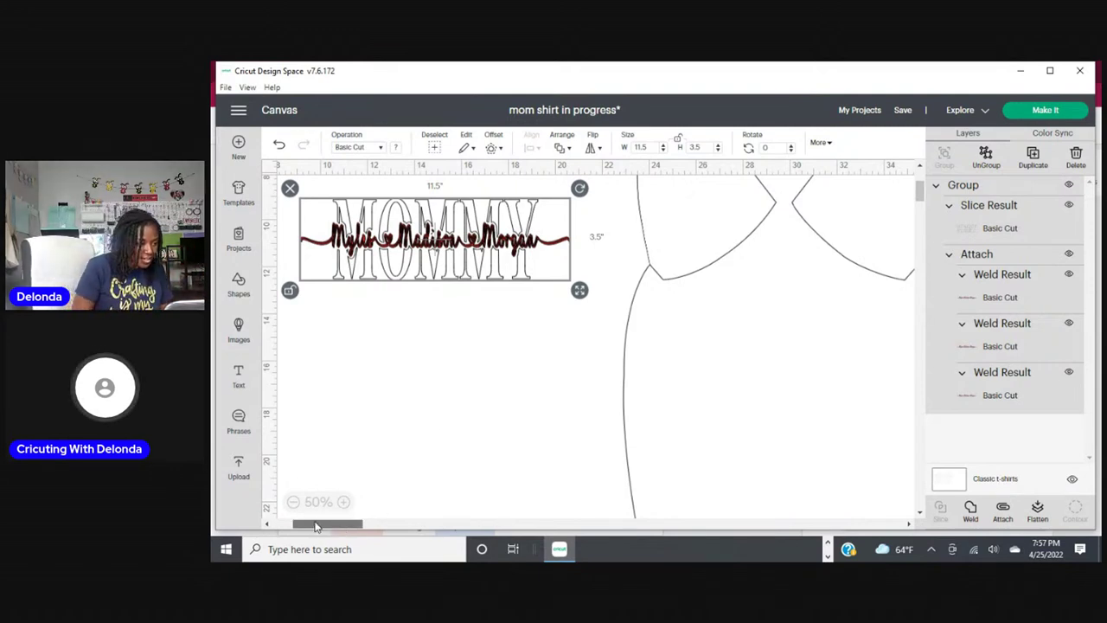
pyautogui.moveTo(327, 525); pyautogui.dragTo(305, 525)
pyautogui.click(723, 459)
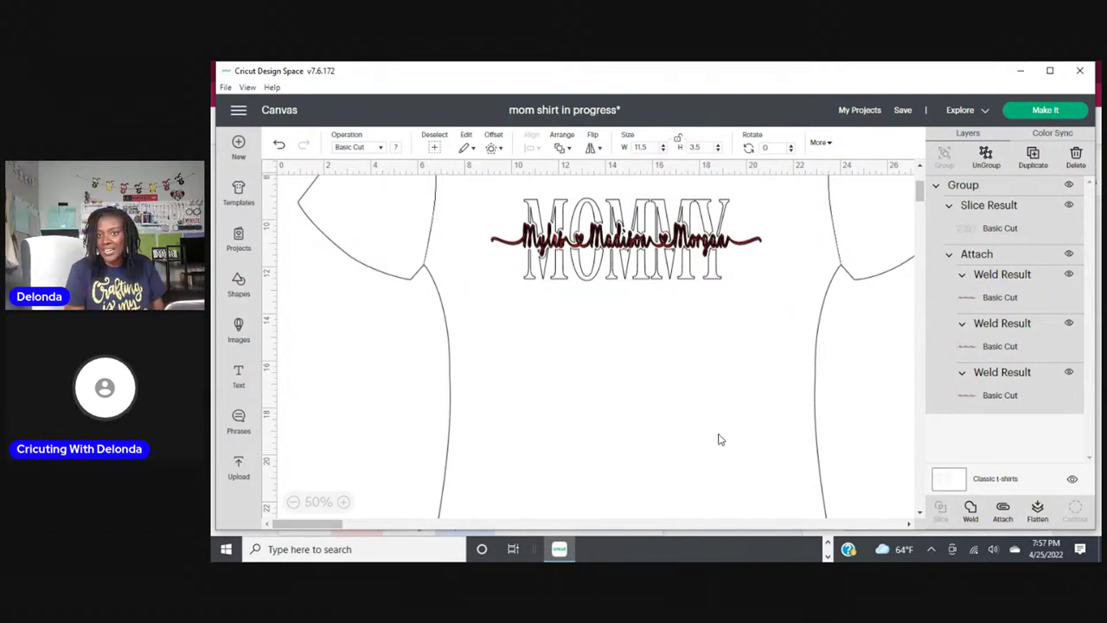
# Ungroup the MOMMY design and weld the attached names into a single layer, keeping MOMMY separate.
pyautogui.hotkey('ctrl', 'a')
pyautogui.scroll(2, 773, 421)
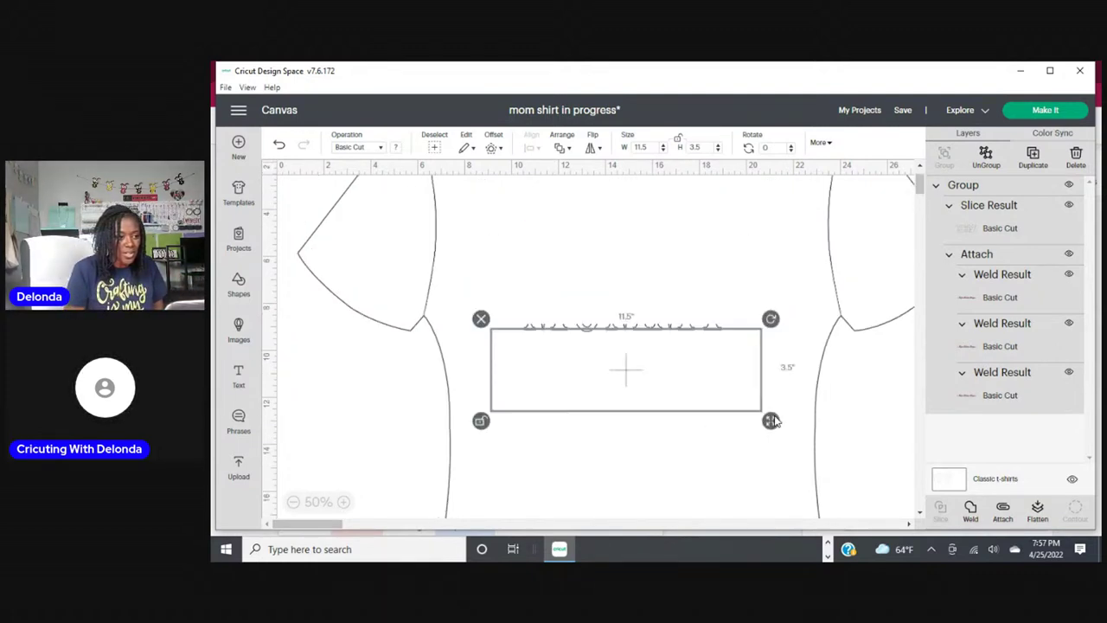
pyautogui.click(776, 422)
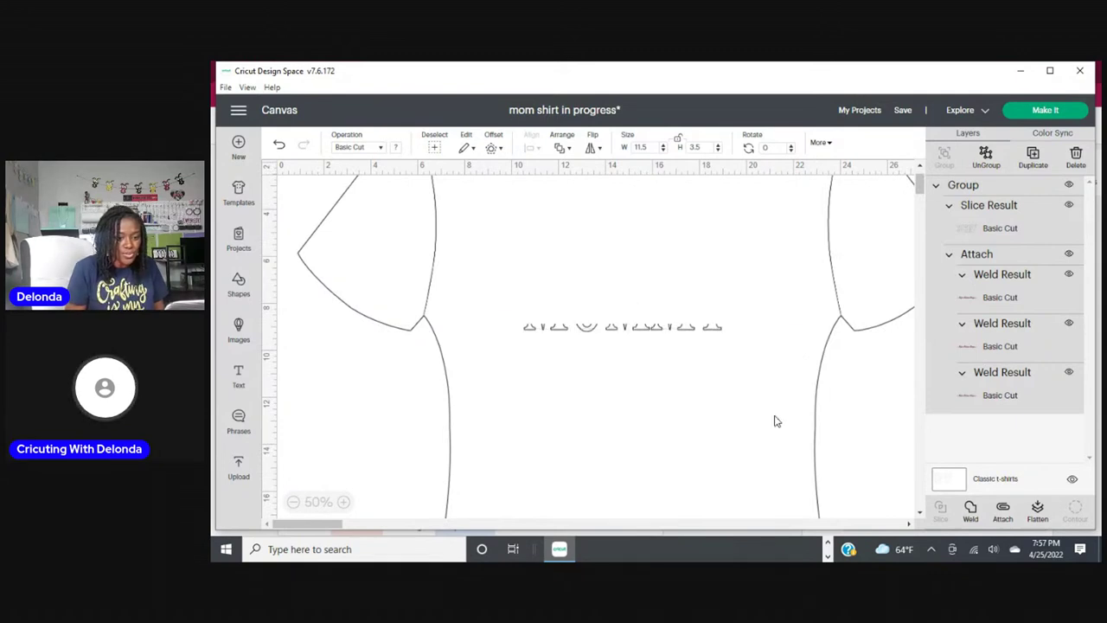
pyautogui.hotkey('ctrl', 'a')
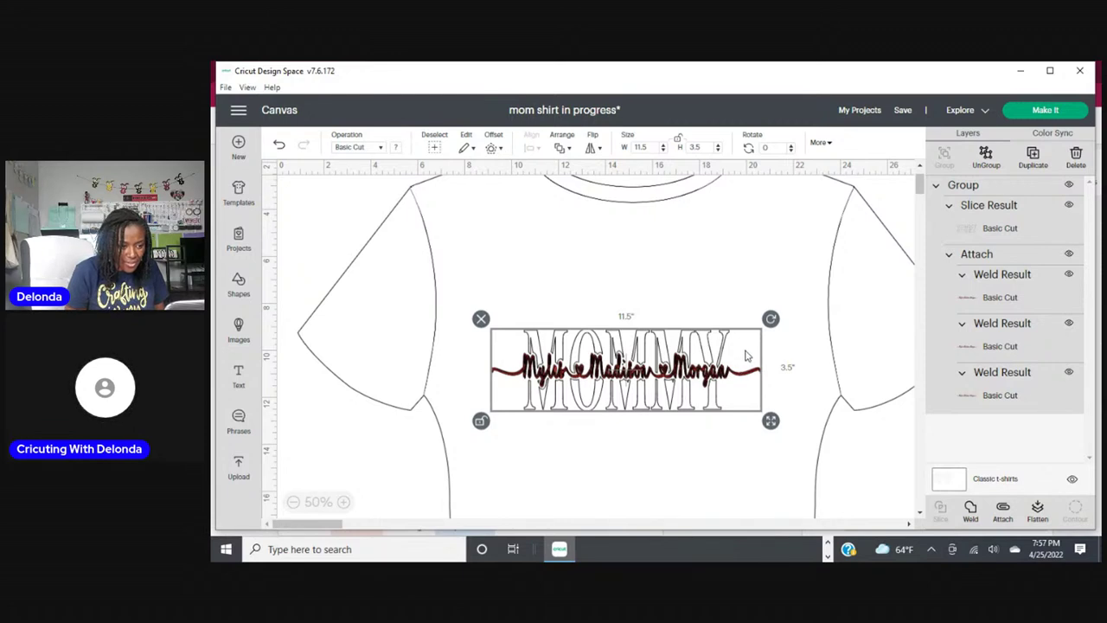
pyautogui.click(794, 354)
pyautogui.click(737, 378)
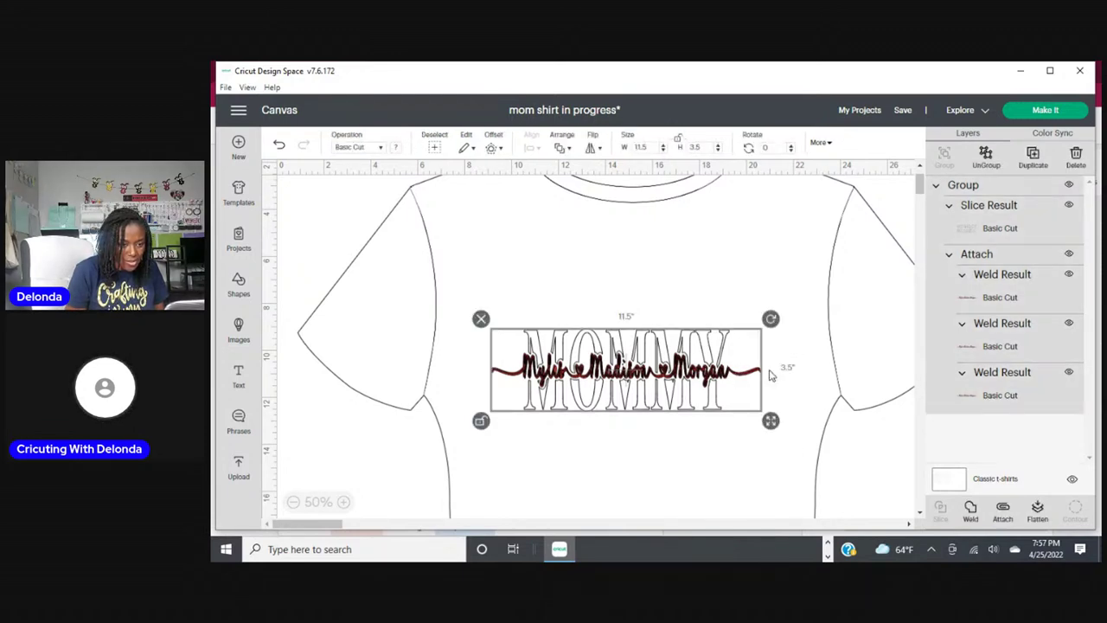
pyautogui.click(986, 161)
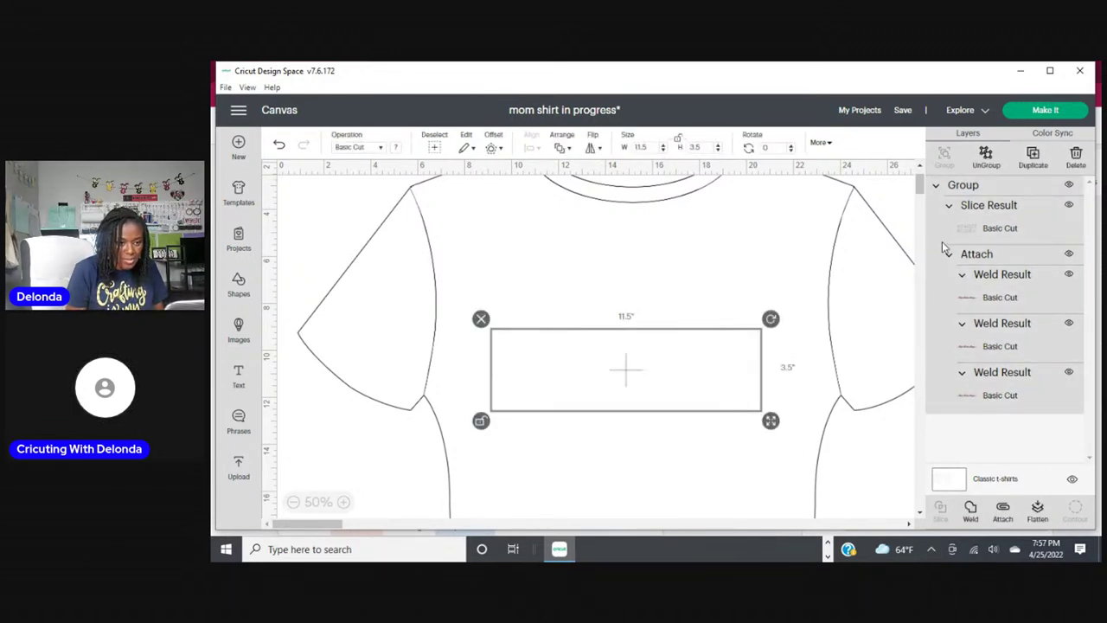
pyautogui.click(742, 374)
pyautogui.click(969, 511)
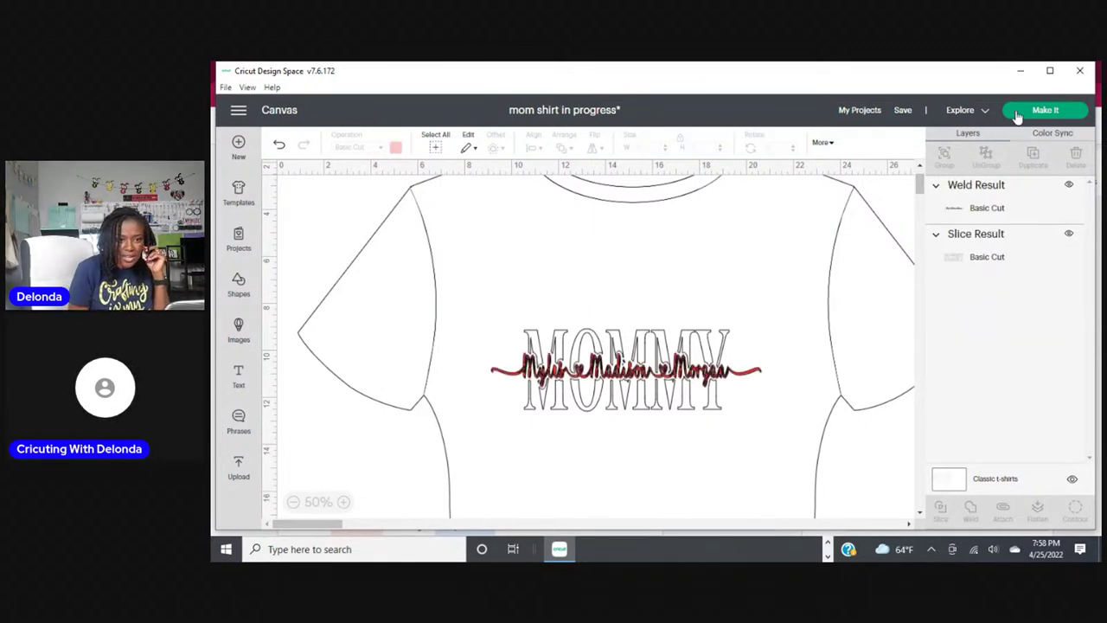
# Save the mom shirt project and send it to the mat preview.
pyautogui.click(906, 112)
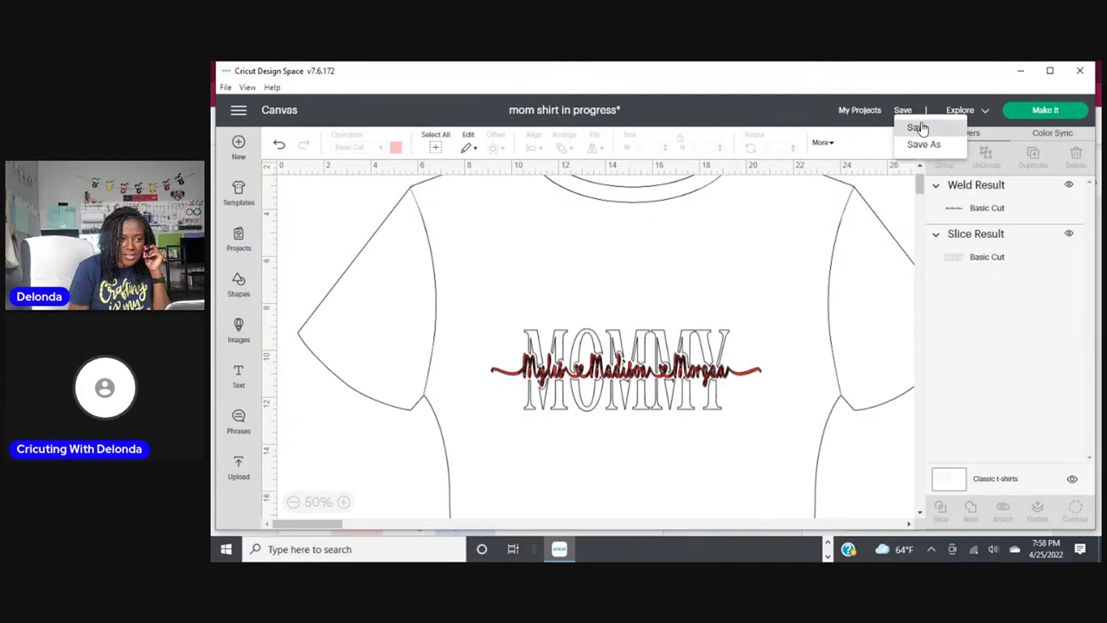
pyautogui.click(917, 127)
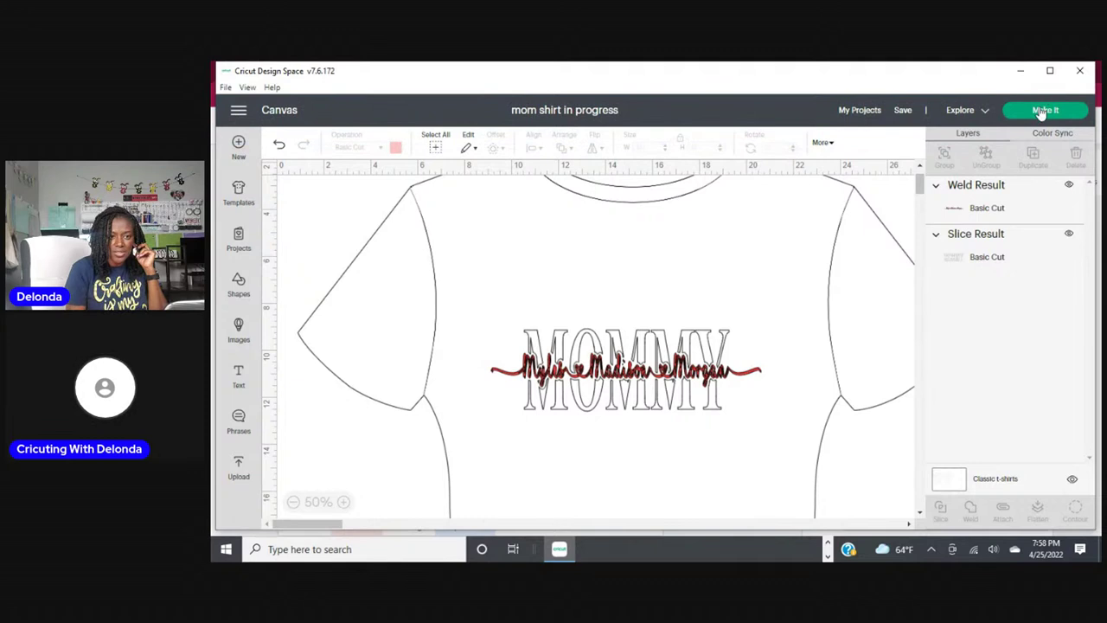
pyautogui.click(1041, 113)
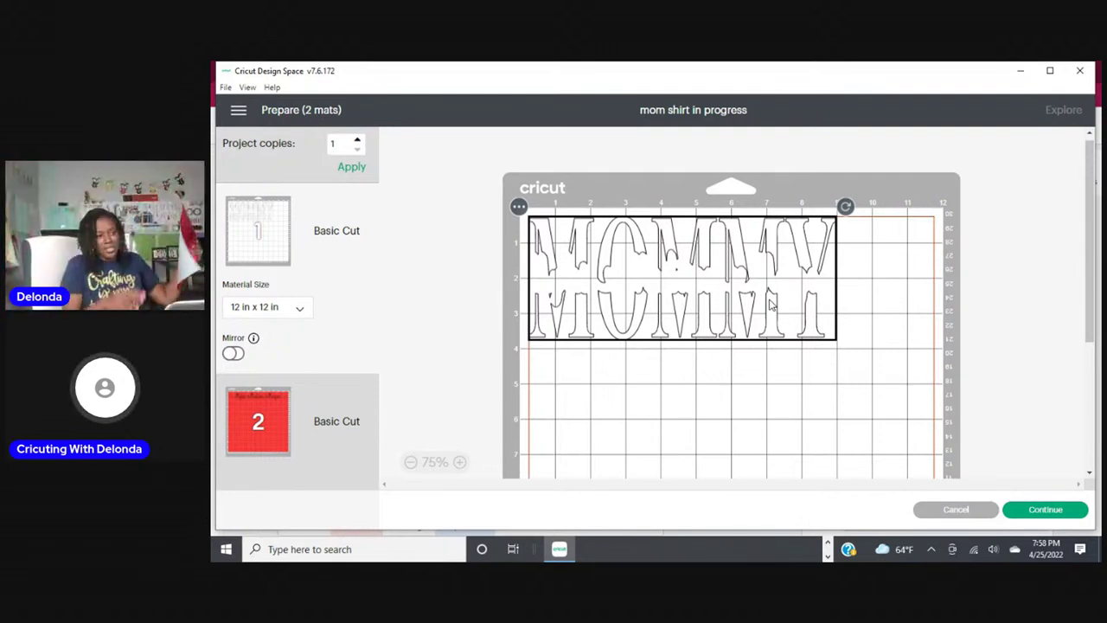
# Turn on mirroring for both mats and move each design down about 0.75 in, with MOMMY also shifted slightly inward.
pyautogui.moveTo(698, 301); pyautogui.dragTo(712, 323)
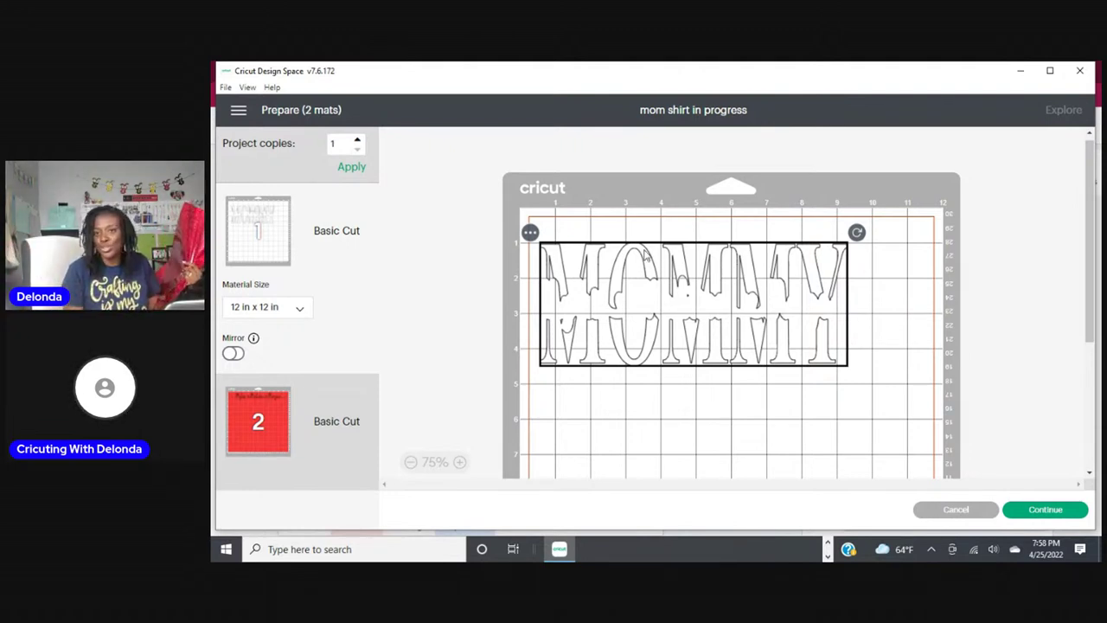
pyautogui.click(232, 353)
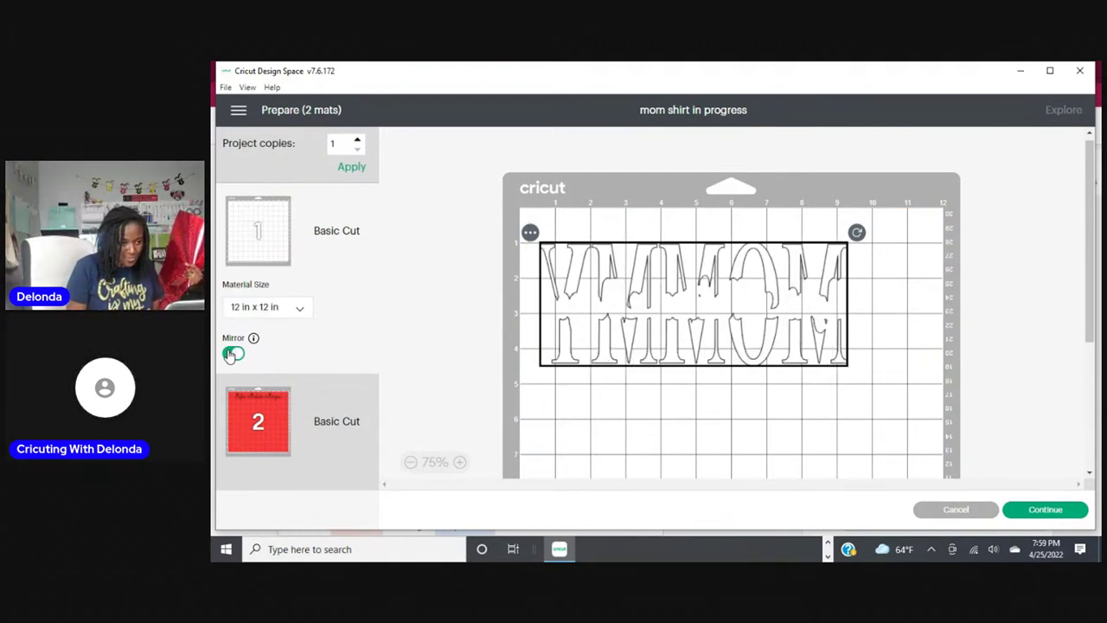
pyautogui.click(255, 436)
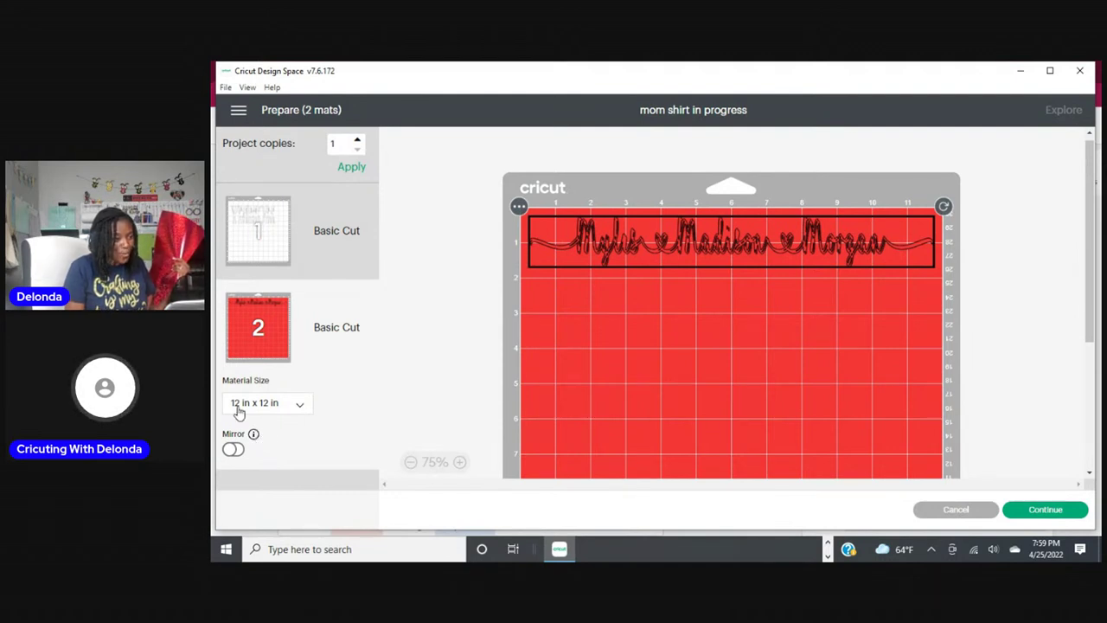
pyautogui.click(232, 451)
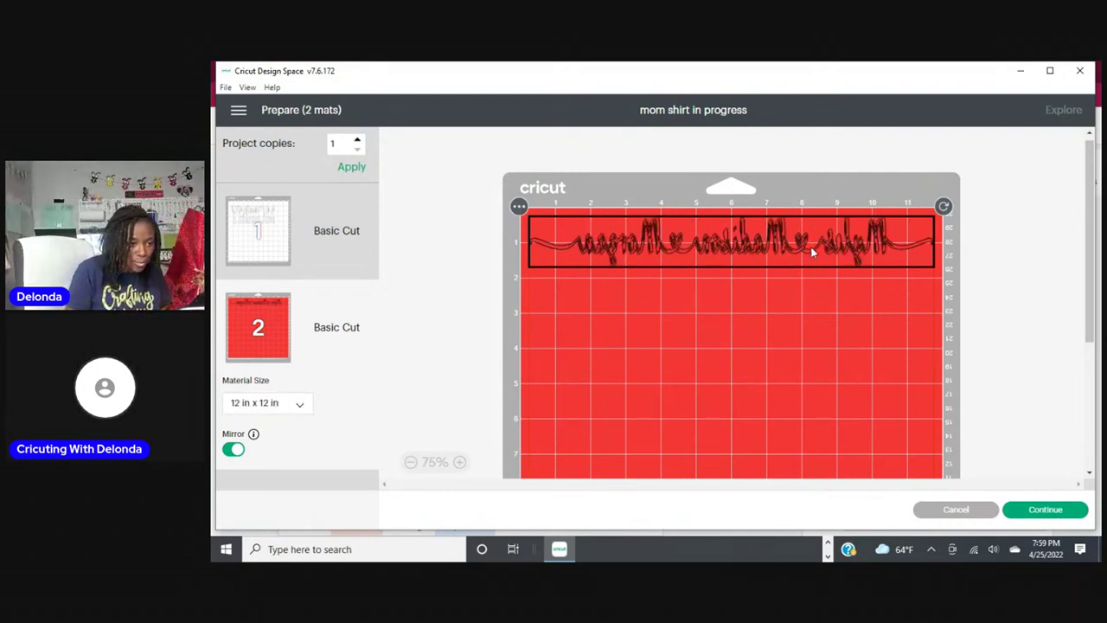
pyautogui.moveTo(811, 246); pyautogui.dragTo(813, 274)
pyautogui.click(812, 277)
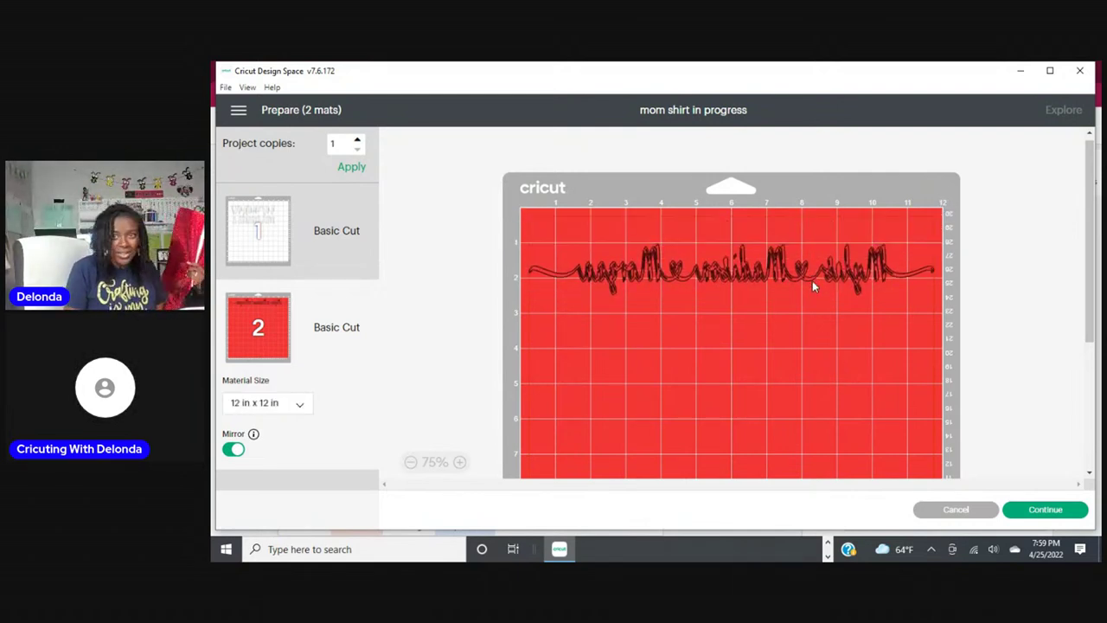
pyautogui.click(792, 320)
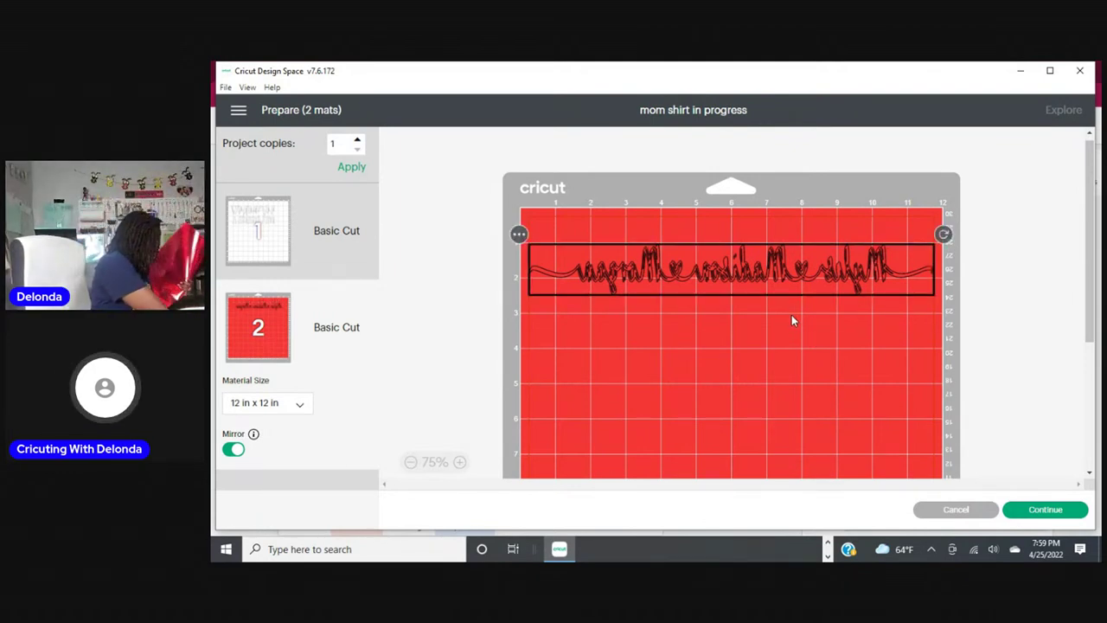
# Recheck the MOMMY mat and continue to the machine's material settings.
pyautogui.click(351, 236)
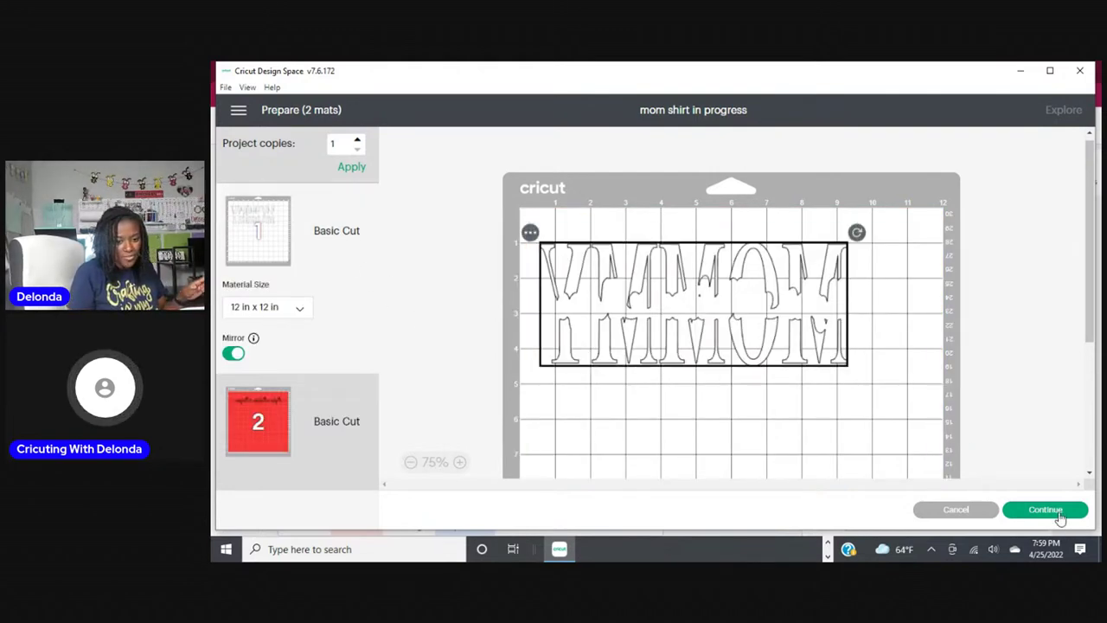
pyautogui.click(1057, 511)
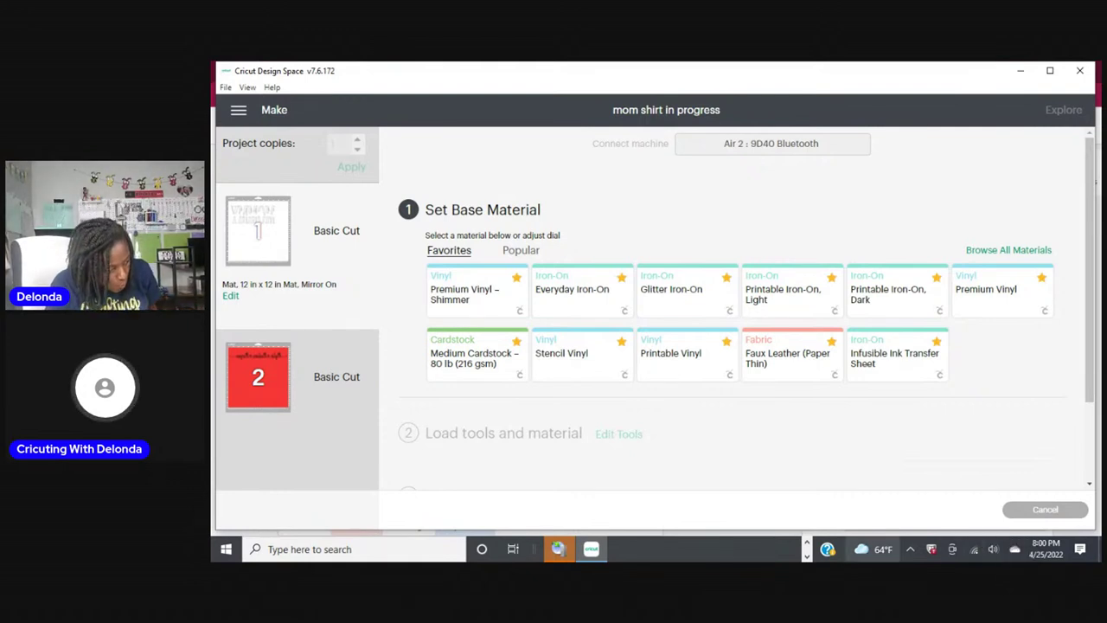
# Switch to the StreamYard studio in Chrome and turn on the camera that shows the cutting machine.
pyautogui.click(807, 542)
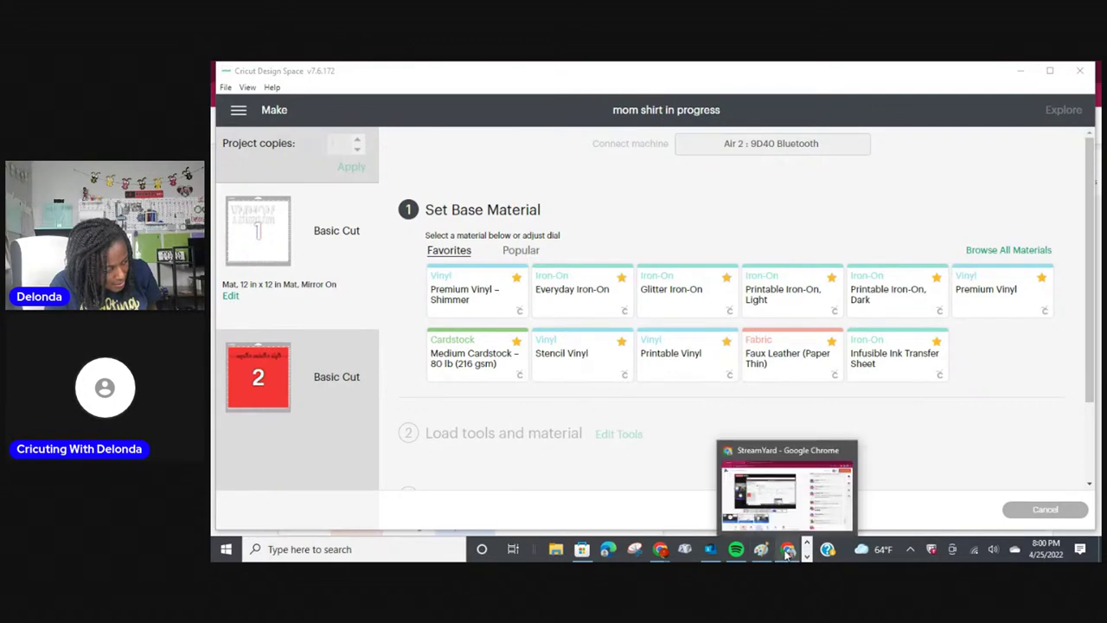
pyautogui.click(788, 550)
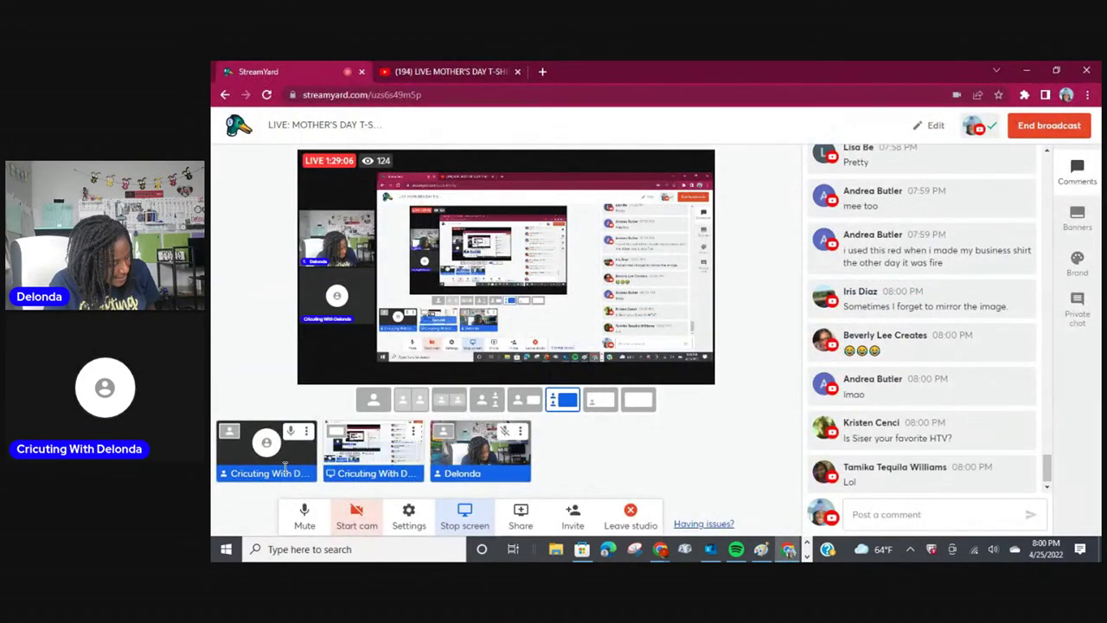
pyautogui.moveTo(300, 472)
pyautogui.click(358, 519)
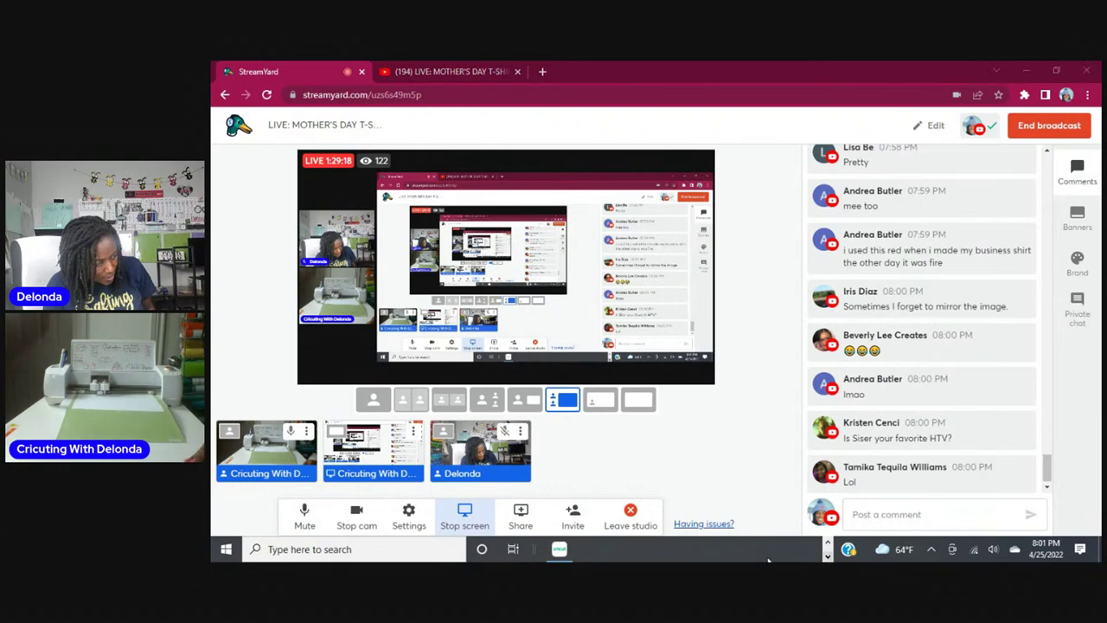
# Return to Cricut Design Space and set the first mat's base material to Everyday Iron-On.
pyautogui.click(560, 548)
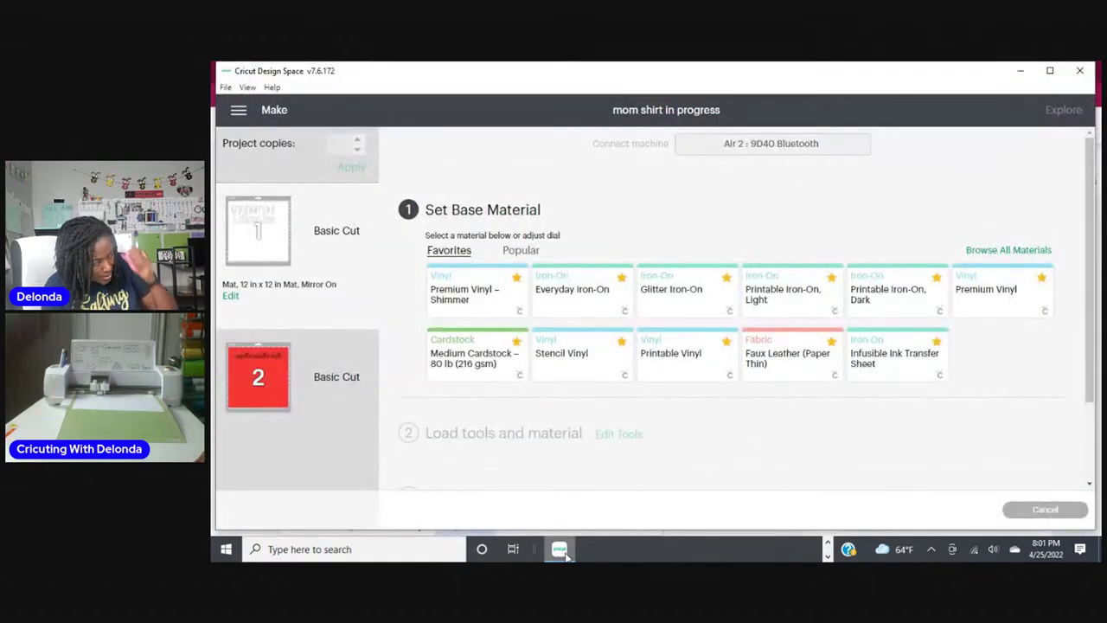
pyautogui.click(582, 292)
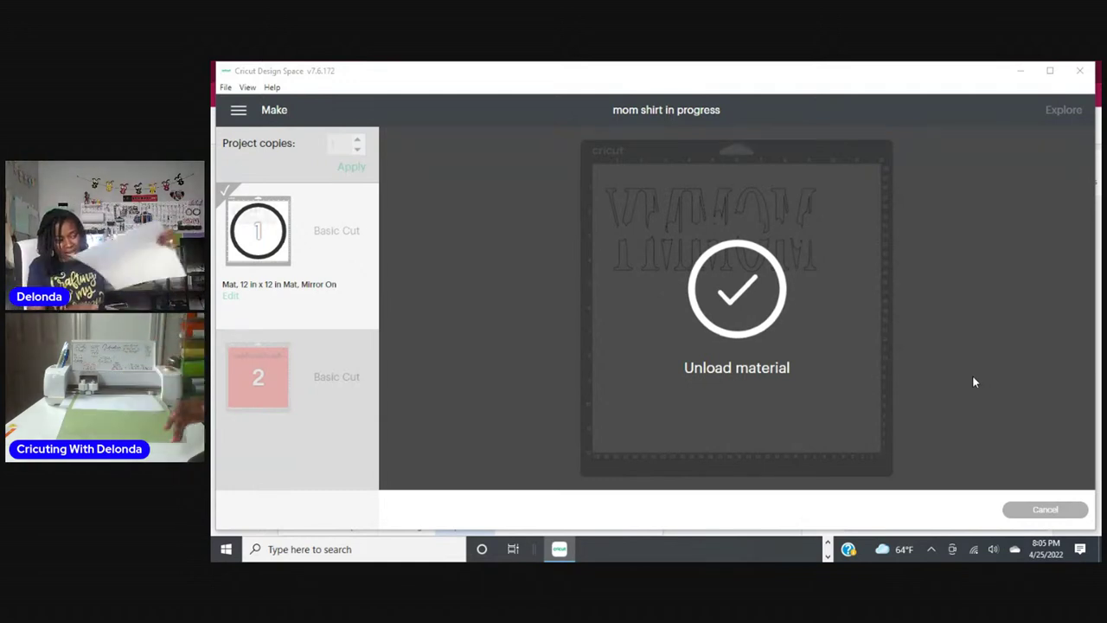
# Set the second mat's base material to Glitter Iron-On with More pressure.
pyautogui.click(1004, 467)
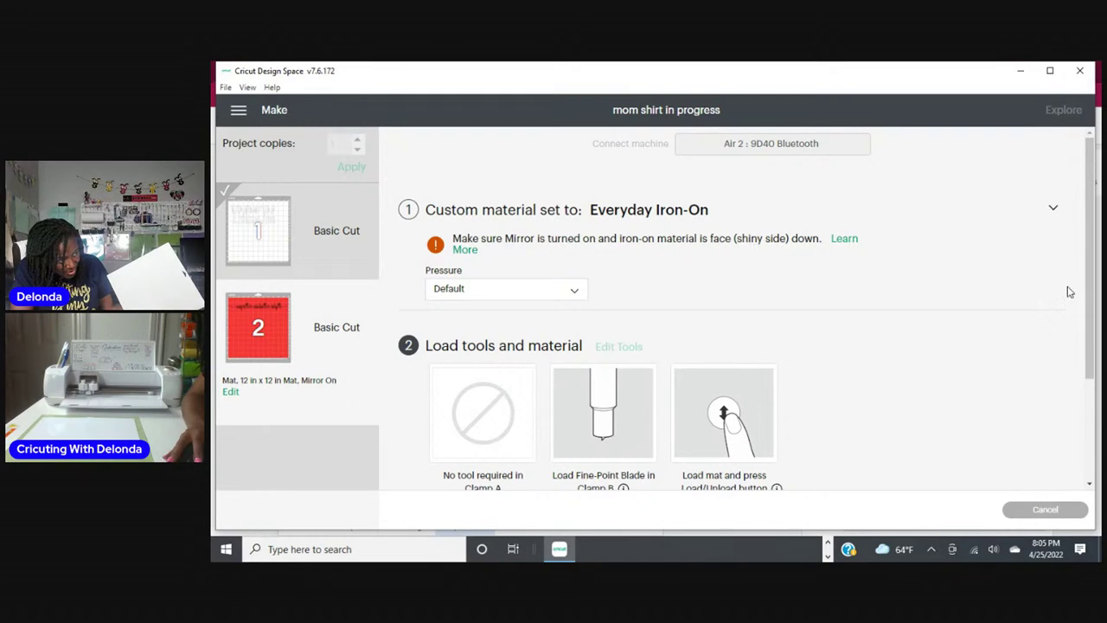
pyautogui.click(652, 210)
pyautogui.click(684, 299)
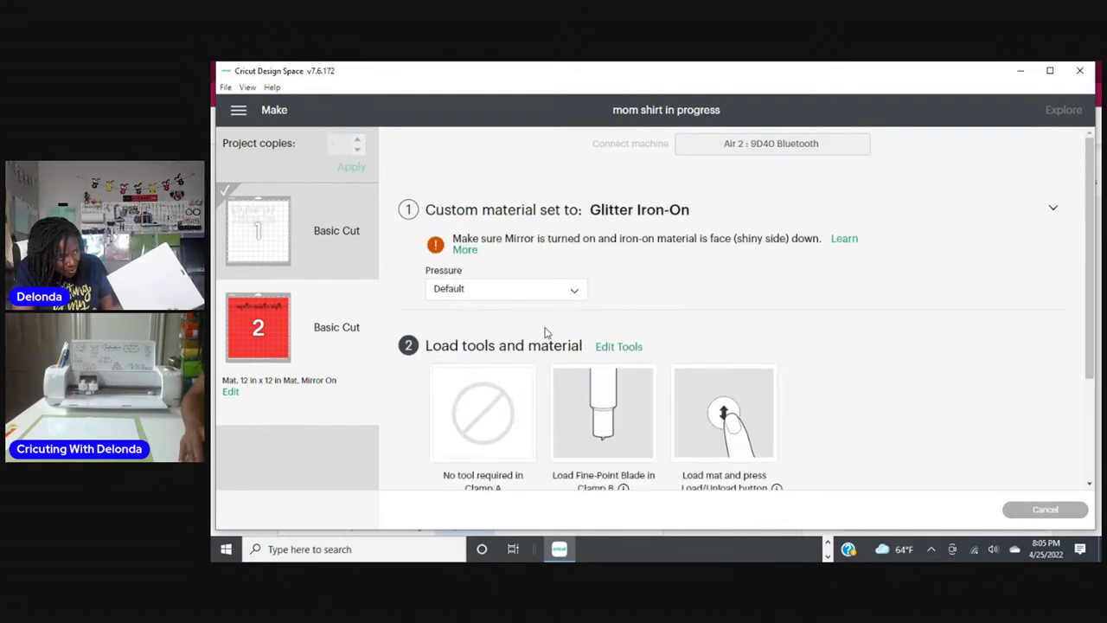
pyautogui.click(574, 291)
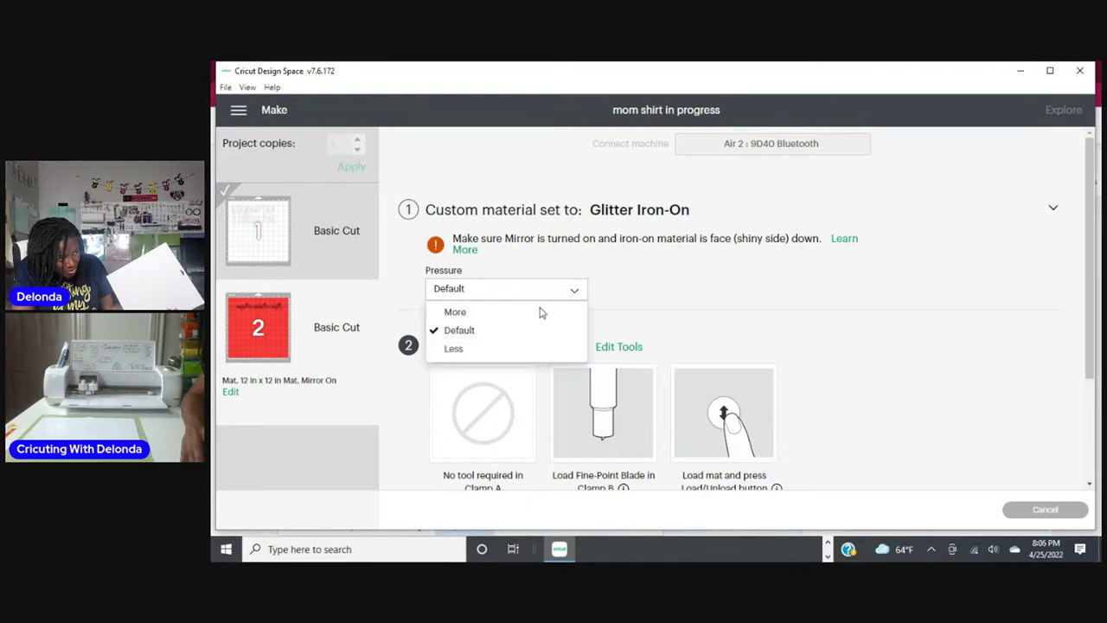
pyautogui.click(489, 314)
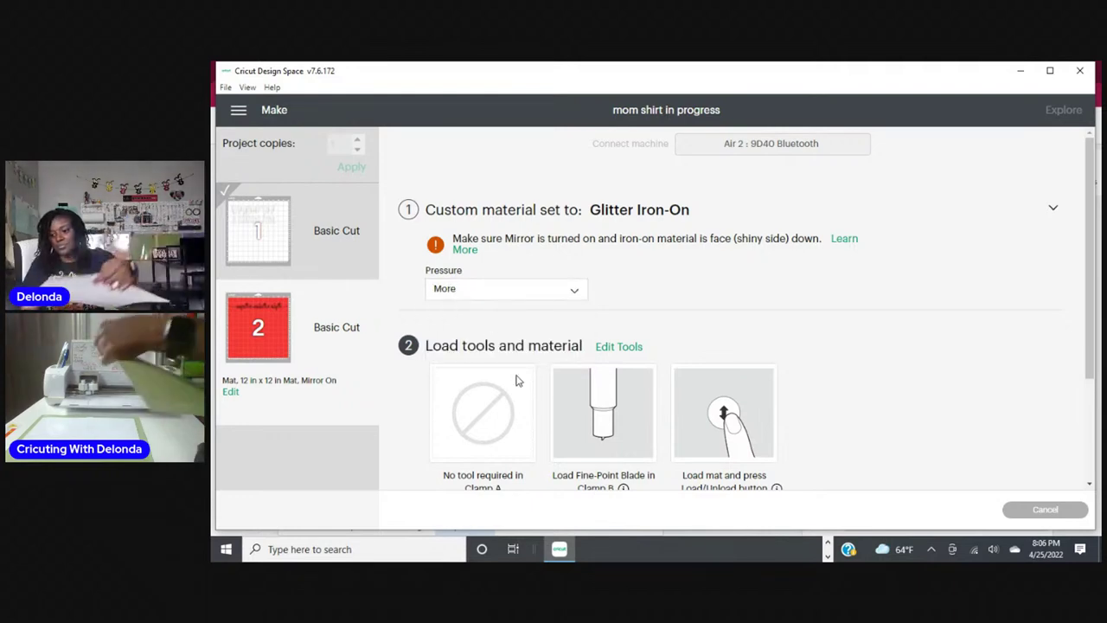
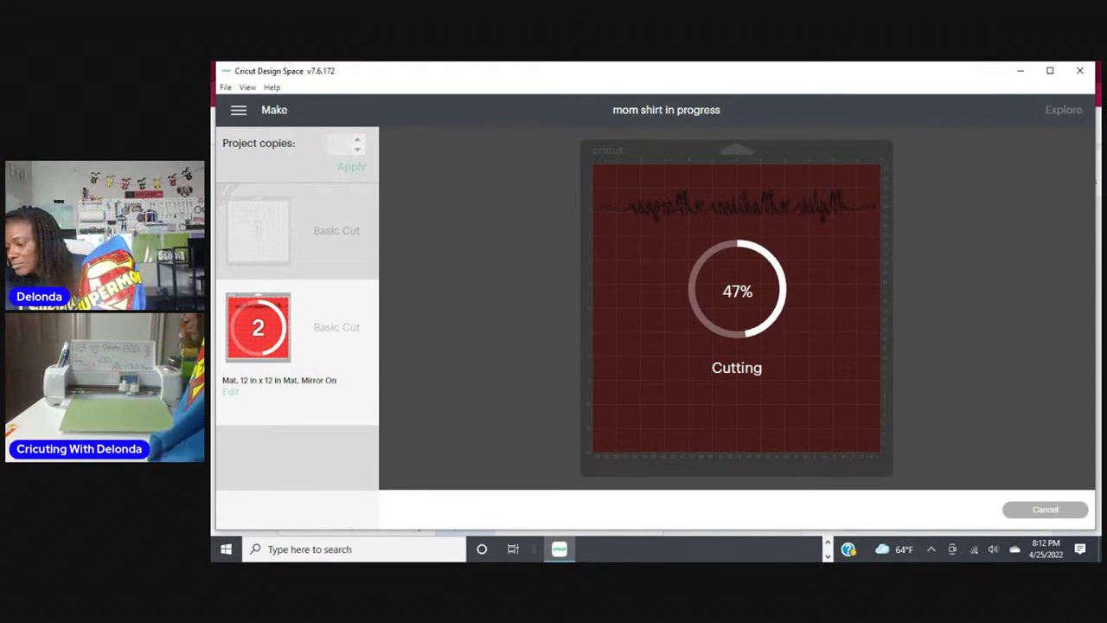
# Switch to the StreamYard studio in Chrome and stop sharing the screen.
pyautogui.moveTo(590, 561)
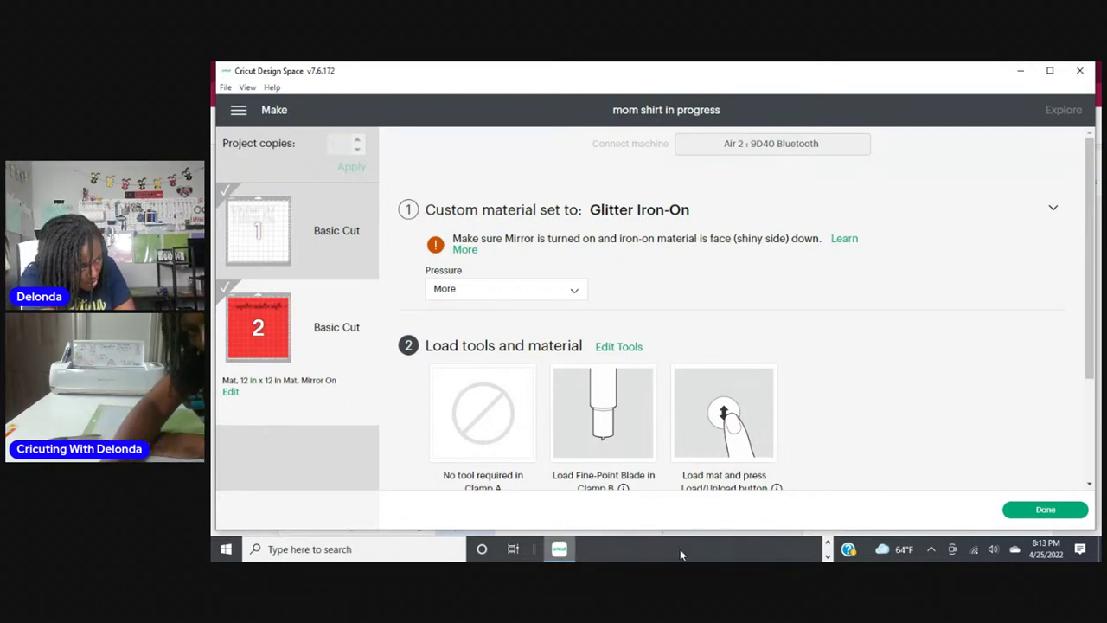
pyautogui.click(827, 544)
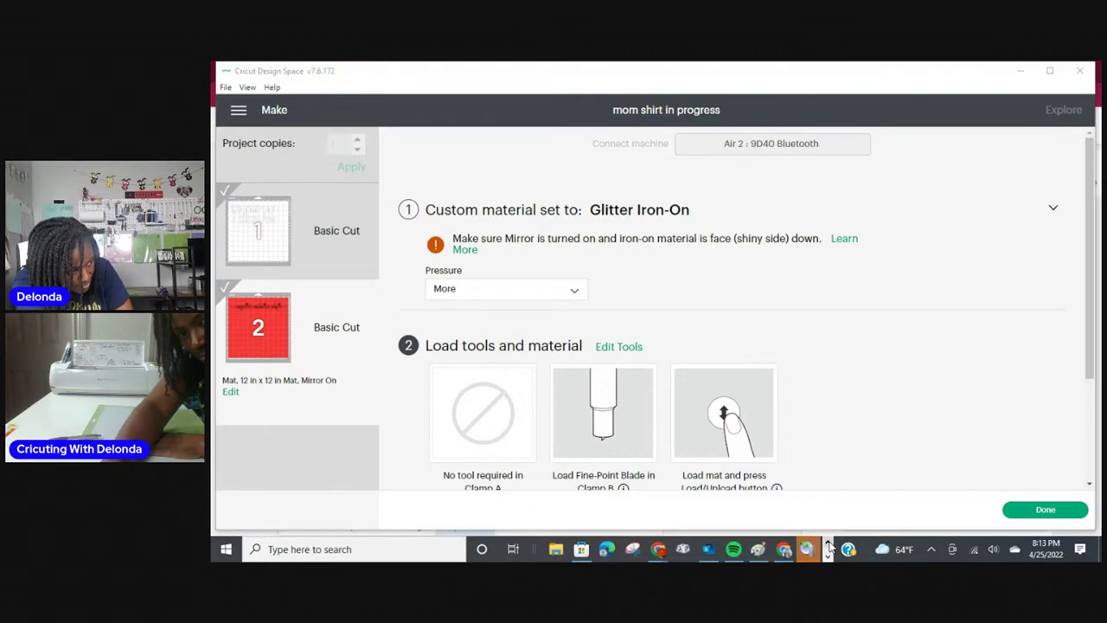
pyautogui.click(783, 551)
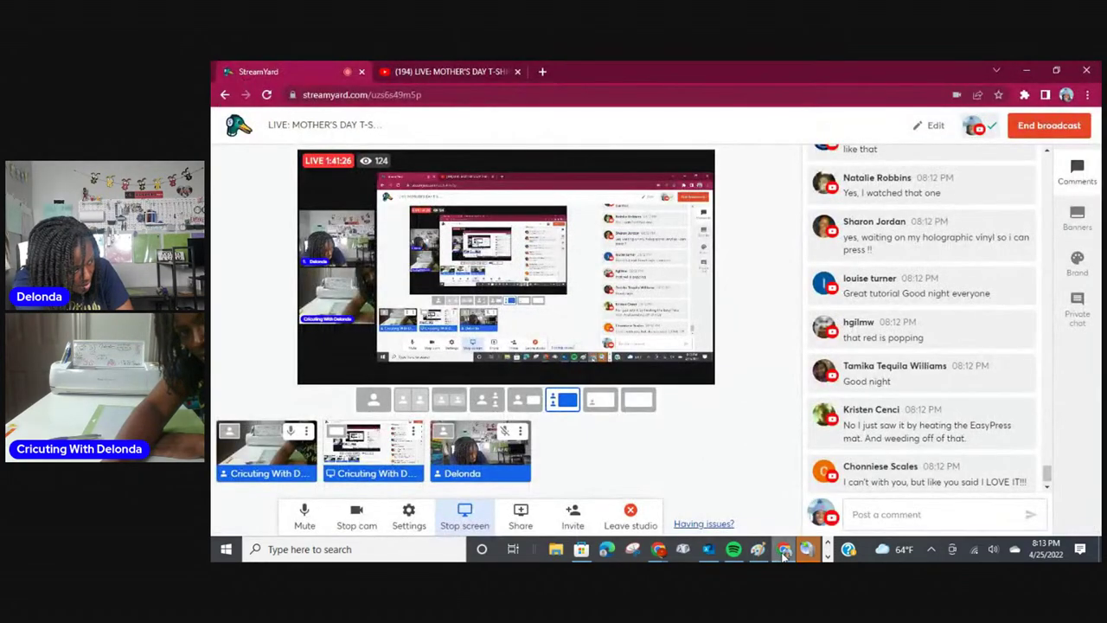
pyautogui.click(460, 519)
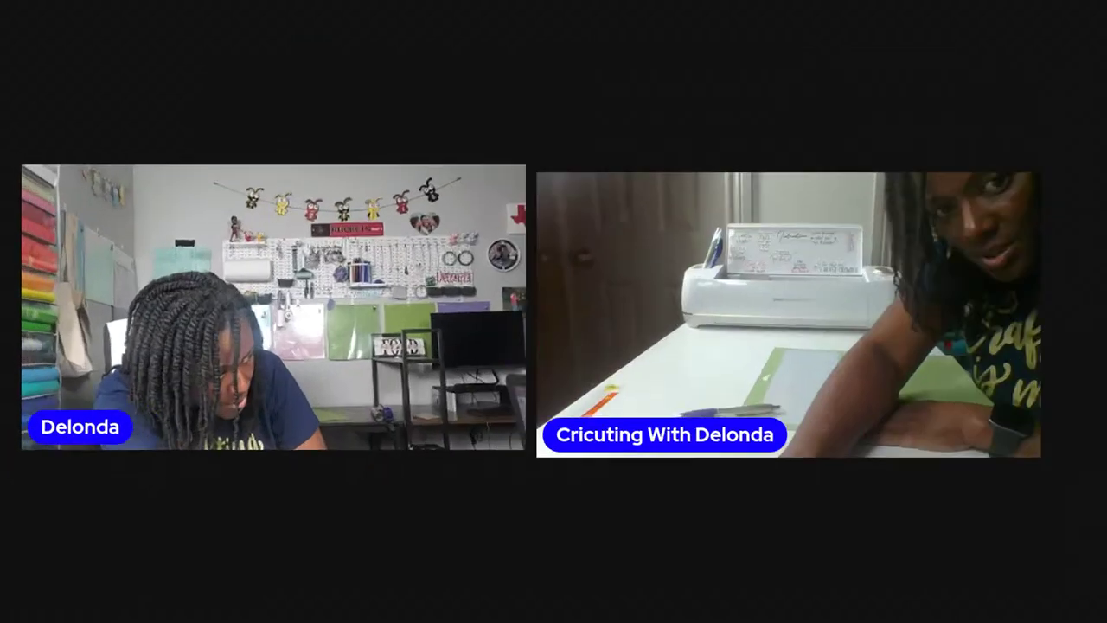